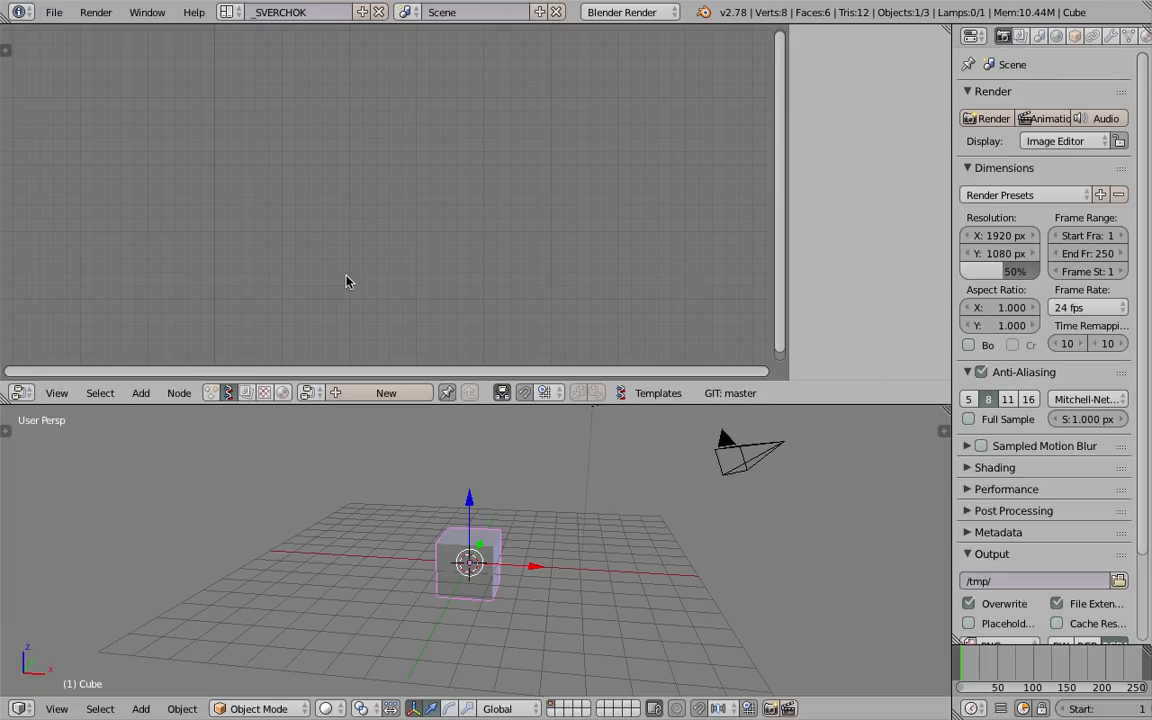
Step: Extend the node editor canvas to the full width and shorten that editor to enlarge the 3D view beneath it
middle_drag(527, 509, 548, 498)
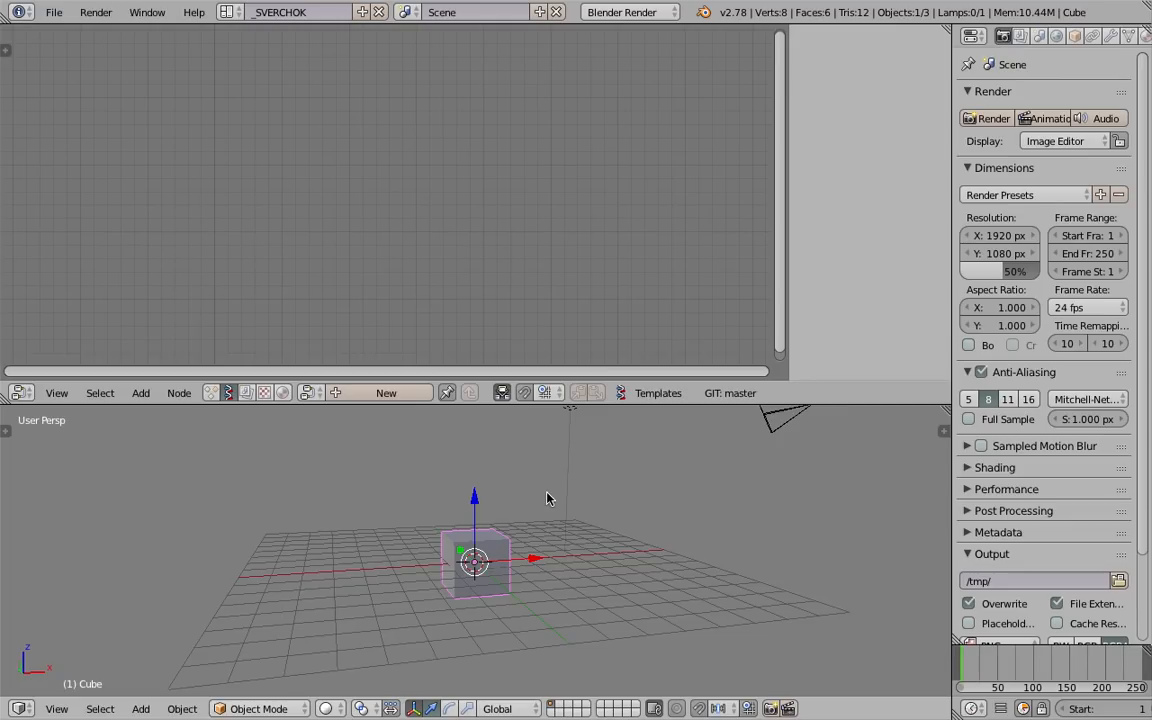
middle_drag(547, 498, 495, 498)
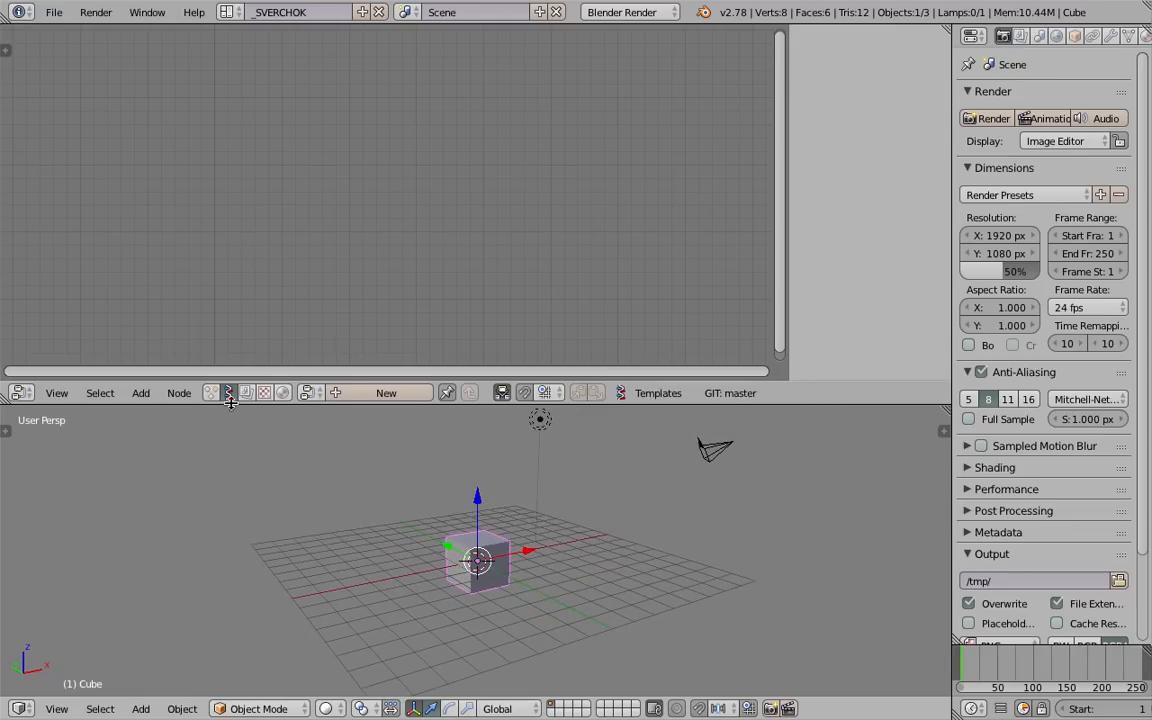
drag(789, 249, 952, 356)
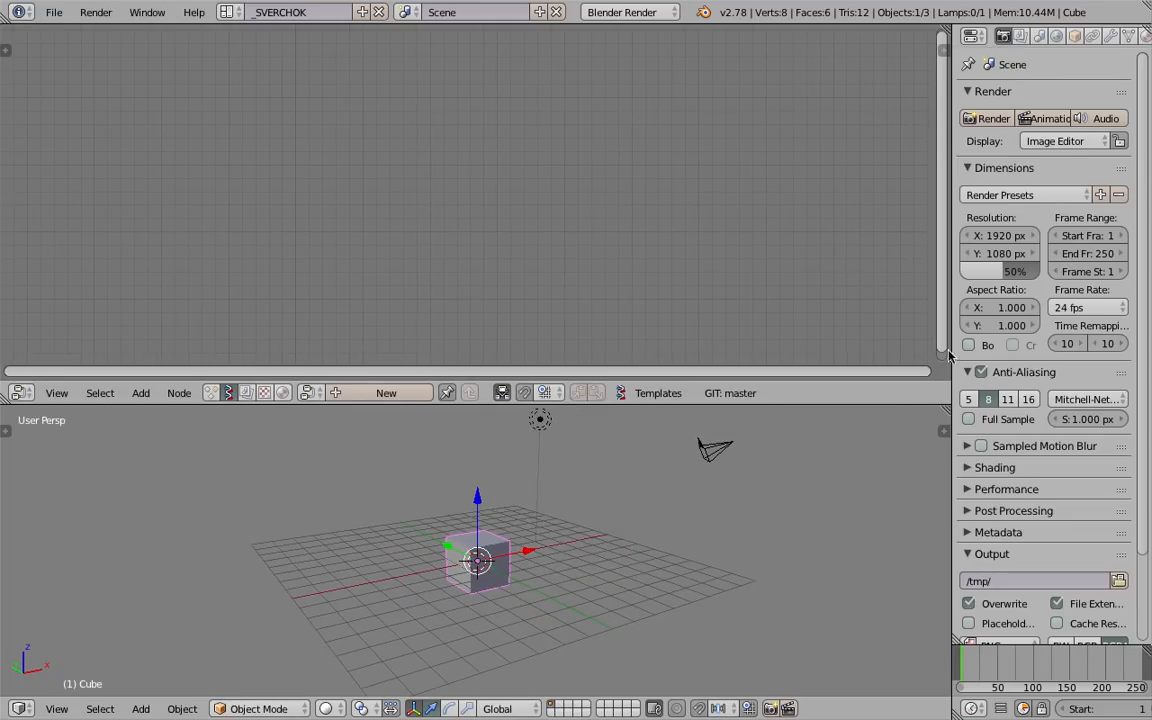
drag(897, 383, 720, 334)
middle_drag(667, 432, 401, 374)
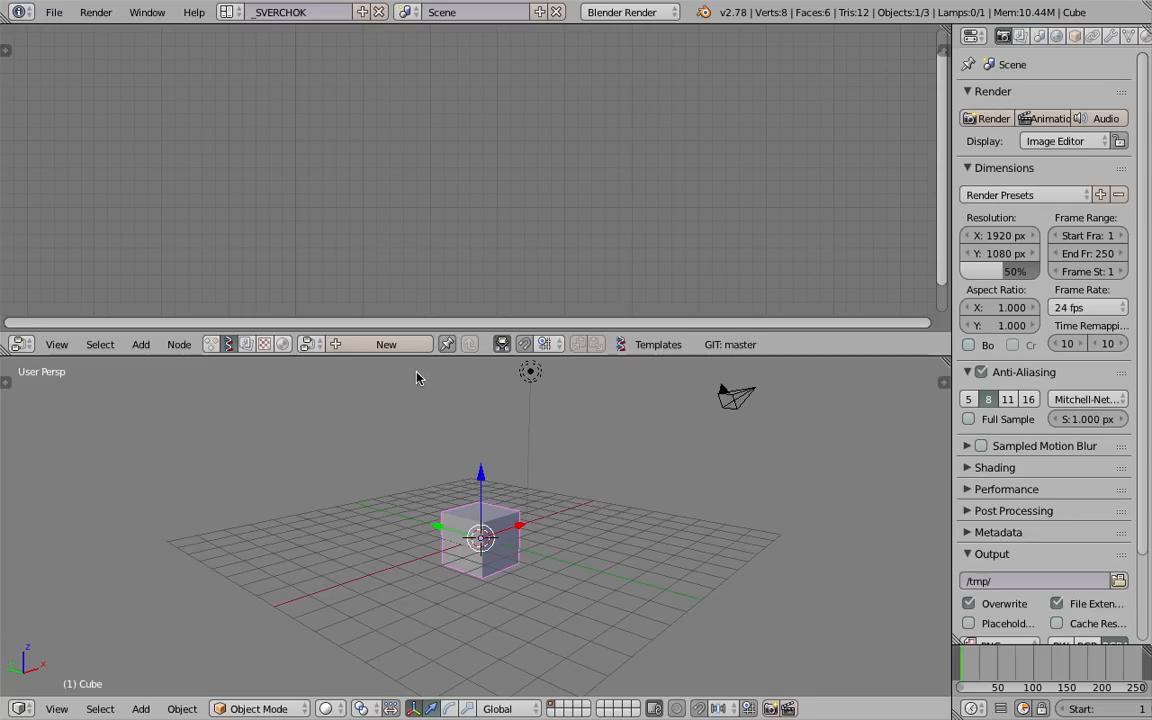
Step: Delete the lamp and the camera from the scene
middle_drag(418, 377, 496, 404)
right_click(522, 387)
shift+right_click(716, 424)
middle_drag(656, 471, 651, 460)
key(x)
click(651, 460)
Step: Move the default cube up so that it floats above the grid, away from the origin
right_click(523, 576)
key(g)
click(506, 455)
Step: Create a new Sverchok node tree in the node editor
middle_drag(506, 455, 406, 411)
click(386, 344)
middle_drag(537, 489, 437, 558)
middle_drag(407, 512, 400, 512)
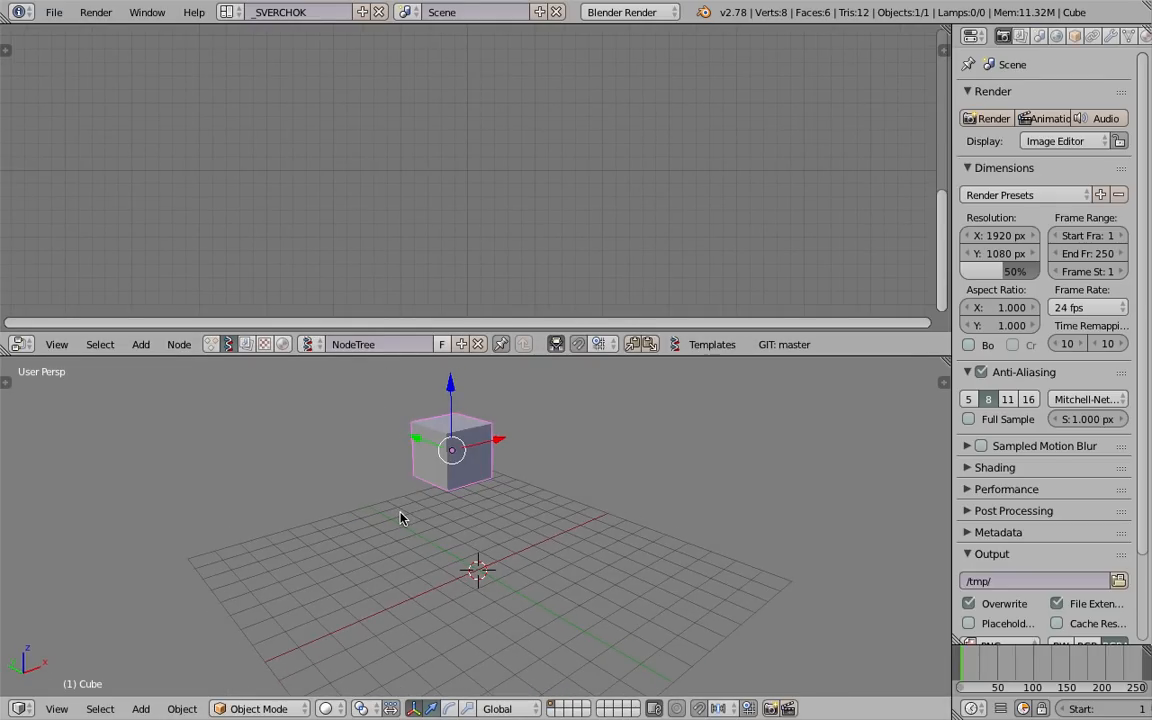
middle_drag(474, 449, 463, 441)
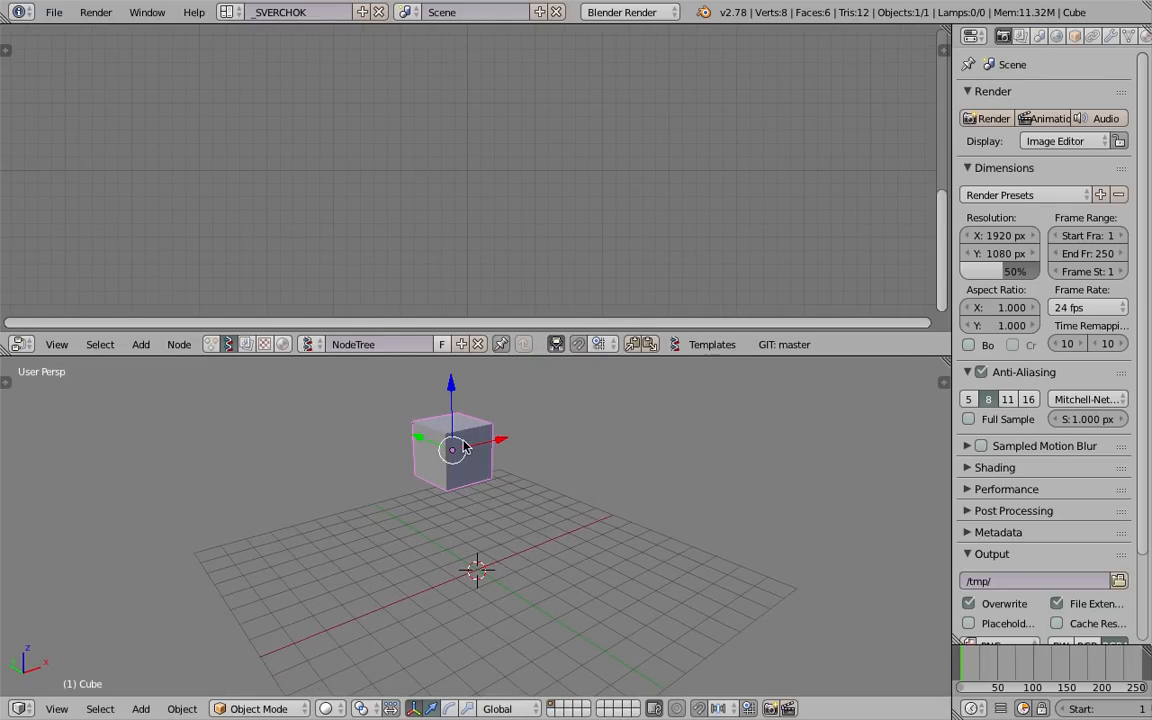
Step: Add an Objects in mk3 node to the node tree
key(shift+a)
click(380, 202)
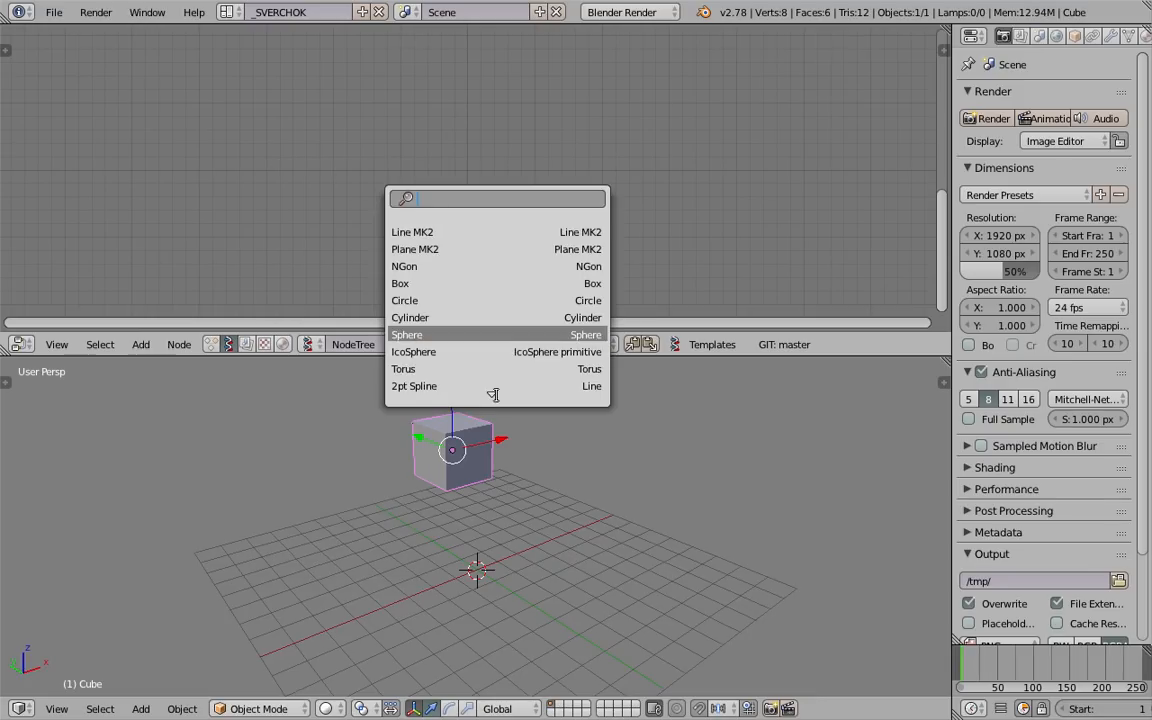
text(objects)
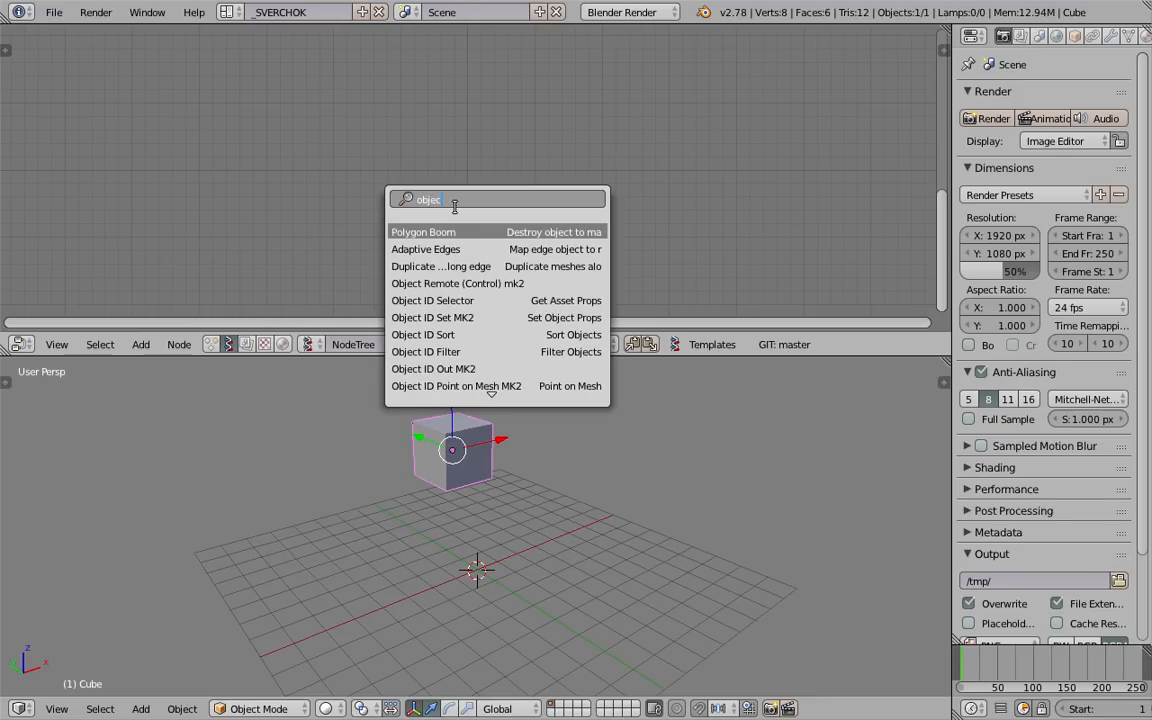
key(Down)
key(Down)
key(Down)
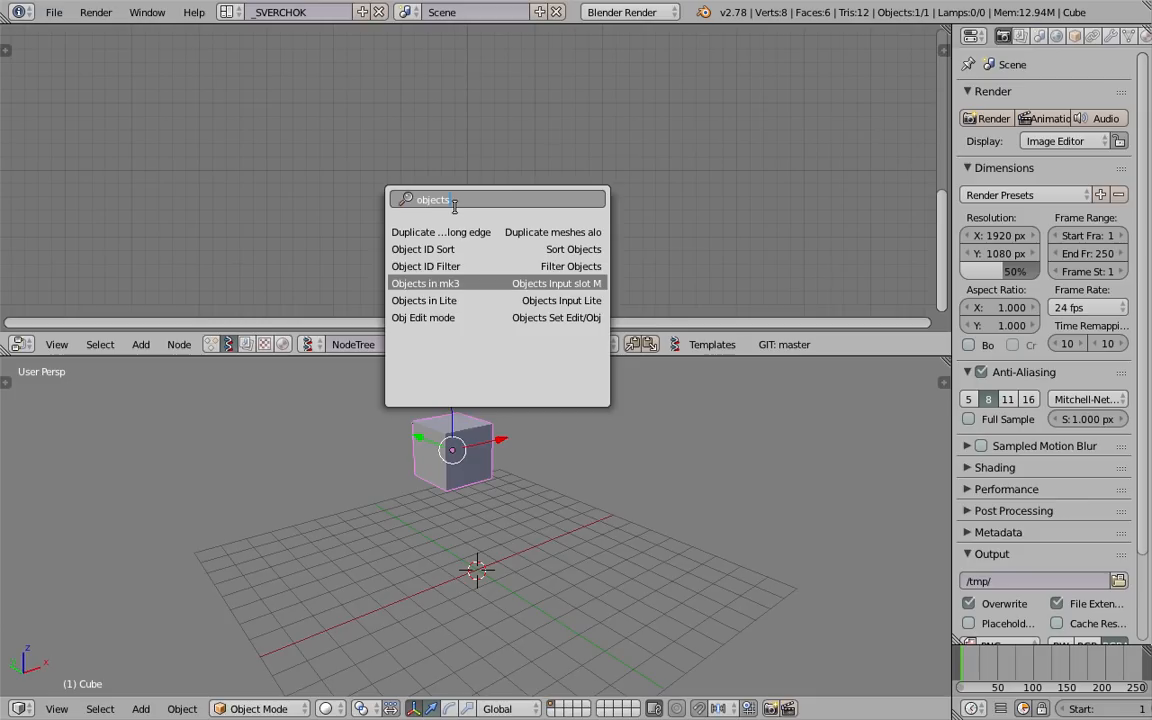
key(Return)
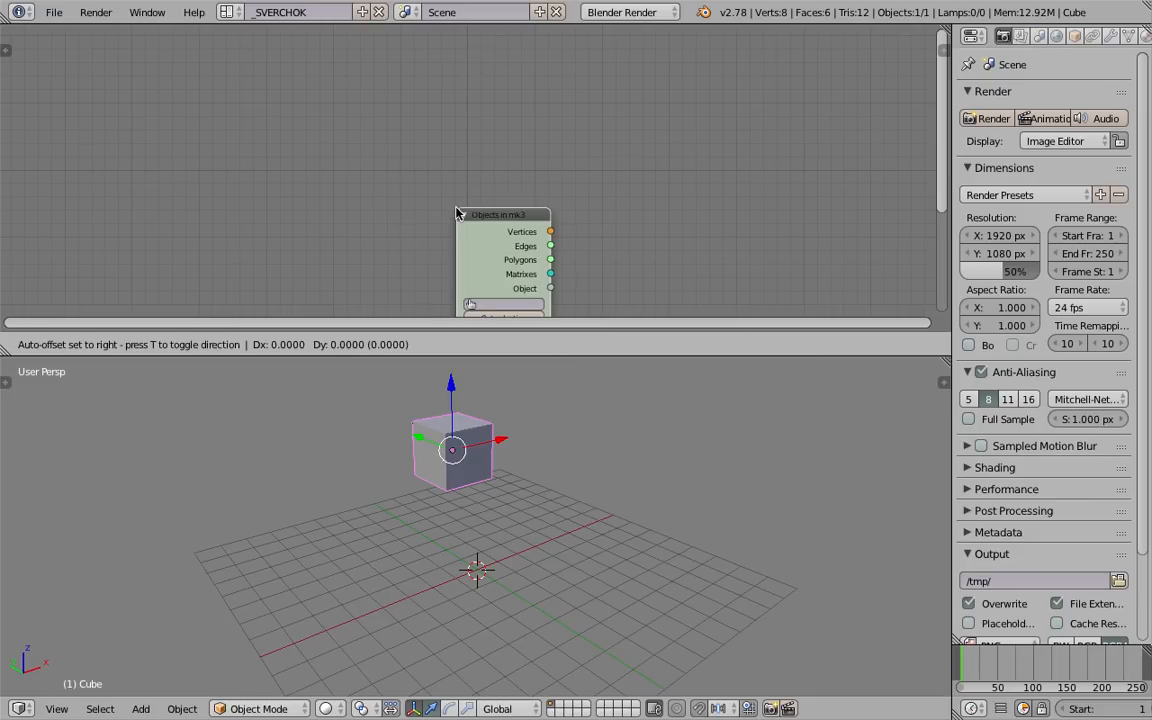
click(302, 116)
Step: Load the selected cube into the Objects in mk3 node
mouse_move(487, 445)
middle_down()
mouse_move(453, 458)
mouse_move(468, 445)
middle_up()
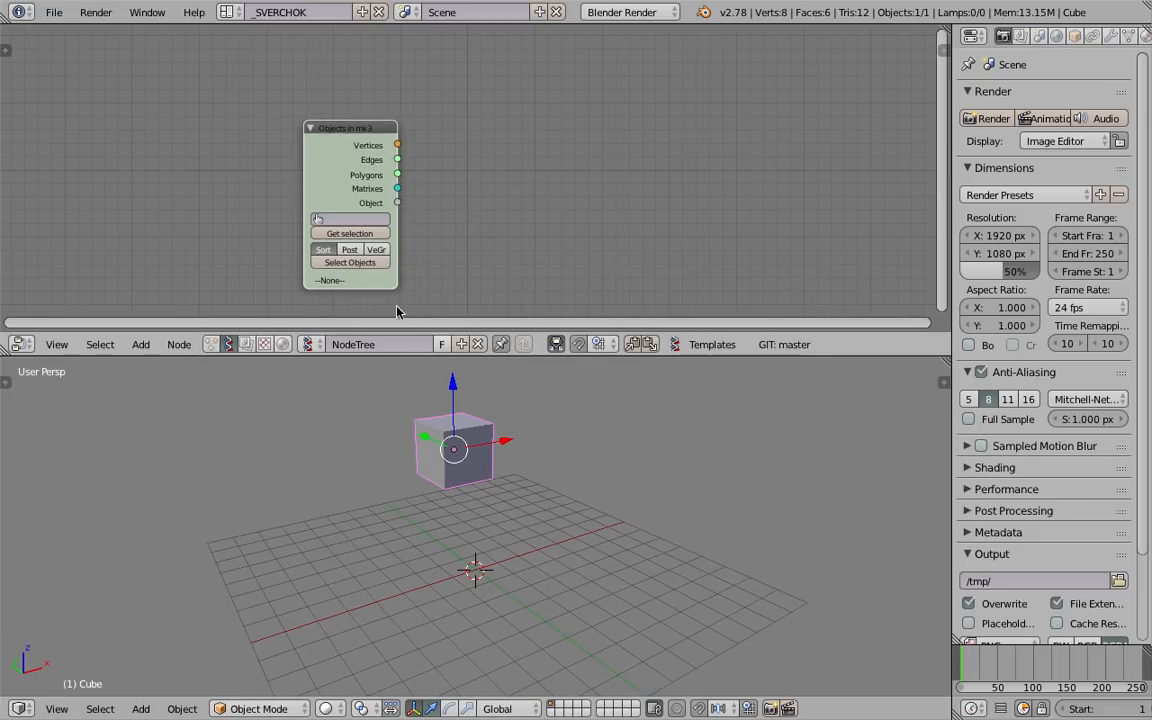
middle_drag(470, 393, 478, 563)
click(349, 233)
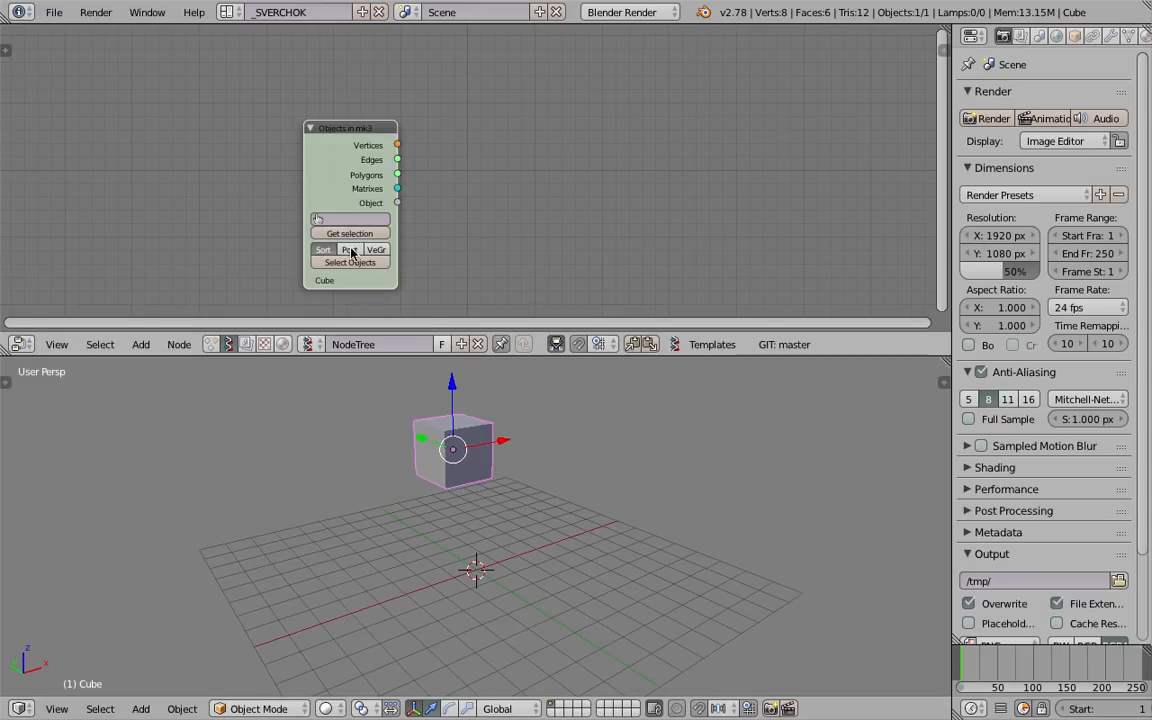
scroll(307, 248, up, 1)
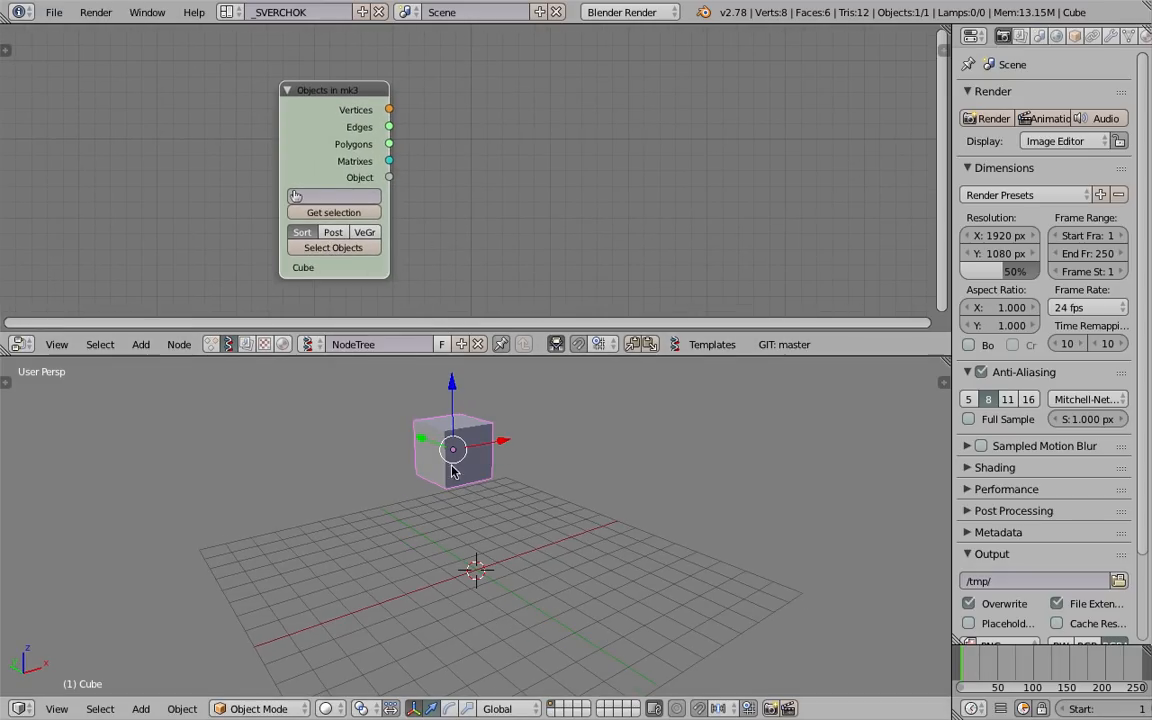
Step: Add a Viewer BMesh node beside the Objects in mk3 node, leaving room between them for links
middle_drag(414, 436, 335, 321)
middle_drag(475, 188, 456, 187)
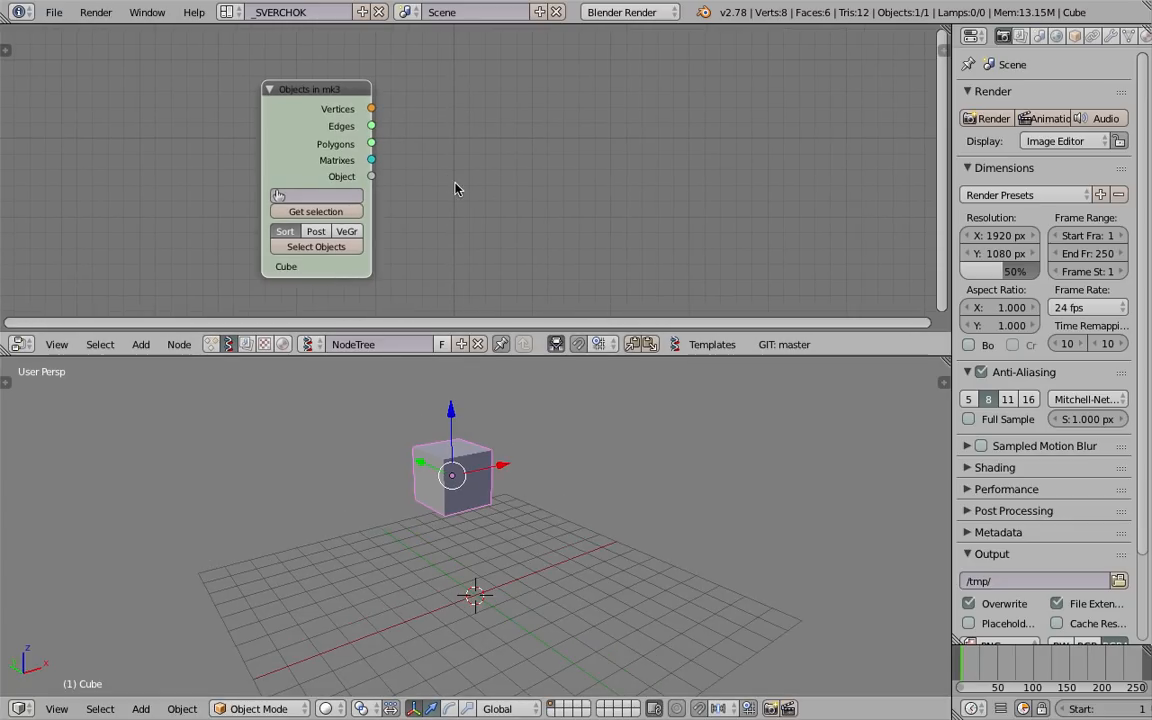
middle_drag(520, 159, 500, 167)
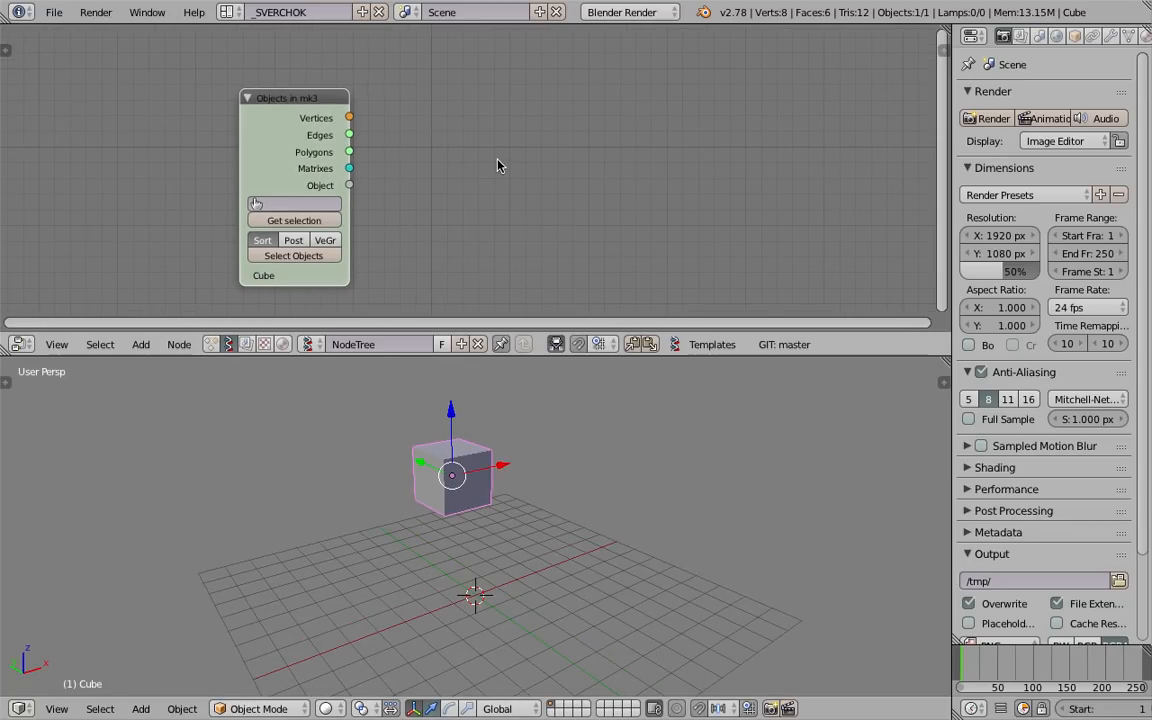
key(shift+a)
click(498, 160)
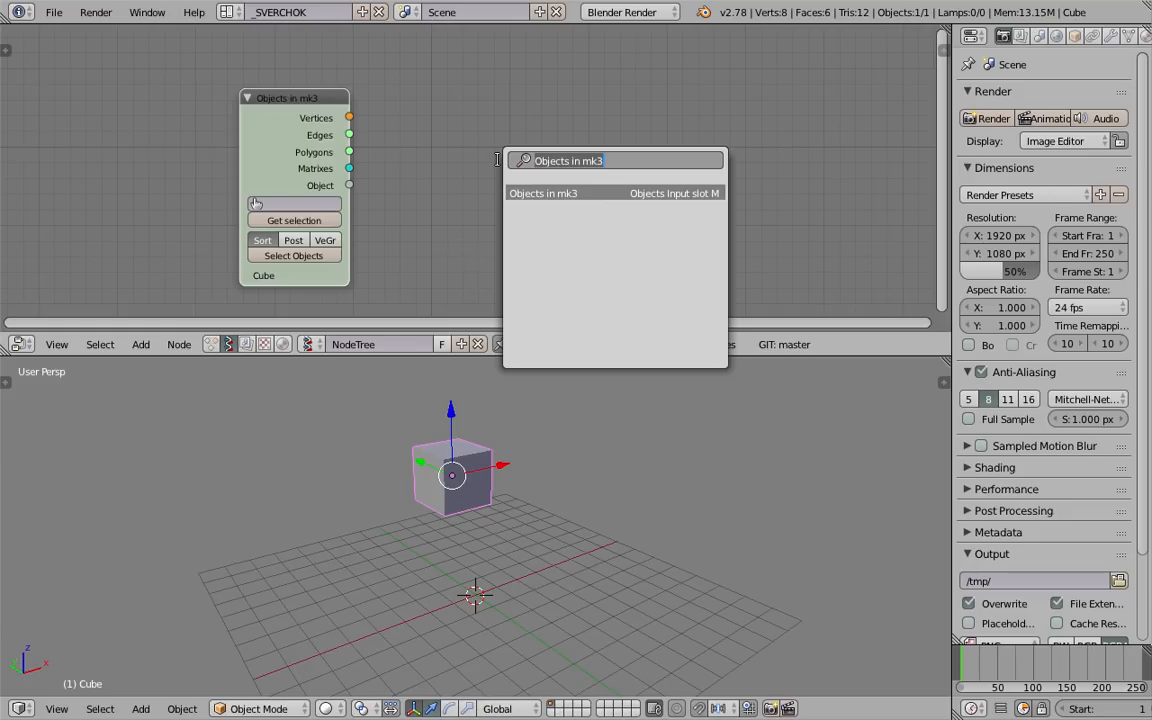
text(viewer)
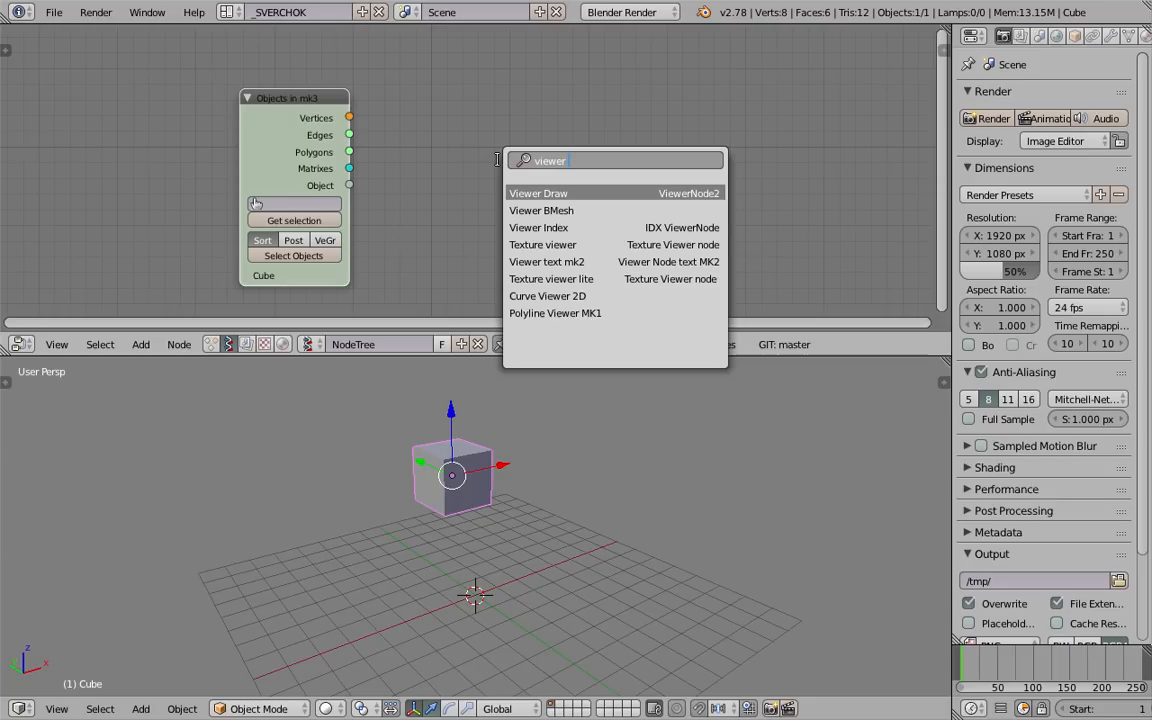
key(Down)
key(Return)
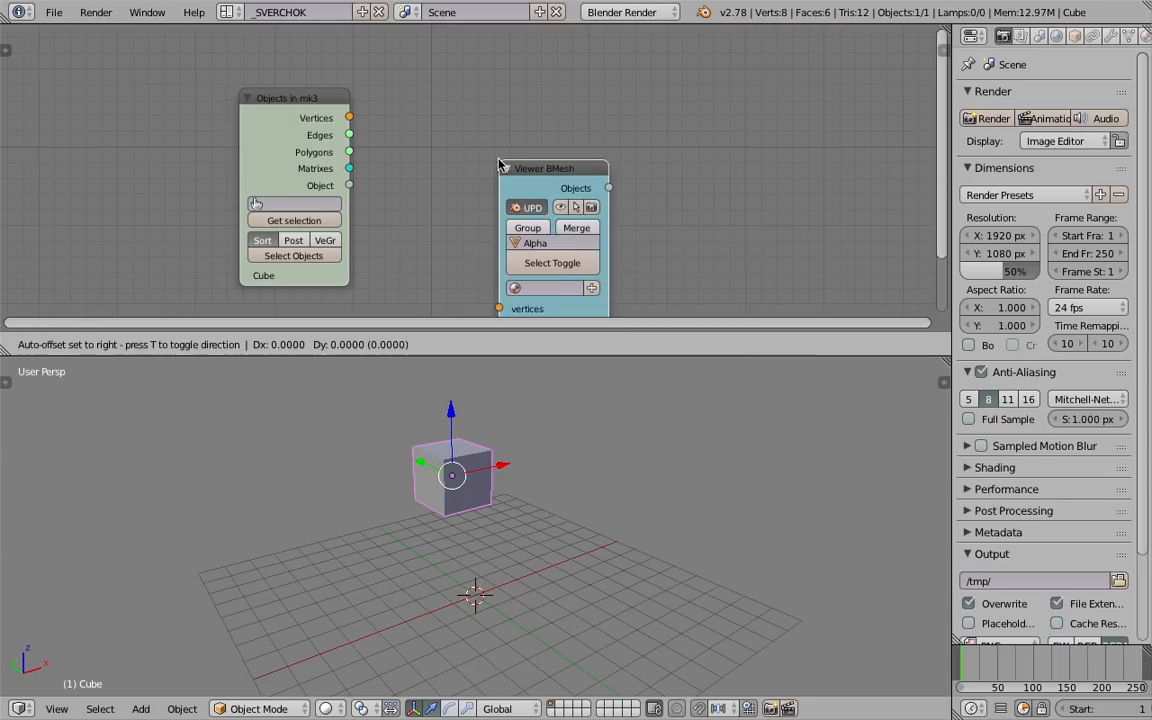
click(590, 118)
Step: Link the Objects in mk3 Vertices and Polygons outputs to the Viewer BMesh vertices and faces inputs, and select the generated cube
middle_drag(573, 106, 558, 94)
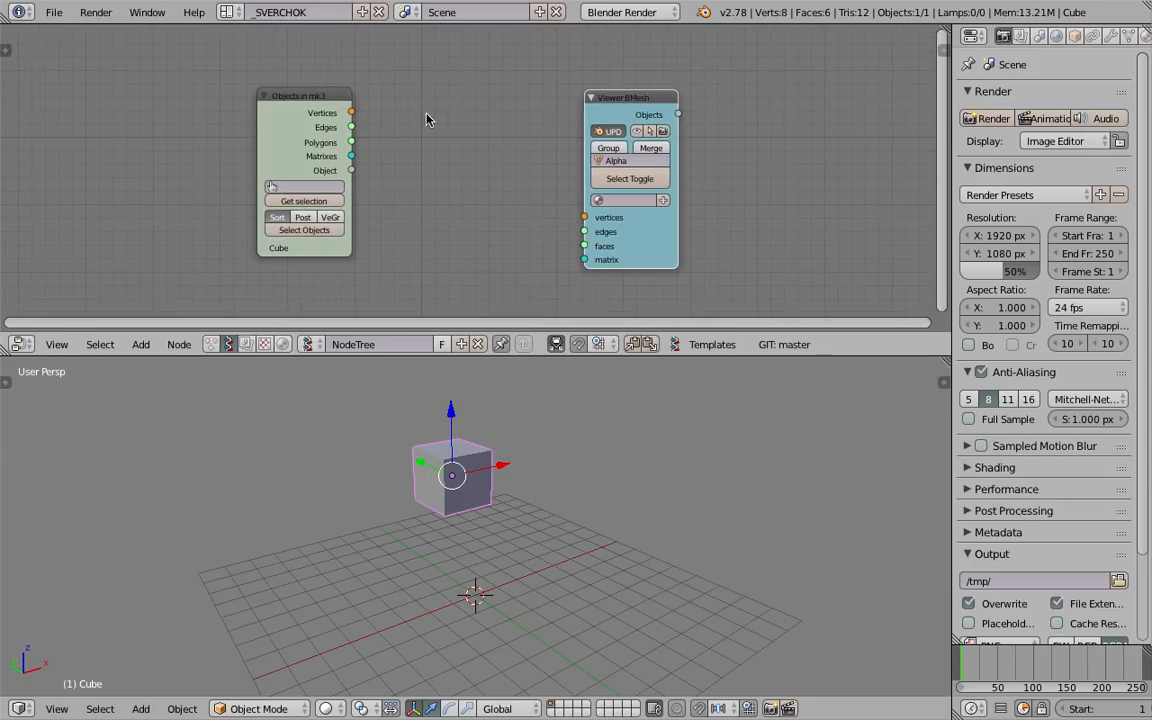
scroll(408, 78, up, 1)
drag(314, 98, 594, 220)
drag(422, 114, 594, 251)
right_click(520, 562)
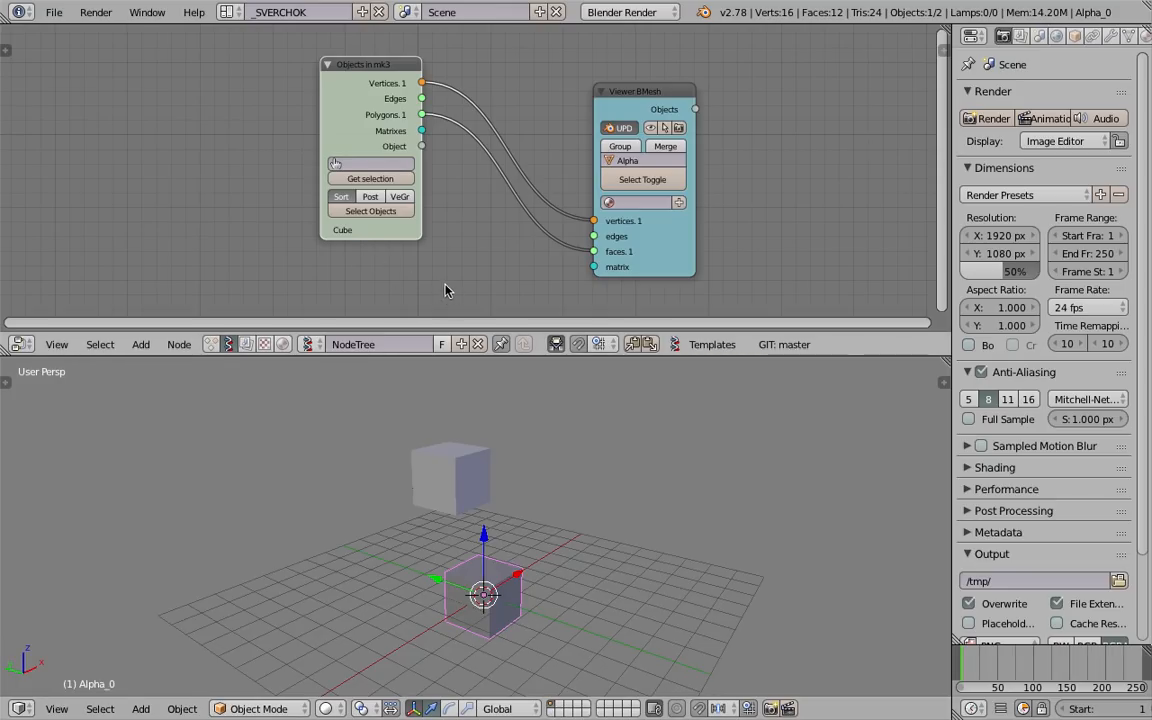
Step: Save the file to the Desktop as ansv_demo_instancing_001.blend
key(ctrl+s)
click(401, 81)
text(a)
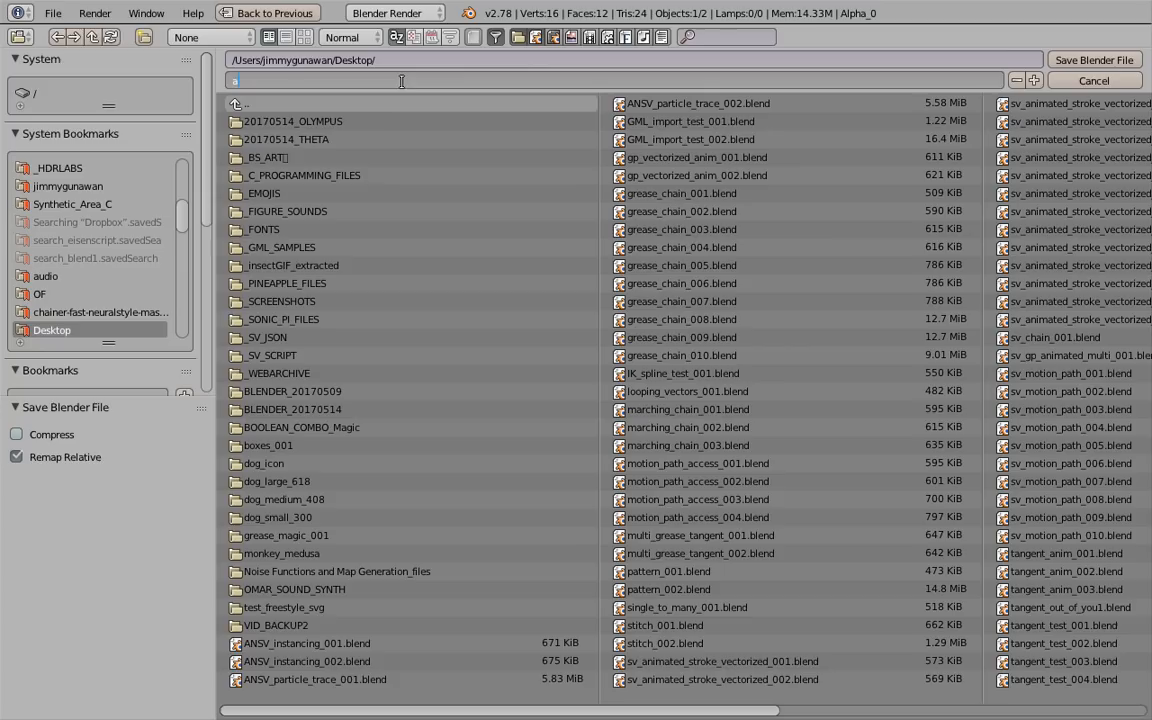
text(nsv_instancing_001)
key(Return)
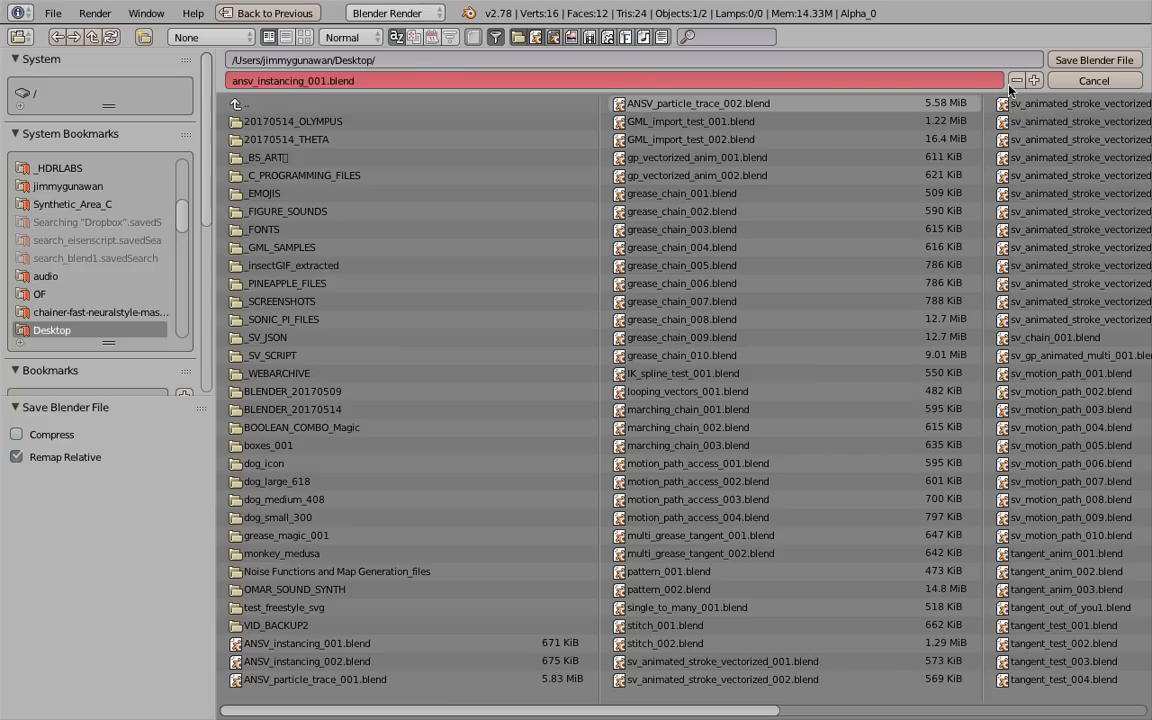
click(250, 80)
text(ansv_demo_instancing_00)
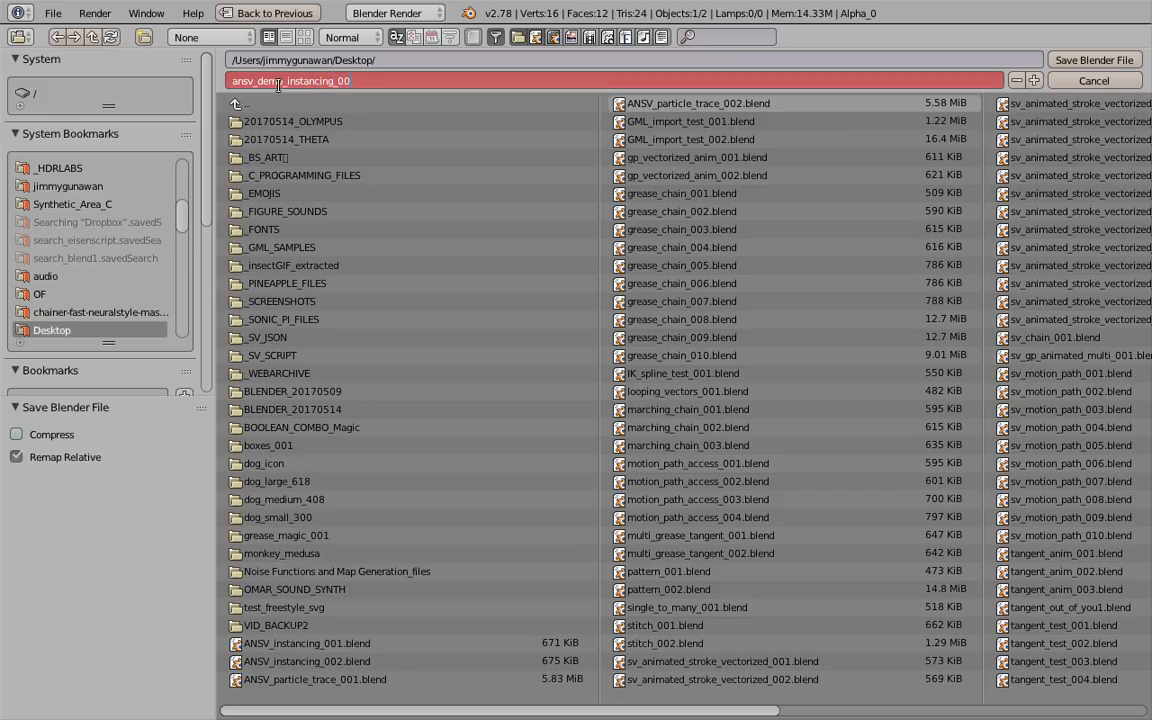
text(12)
key(Return)
click(355, 82)
key(Return)
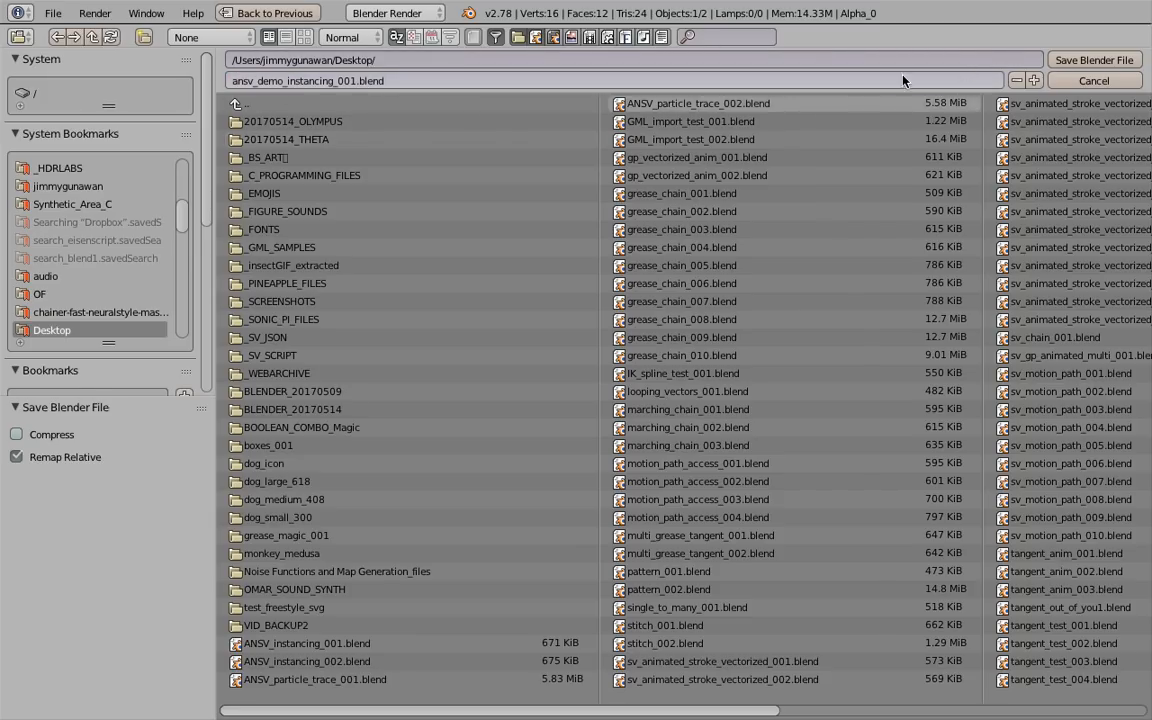
click(1093, 60)
Step: Shift the Viewer BMesh node slightly and move the original cube farther away from the generated copy
drag(613, 212, 641, 189)
middle_drag(442, 579, 430, 558)
middle_drag(502, 557, 485, 540)
right_drag(450, 490, 312, 458)
middle_drag(455, 203, 466, 192)
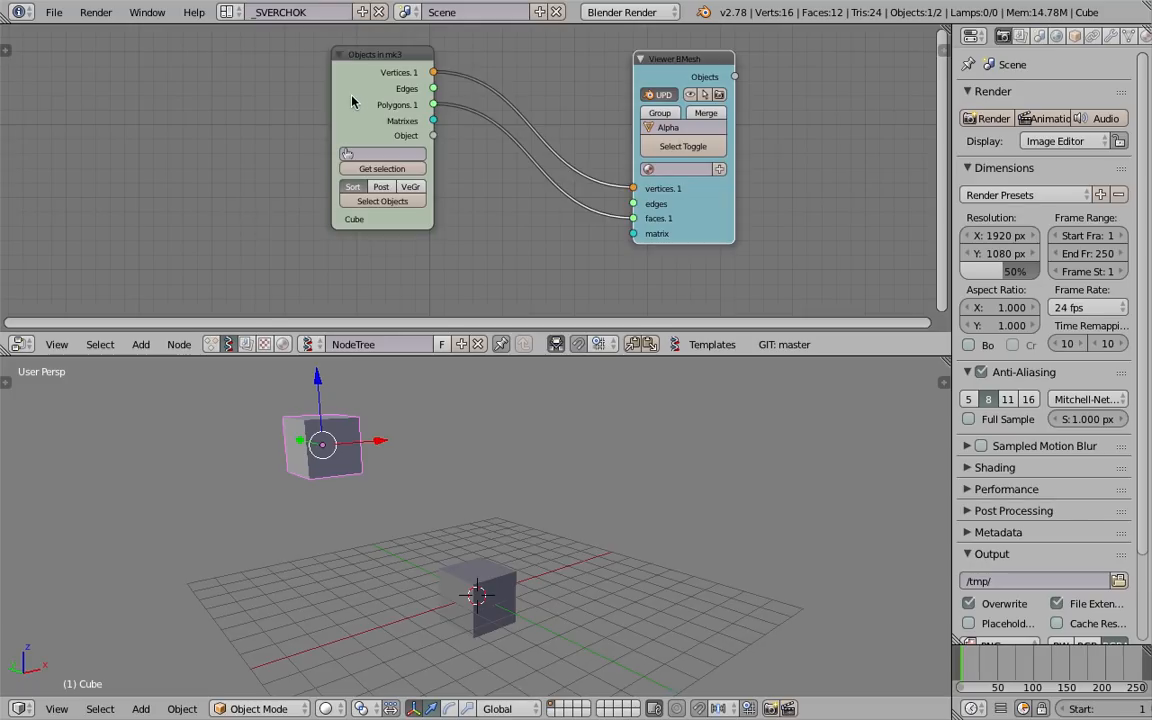
Step: Make the node editor taller and save over ansv_demo_instancing_001.blend
drag(353, 98, 364, 101)
drag(521, 356, 521, 405)
key(ctrl+s)
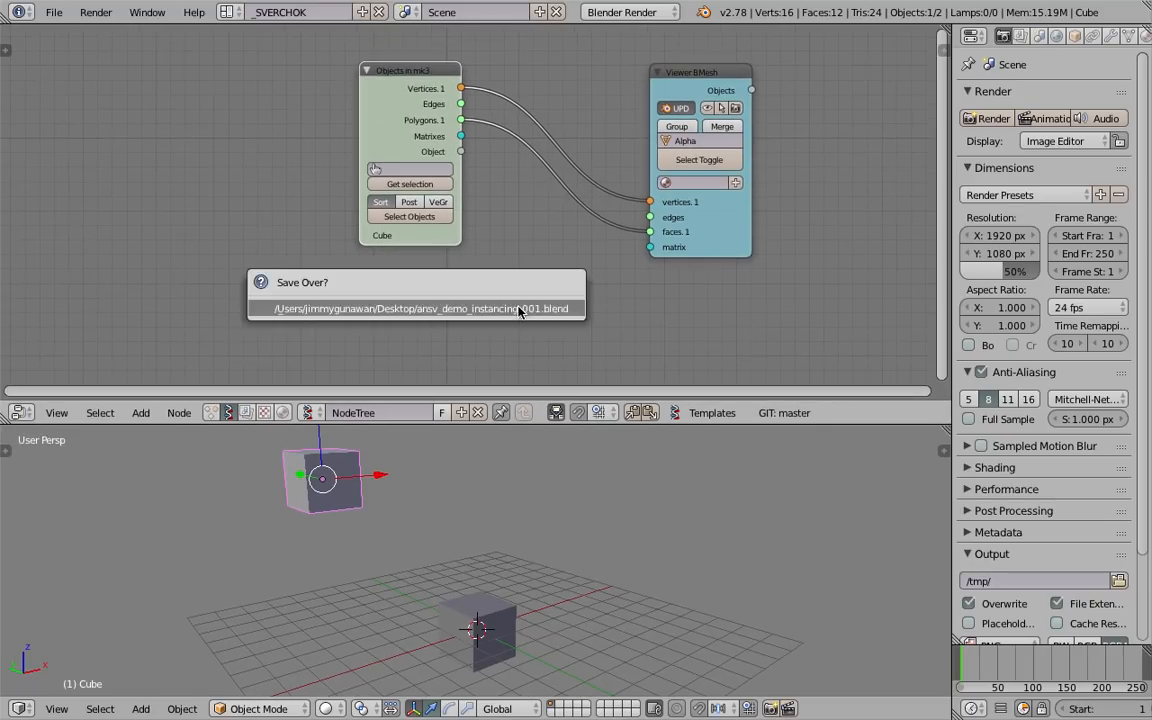
click(522, 311)
Step: Add a Random Vector MK2 node below the Objects in mk3 node
drag(665, 251, 612, 285)
middle_drag(682, 260, 689, 258)
middle_drag(513, 282, 531, 265)
key(shift+a)
click(518, 277)
text(random)
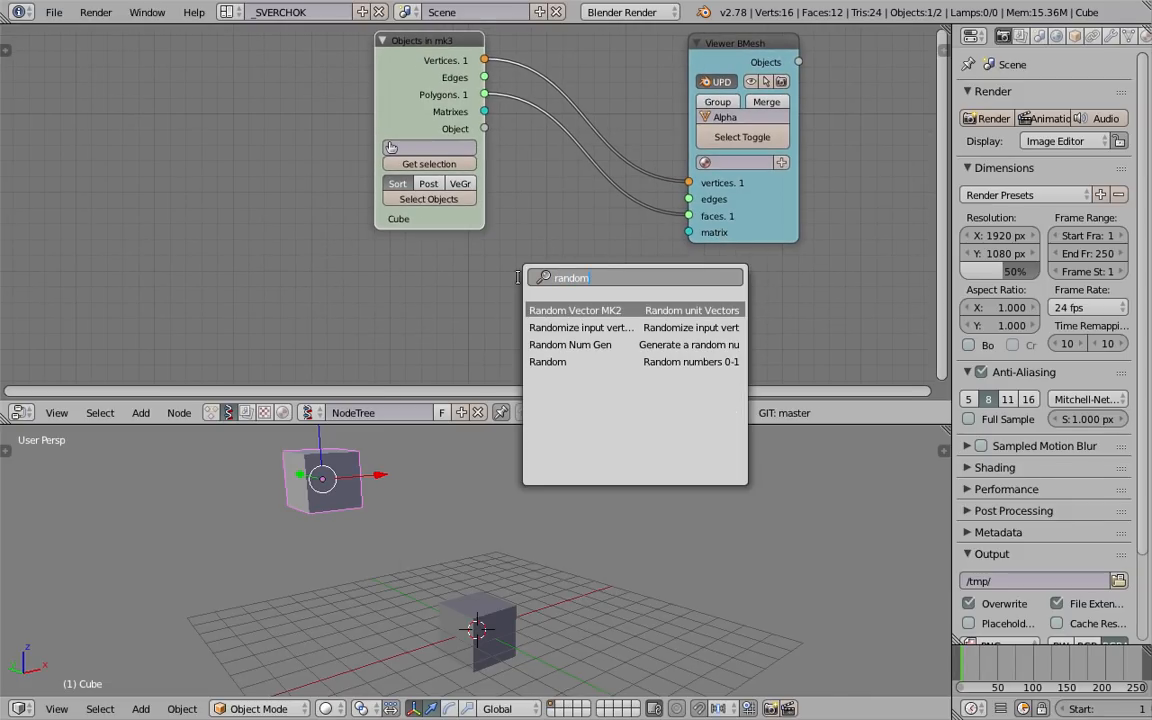
key(Return)
click(520, 265)
Step: Try scattering 10 cube copies at scale 4.21 by linking Random Vector MK2 to the viewer's matrix input, and delete that node
click(485, 307)
text(10)
key(Return)
drag(556, 290, 688, 233)
drag(500, 339, 533, 325)
scroll(581, 514, down, 3)
middle_drag(581, 514, 286, 455)
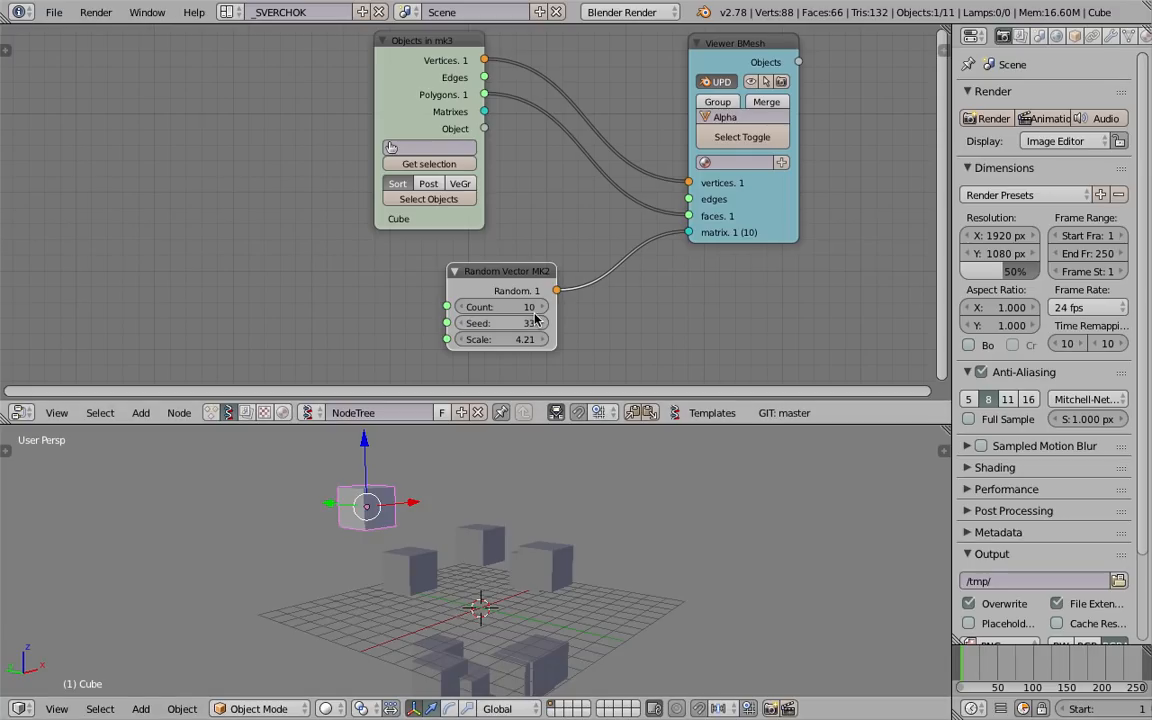
key(x)
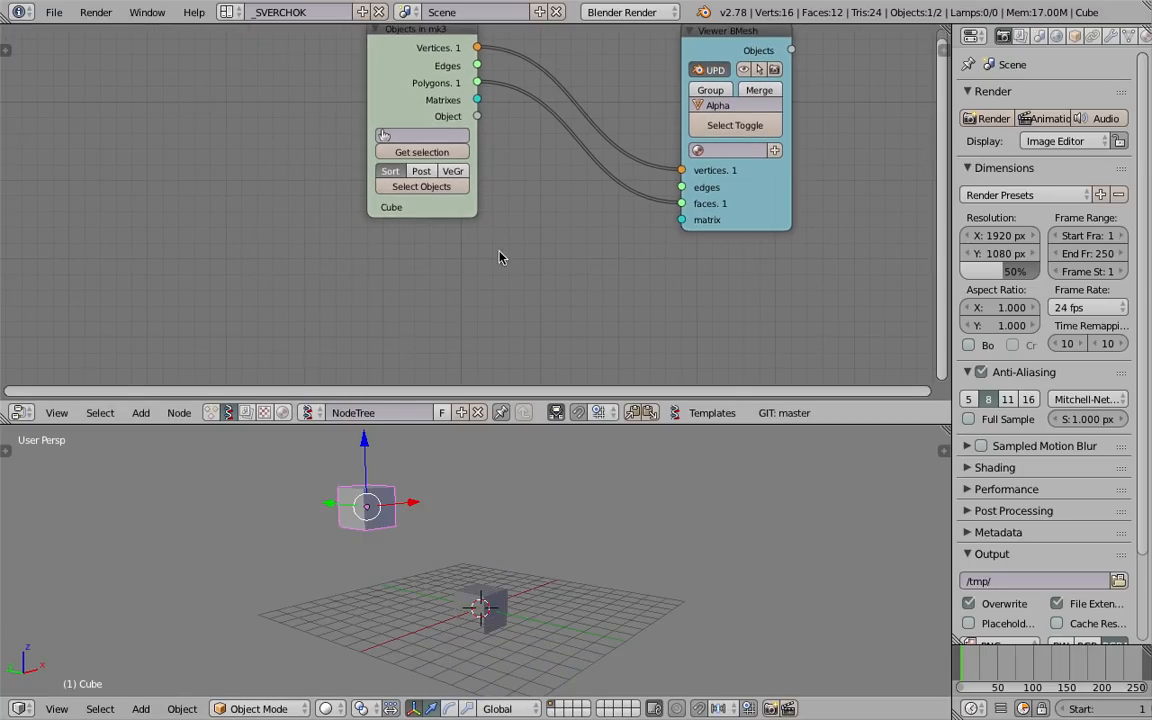
Step: Add a Plane MK2 node below the Objects in mk3 node
key(shift+a)
click(500, 255)
key(BackSpace)
text(plane)
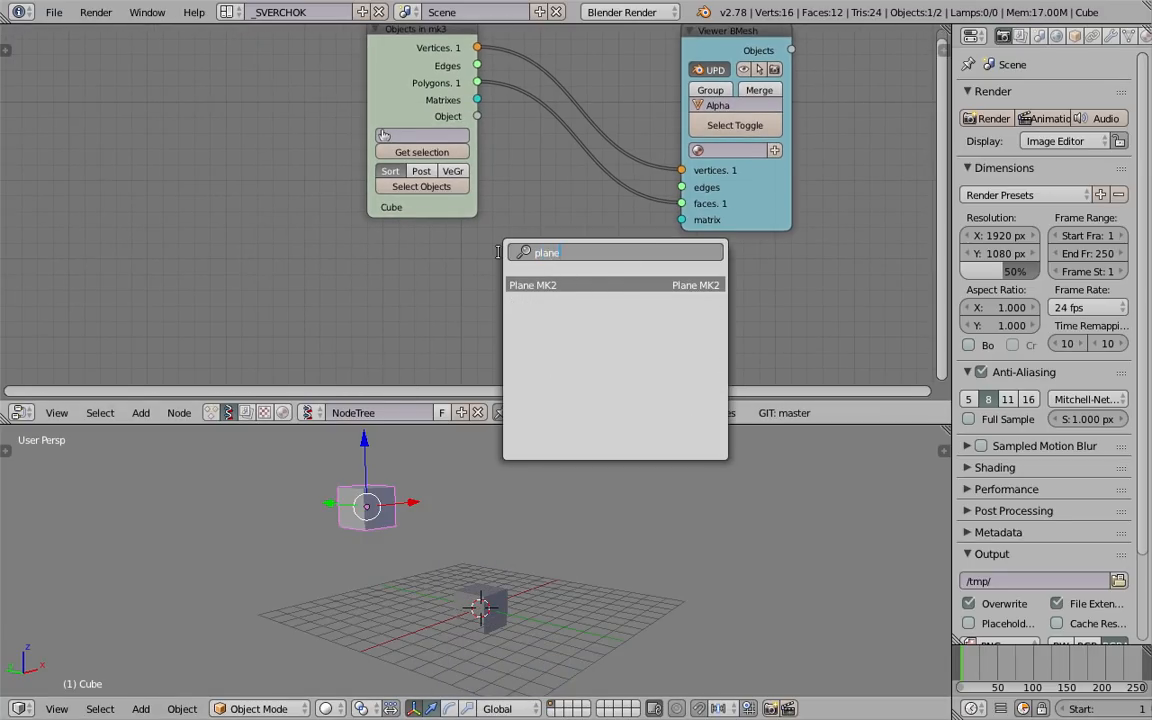
key(Return)
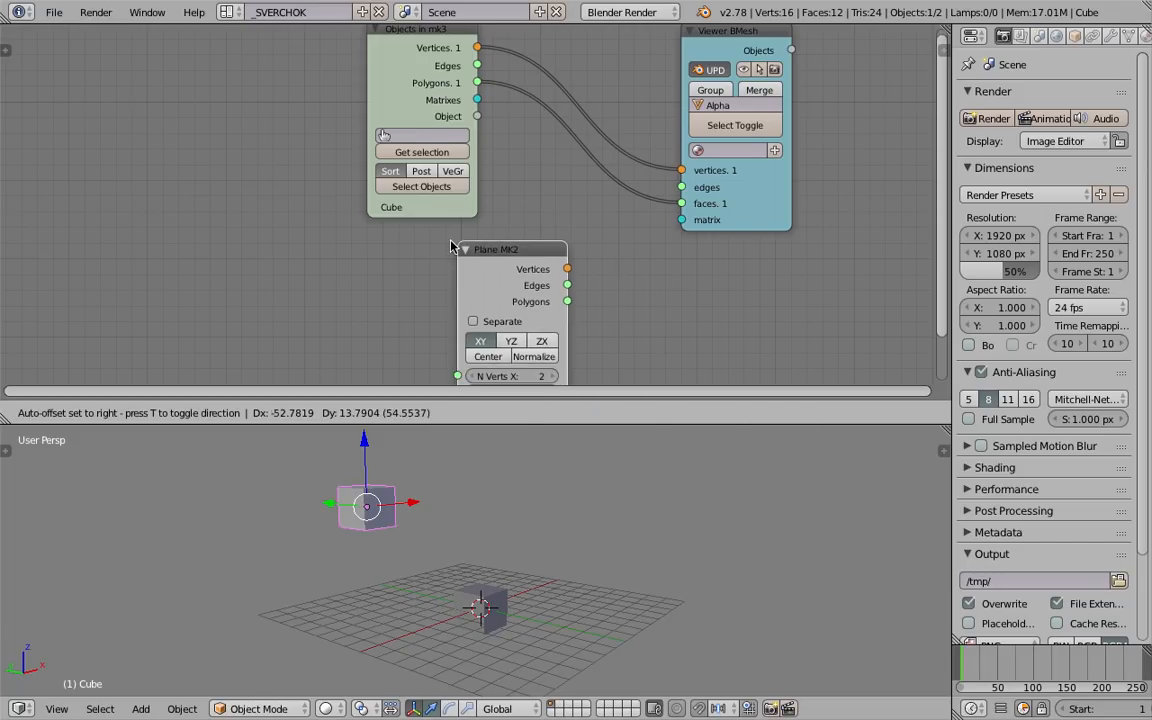
click(450, 246)
middle_drag(461, 226, 467, 168)
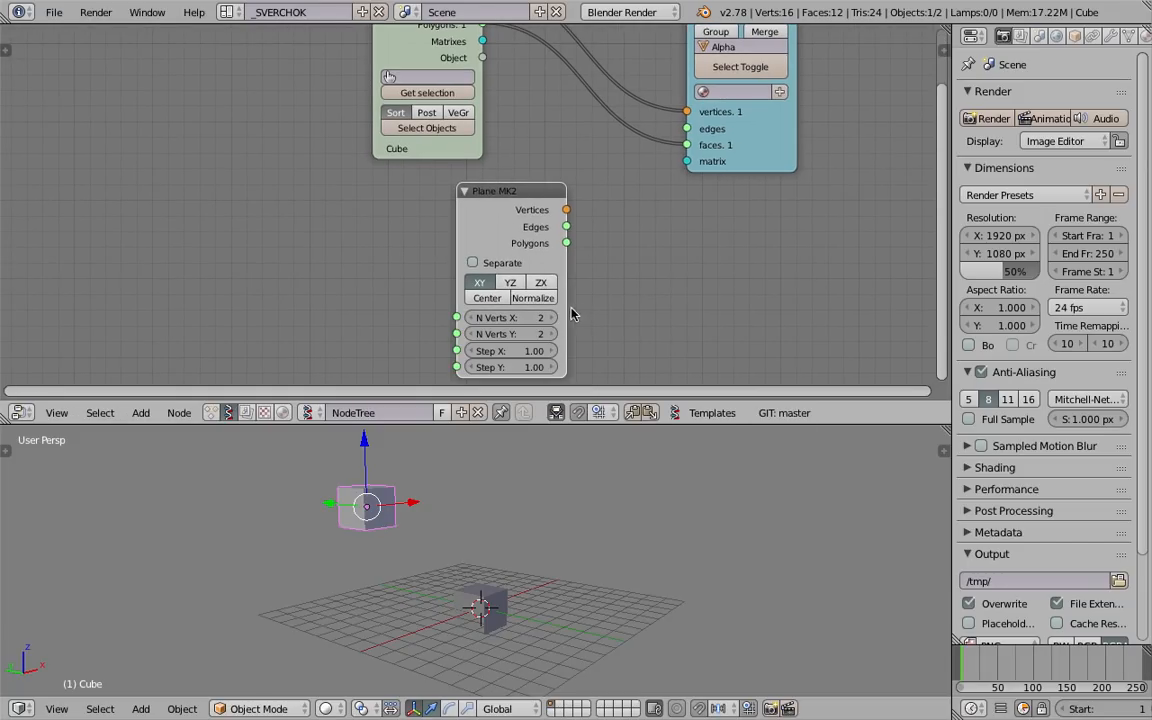
Step: Link the Plane MK2 Vertices output to the Viewer BMesh matrix input and increase both plane steps to about 3
drag(566, 209, 686, 161)
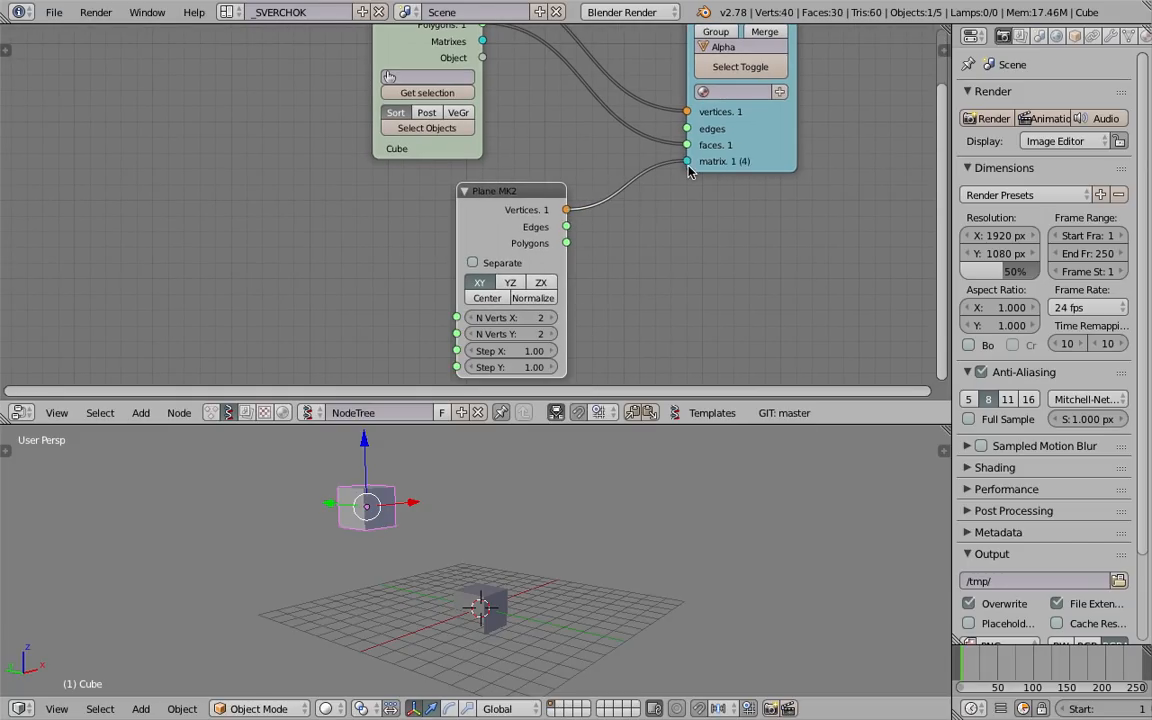
drag(510, 351, 548, 367)
middle_drag(560, 535, 485, 592)
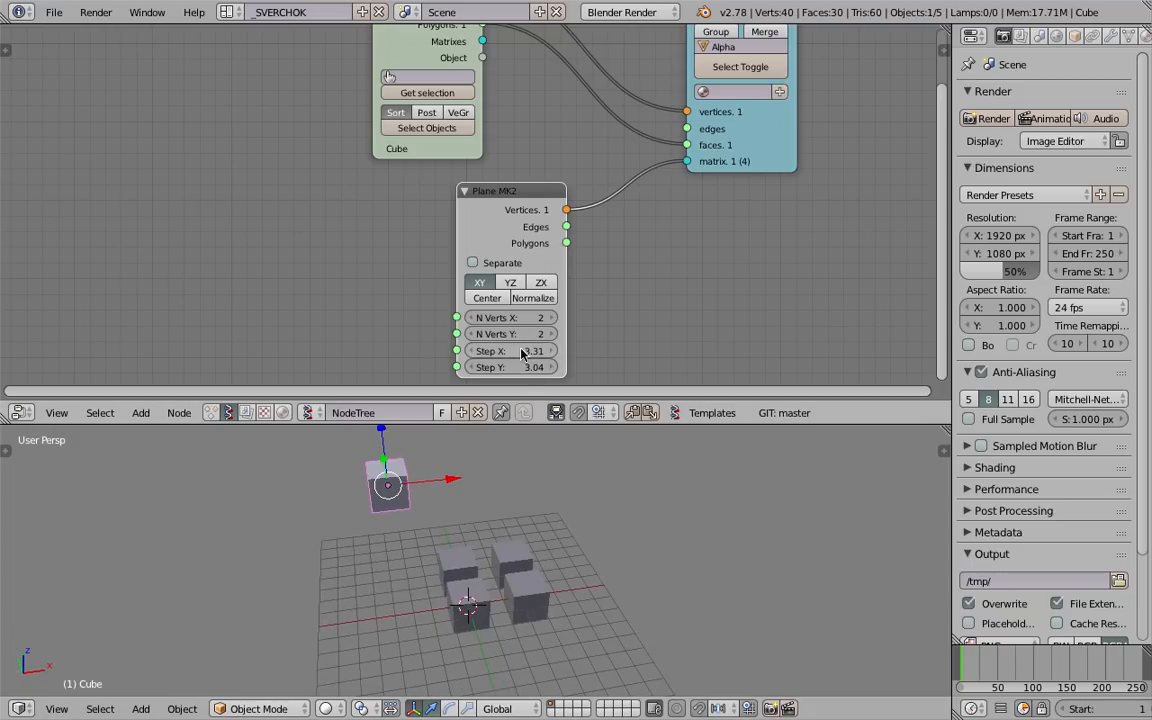
drag(517, 354, 529, 354)
Step: Set the Plane MK2 vertex counts to 5 in X and 5 in Y
click(554, 318)
click(554, 318)
click(554, 318)
click(553, 335)
click(553, 335)
click(553, 335)
Step: Center the Plane MK2 grid and set its steps to about 4.96 in X and 3.01 in Y
middle_drag(598, 552, 530, 520)
drag(482, 352, 510, 368)
middle_drag(522, 455, 604, 455)
middle_drag(549, 538, 480, 515)
drag(512, 350, 465, 350)
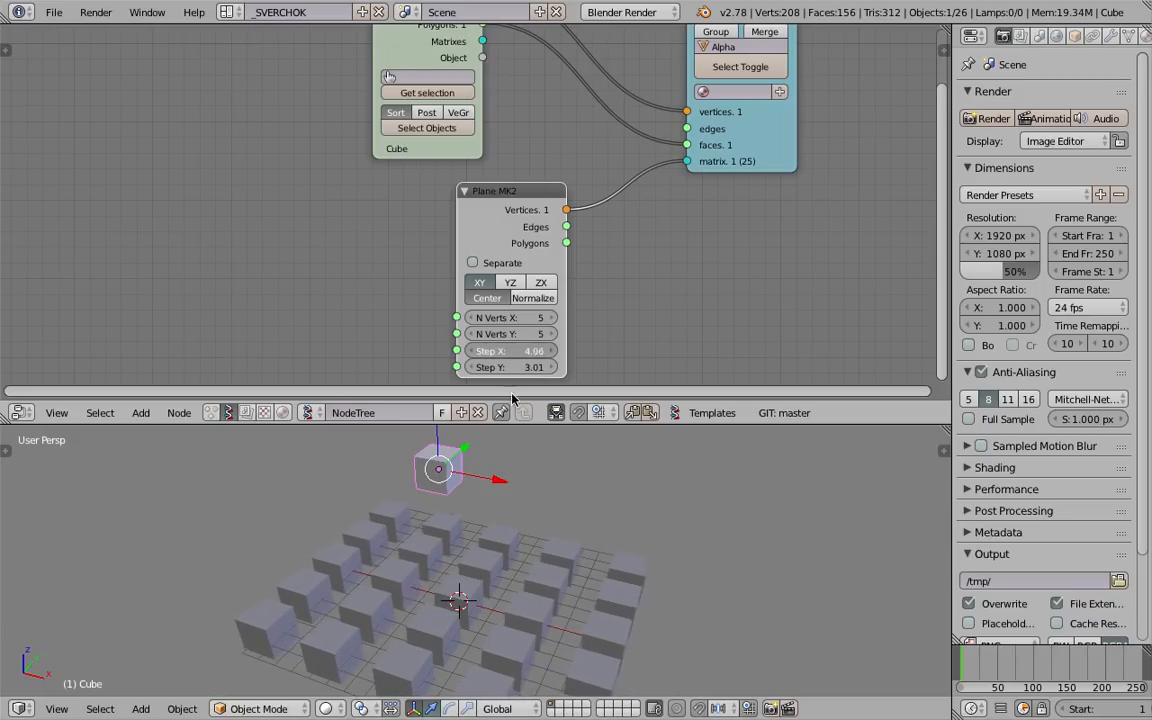
Step: Spread out the Viewer BMesh and Plane MK2 nodes to open up the node layout
middle_drag(530, 510, 570, 505)
scroll(617, 273, down, 1)
middle_drag(617, 273, 604, 278)
drag(715, 155, 816, 105)
middle_drag(620, 127, 625, 175)
drag(456, 254, 564, 222)
middle_drag(630, 190, 572, 223)
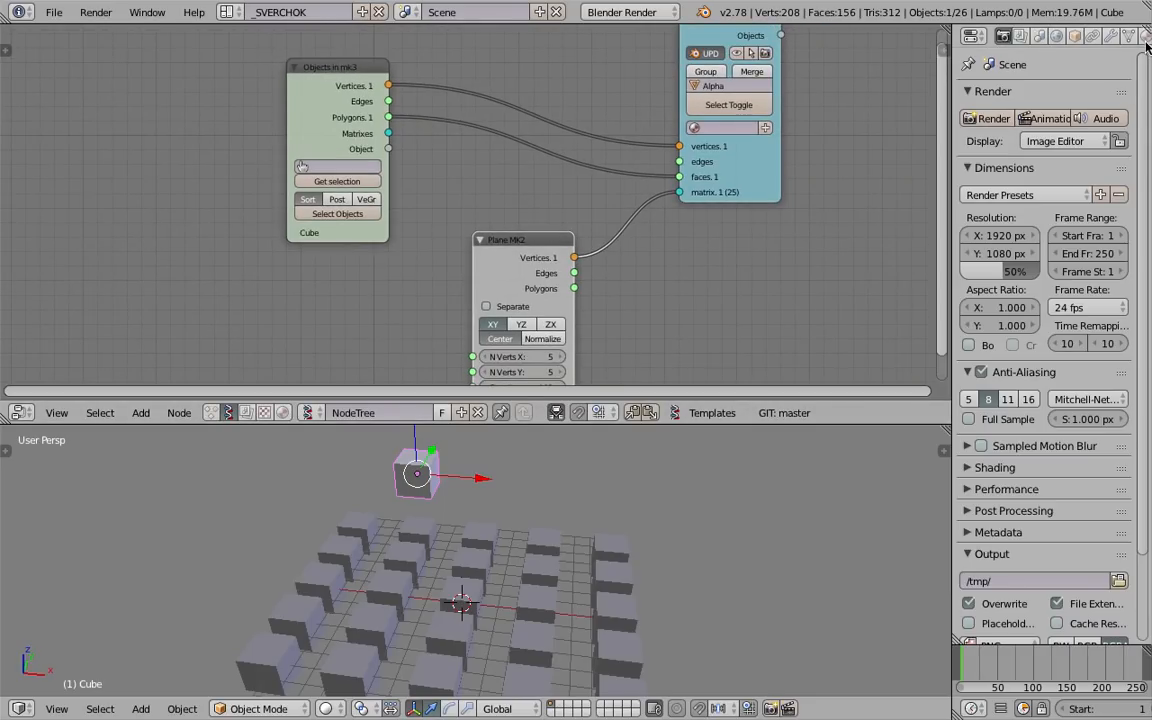
Step: Split the properties area, turn its upper part into an Outliner and enlarge that Outliner
drag(1135, 38, 1100, 258)
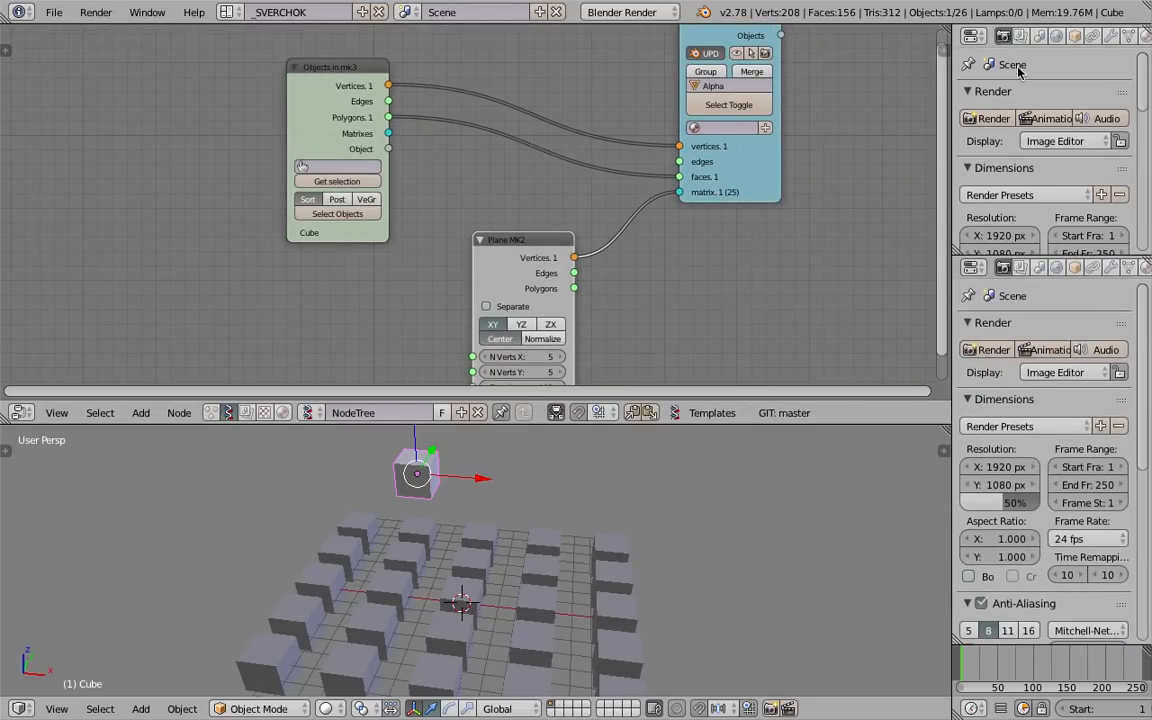
click(972, 36)
click(1005, 325)
middle_drag(733, 243, 715, 275)
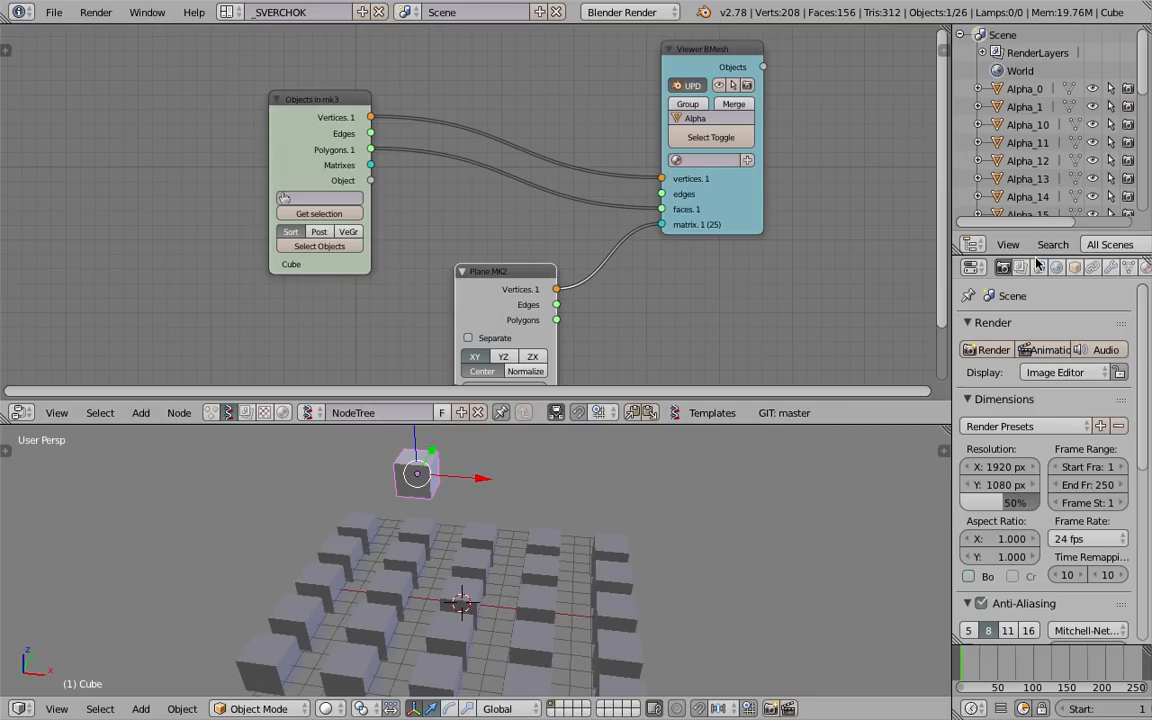
drag(1036, 254, 1036, 326)
Step: Examine the generated objects in the Outliner and compare their names with the Viewer BMesh base name
key(g)
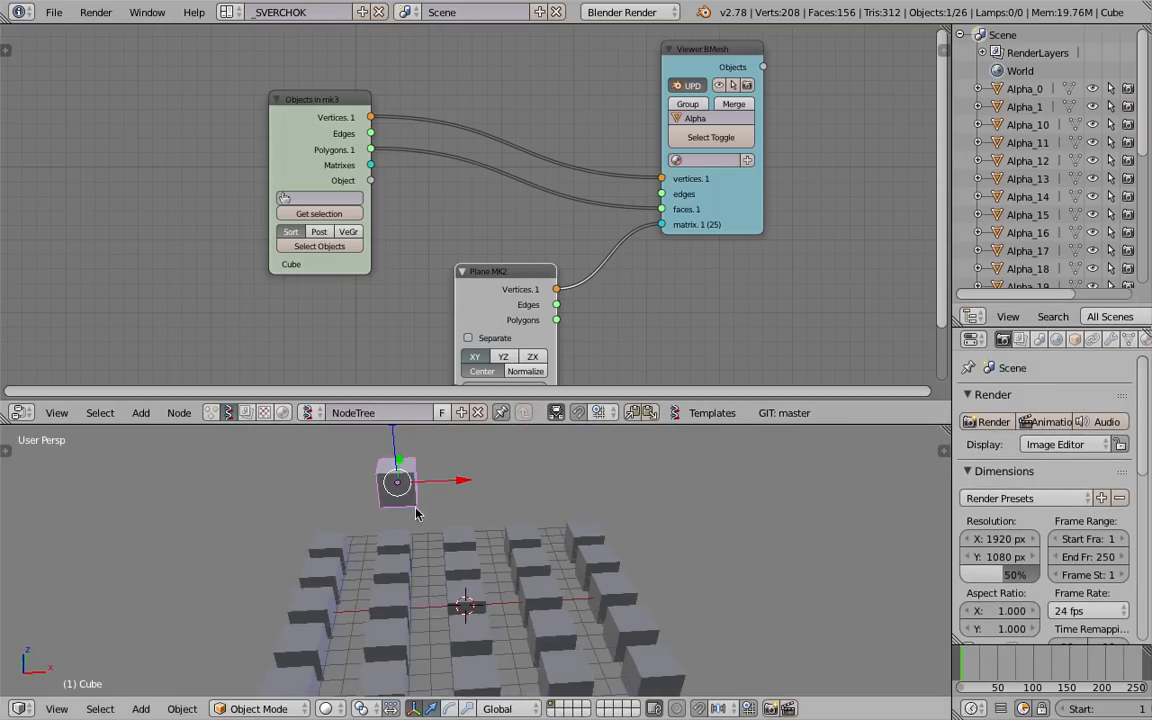
click(400, 492)
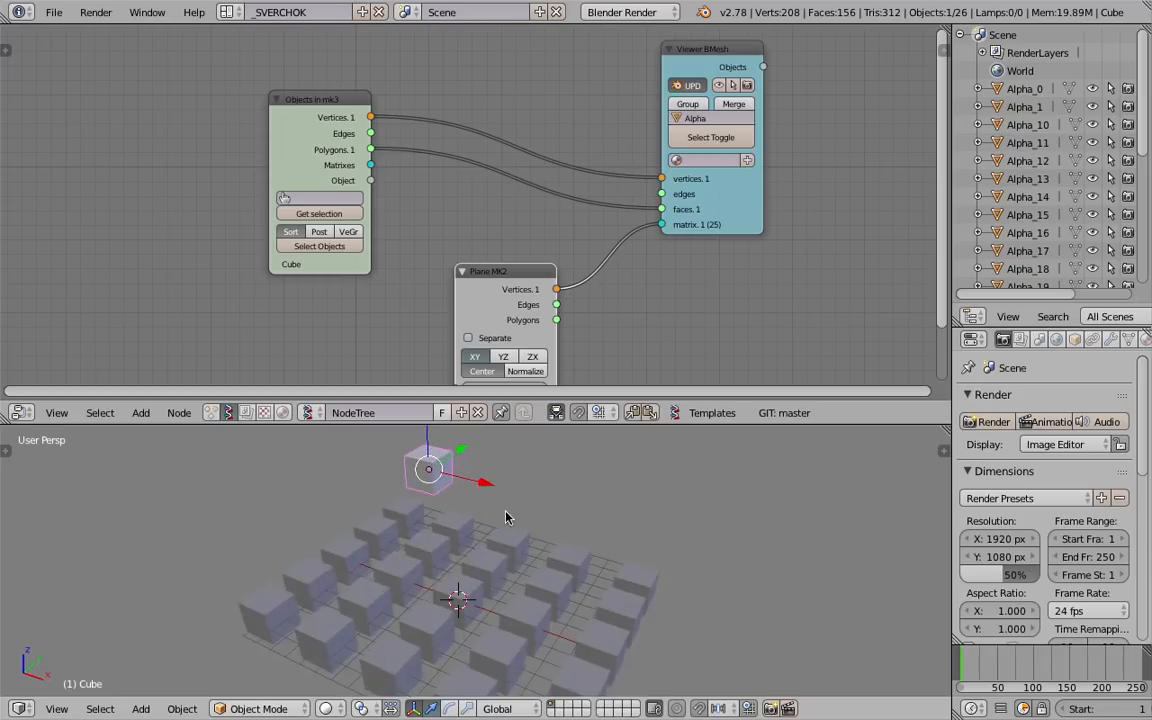
scroll(1022, 280, down, 6)
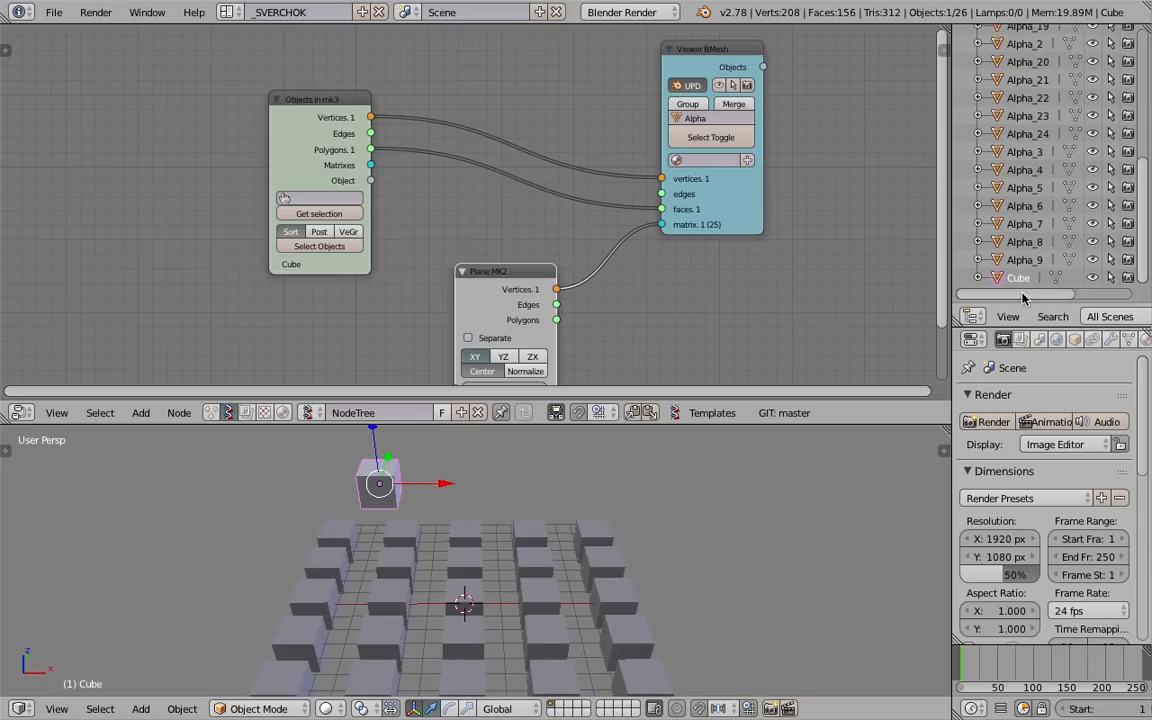
middle_drag(500, 504, 355, 516)
middle_drag(604, 474, 476, 478)
drag(573, 497, 460, 495)
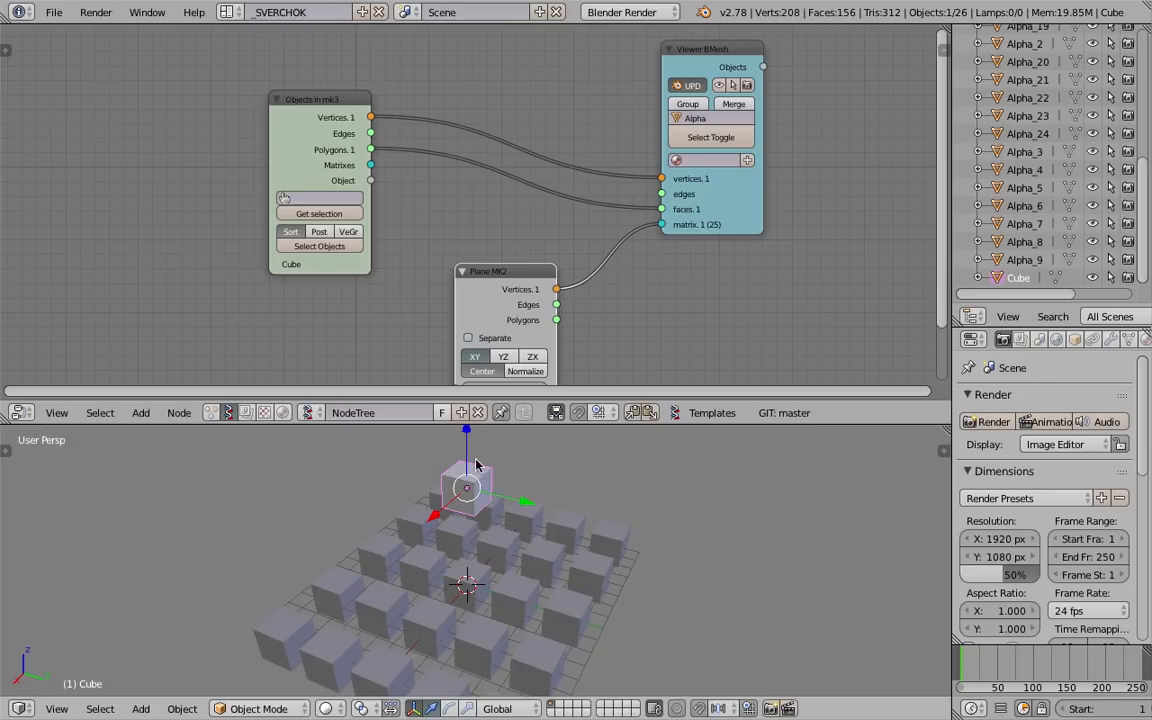
middle_drag(488, 495, 423, 493)
middle_drag(486, 522, 490, 498)
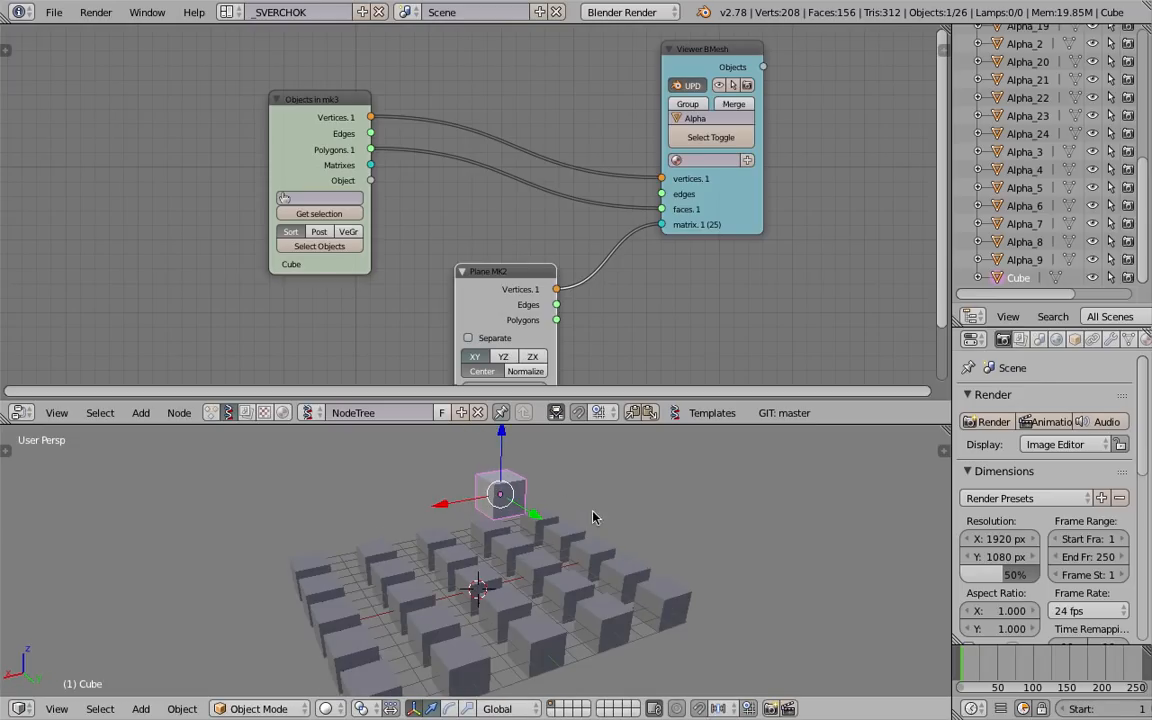
scroll(1030, 150, up, 5)
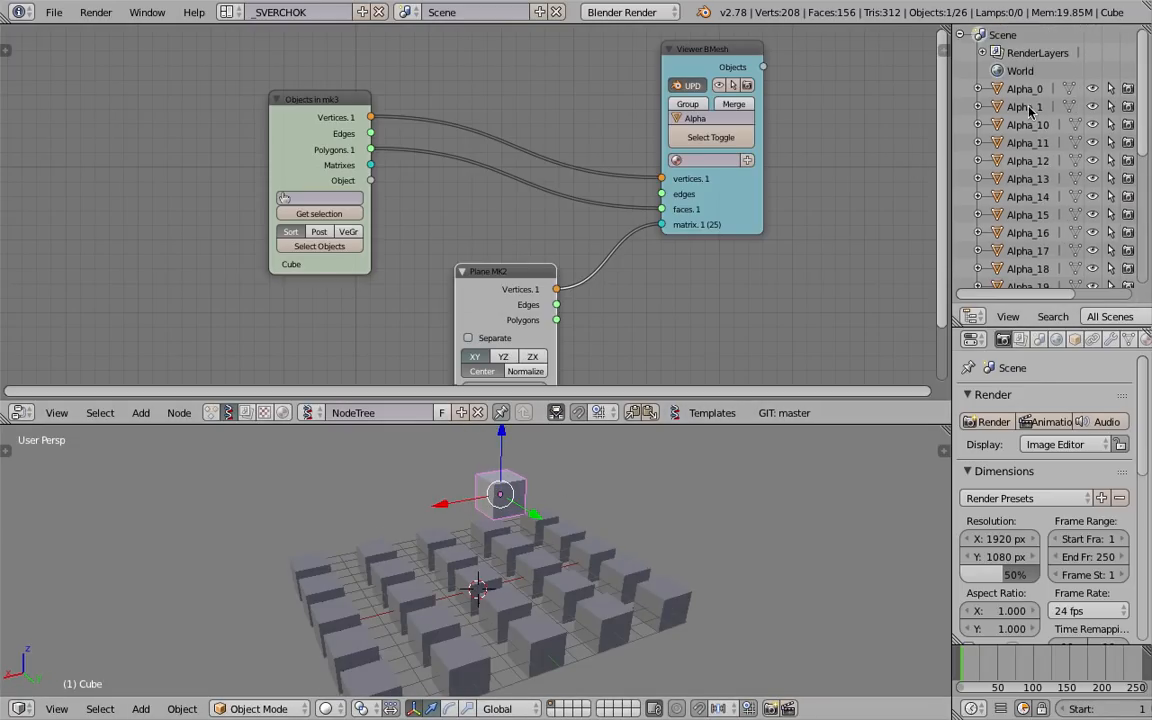
scroll(640, 150, up, 2)
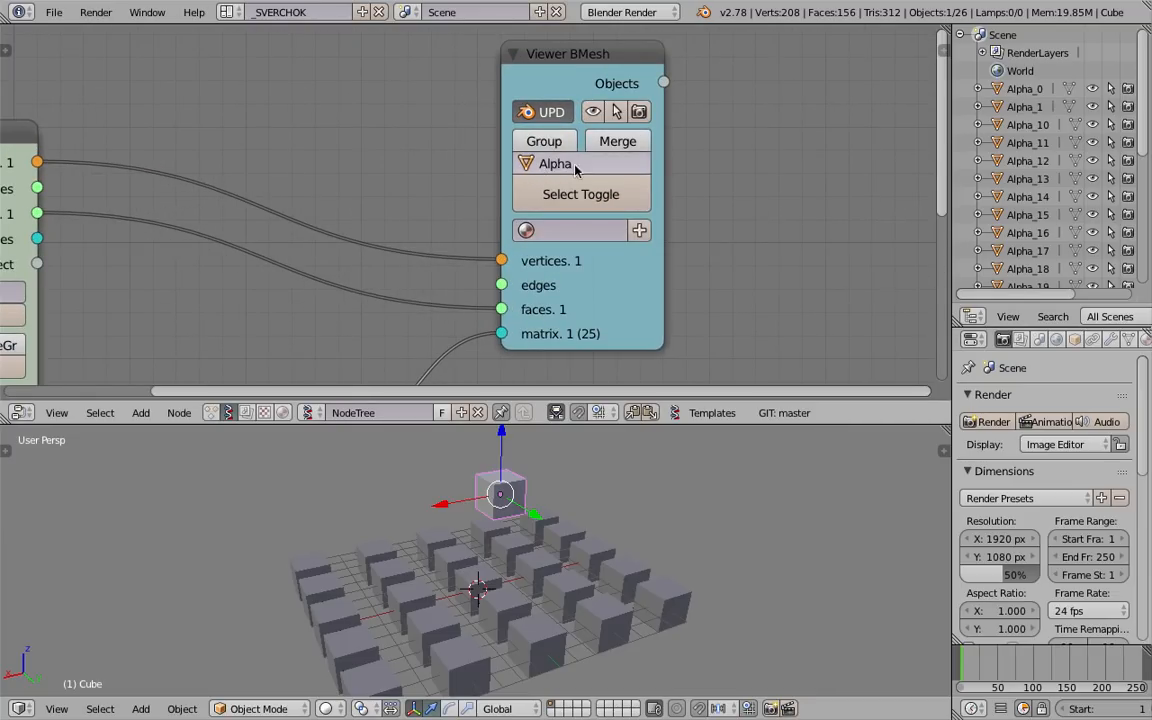
scroll(612, 183, down, 3)
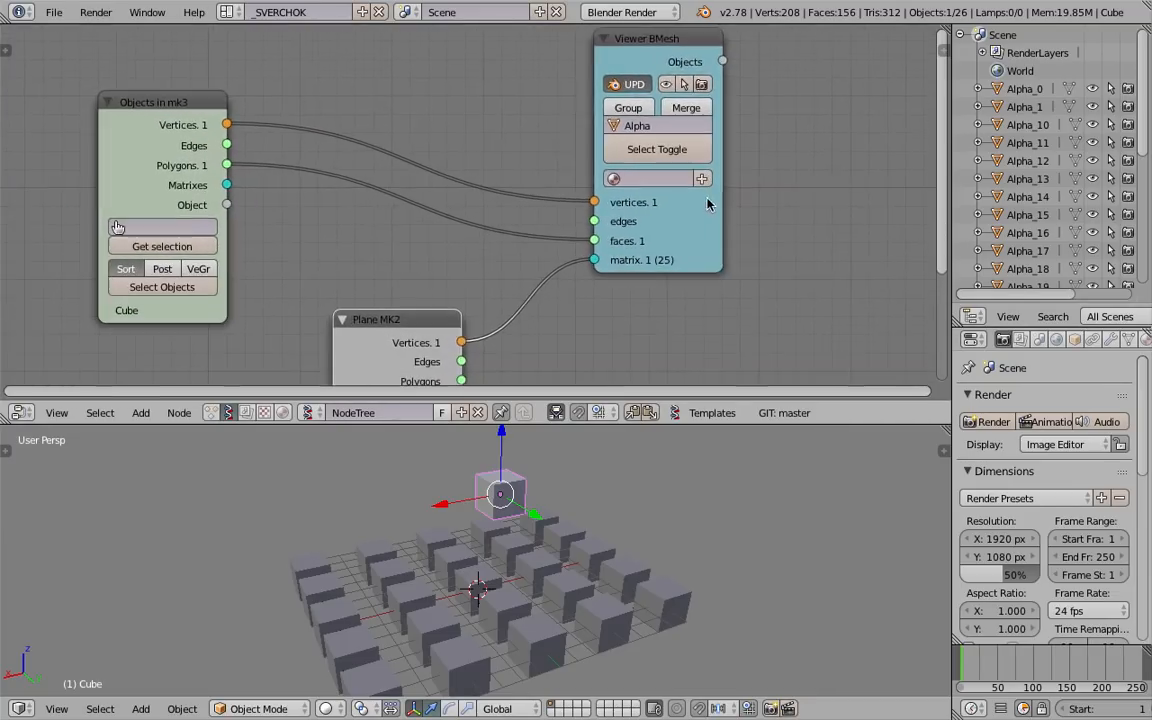
Step: Set the Plane MK2 vertex counts to 9 in X and 7 in Y
middle_drag(491, 357, 563, 256)
scroll(508, 335, down, 1)
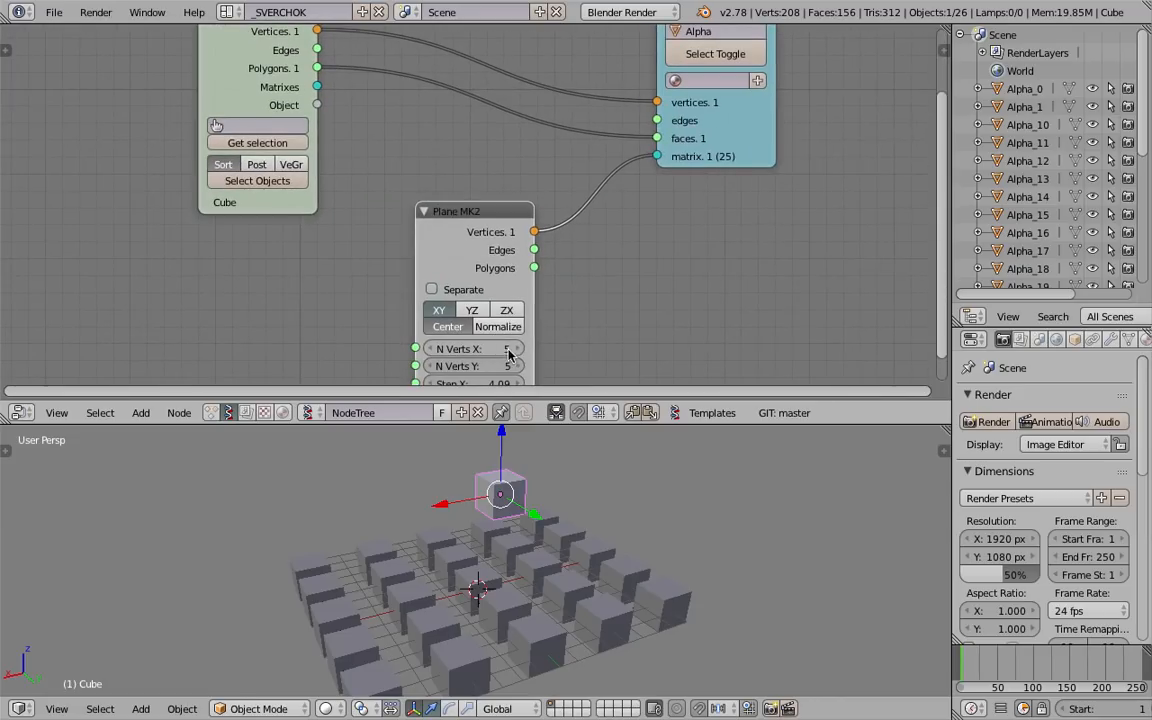
click(518, 348)
click(518, 348)
click(518, 348)
click(518, 348)
click(519, 363)
click(519, 363)
Step: Select Alpha_10 in the Outliner, and reselect the original cube in the 3D view
mouse_move(1144, 76)
mouse_down()
mouse_move(1146, 161)
mouse_move(1142, 88)
mouse_up()
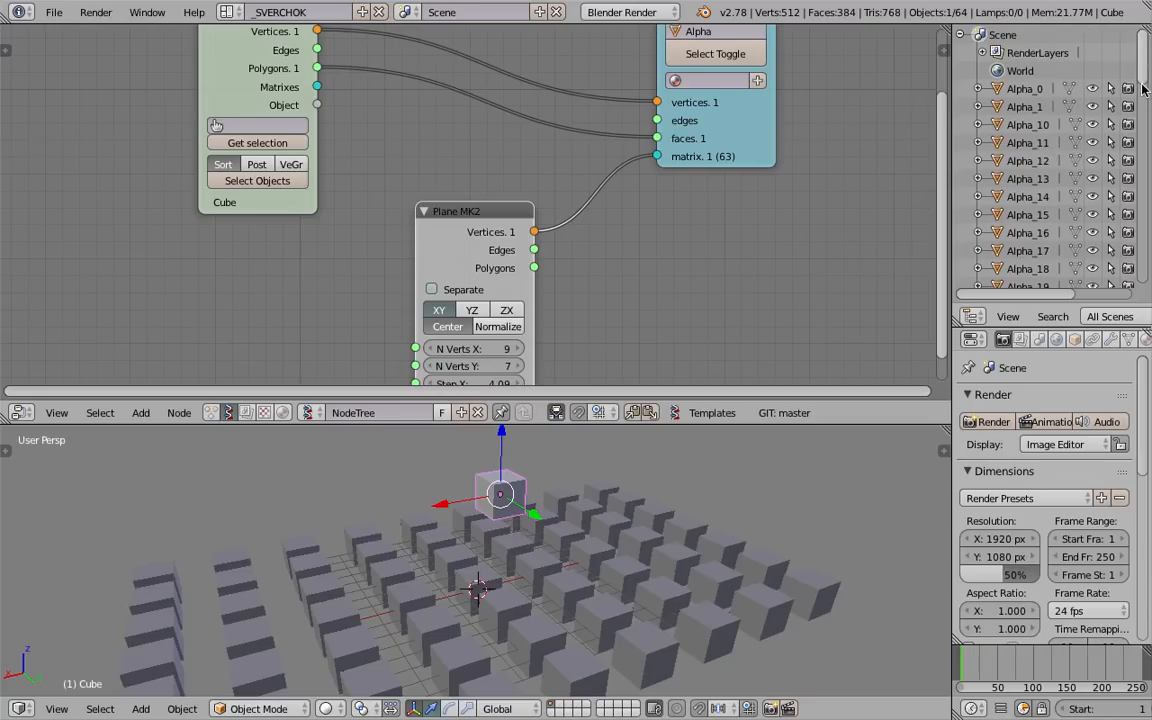
click(1028, 124)
middle_drag(630, 510, 696, 513)
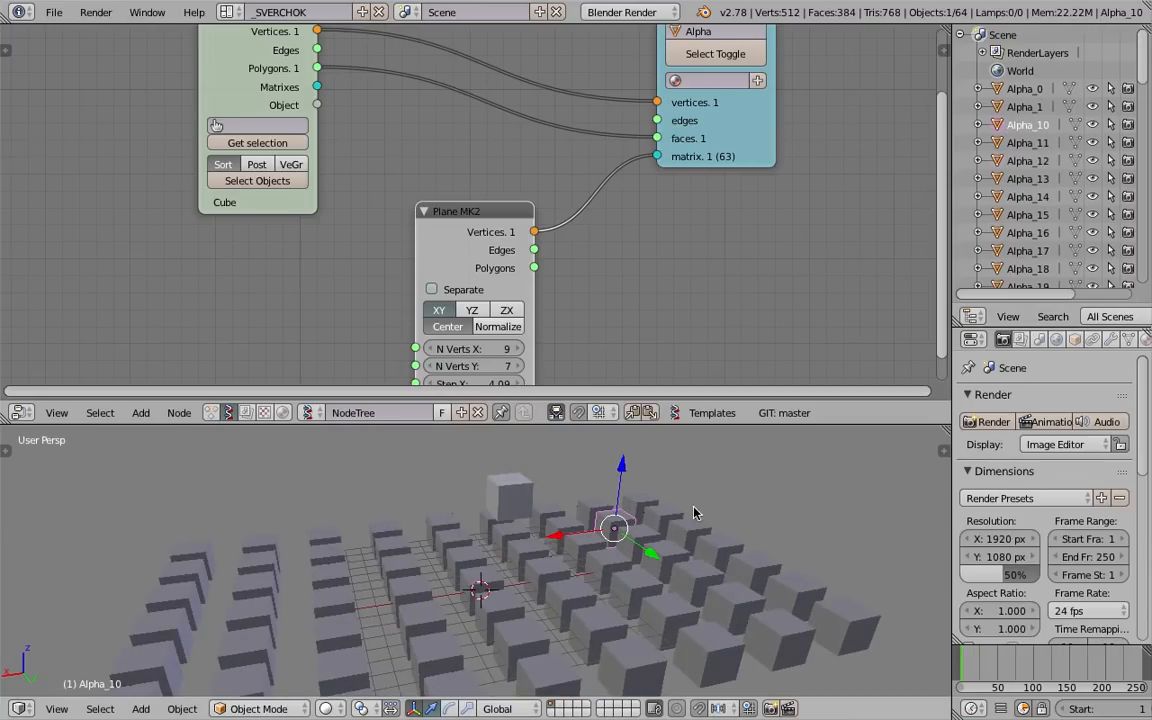
right_click(519, 487)
middle_drag(519, 487, 489, 515)
Step: Set the Plane MK2 vertex counts to 3 in both X and Y
middle_drag(501, 254, 478, 239)
drag(464, 211, 490, 183)
middle_drag(591, 169, 514, 214)
scroll(514, 214, down, 1)
middle_drag(503, 309, 521, 280)
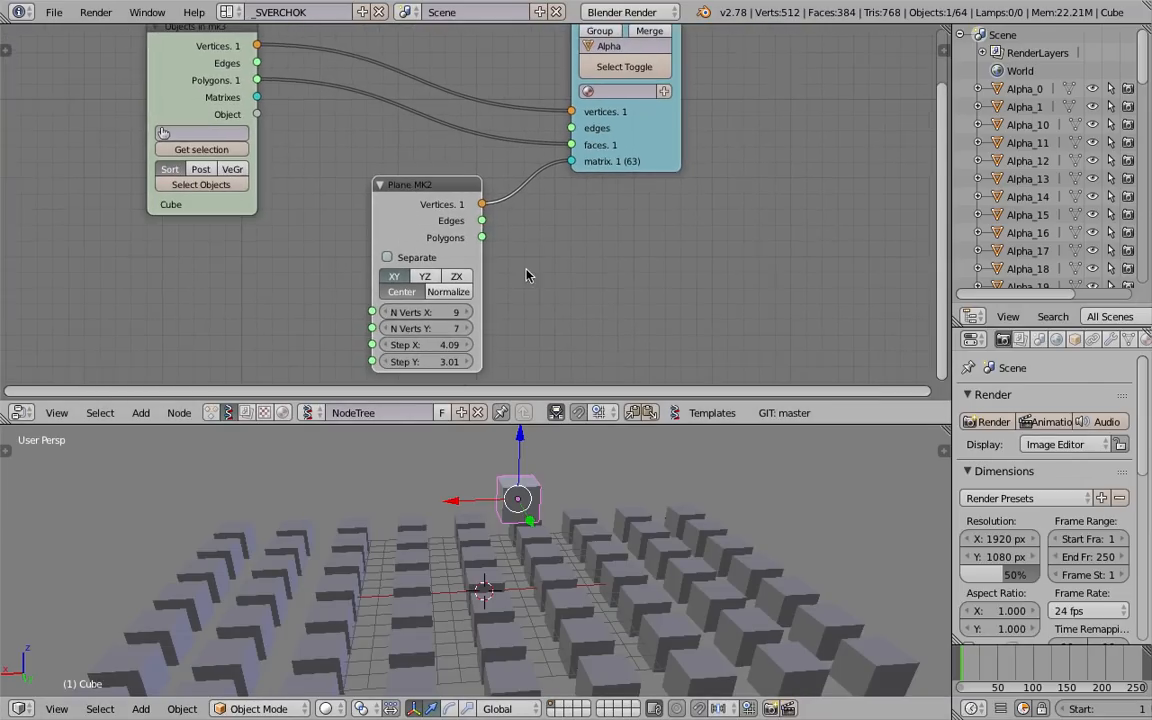
click(447, 314)
text(3)
key(Return)
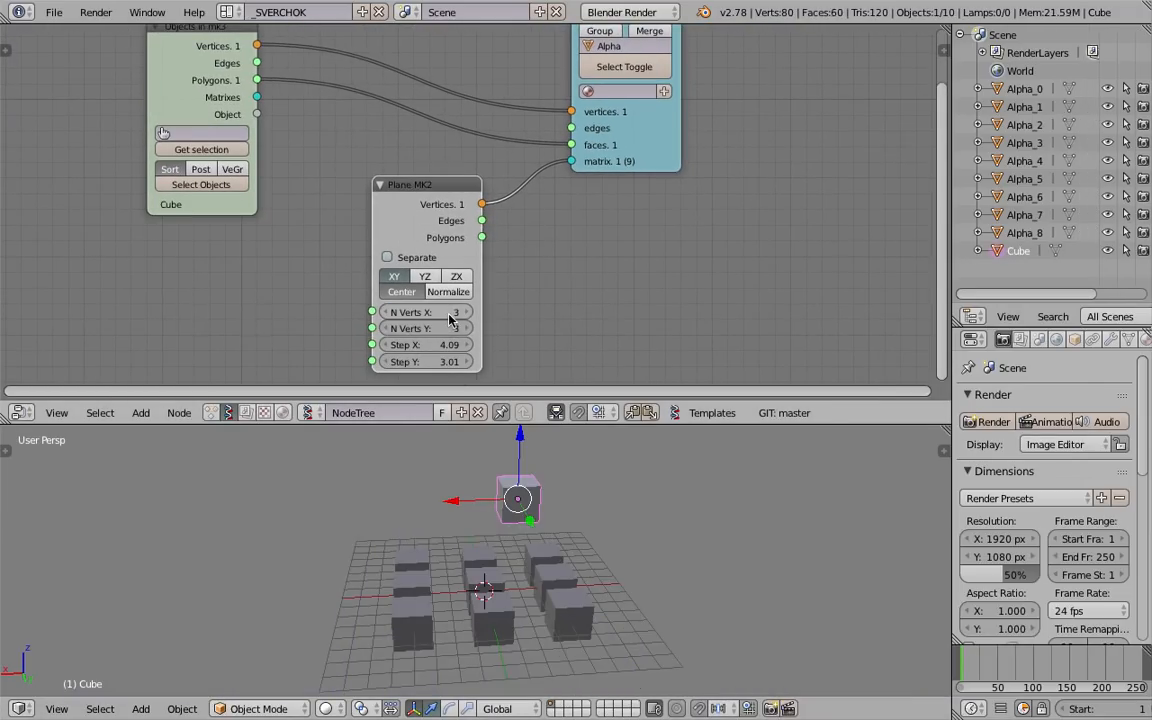
Step: Move the Viewer BMesh node farther from Plane MK2 and add a Matrix in node between them
middle_drag(603, 190, 599, 198)
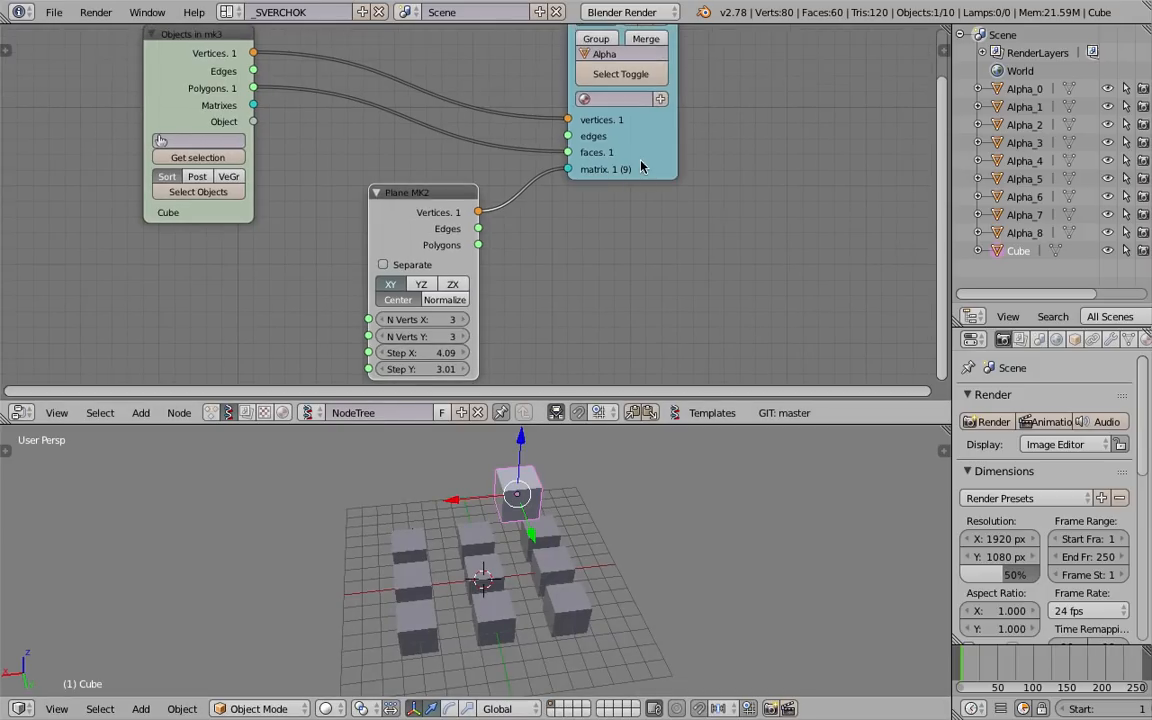
drag(640, 167, 773, 132)
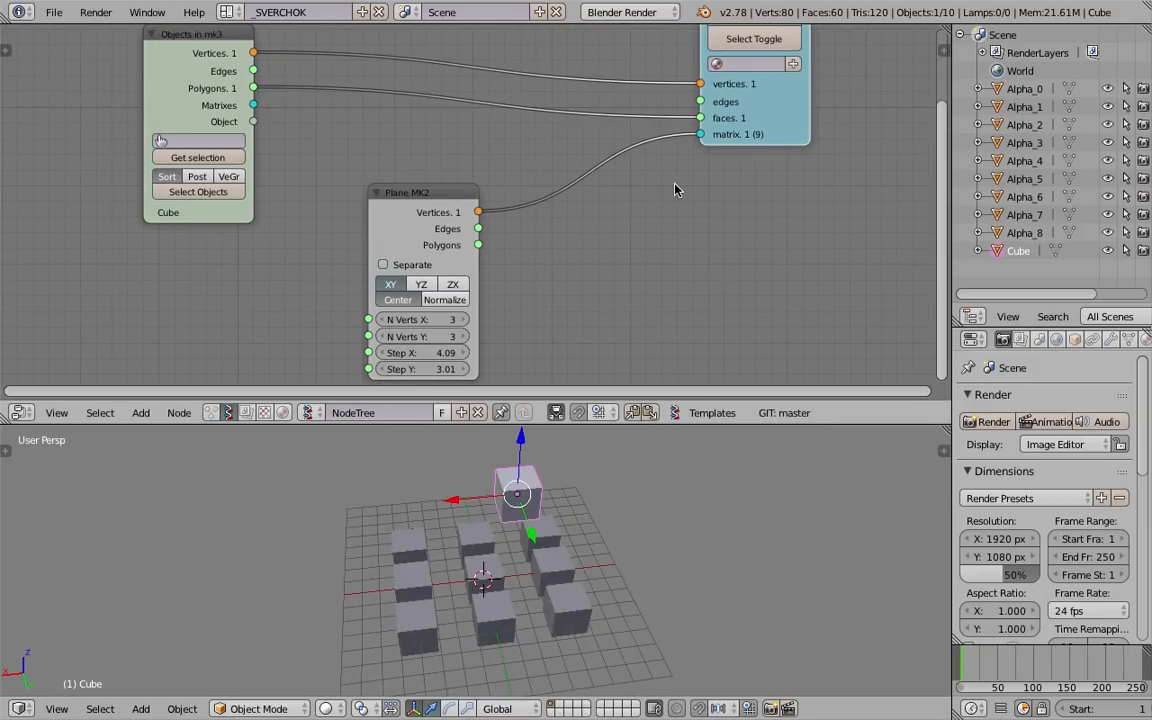
key(shift+a)
click(675, 189)
text(ma)
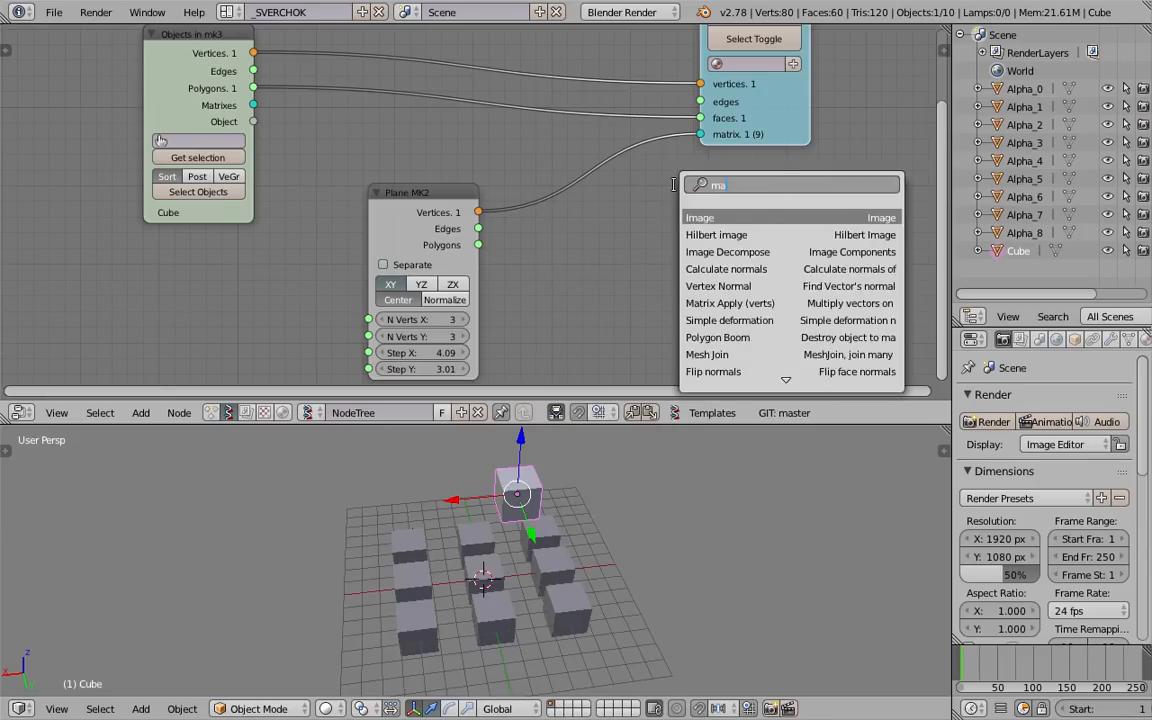
text(trio)
key(BackSpace)
key(BackSpace)
text(riox)
key(BackSpace)
key(BackSpace)
text(x in)
key(Return)
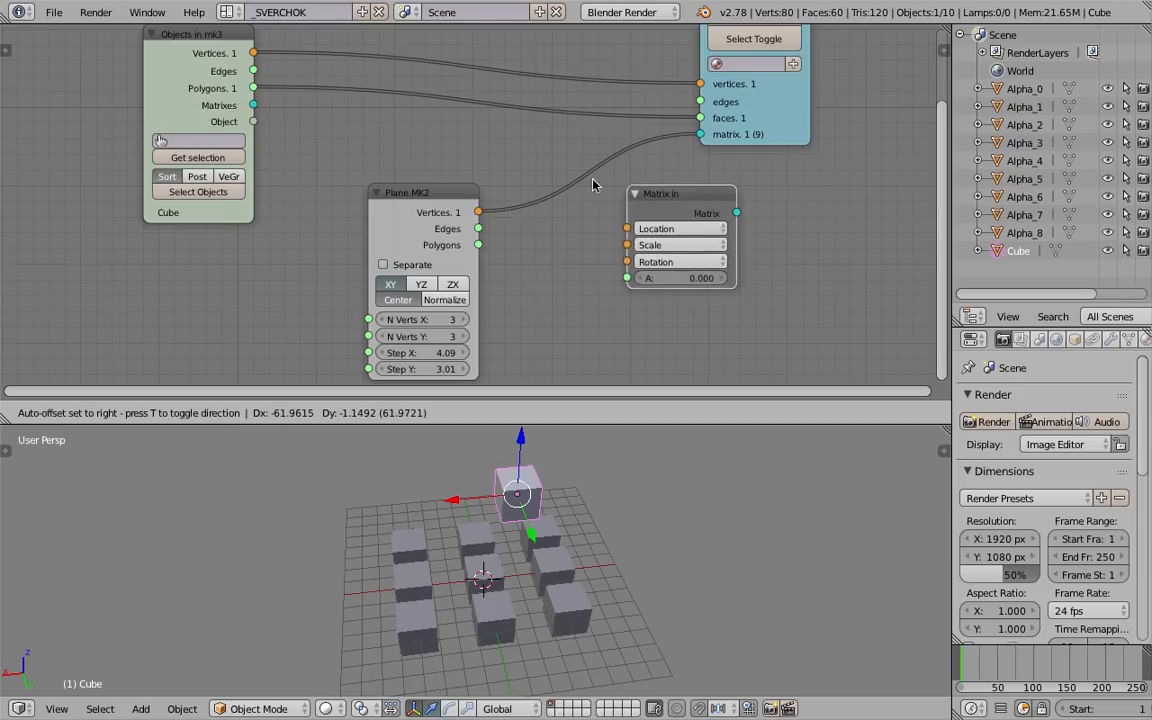
click(540, 238)
Step: Link Plane MK2 Vertices to the Matrix in Location input and the Matrix output to the Viewer BMesh matrix input
scroll(440, 190, up, 1)
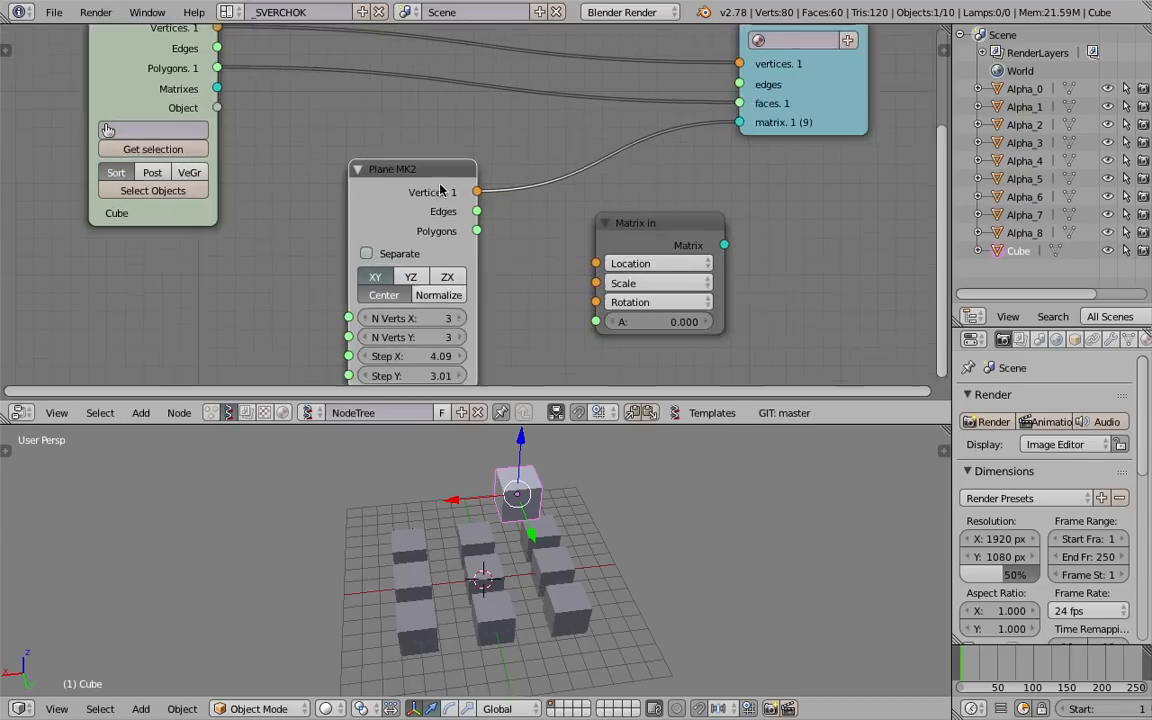
scroll(475, 195, up, 1)
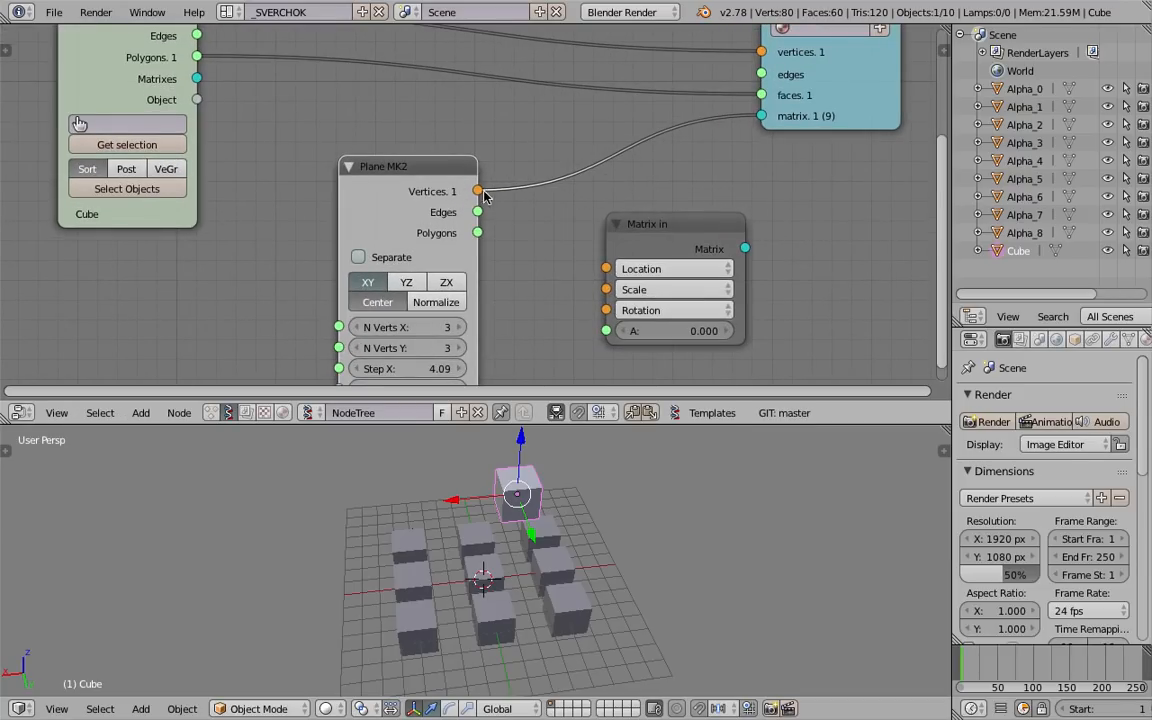
scroll(757, 152, down, 1)
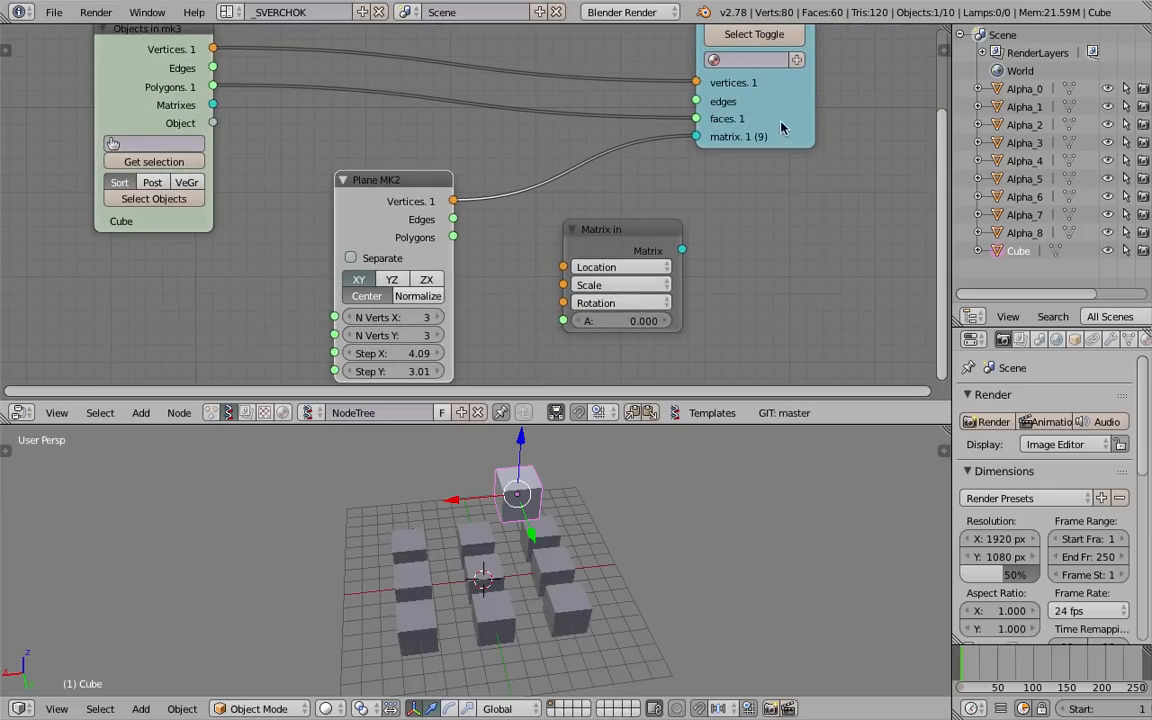
drag(643, 228, 595, 175)
scroll(470, 200, up, 1)
drag(349, 188, 285, 169)
scroll(504, 200, down, 2)
Step: Add a Vector in node below Matrix in and link its Vectors output to the Scale input
middle_drag(571, 236, 585, 215)
middle_drag(491, 307, 526, 256)
key(shift+a)
click(526, 256)
text(vector in)
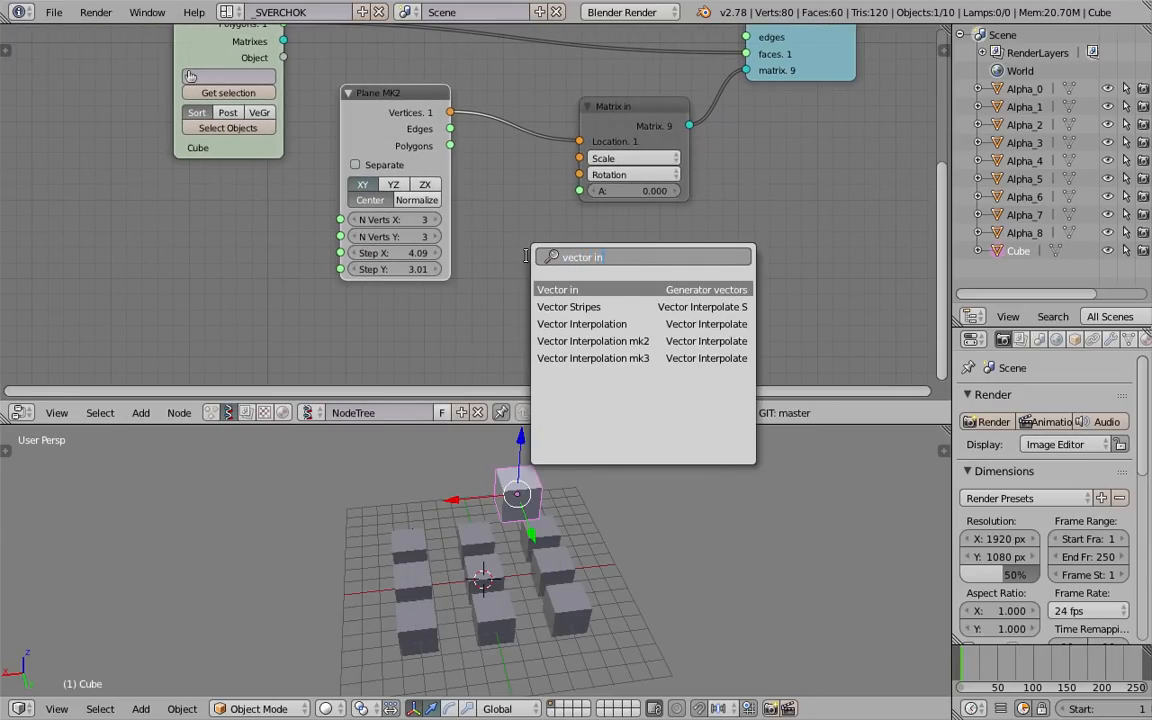
key(Return)
click(530, 258)
drag(607, 283, 645, 242)
drag(583, 167, 580, 162)
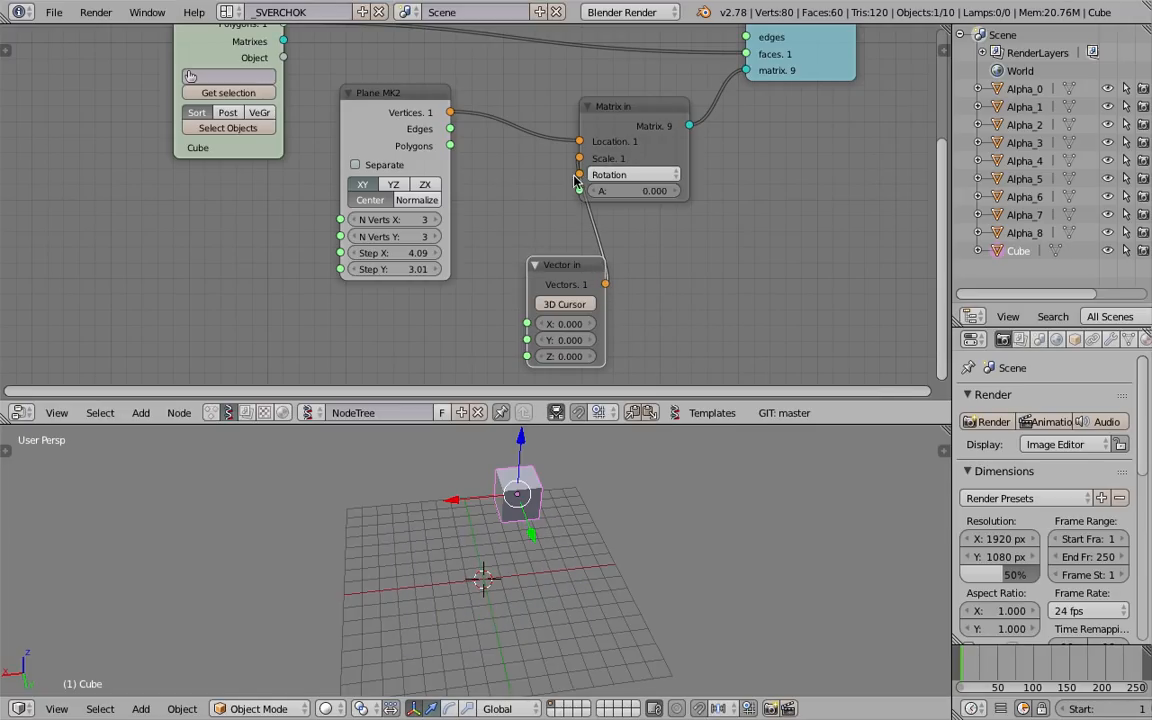
Step: Set the Vector in values to about 0.63 in X, 2.43 in Y and 1.5 in Z
drag(563, 340, 605, 356)
drag(563, 324, 547, 324)
middle_drag(471, 294, 504, 231)
Step: Add a Random Num Gen node in Float mode and link its Value output to the Vector in X, Y and Z inputs
key(shift+a)
click(419, 281)
text(random n)
key(Return)
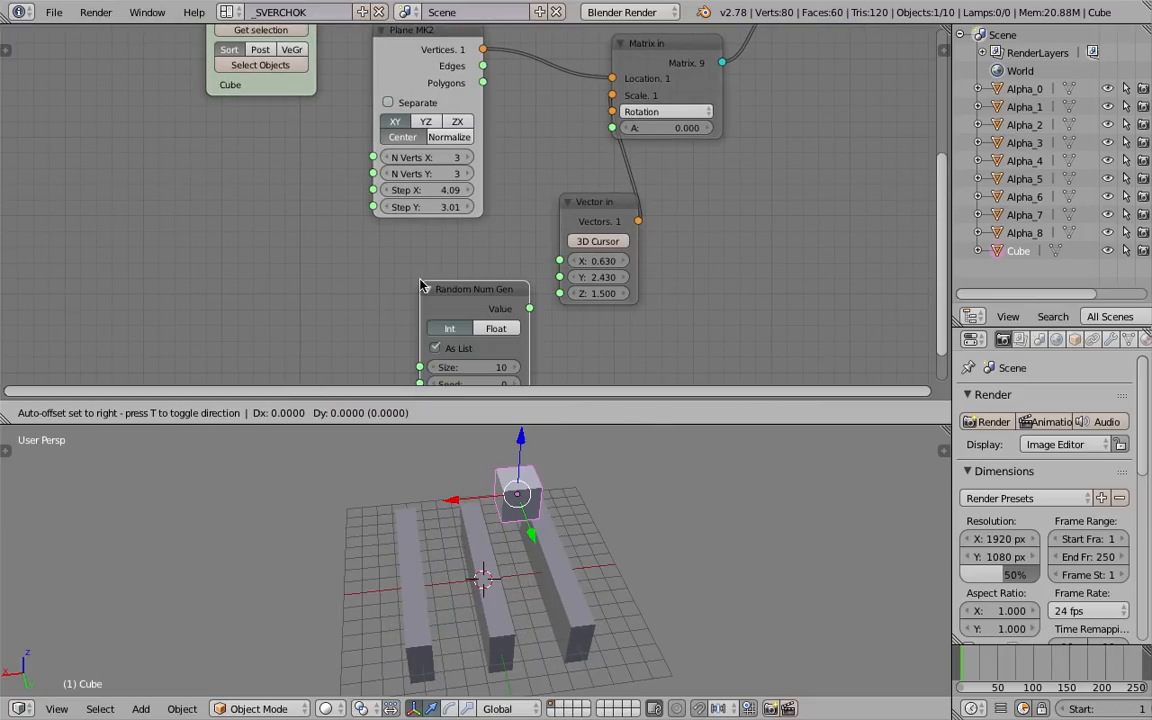
click(328, 250)
middle_drag(393, 298, 397, 284)
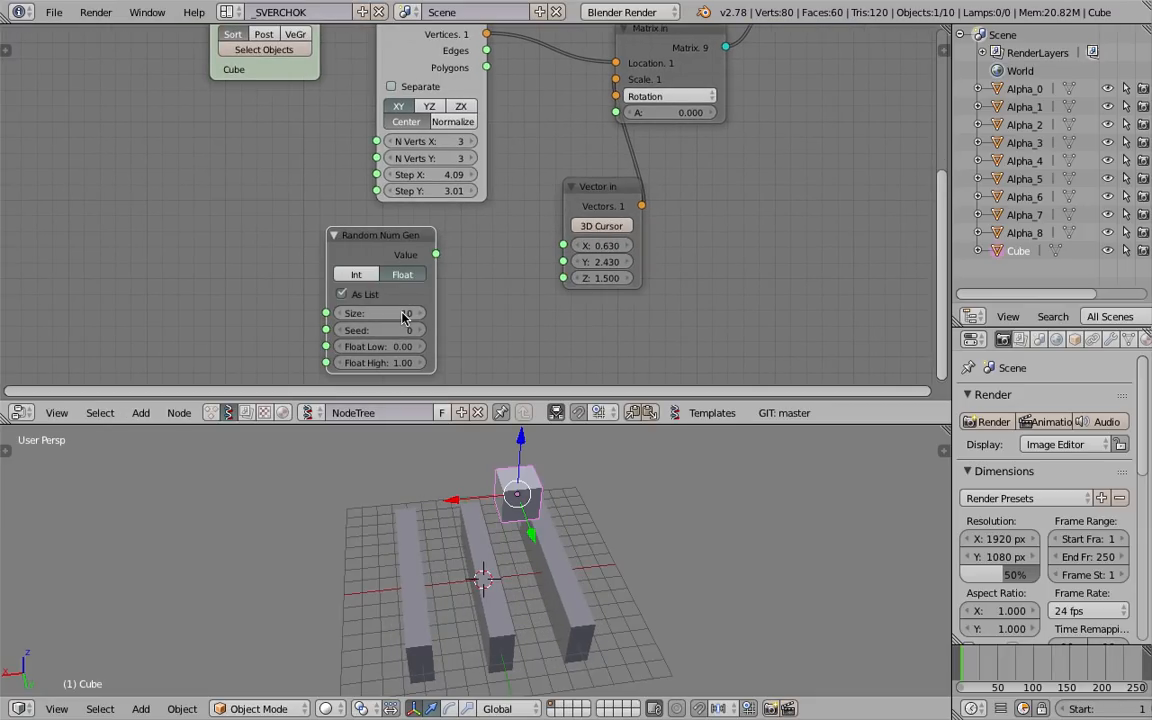
drag(436, 254, 563, 262)
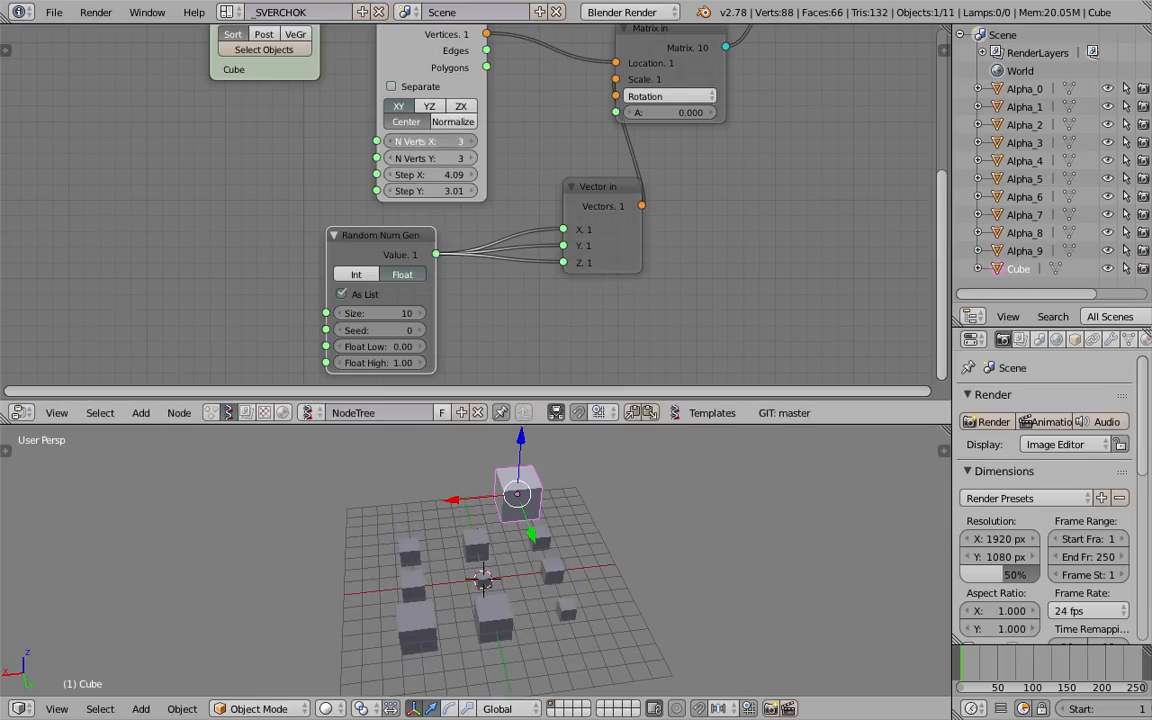
Step: Set the Plane MK2 vertex counts to 5 in X and Y and the Random Num Gen size to 25
click(472, 142)
click(472, 142)
click(472, 158)
click(472, 158)
middle_drag(586, 507, 520, 470)
key(Return)
Step: Set the Random Num Gen seed to 127 and its Float Low to about 0.45
middle_drag(468, 324, 507, 260)
scroll(505, 260, up, 1)
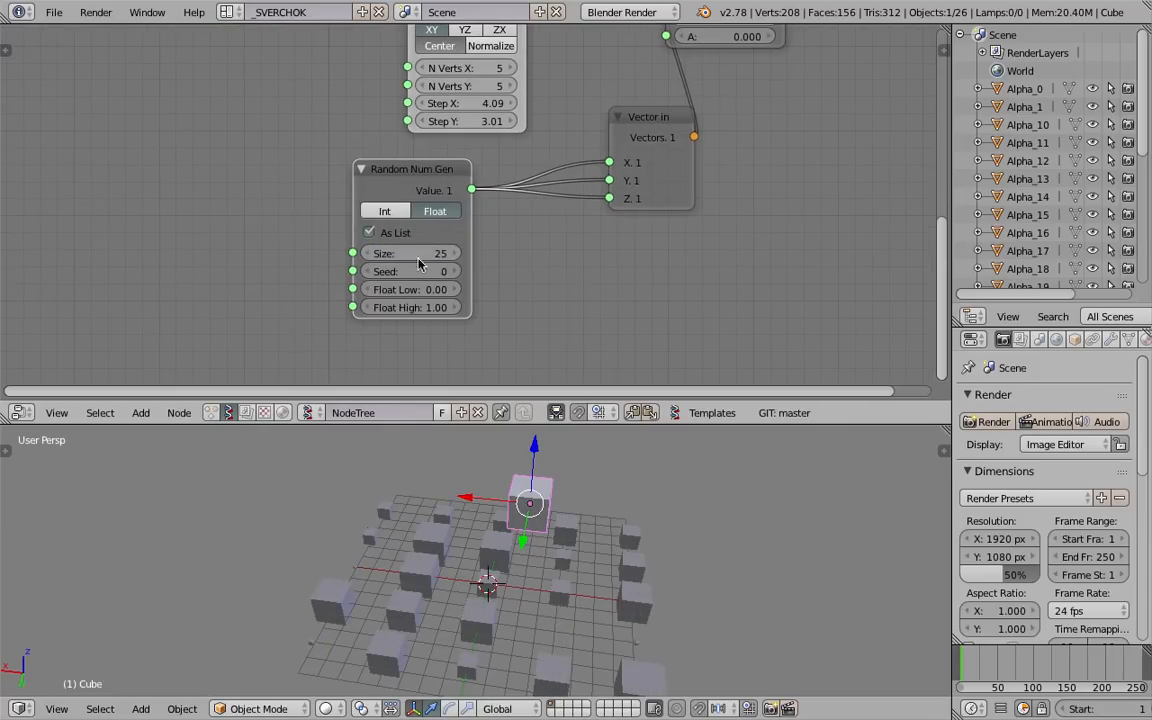
drag(428, 272, 460, 358)
middle_drag(552, 540, 604, 525)
drag(410, 270, 470, 256)
Step: Rearrange the nodes, moving Plane MK2 well away from Random Num Gen to make room between them
middle_drag(495, 135, 447, 200)
scroll(447, 200, down, 3)
middle_drag(431, 149, 423, 179)
drag(560, 227, 569, 223)
drag(633, 93, 668, 96)
drag(733, 54, 777, 54)
middle_drag(598, 181, 602, 166)
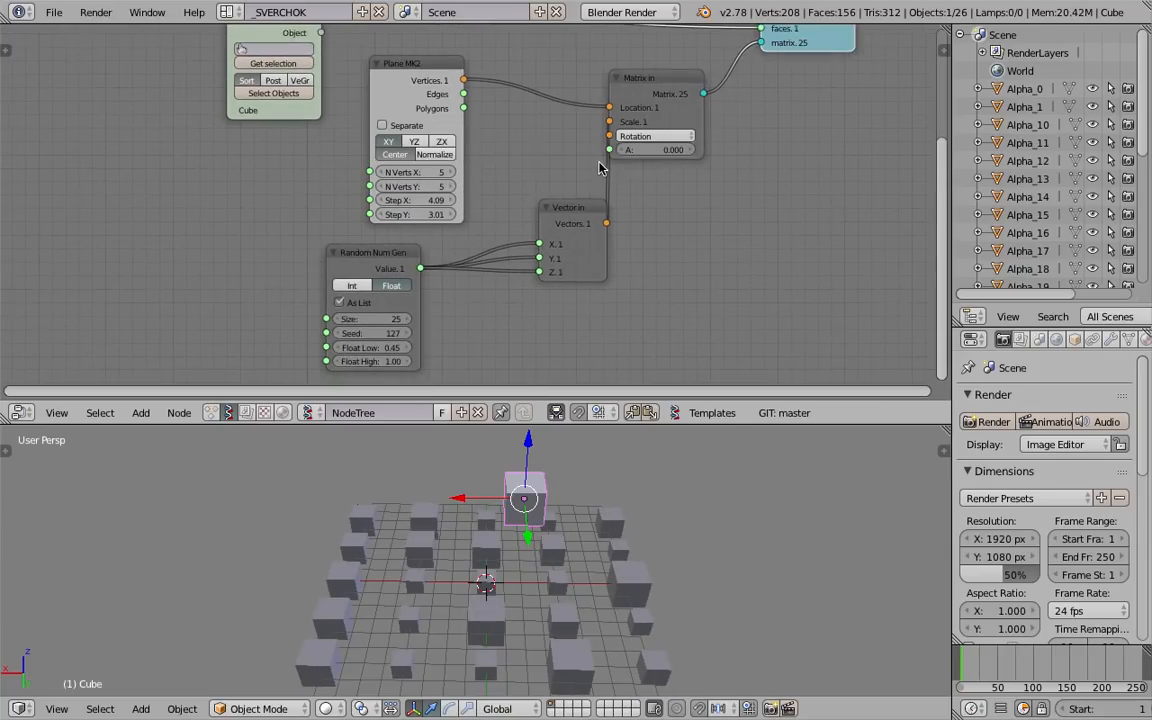
middle_drag(375, 246, 434, 225)
drag(440, 233, 505, 230)
drag(459, 48, 167, 145)
Step: Add a List Length node beside Plane MK2 and link the plane's Vertices output to its Data input
middle_drag(300, 280, 296, 271)
key(alt+space)
text(list l)
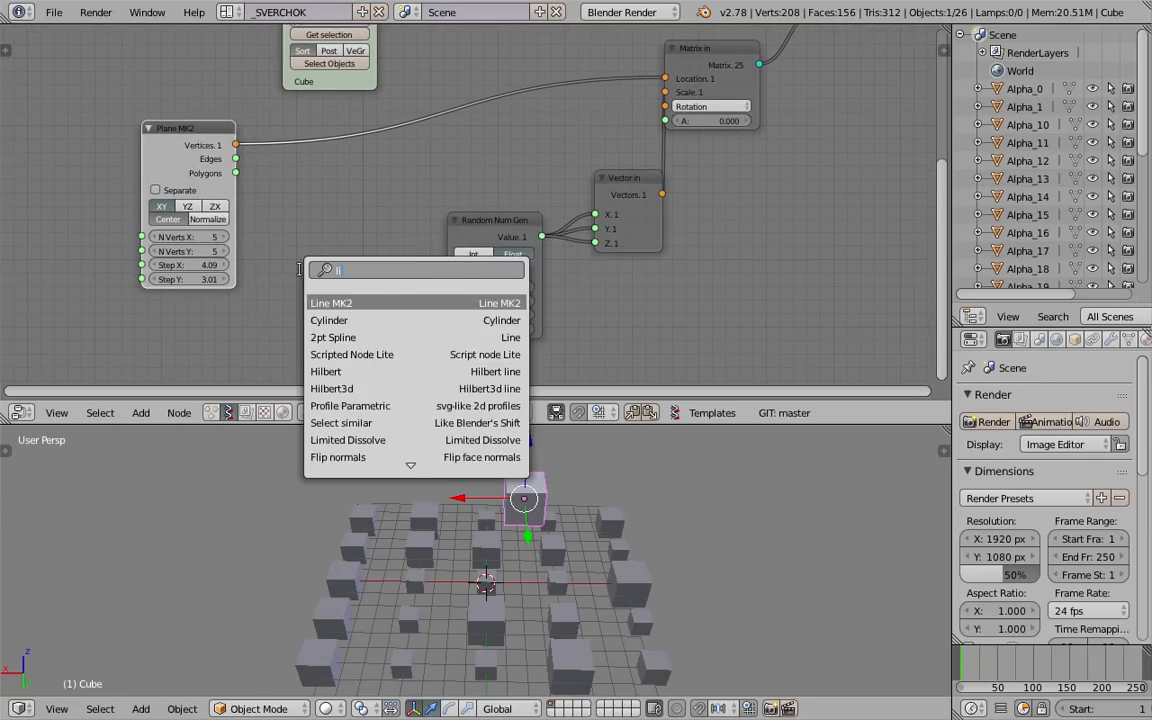
key(Return)
click(270, 188)
drag(235, 145, 313, 192)
Step: Check the List Length output with a Stethoscope MK2 node, and delete that node
scroll(290, 230, up, 2)
scroll(321, 216, up, 1)
scroll(280, 245, up, 1)
scroll(450, 180, down, 1)
key(space)
text(steth)
key(Return)
click(437, 84)
drag(392, 209, 446, 286)
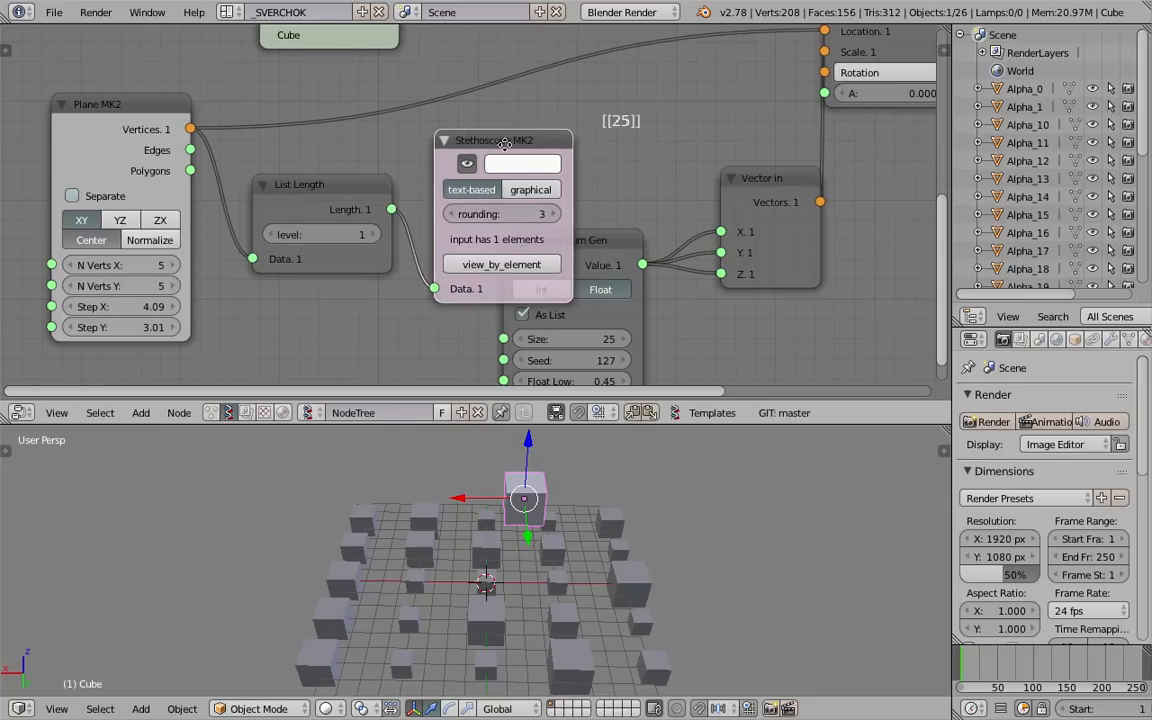
scroll(520, 155, up, 2)
key(x)
Step: Link the List Length output to the Size input of Random Num Gen
scroll(428, 203, down, 3)
middle_drag(446, 186, 494, 156)
scroll(470, 175, down, 2)
drag(429, 207, 473, 268)
drag(520, 318, 523, 318)
Step: Change the Random Num Gen seed to vary the cube sizes
middle_drag(528, 480, 512, 542)
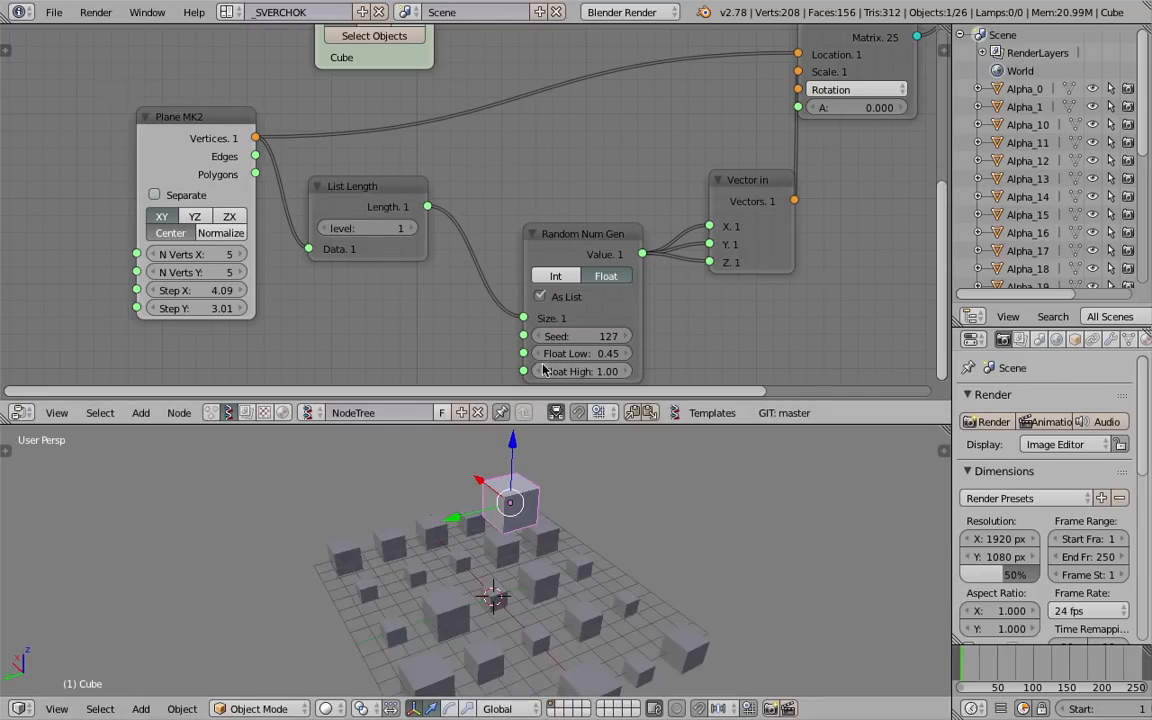
middle_drag(545, 370, 536, 340)
drag(567, 305, 604, 306)
Step: Reposition the Objects in mk3 and Viewer BMesh nodes above and beside the Matrix in node
scroll(572, 225, down, 3)
middle_drag(558, 188, 465, 267)
middle_drag(406, 181, 388, 247)
drag(255, 110, 395, 100)
drag(828, 125, 805, 183)
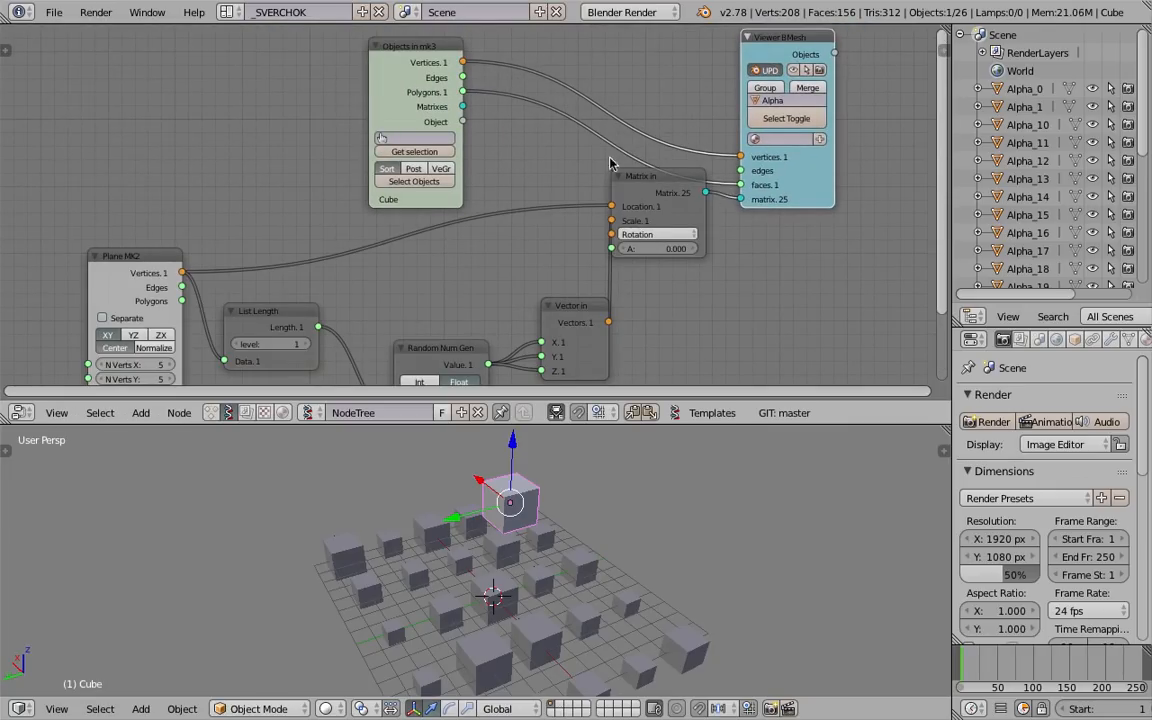
drag(430, 63, 434, 52)
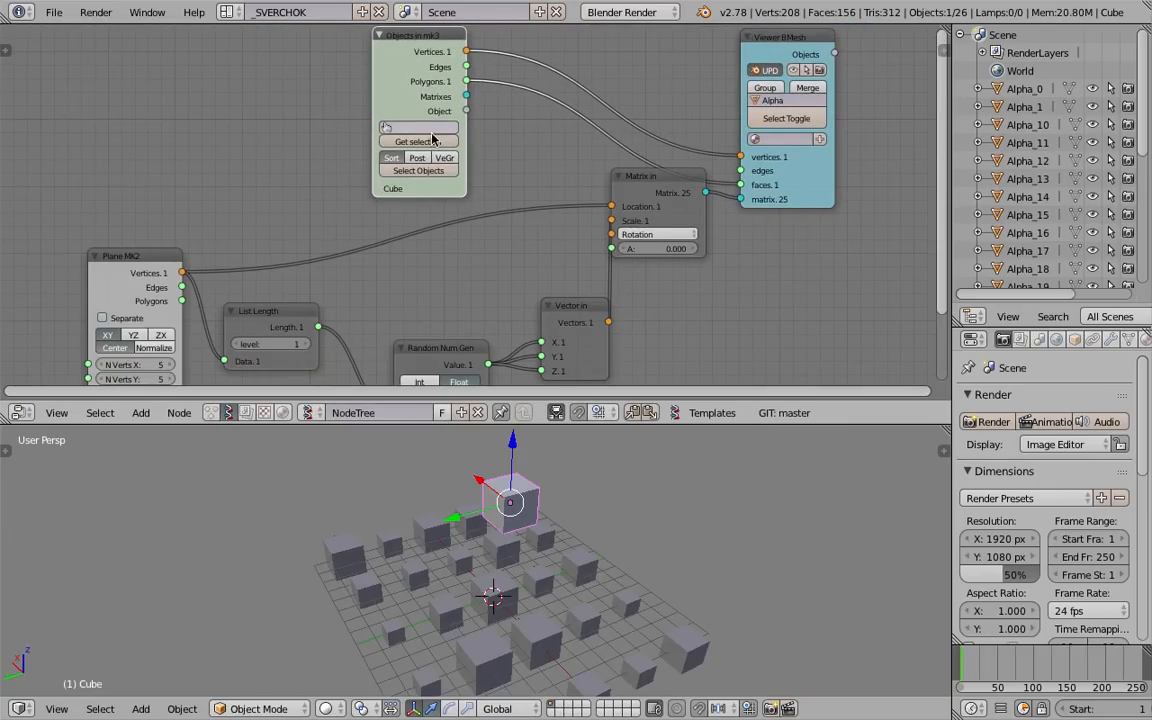
Step: Reposition the Matrix in node and the Viewer BMesh node to spread them apart
drag(656, 178, 663, 206)
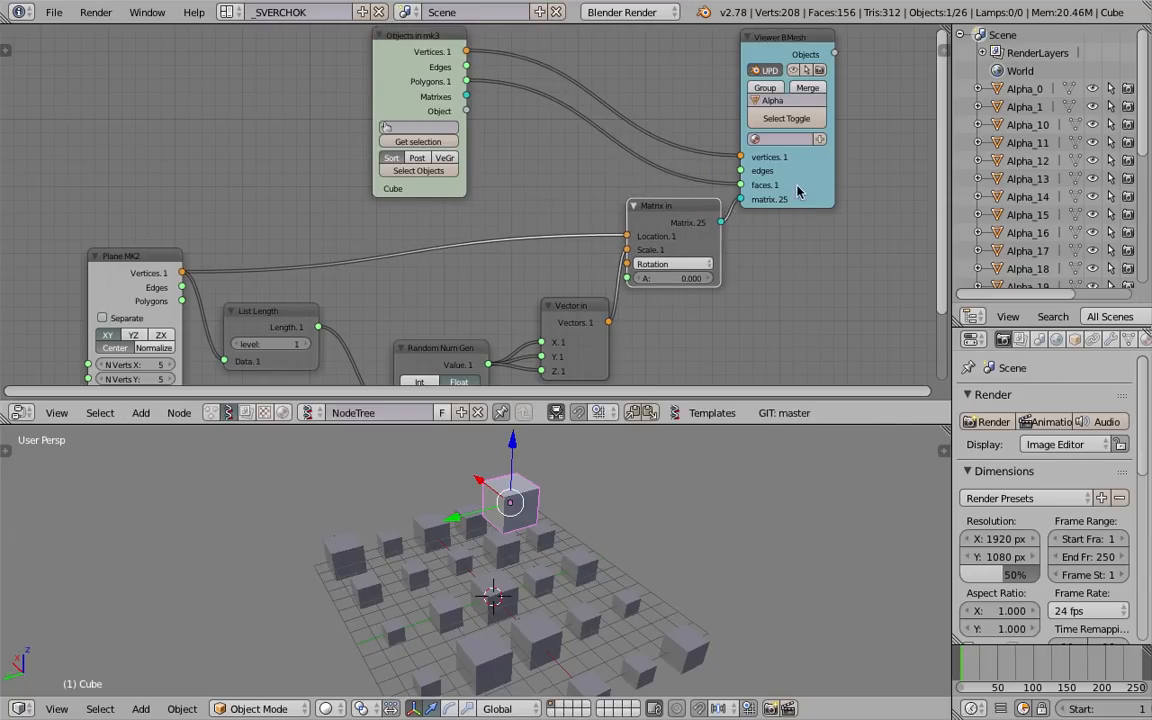
drag(797, 187, 824, 175)
middle_drag(696, 161, 701, 144)
Step: Turn on Merge in the Viewer BMesh node, test a trackball rotation of the merged cubes, and turn Merge off
right_click(596, 568)
middle_drag(539, 564, 326, 557)
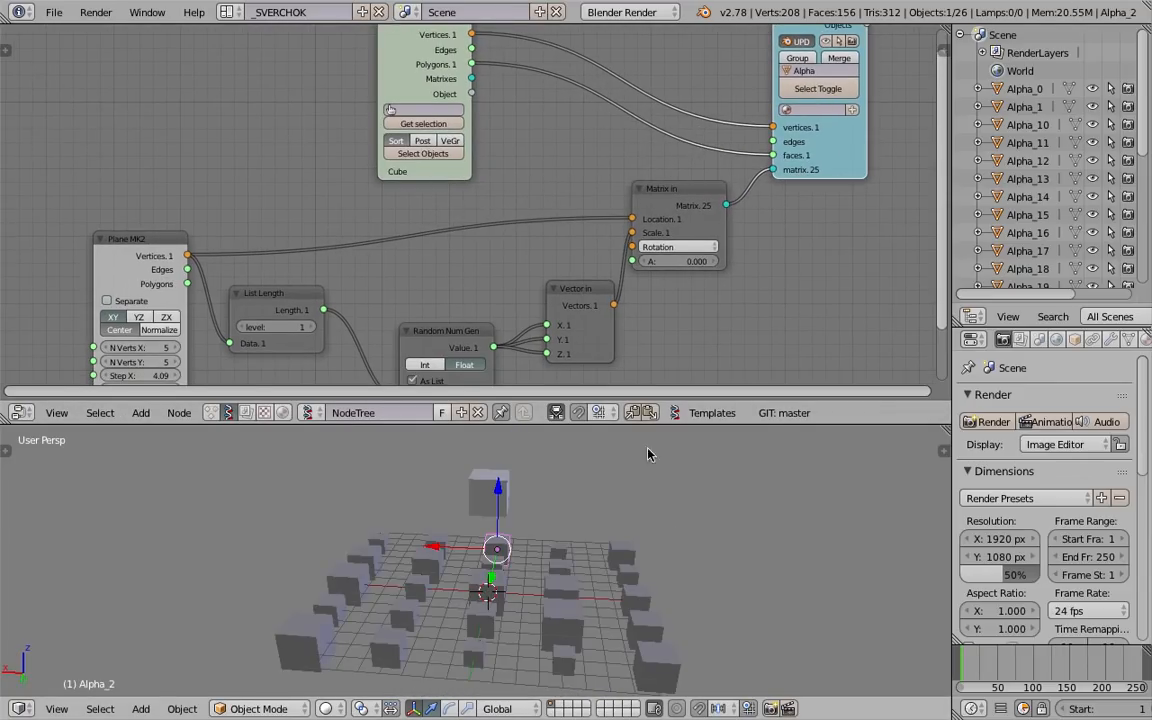
scroll(707, 211, up, 3)
middle_drag(707, 211, 514, 270)
click(580, 84)
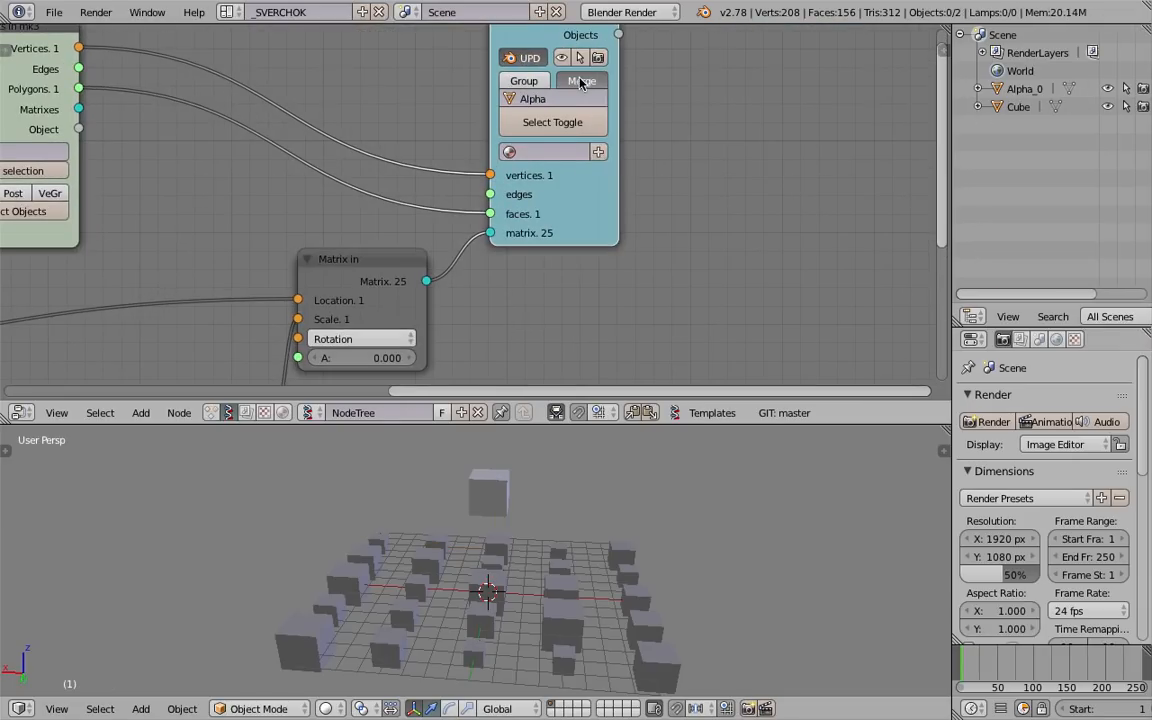
right_click(570, 580)
key(r)
key(r)
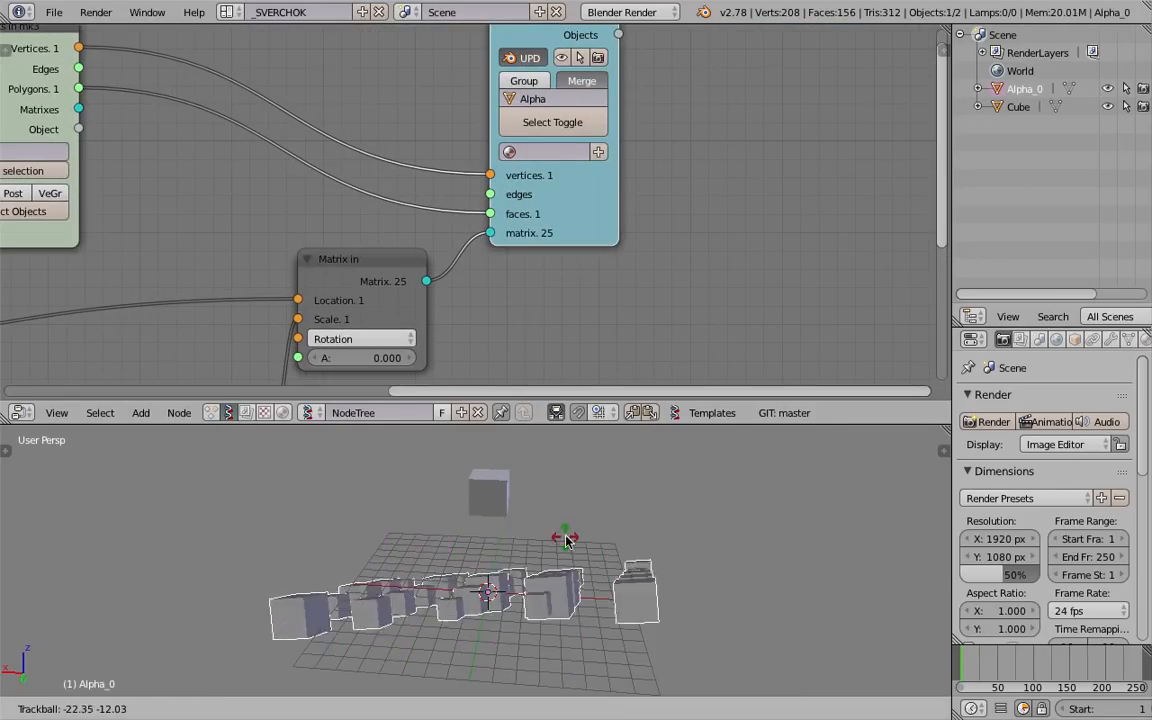
key(Escape)
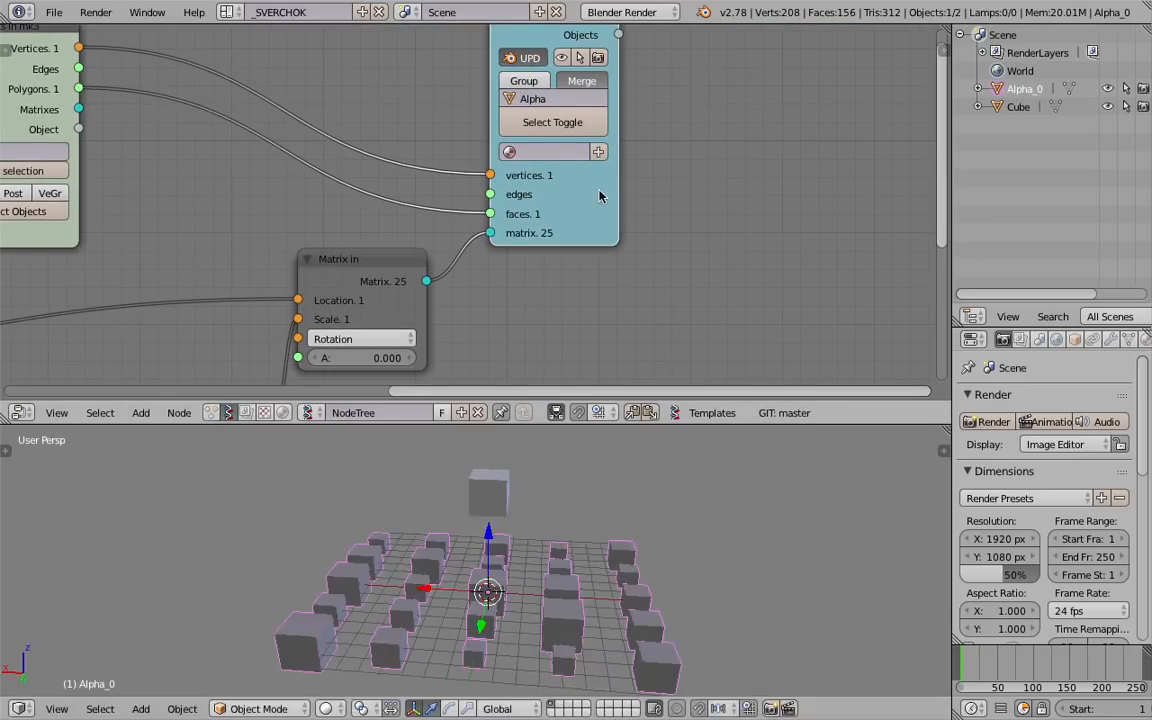
click(582, 81)
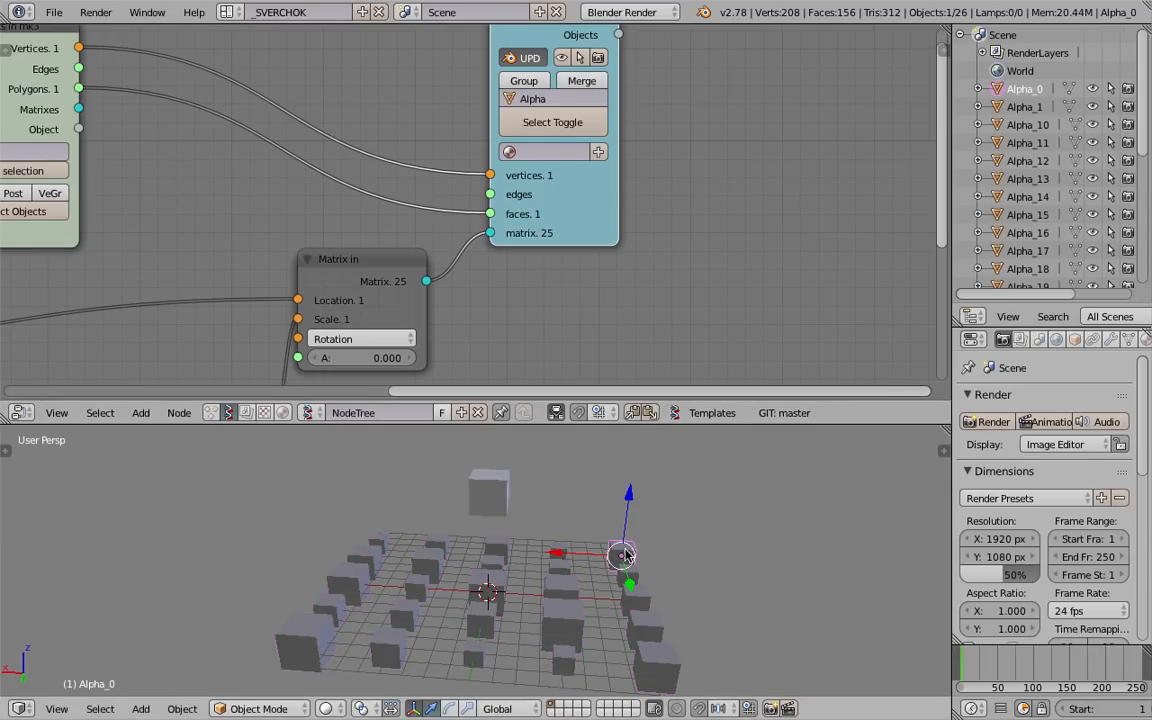
Step: Turn on Group in the Viewer BMesh node and test it by selecting the cubes grouped with Alpha_0
click(527, 82)
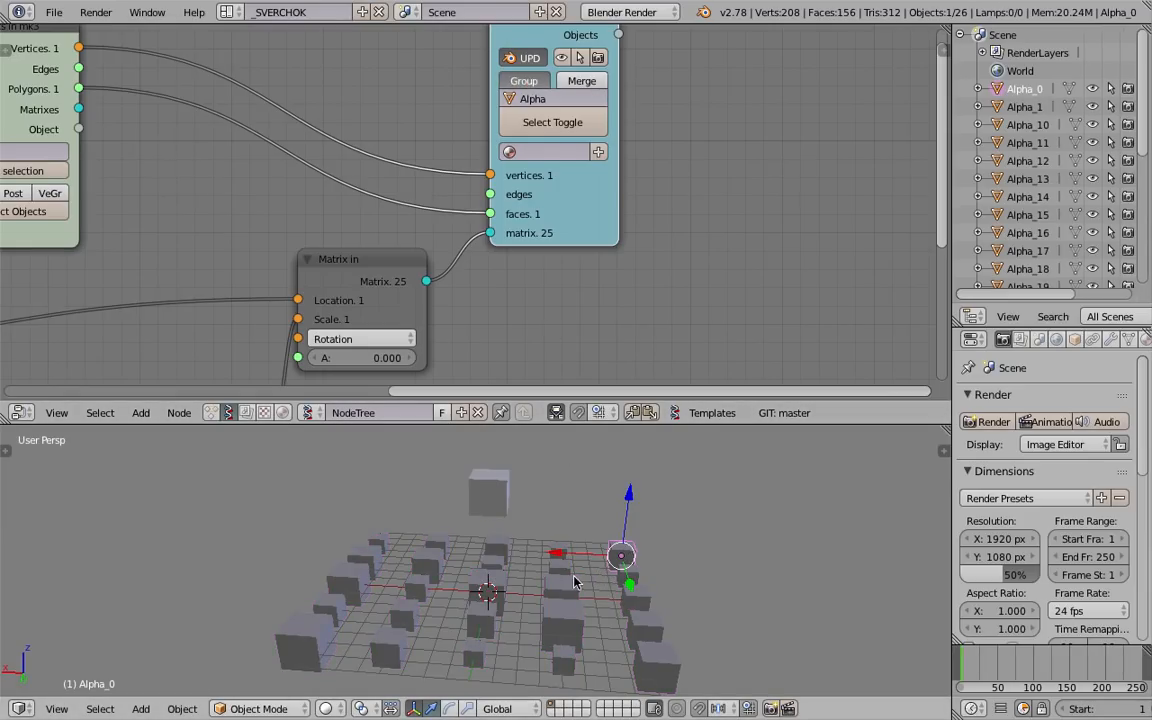
middle_drag(731, 568, 652, 618)
click(1006, 681)
right_click(634, 610)
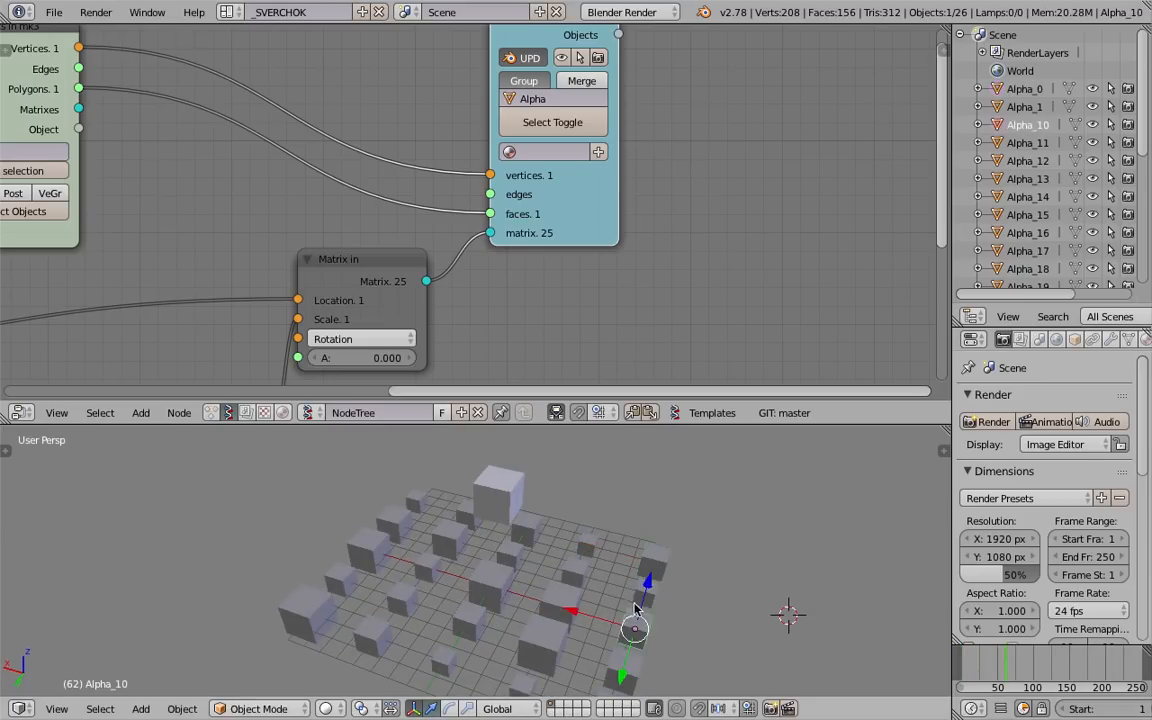
right_click(562, 558)
middle_drag(562, 558, 493, 597)
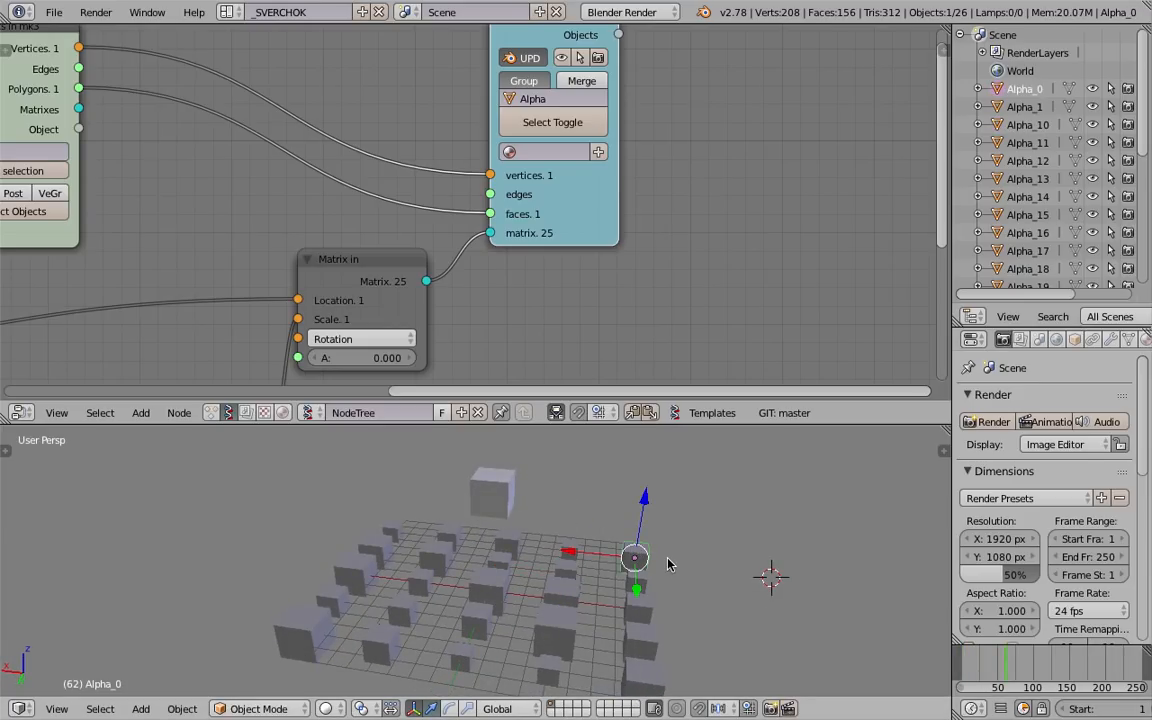
key(shift+g)
click(598, 579)
middle_drag(598, 577, 555, 570)
key(a)
Step: Enlarge the 3D viewport and add a Wireframe modifier to the source Cube
scroll(203, 249, down, 4)
middle_drag(203, 249, 499, 172)
right_click(521, 501)
middle_drag(521, 501, 497, 491)
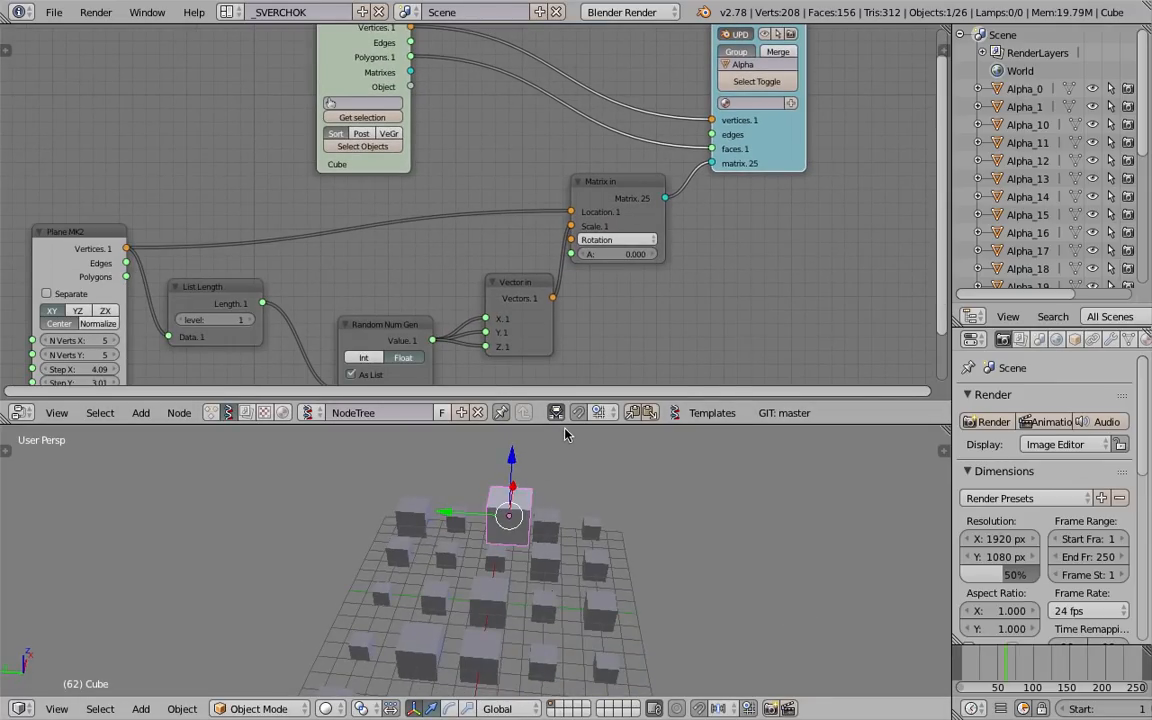
drag(564, 424, 583, 345)
middle_drag(586, 420, 532, 457)
click(1111, 340)
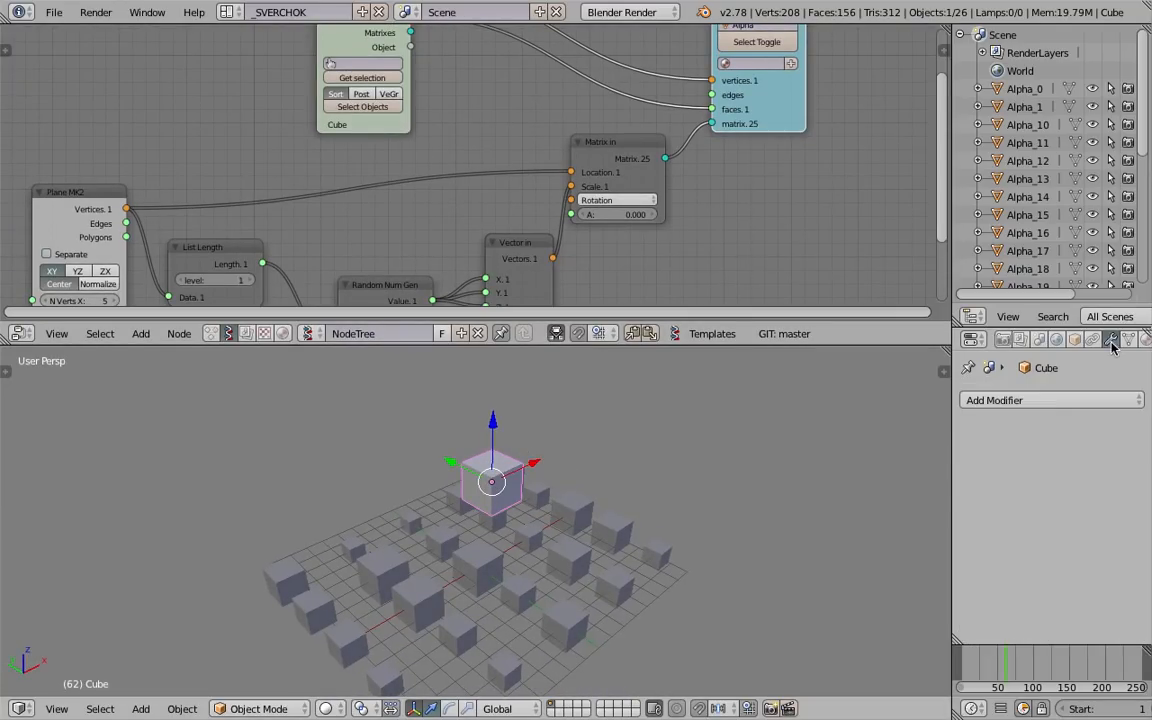
click(1014, 404)
click(1008, 401)
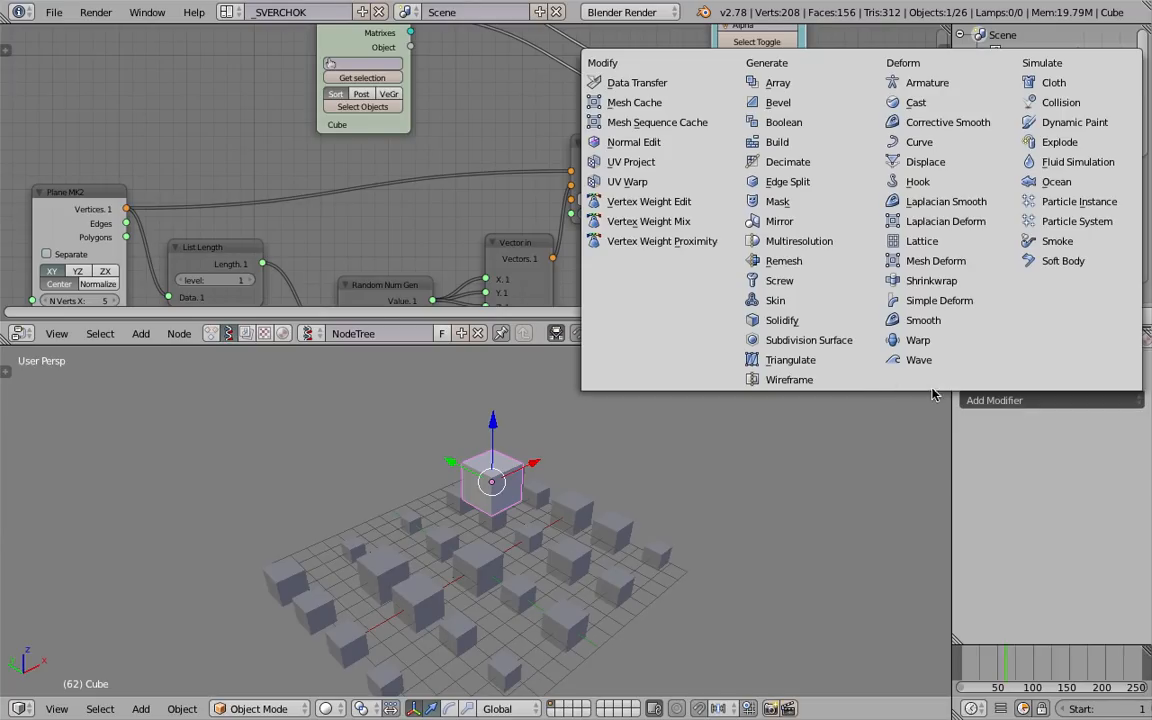
click(790, 380)
middle_drag(666, 483, 508, 450)
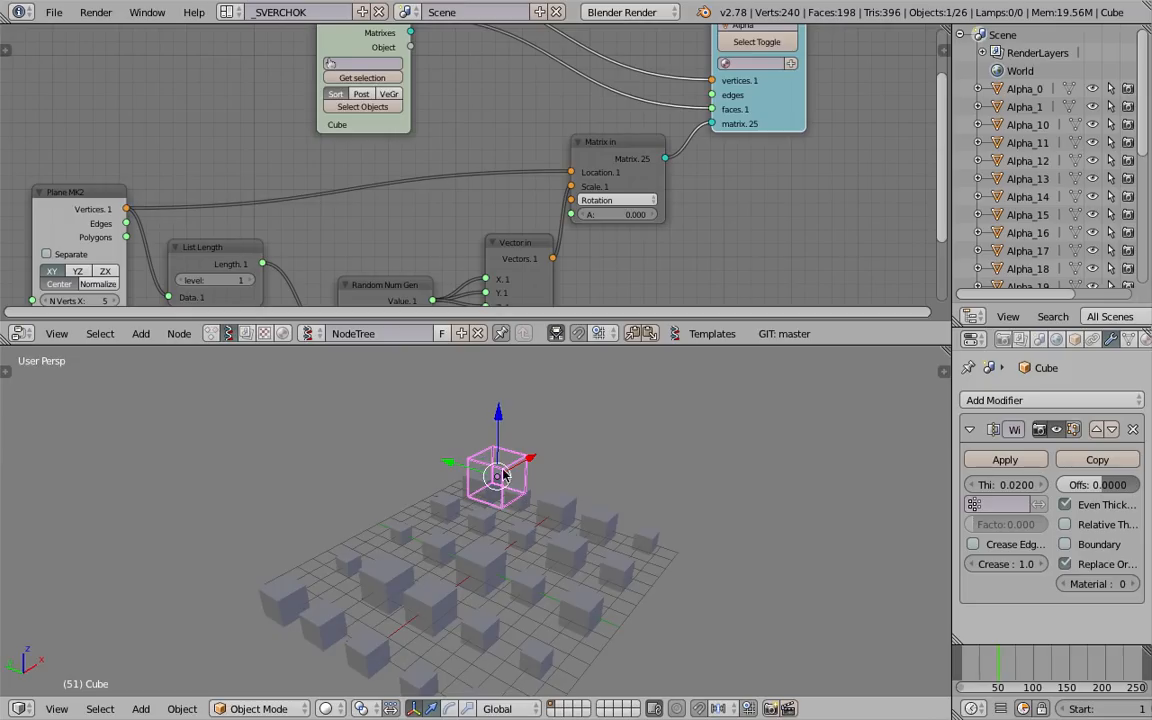
Step: Select several instanced cubes one by one to examine whether they follow the source Cube's Wireframe modifier
scroll(510, 470, up, 1)
right_click(562, 500)
right_click(612, 522)
right_click(665, 538)
right_click(613, 563)
right_click(602, 560)
mouse_move(602, 558)
middle_down()
mouse_move(604, 529)
mouse_move(622, 555)
middle_up()
right_click(614, 530)
right_click(660, 541)
Step: Set the source Cube's Wireframe thickness to 0.1501
right_click(538, 458)
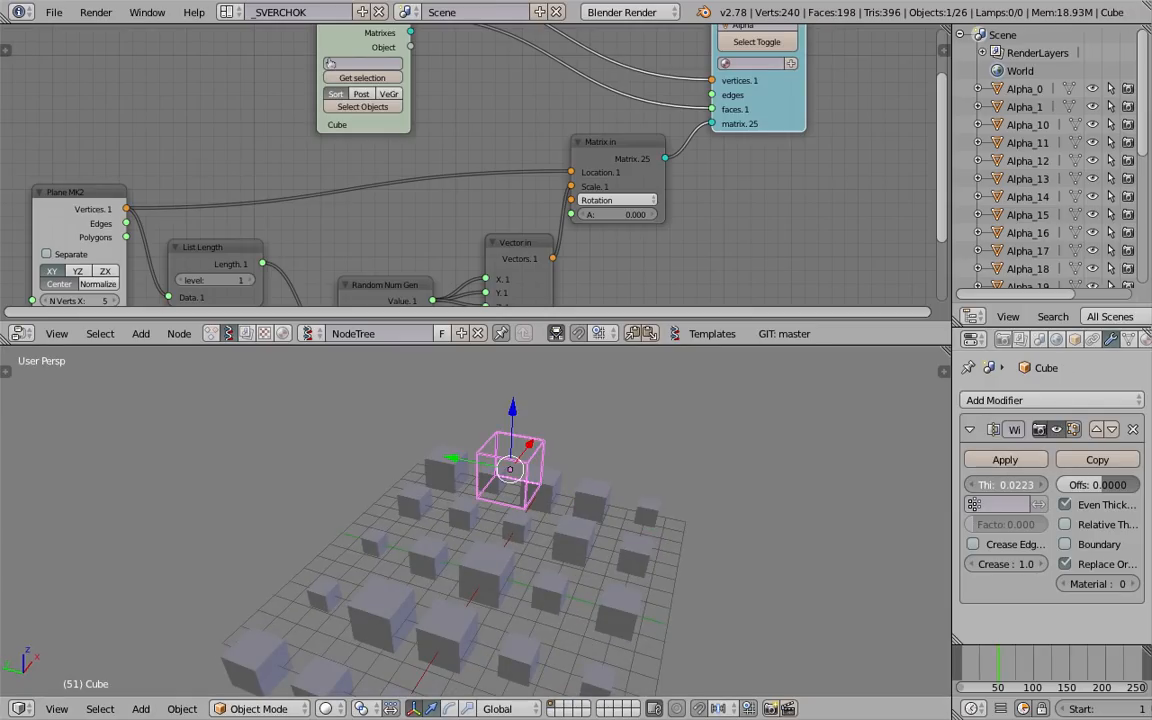
drag(1003, 484, 1030, 484)
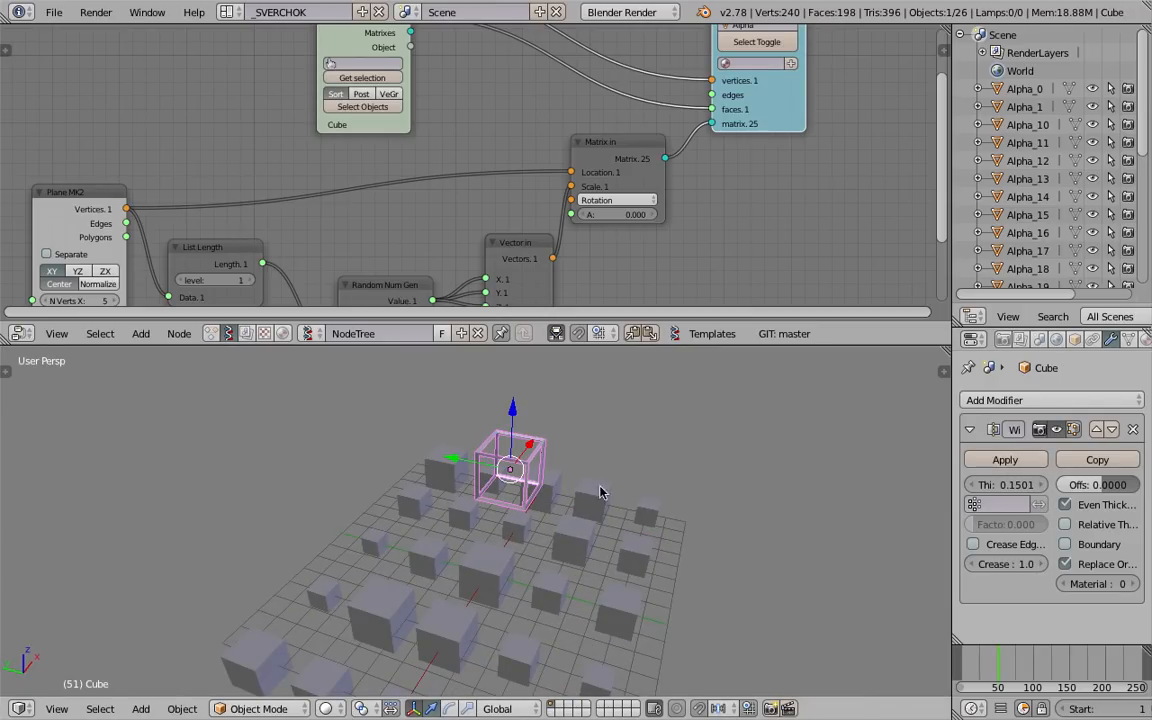
middle_drag(650, 484, 560, 420)
Step: Enable the Post option in the Objects in mk3 node to pass on the modified mesh
right_click(598, 527)
scroll(411, 219, up, 2)
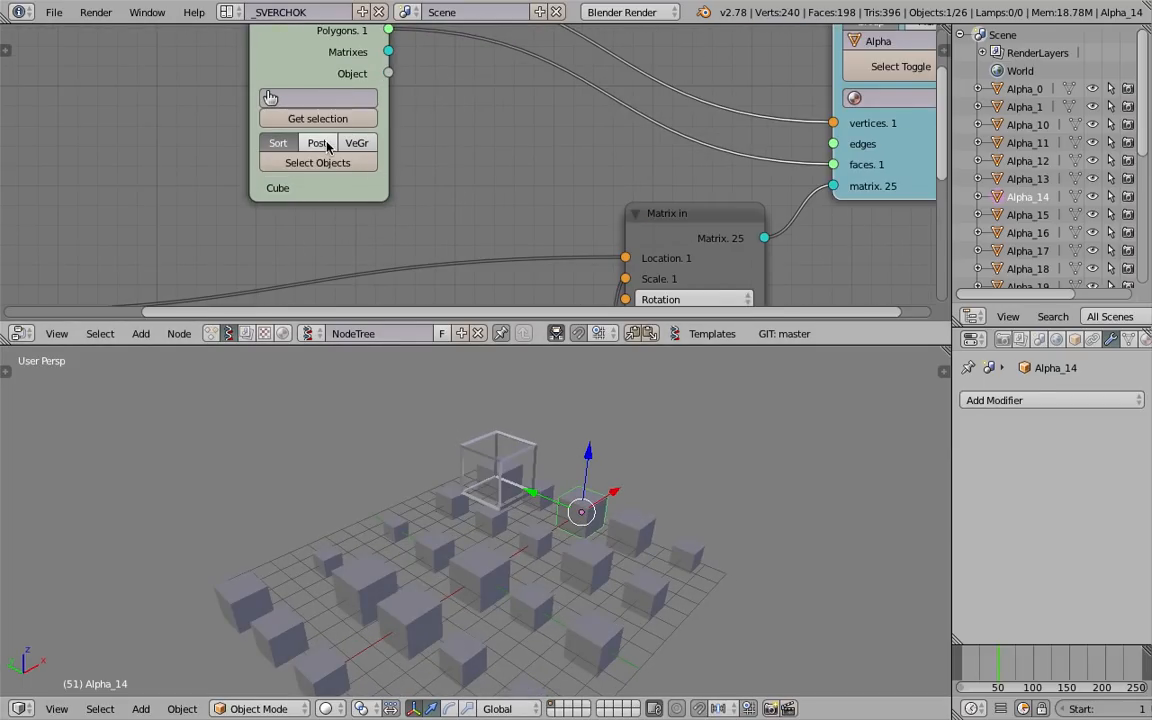
click(327, 147)
Step: Examine the instanced cubes from several angles and compare them with the source wireframe Cube
middle_drag(537, 496, 555, 525)
right_click(590, 540)
middle_drag(617, 602, 594, 561)
middle_drag(524, 544, 434, 557)
right_click(434, 557)
right_click(518, 423)
middle_drag(431, 461, 553, 489)
right_click(622, 550)
middle_drag(622, 550, 603, 621)
middle_drag(684, 590, 664, 575)
right_click(686, 565)
middle_drag(500, 443, 521, 482)
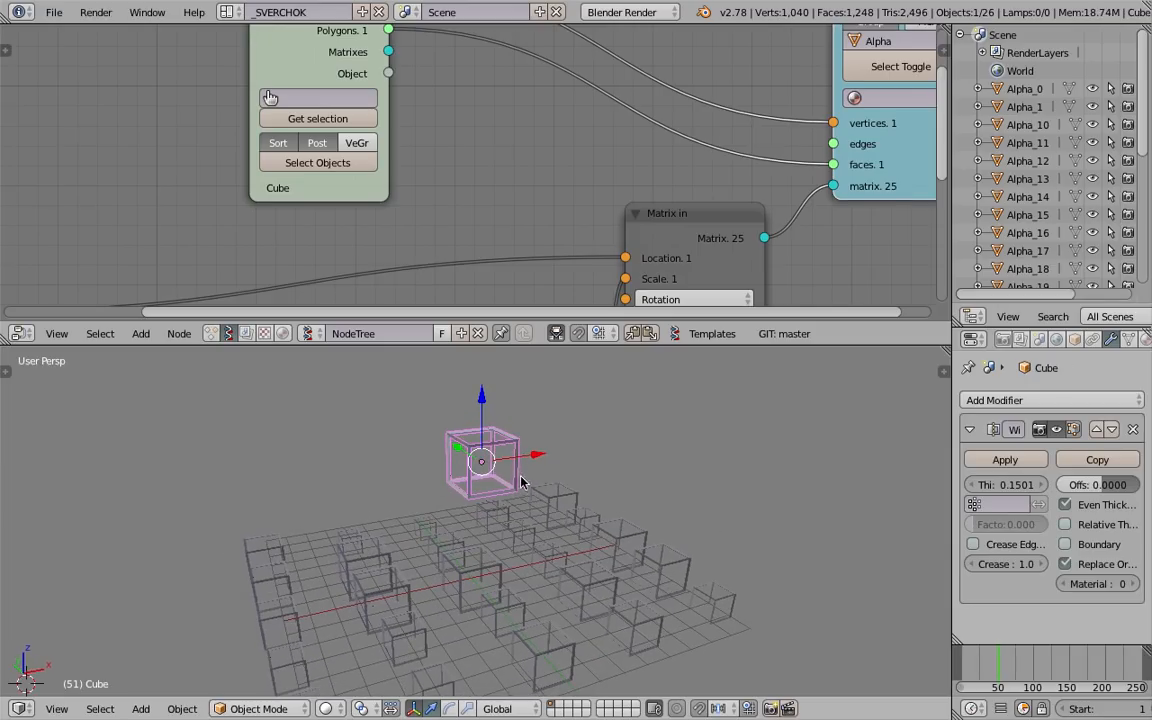
Step: Duplicate the wireframe Cube about 3.37 units along the global X axis and repeat the duplication twice
key(shift+d)
key(x)
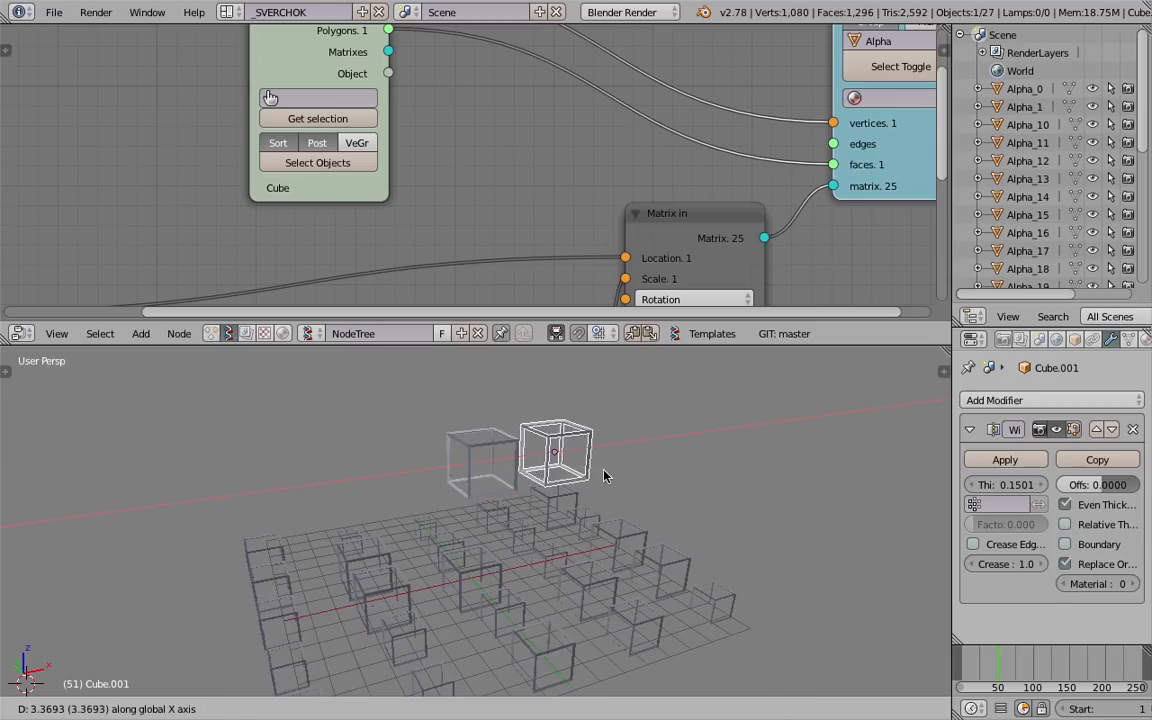
click(609, 476)
key(shift+r)
key(shift+r)
right_click(622, 440)
right_click(564, 444)
right_click(626, 430)
Step: Delete the three duplicated cubes and reselect the original Cube
right_click(690, 436)
key(x)
click(664, 436)
right_click(654, 431)
key(x)
click(646, 434)
right_click(564, 437)
key(x)
click(560, 437)
right_click(481, 453)
middle_drag(485, 456, 513, 469)
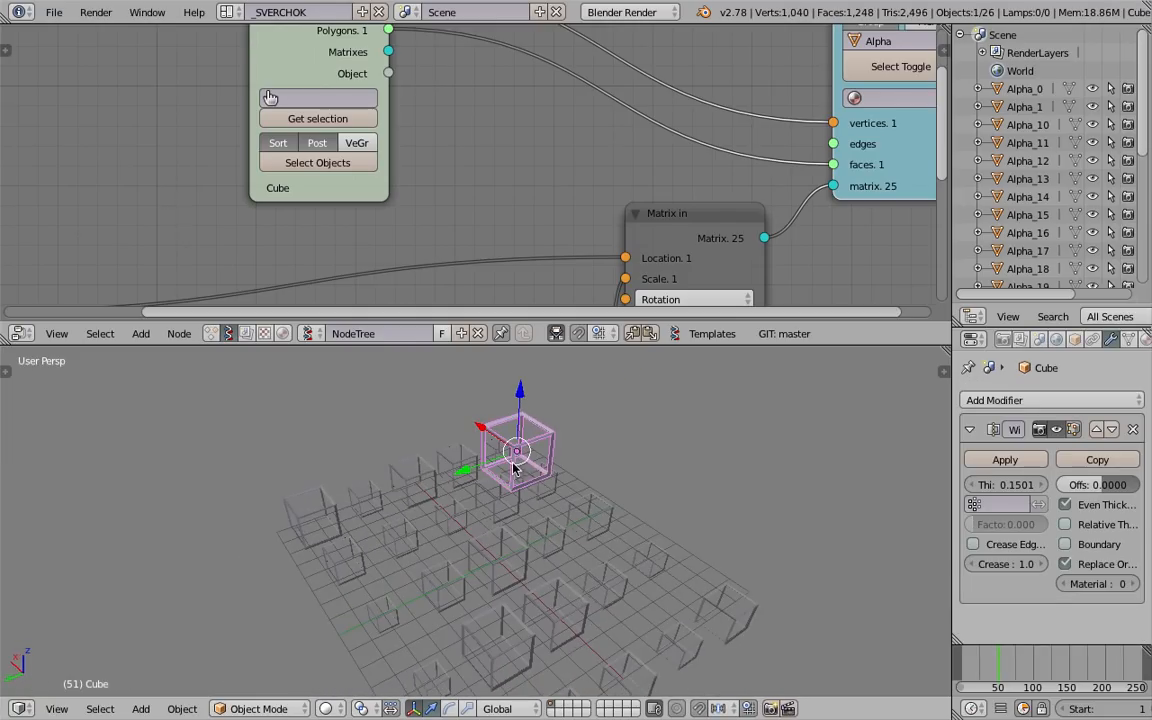
middle_drag(436, 481, 371, 476)
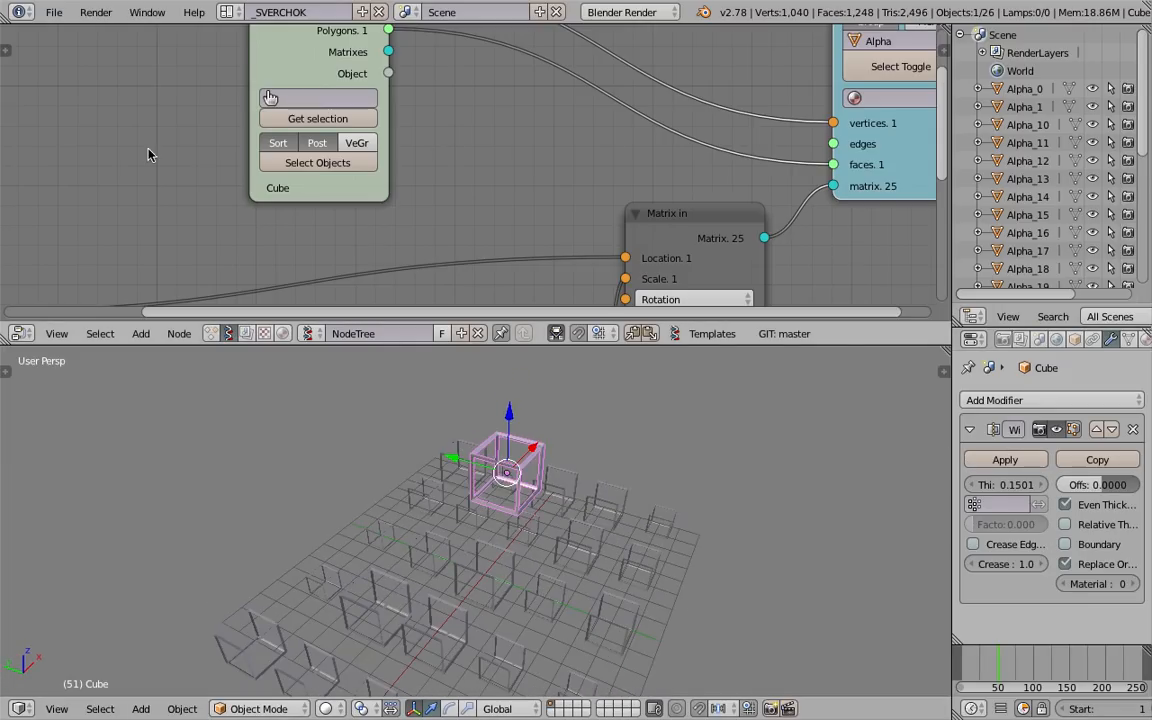
Step: Save the file under the next version number after ansv_demo_instancing_001.blend
click(53, 12)
click(86, 168)
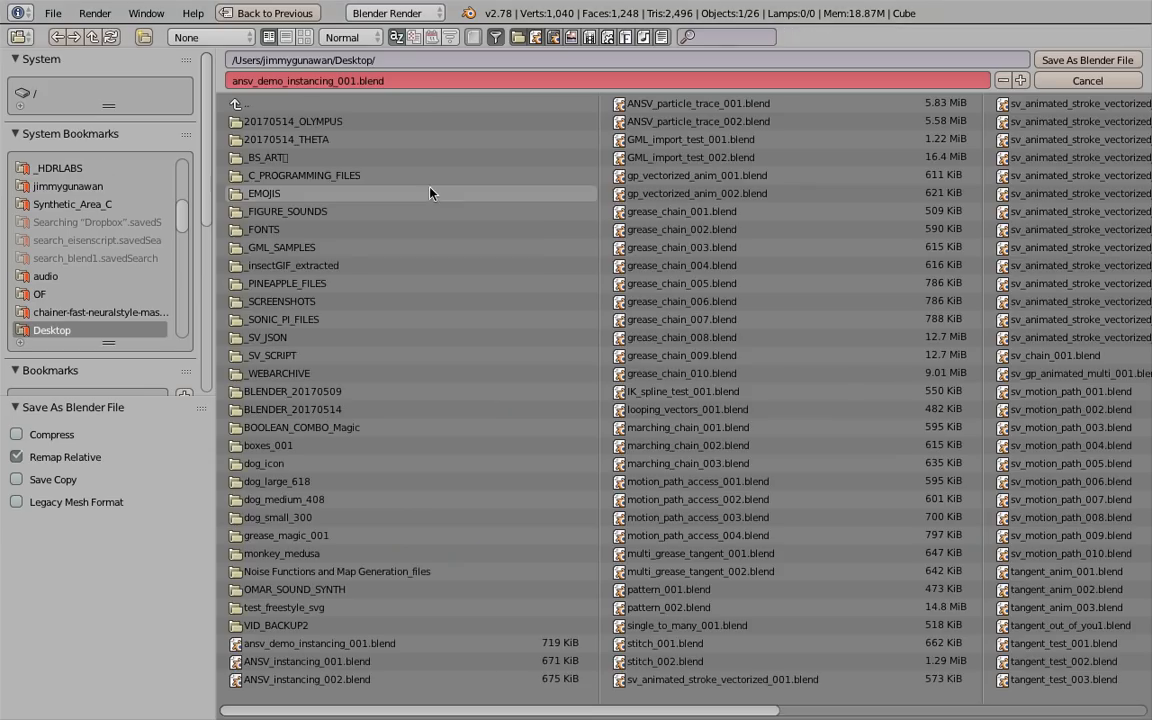
click(1017, 81)
key(Return)
Step: Hide the generated Alpha cubes in the viewport through the Viewer BMesh node
scroll(584, 489, down, 2)
shift+middle_drag(584, 489, 579, 453)
scroll(640, 145, down, 3)
middle_drag(700, 145, 494, 201)
click(604, 102)
middle_drag(611, 458, 561, 437)
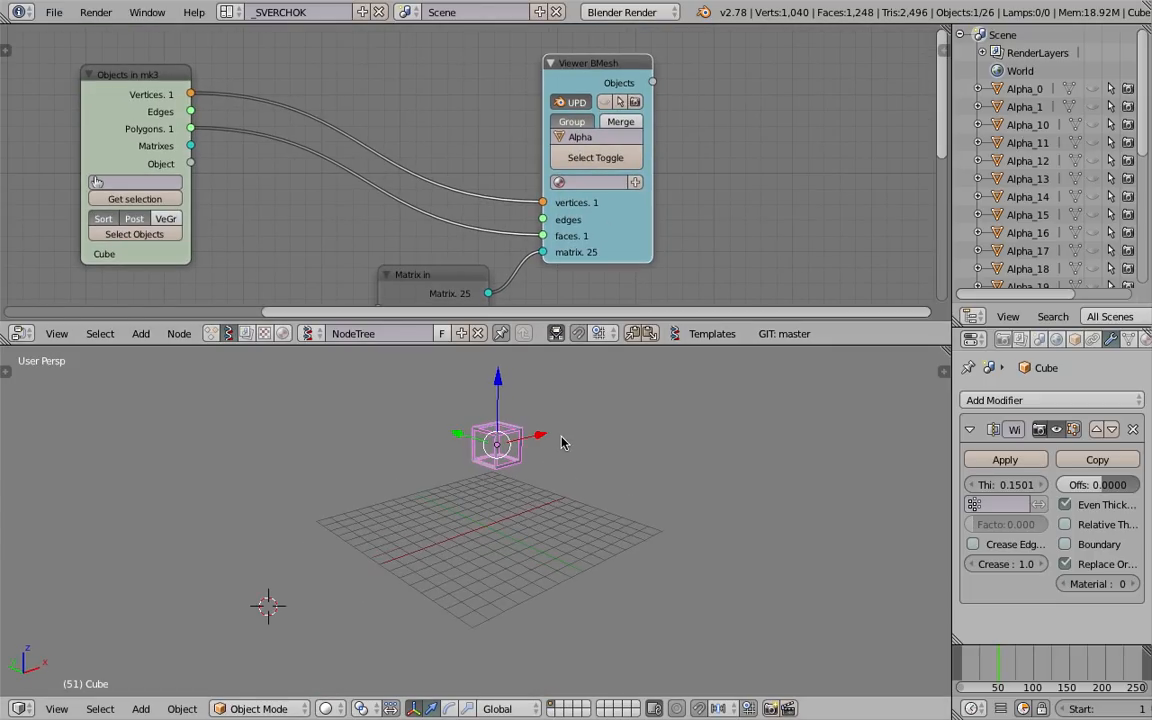
Step: Switch the node editor to Animation Nodes, create a new node tree, and enlarge the editor
click(213, 335)
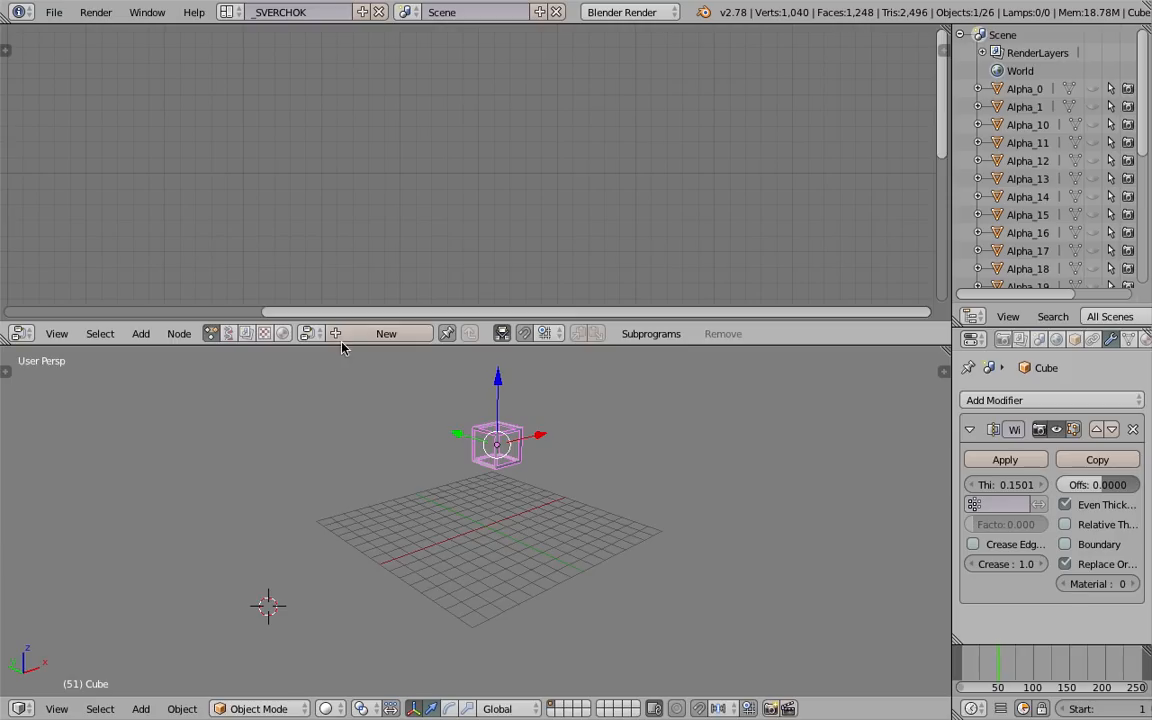
mouse_move(380, 400)
middle_down()
mouse_move(392, 412)
mouse_move(388, 400)
middle_up()
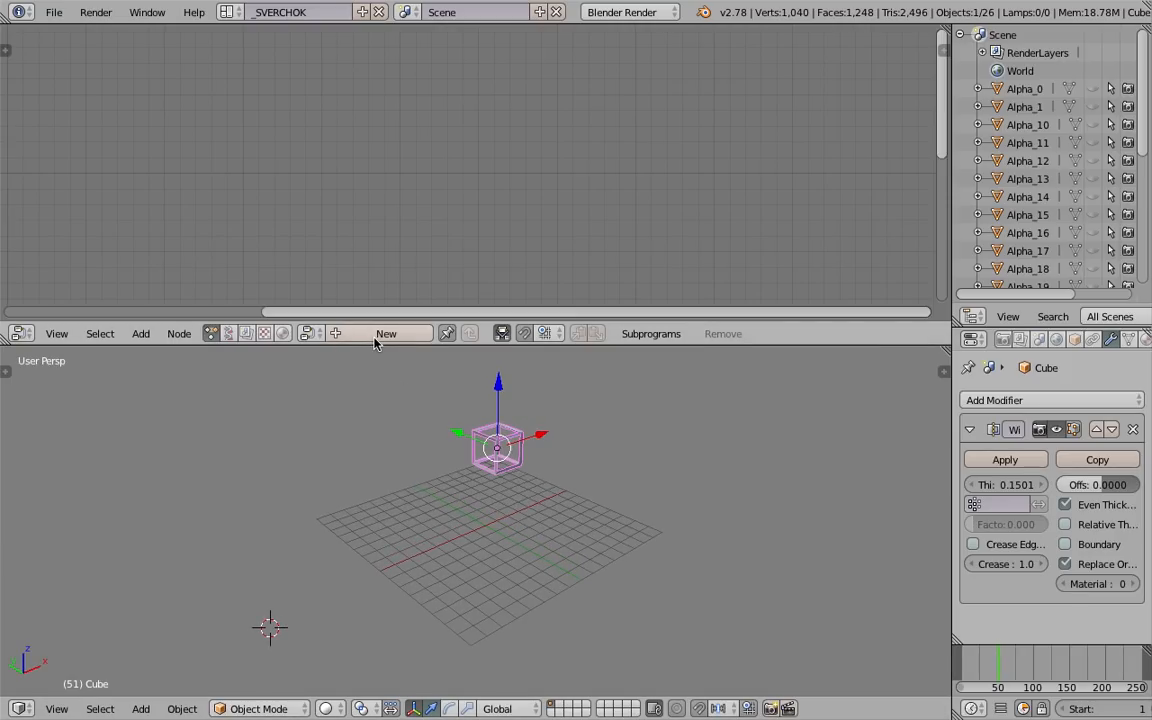
click(375, 336)
drag(391, 345, 424, 374)
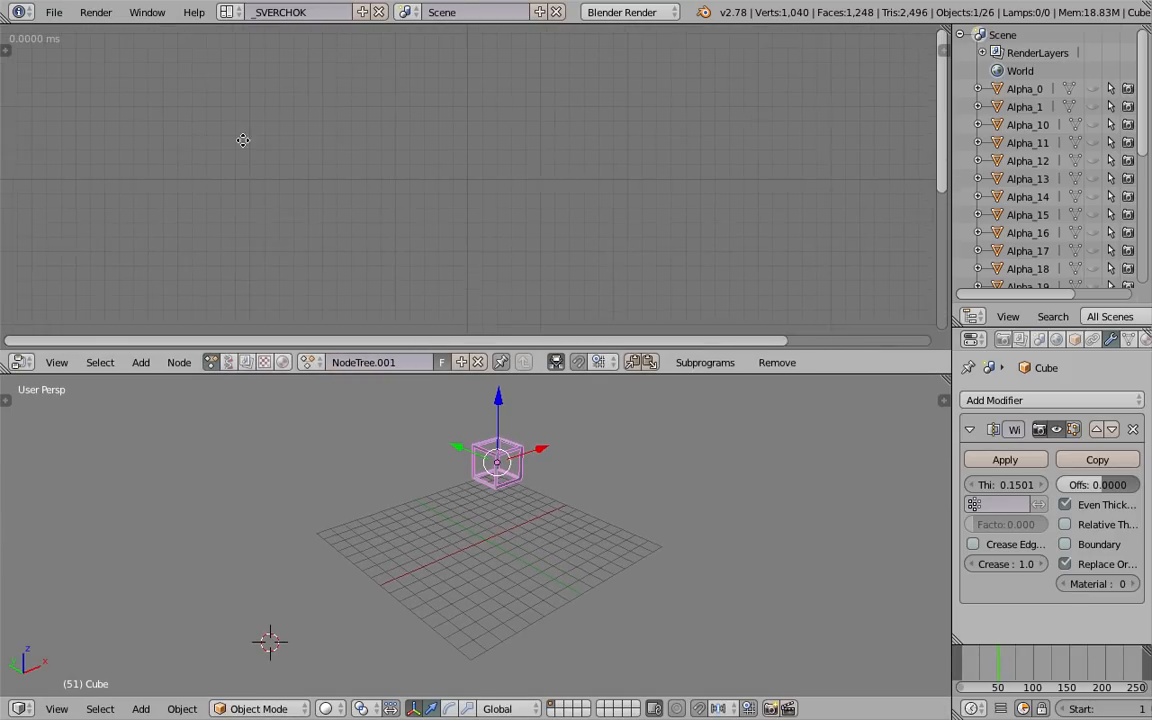
middle_drag(330, 182, 435, 151)
Step: Show the Animation Nodes execution settings beside the empty node tree
click(10, 50)
click(12, 130)
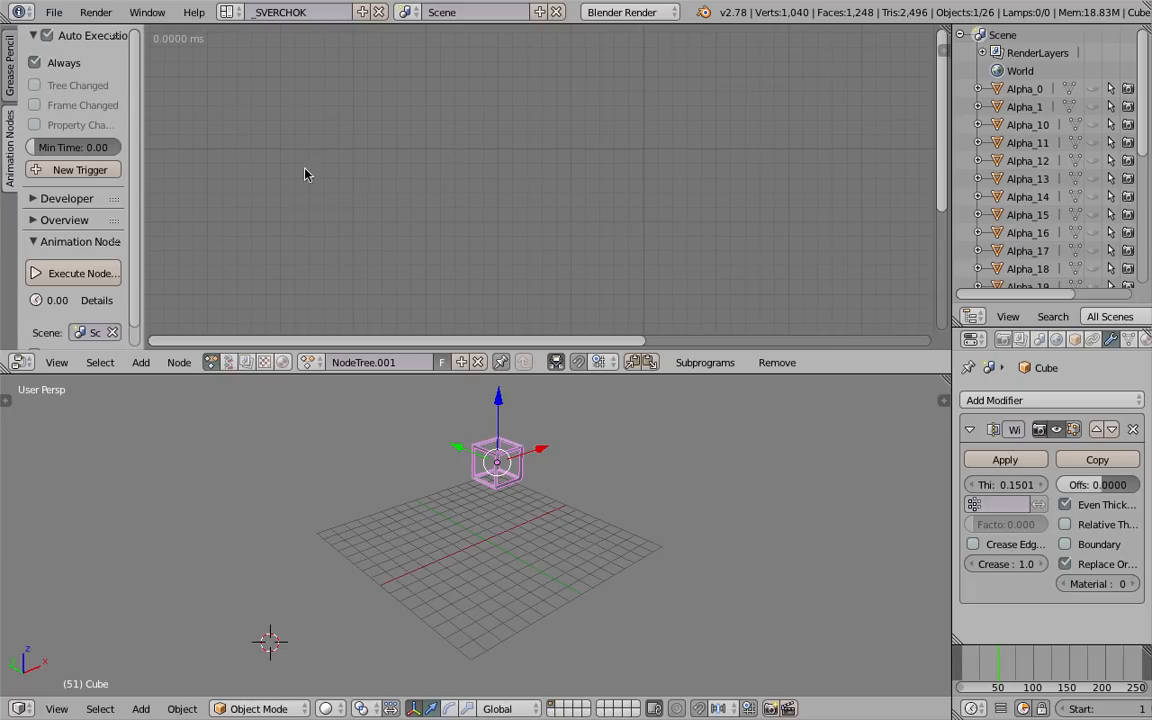
middle_drag(541, 510, 552, 520)
scroll(543, 493, up, 1)
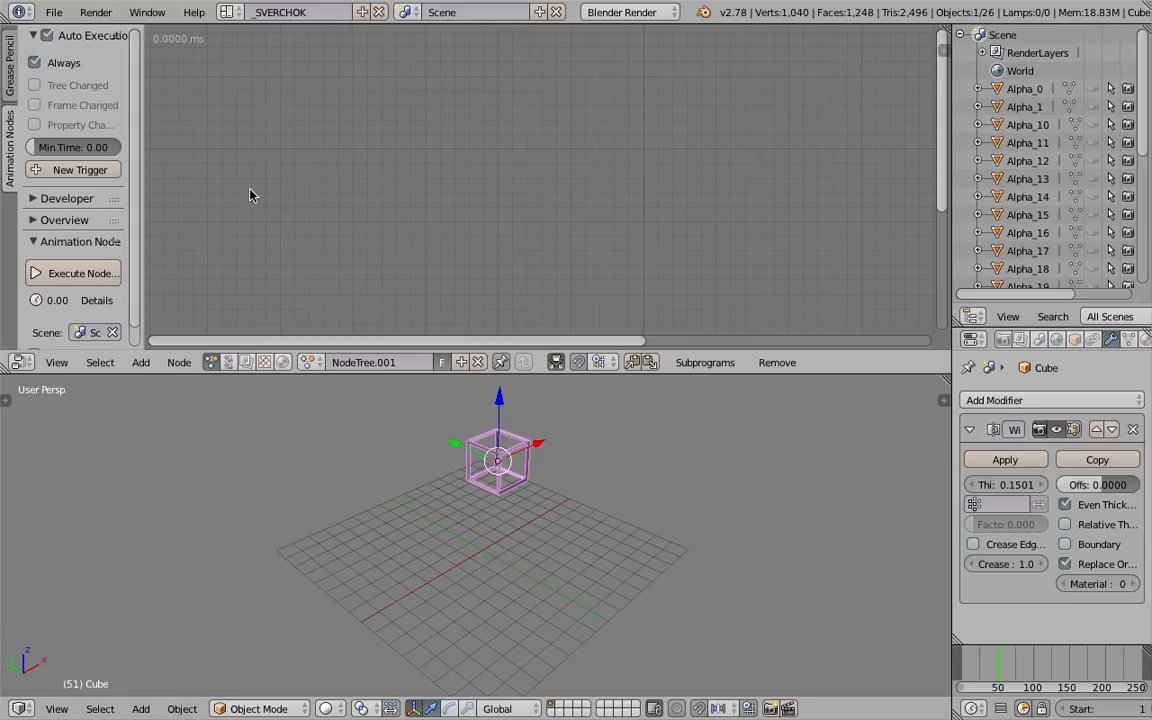
key(shift+a)
click(406, 148)
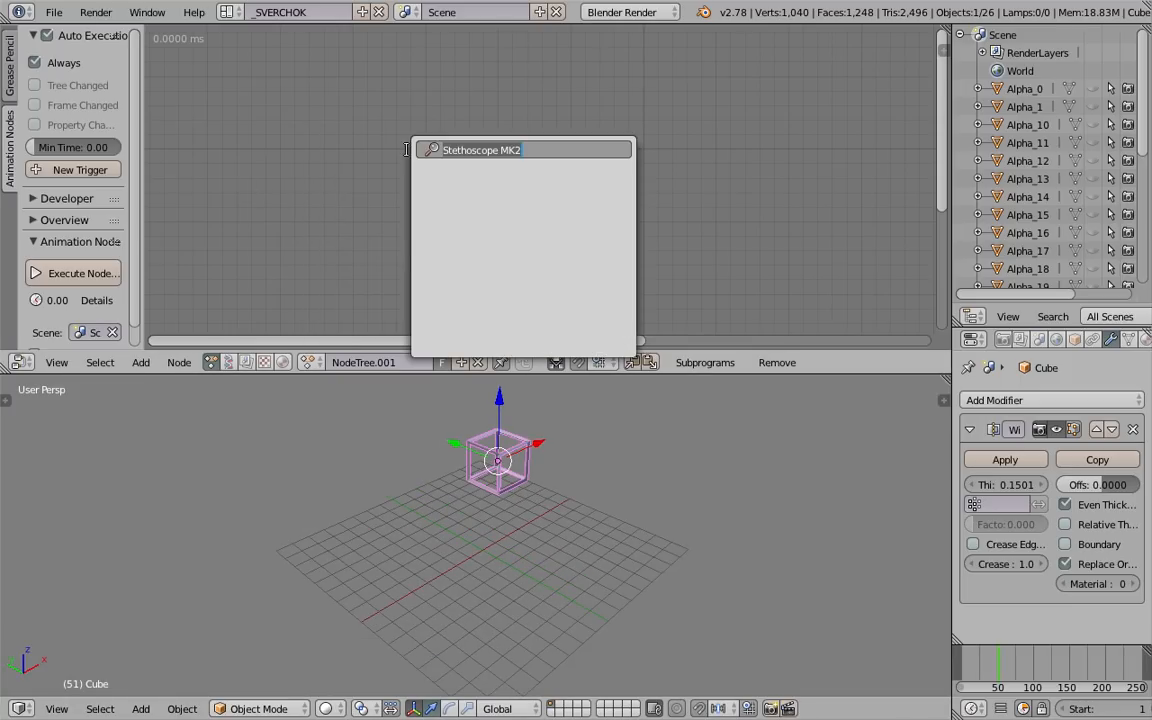
key(BackSpace)
key(Escape)
Step: Search for object, mesh and instancing nodes, and add an Object Instancer node to the tree
key(shift+a)
click(383, 166)
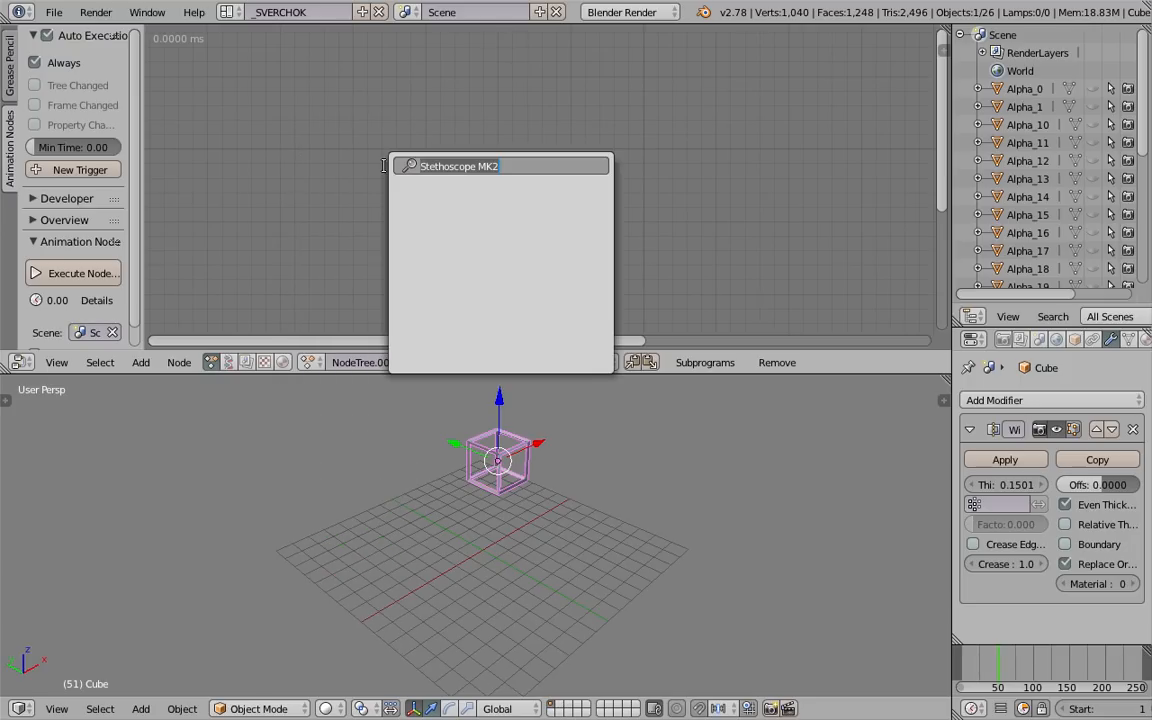
text(objects)
key(BackSpace)
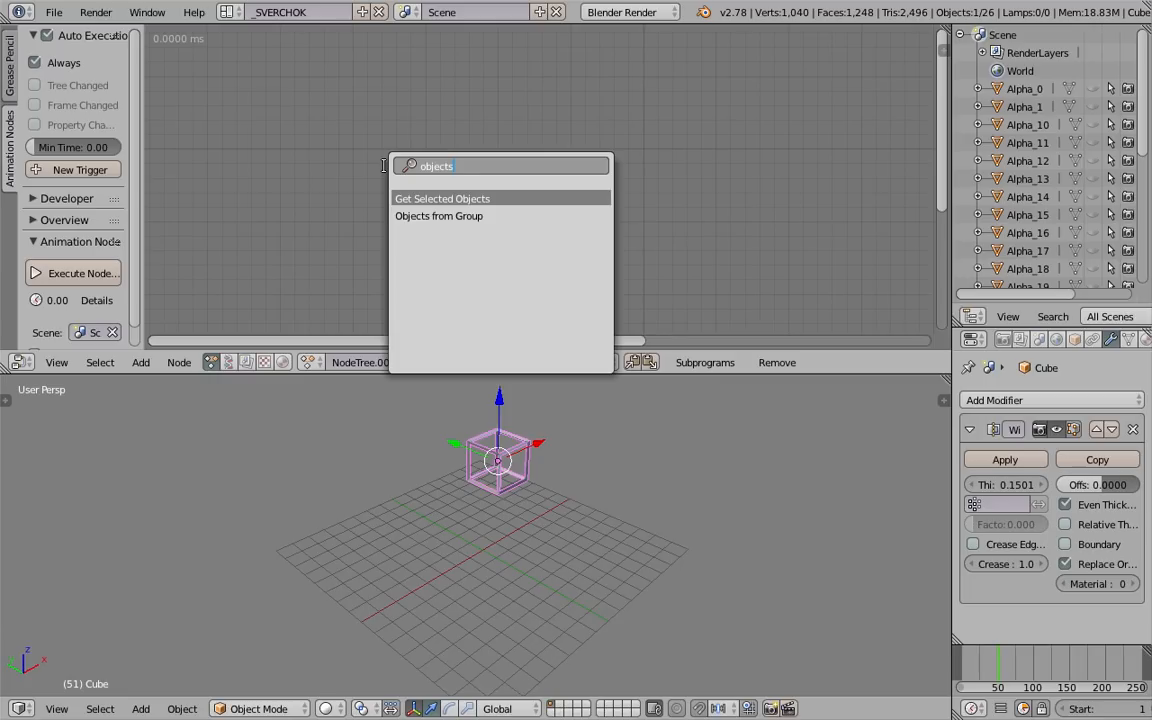
text(in)
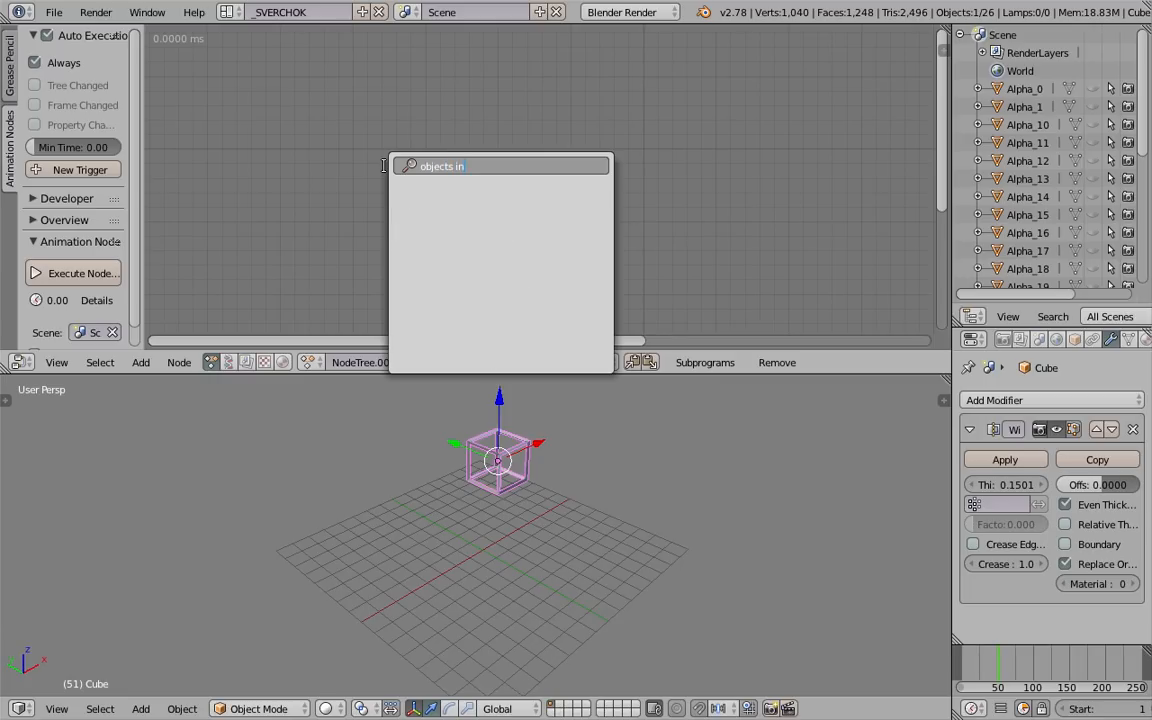
key(ctrl+a)
text(mesh)
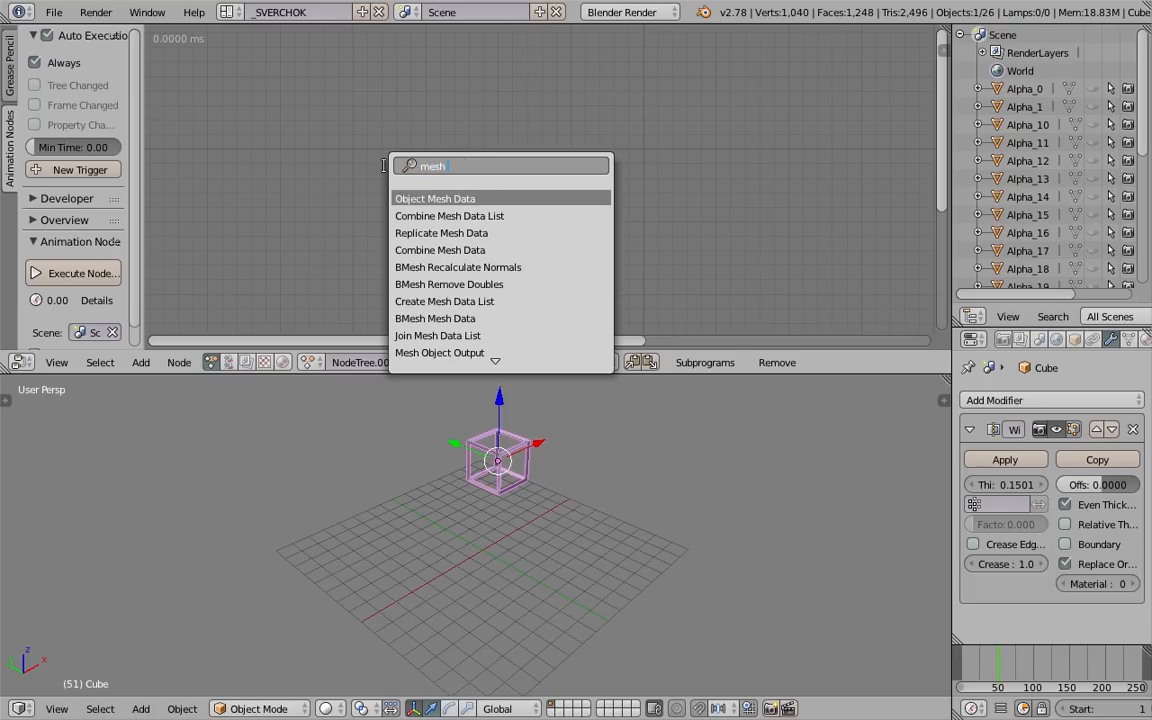
key(ctrl+a)
text(instan)
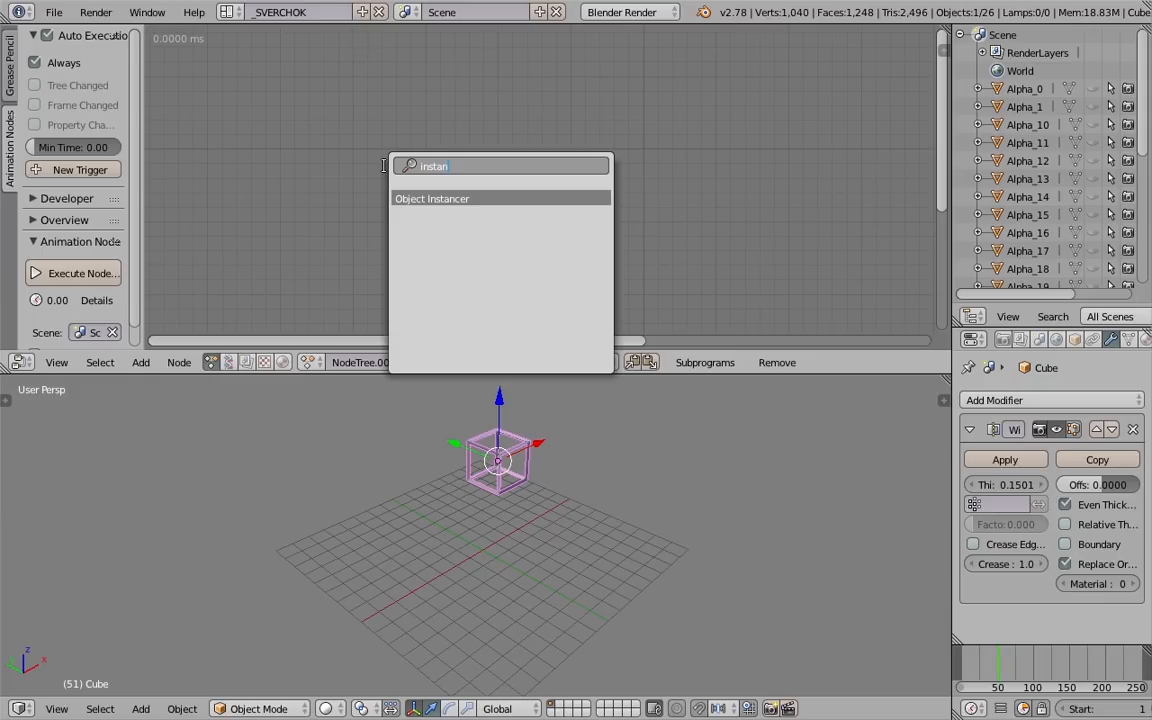
key(Return)
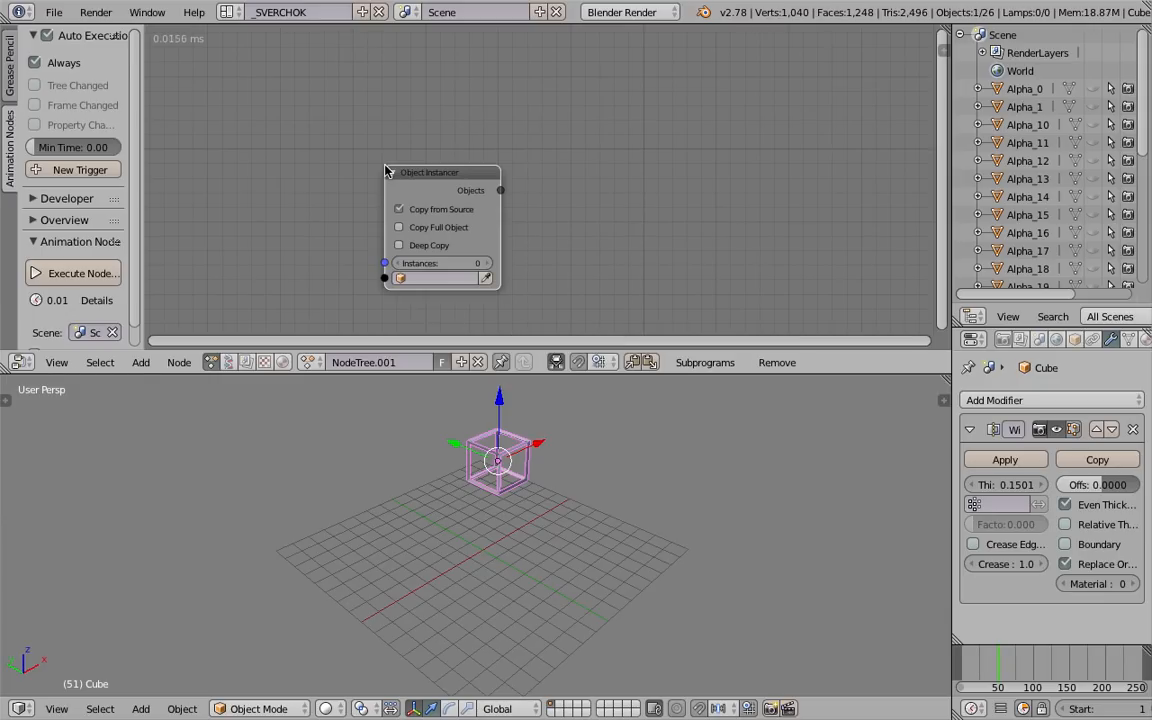
click(377, 162)
Step: Set auto execution to run on Tree Changed, Frame Changed and Property Changed instead of Always
middle_drag(517, 540, 524, 498)
click(62, 64)
drag(66, 85, 83, 128)
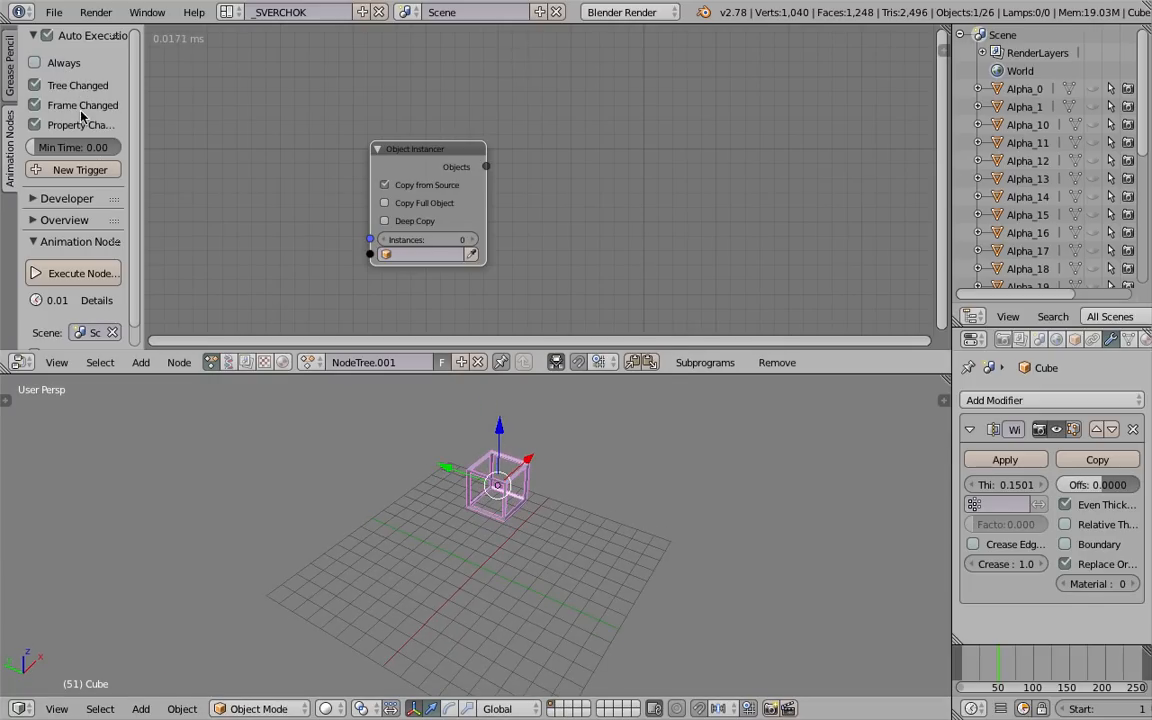
Step: Save the current Blender file, overwriting the existing one
middle_drag(376, 255, 323, 248)
scroll(480, 410, up, 1)
middle_drag(543, 457, 527, 472)
key(ctrl+s)
click(530, 475)
Step: Widen the properties area and assign the selected Cube as the Object Instancer's source object
middle_drag(553, 211, 535, 203)
scroll(543, 500, up, 1)
key(g)
click(520, 513)
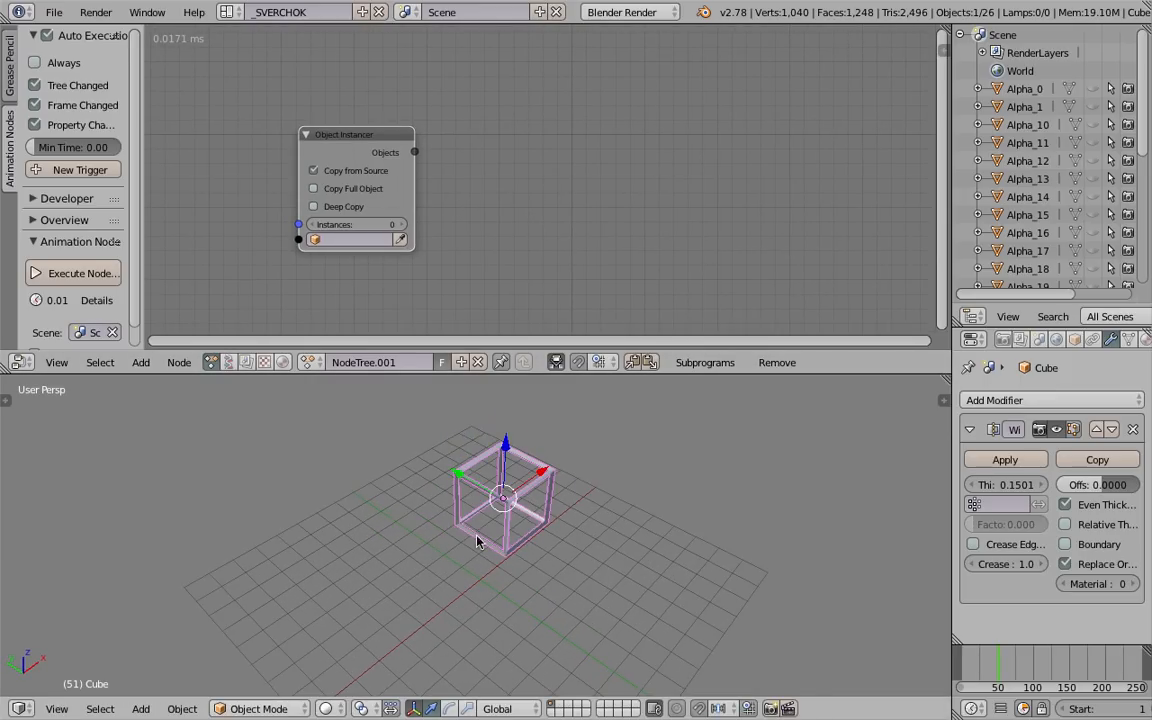
middle_drag(520, 556, 858, 538)
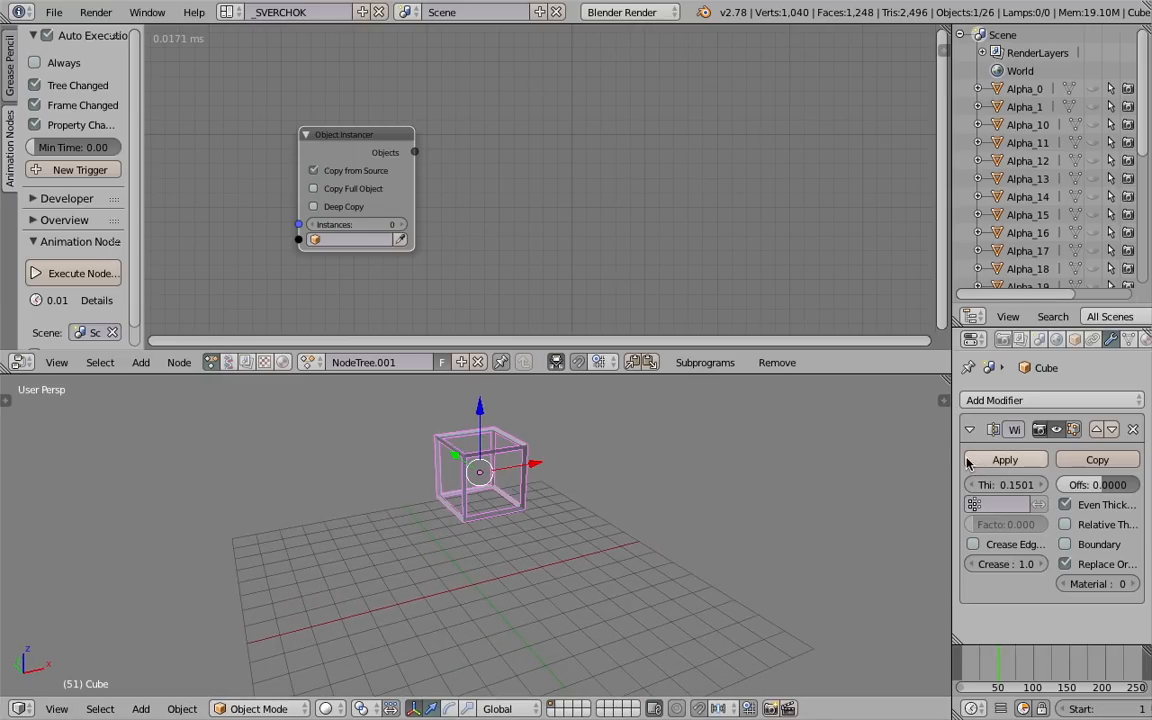
drag(952, 440, 911, 440)
middle_drag(450, 450, 508, 464)
click(380, 241)
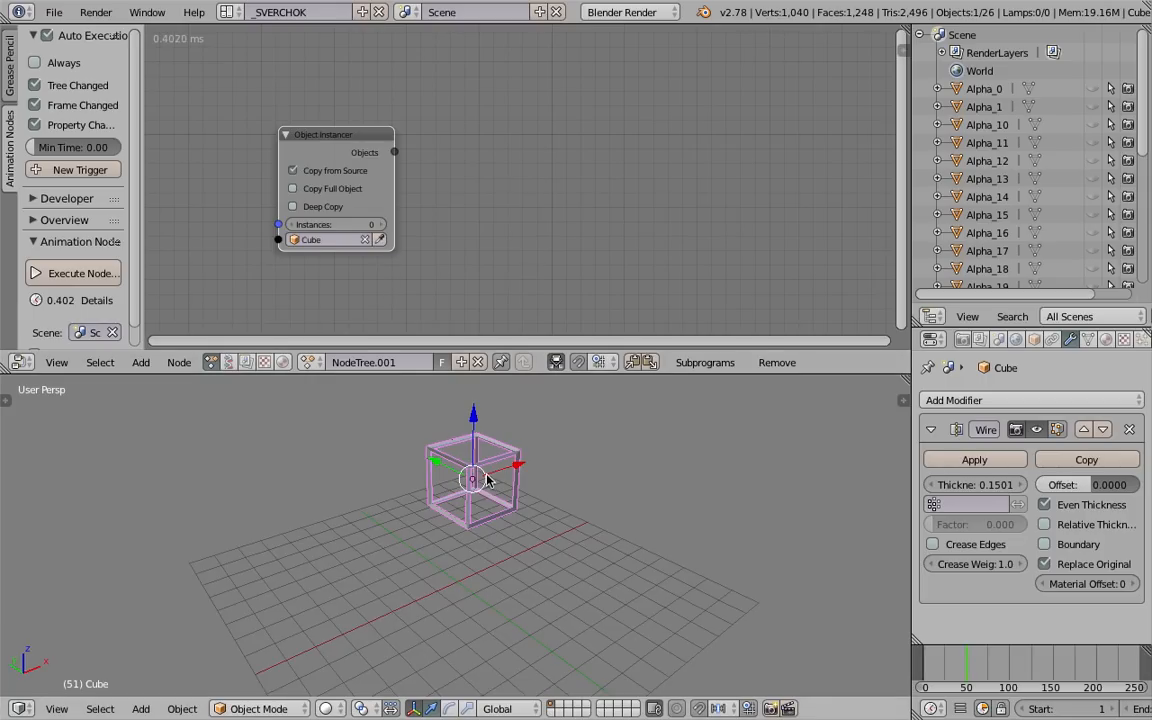
Step: Enable Copy Full Object and Deep Copy on the Object Instancer node
scroll(326, 196, up, 1)
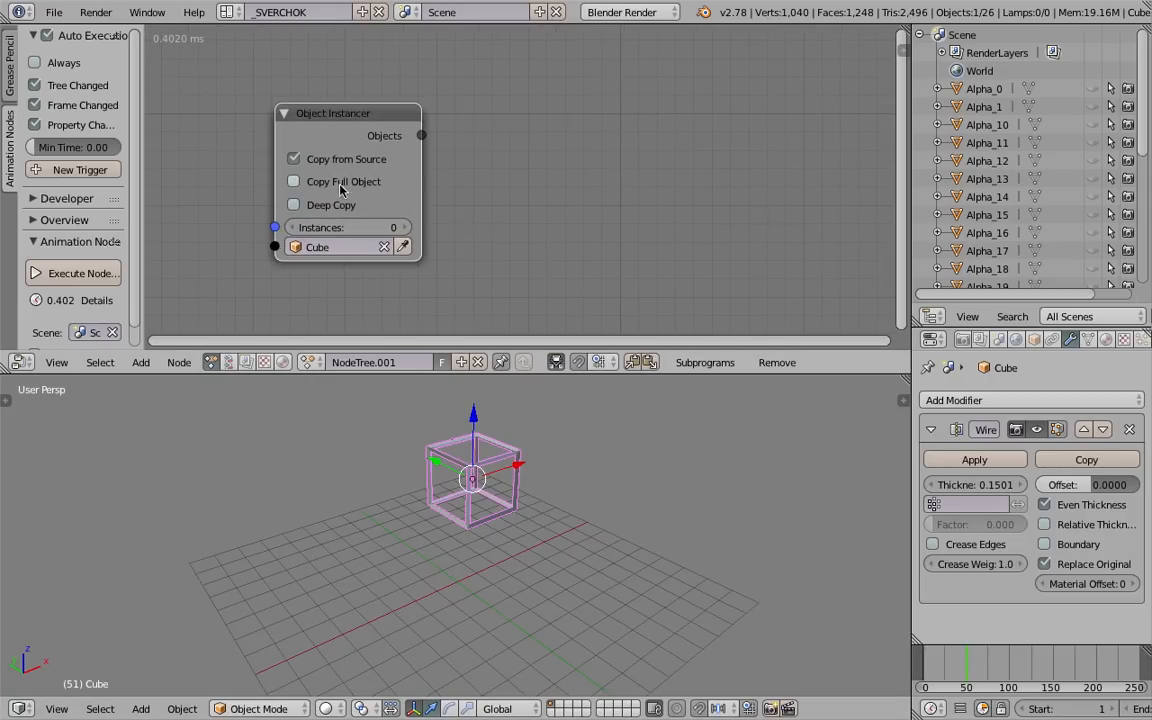
click(349, 187)
click(338, 205)
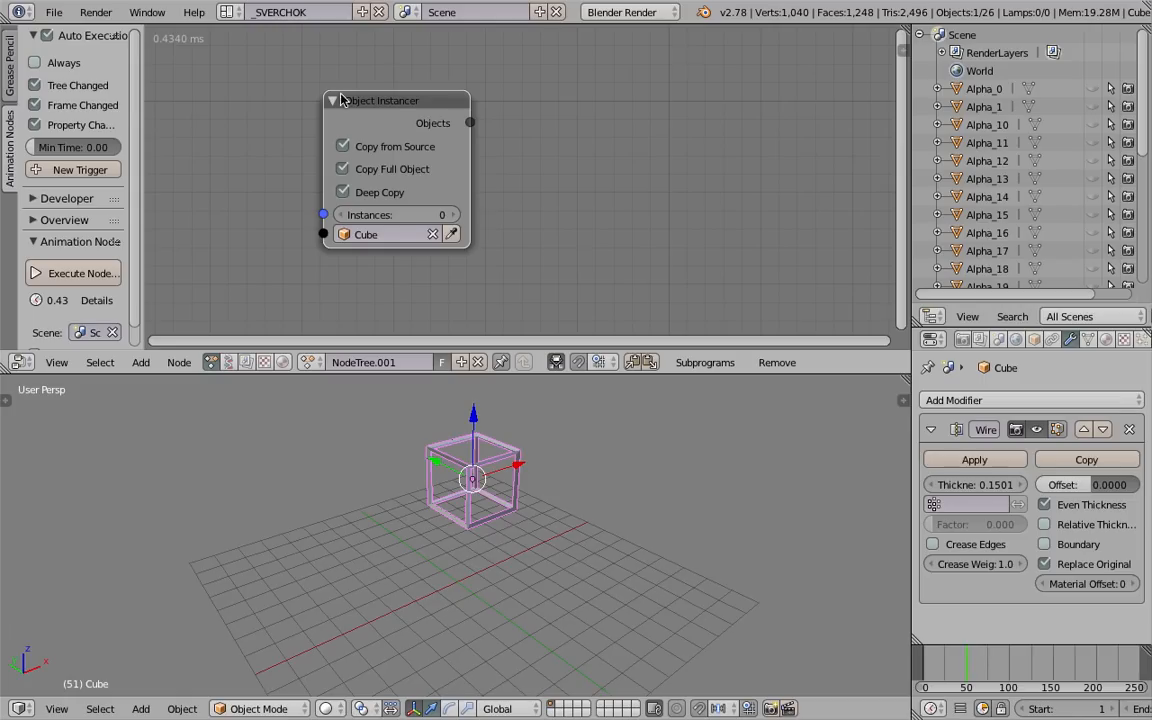
drag(400, 114, 363, 97)
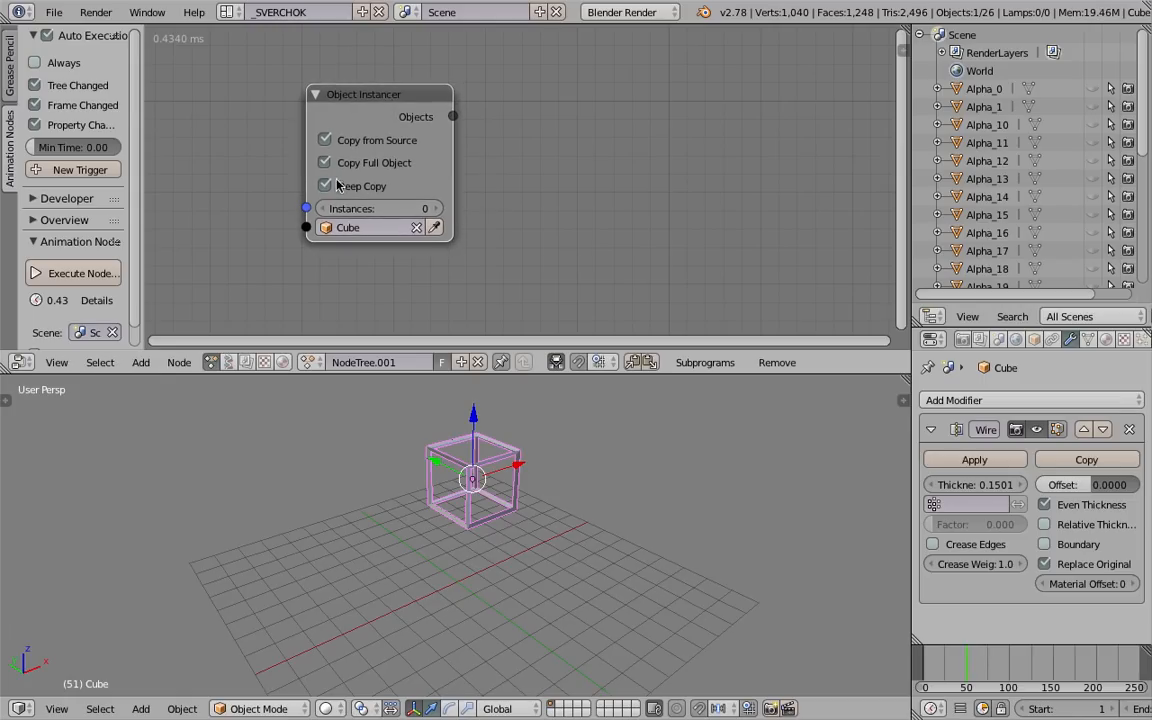
Step: Add a Grid Mesh node to the node tree near the Object Instancer
middle_drag(458, 402, 438, 411)
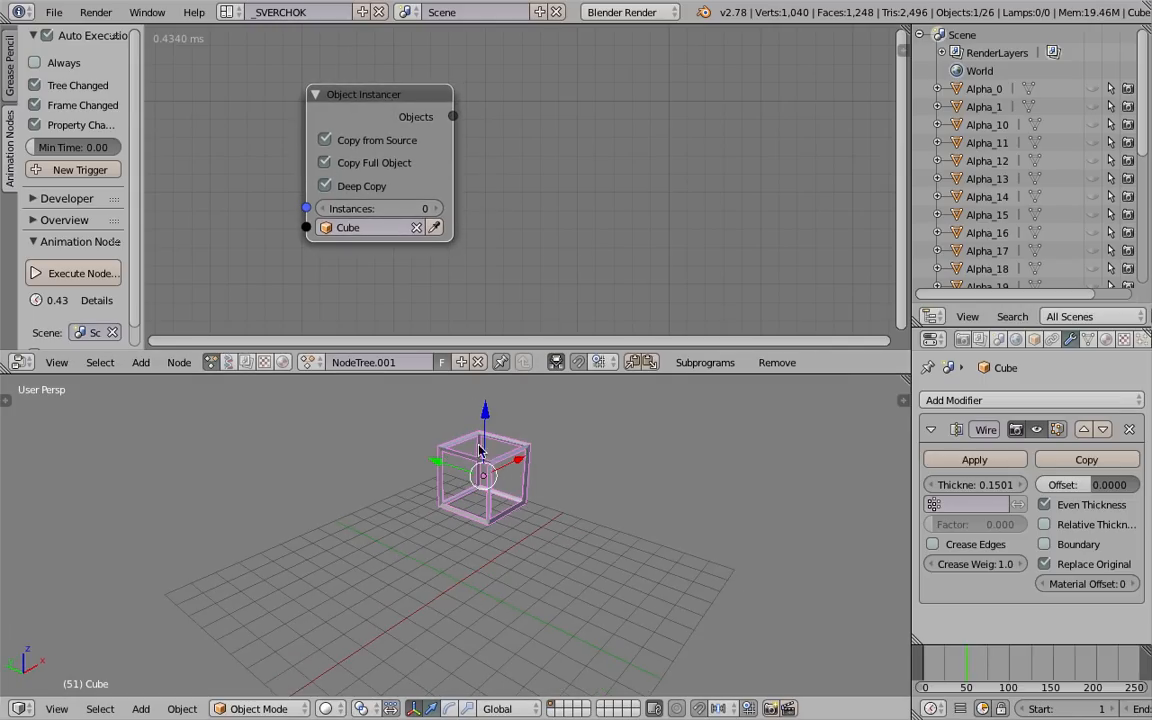
mouse_move(528, 462)
middle_down()
mouse_move(501, 468)
mouse_move(515, 462)
middle_up()
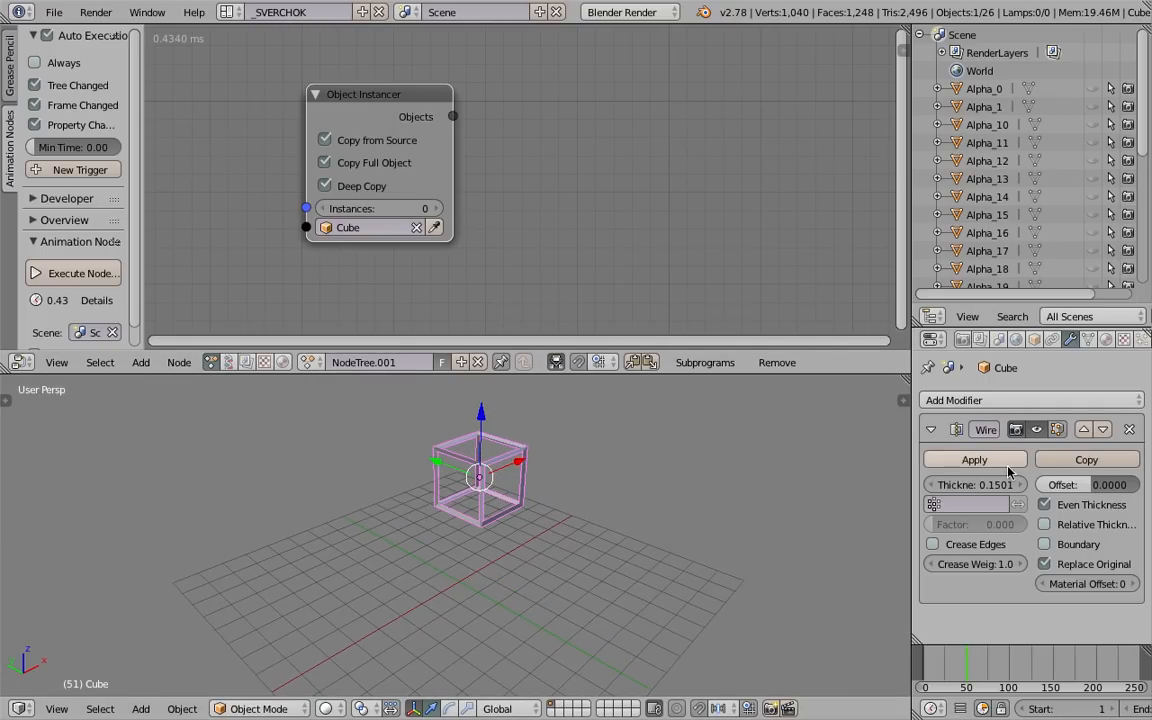
middle_drag(753, 489, 692, 507)
scroll(550, 231, down, 2)
middle_drag(568, 171, 504, 166)
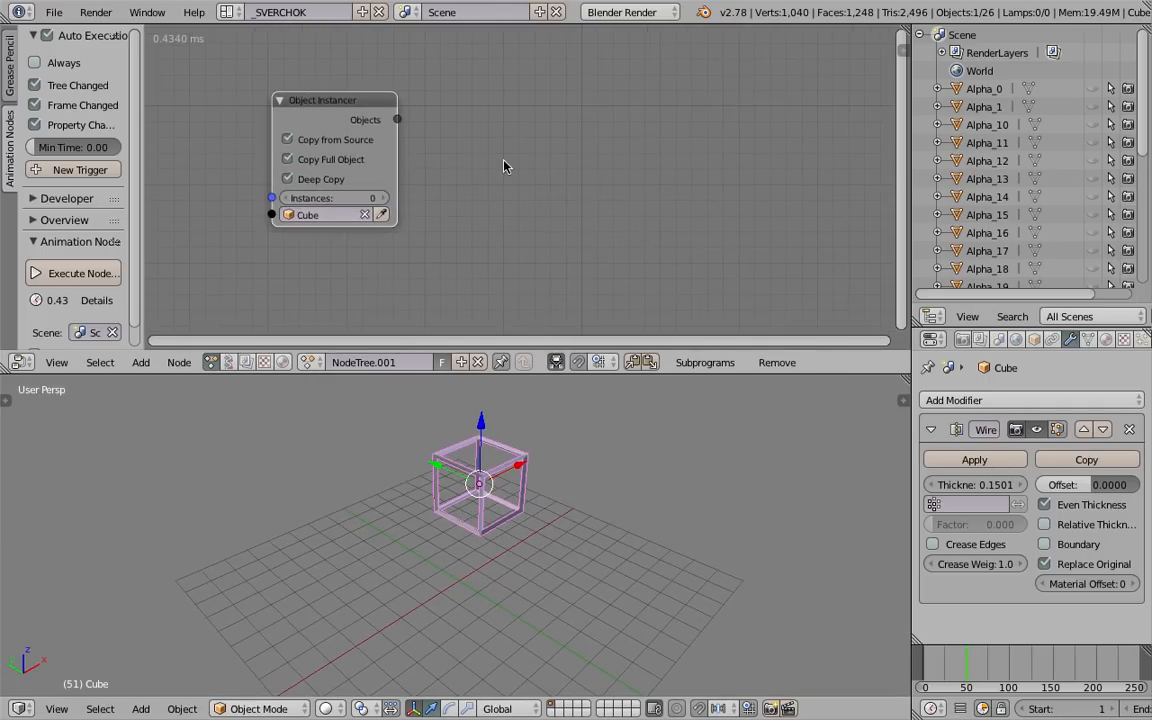
key(ctrl+a)
text(grid)
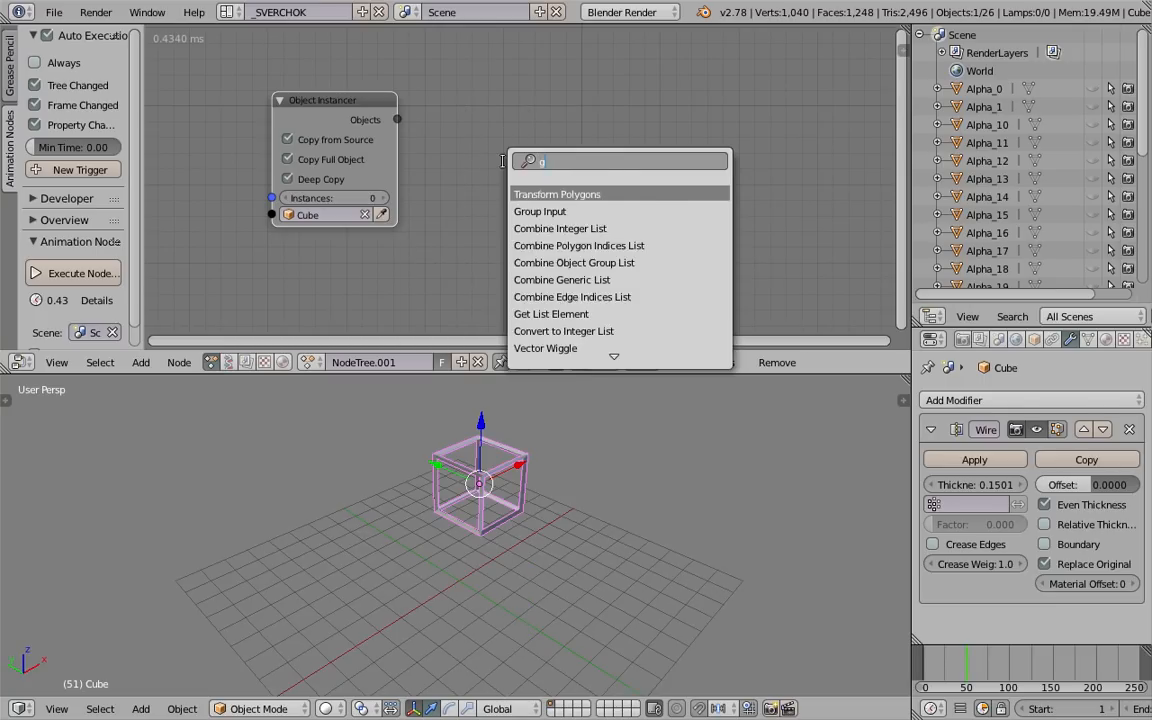
key(Return)
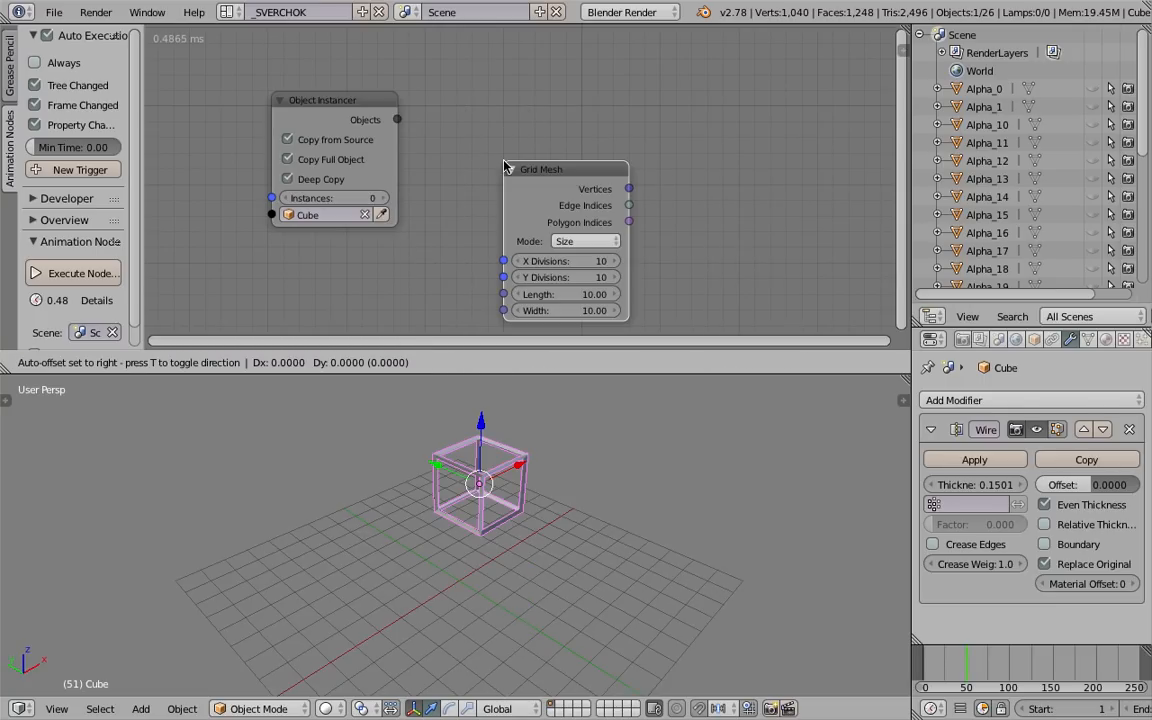
click(471, 153)
Step: Enlarge the node editor and arrange the Object Instancer directly above the Grid Mesh node
drag(513, 166, 486, 171)
drag(556, 368, 556, 407)
drag(490, 186, 422, 202)
drag(356, 122, 451, 60)
middle_drag(577, 159, 464, 163)
middle_drag(411, 204, 403, 207)
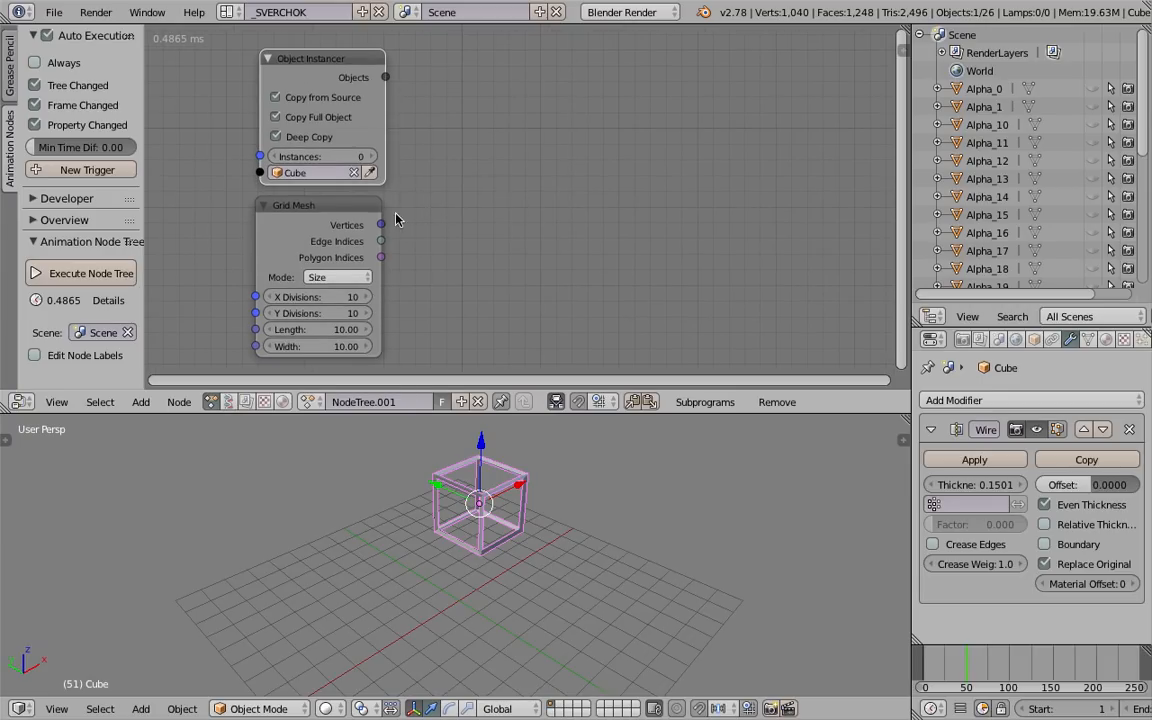
middle_drag(440, 133, 448, 135)
drag(336, 62, 322, 58)
Step: Create a loop through the Object Instancer's objects and place its Loop Input node beside Invoke Subprogram
key(w)
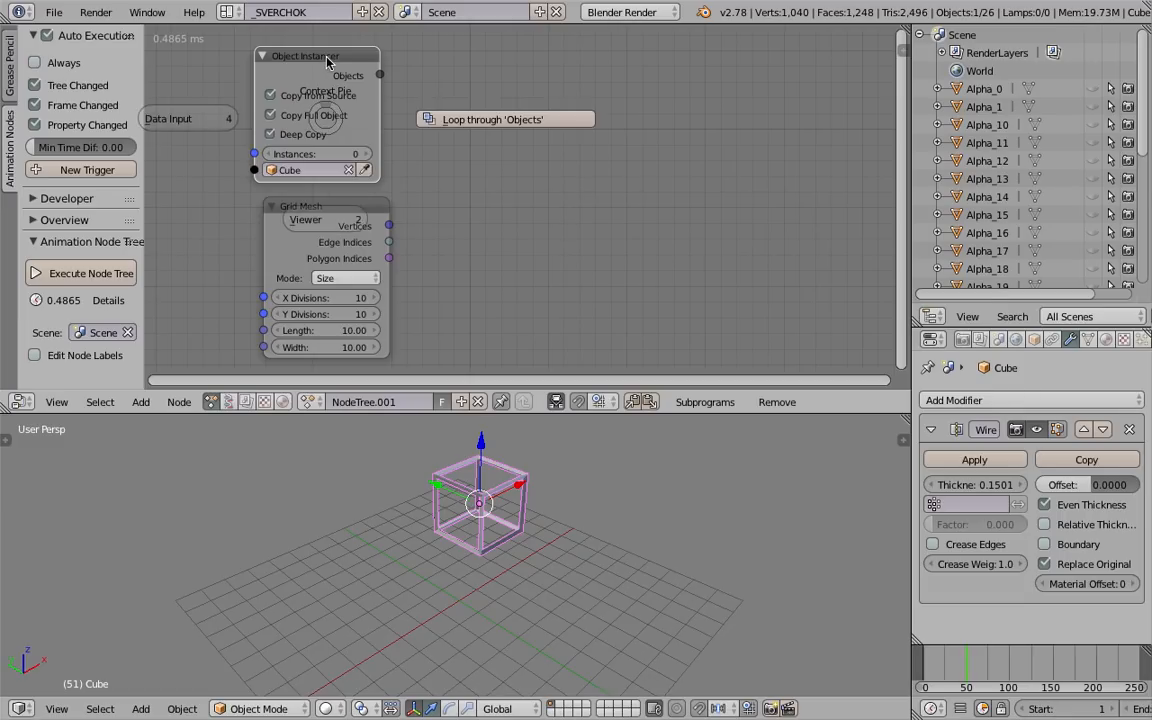
click(470, 120)
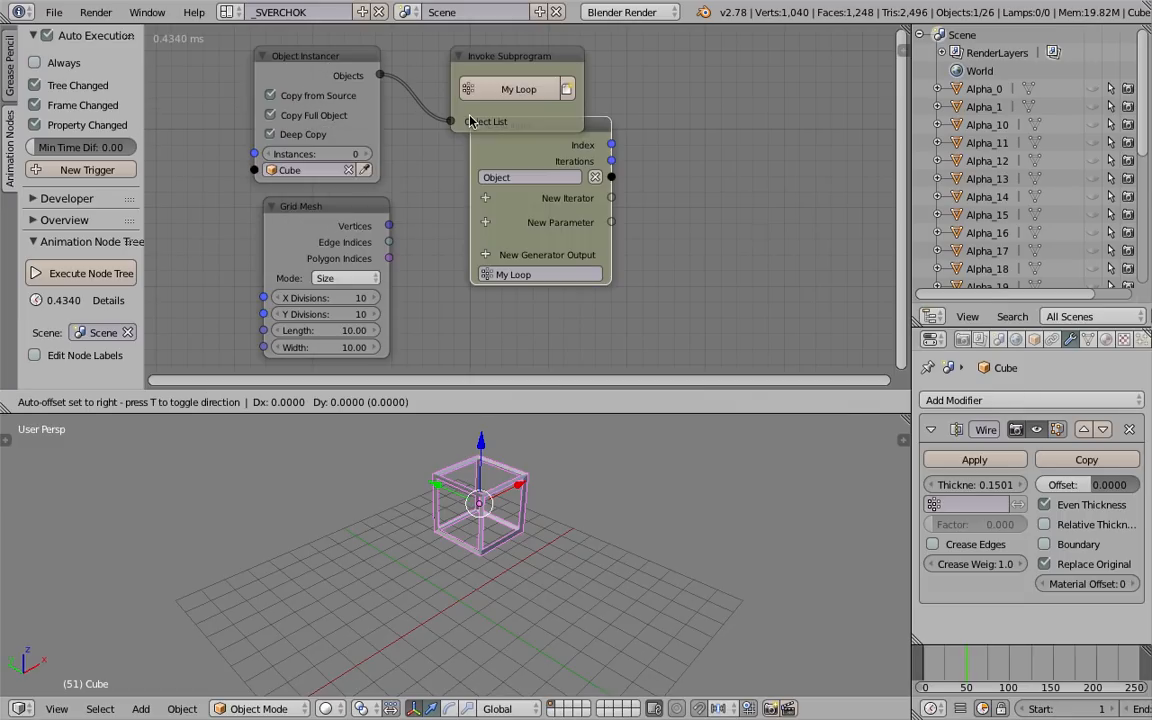
click(620, 124)
mouse_move(609, 148)
middle_down()
mouse_move(598, 150)
mouse_move(619, 155)
middle_up()
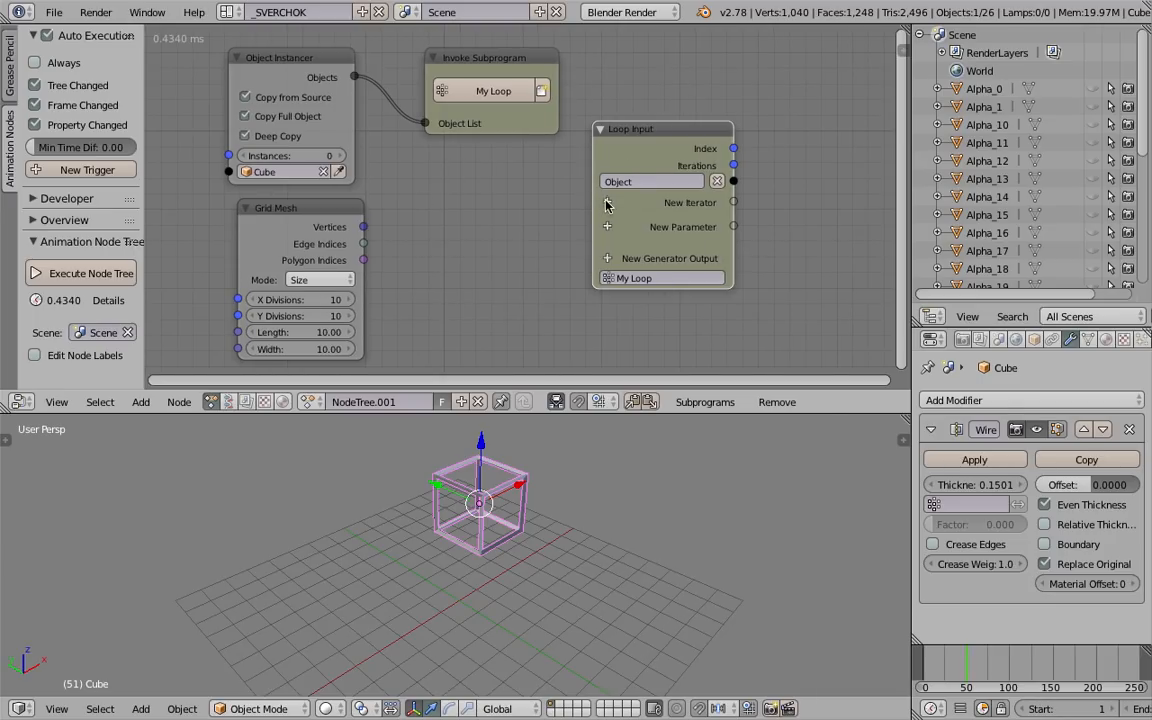
Step: Add a Vector iterator to the loop and connect the Grid Mesh vertices to its Vector List
key(ctrl+a)
text(ve)
key(Return)
drag(364, 228, 425, 140)
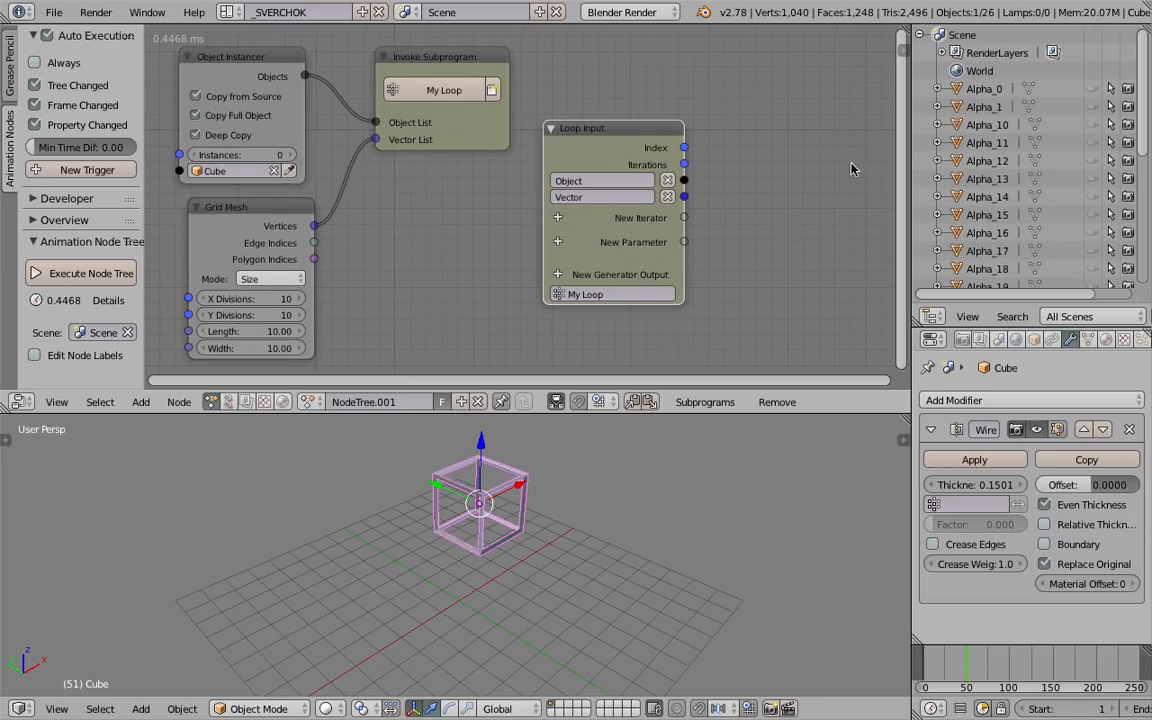
Step: Widen the node editor and add an Object Transforms Output node beside the Loop Input
drag(912, 150, 1020, 156)
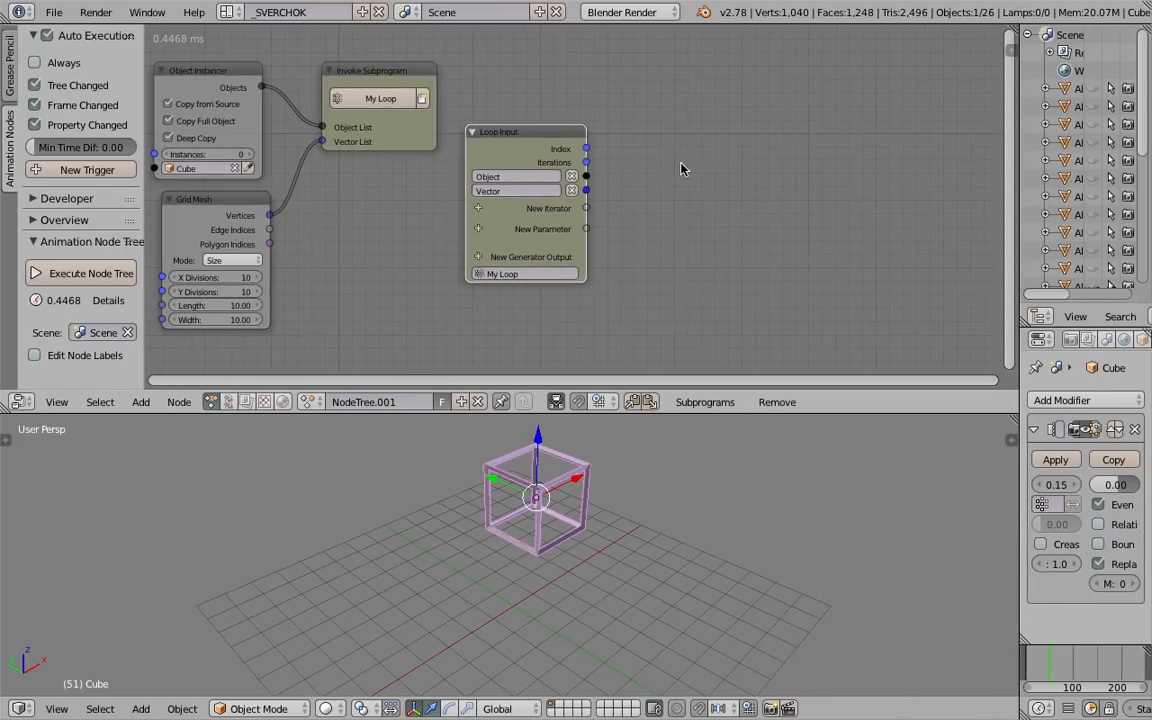
key(ctrl+a)
text(object tran)
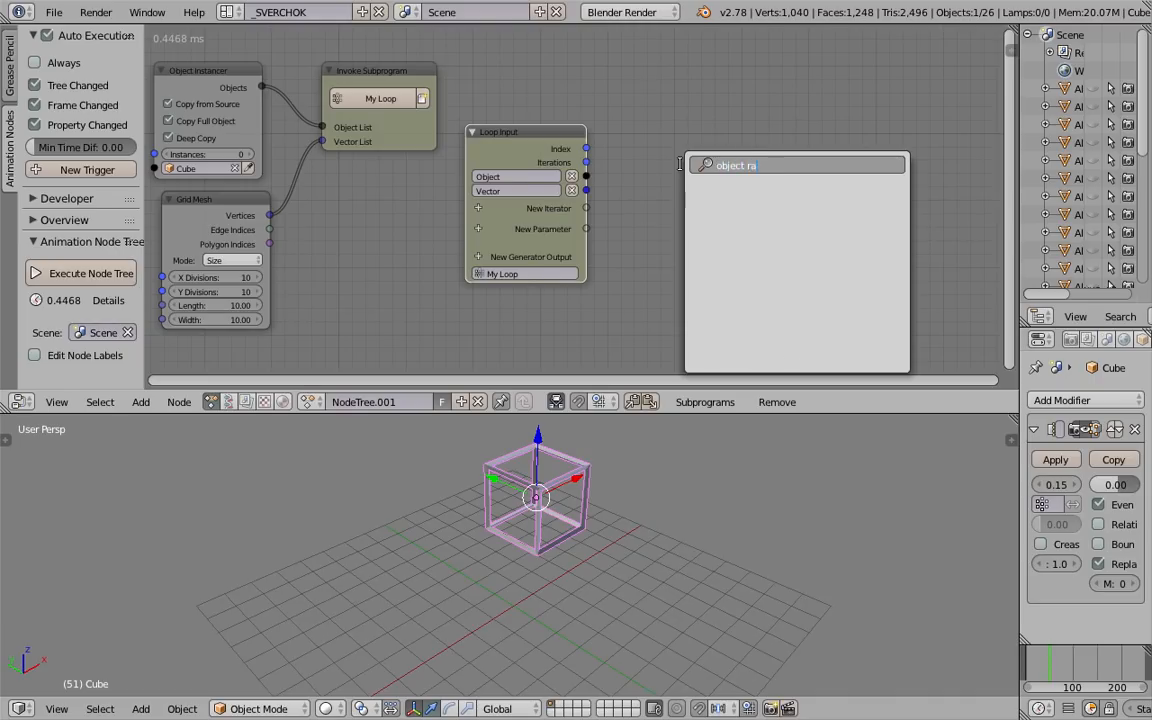
key(Return)
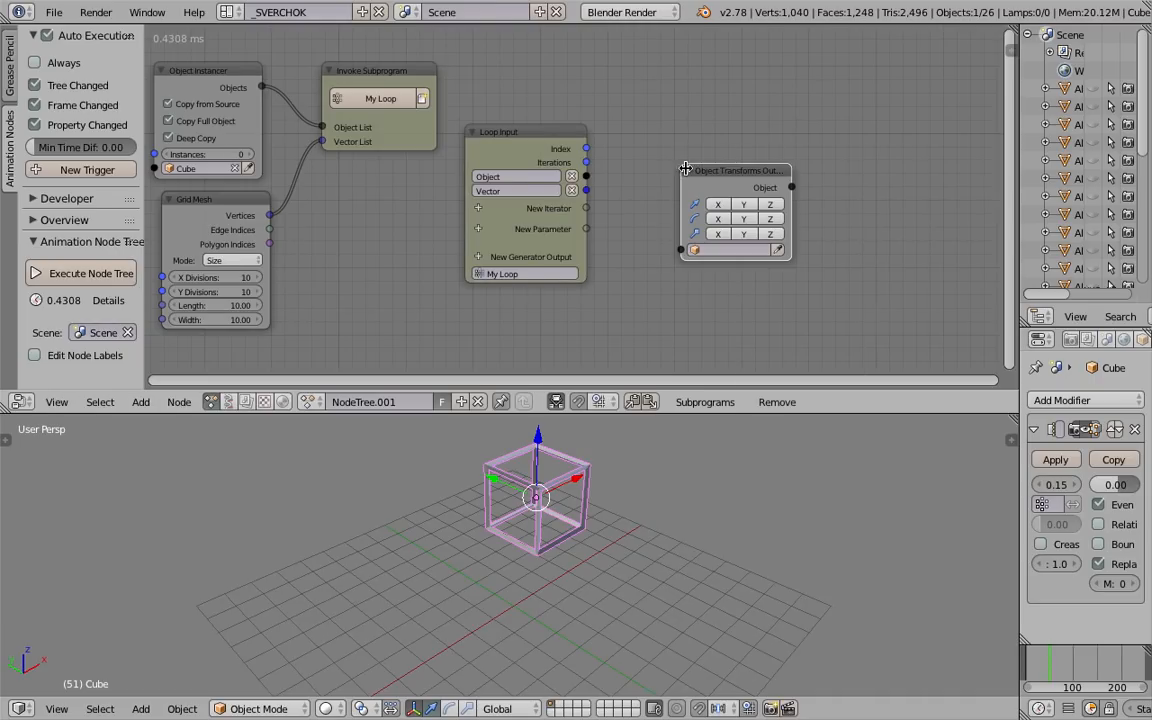
click(690, 168)
scroll(700, 170, up, 2)
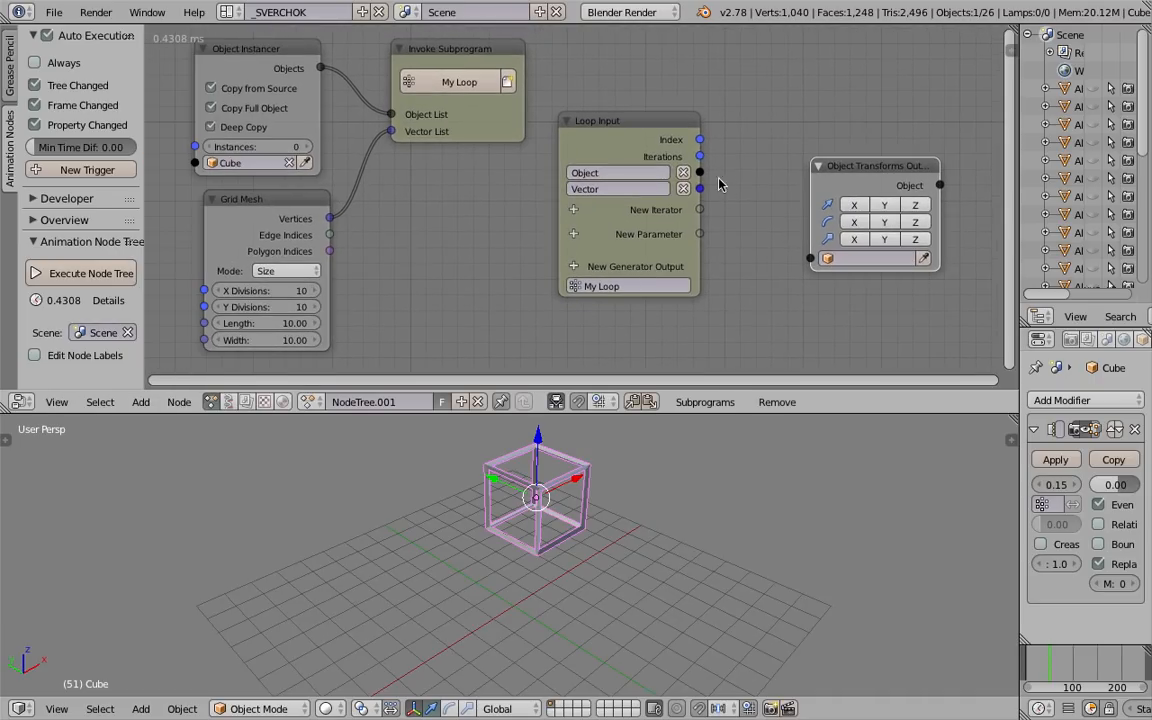
Step: Link the loop's Object to Object Transforms Output, enable X, Y and Z location, and feed Location from the Vector iterator
drag(699, 172, 810, 258)
drag(859, 202, 876, 127)
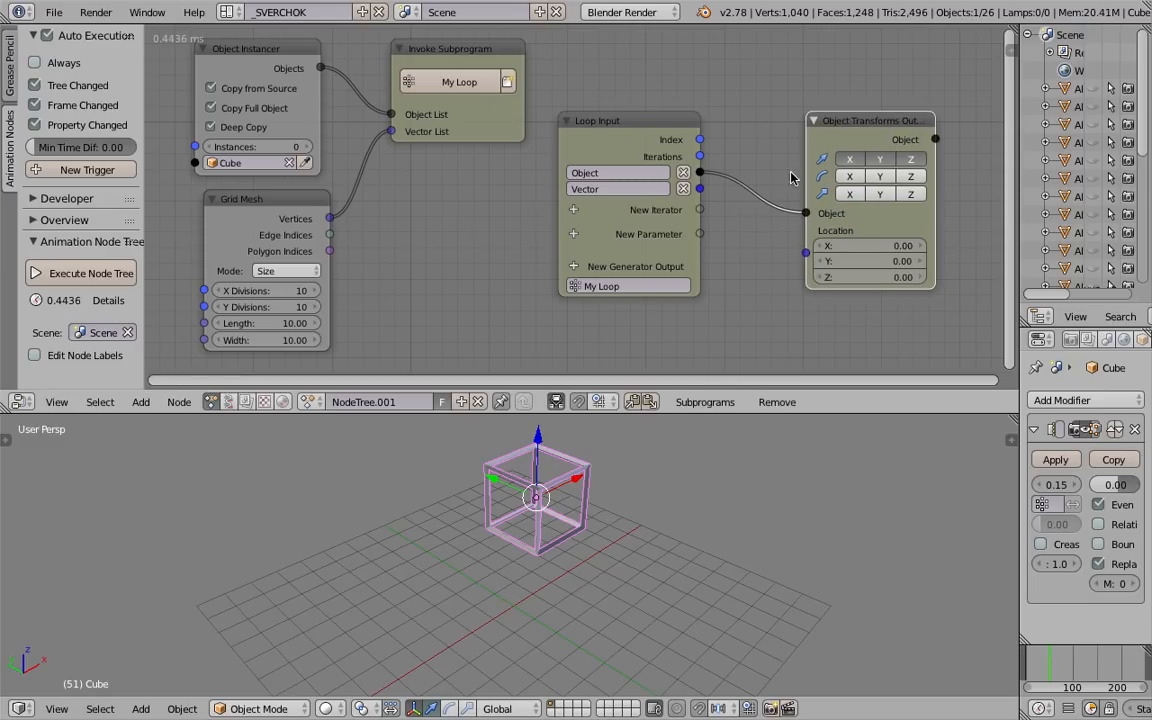
drag(699, 188, 806, 252)
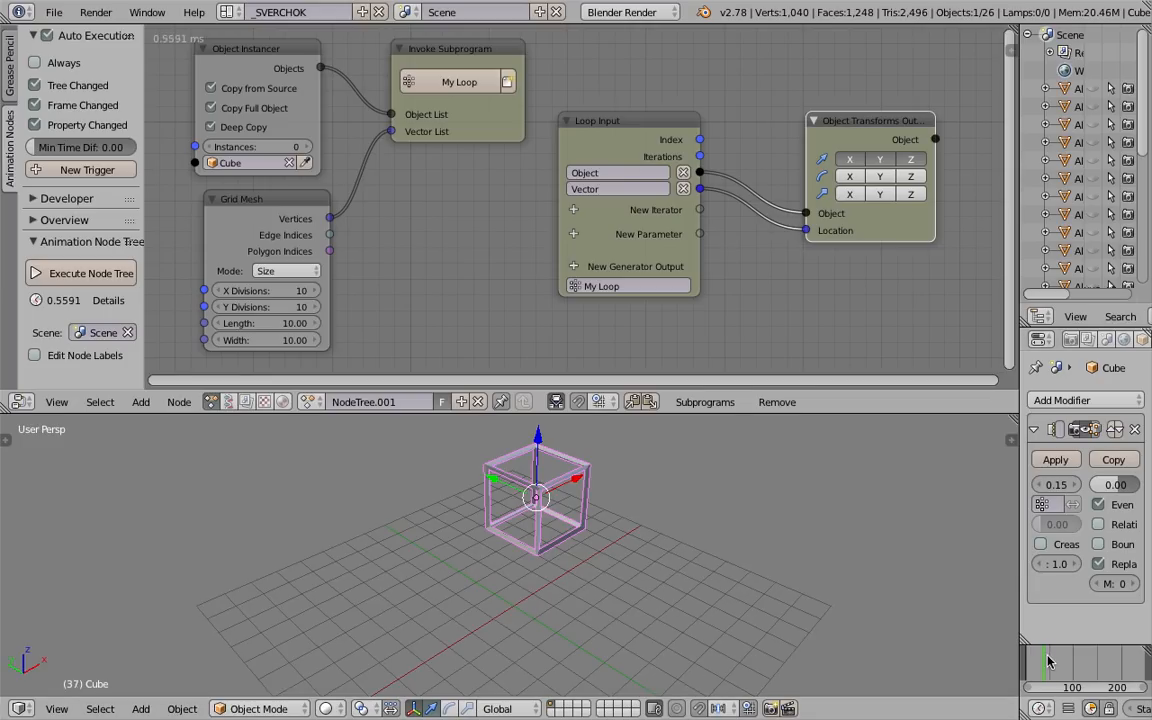
Step: Move the Grid Mesh and Object Instancer nodes away from the loop to make room between them
scroll(396, 214, down, 1)
middle_drag(390, 207, 453, 215)
click(368, 217)
drag(362, 214, 282, 222)
middle_drag(282, 222, 376, 206)
drag(350, 203, 264, 209)
drag(434, 53, 370, 52)
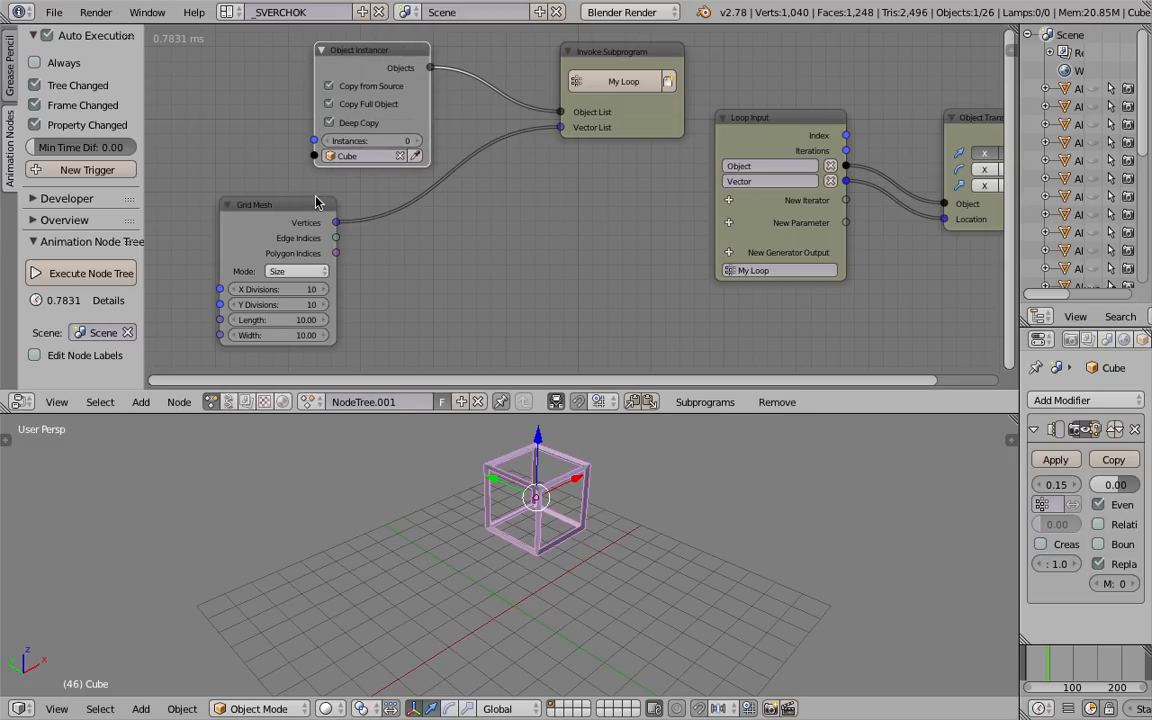
drag(315, 203, 264, 214)
Step: Drive the Object Instancer's instance count from the Grid Mesh vertices through a Get Length node
middle_drag(340, 142, 379, 131)
scroll(379, 130, up, 1)
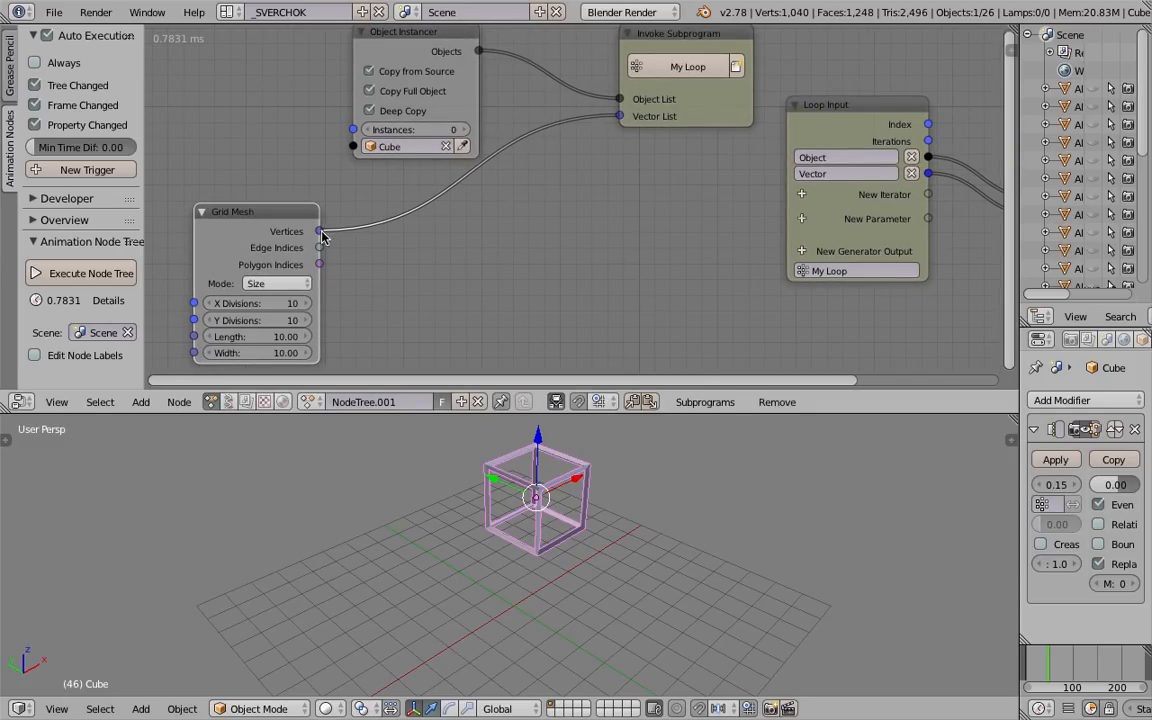
drag(318, 231, 353, 129)
middle_drag(609, 545, 742, 537)
Step: Set the Grid Mesh to 5 X and 5 Y divisions with a length and width of 12.70
drag(283, 303, 311, 352)
text(5)
key(Return)
key(Return)
scroll(671, 571, down, 3)
middle_drag(669, 571, 743, 531)
scroll(586, 535, up, 1)
scroll(586, 535, up, 3)
scroll(537, 504, up, 3)
scroll(528, 499, down, 1)
scroll(560, 492, down, 1)
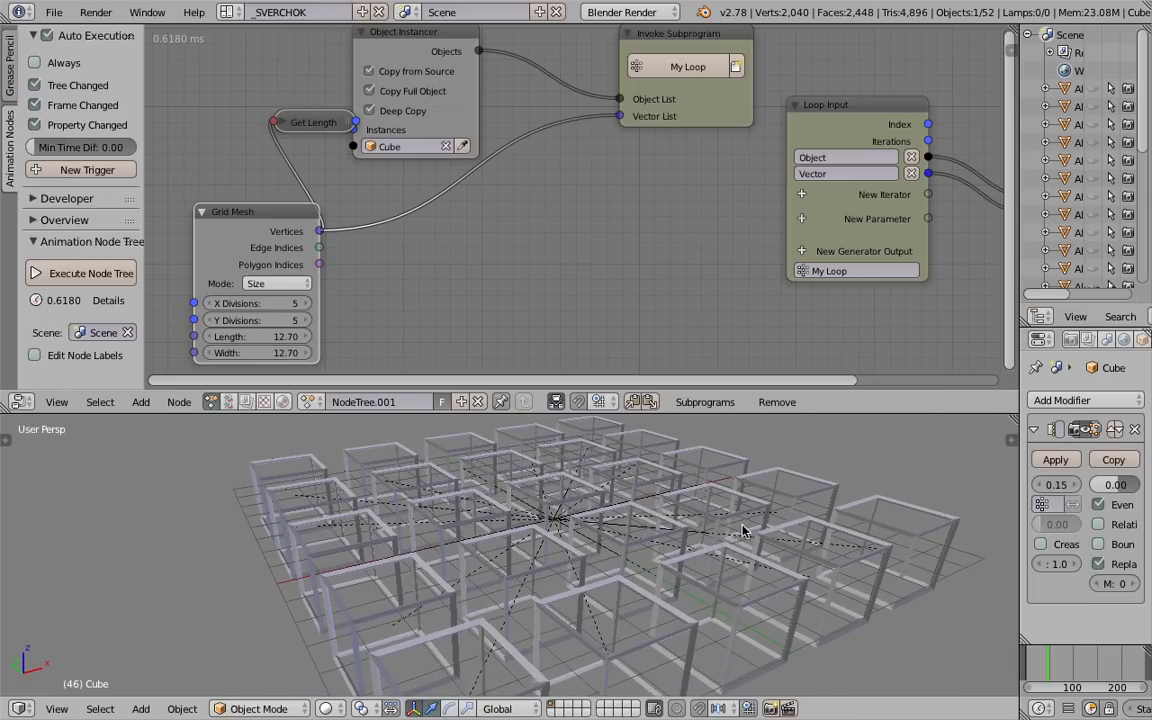
Step: Space the Loop Input node farther from Invoke Subprogram and reposition the Object Instancer node
middle_drag(636, 515, 626, 474)
scroll(741, 229, down, 1)
scroll(741, 229, down, 1)
middle_drag(768, 166, 677, 188)
drag(709, 146, 733, 145)
middle_drag(581, 185, 655, 179)
drag(415, 77, 447, 63)
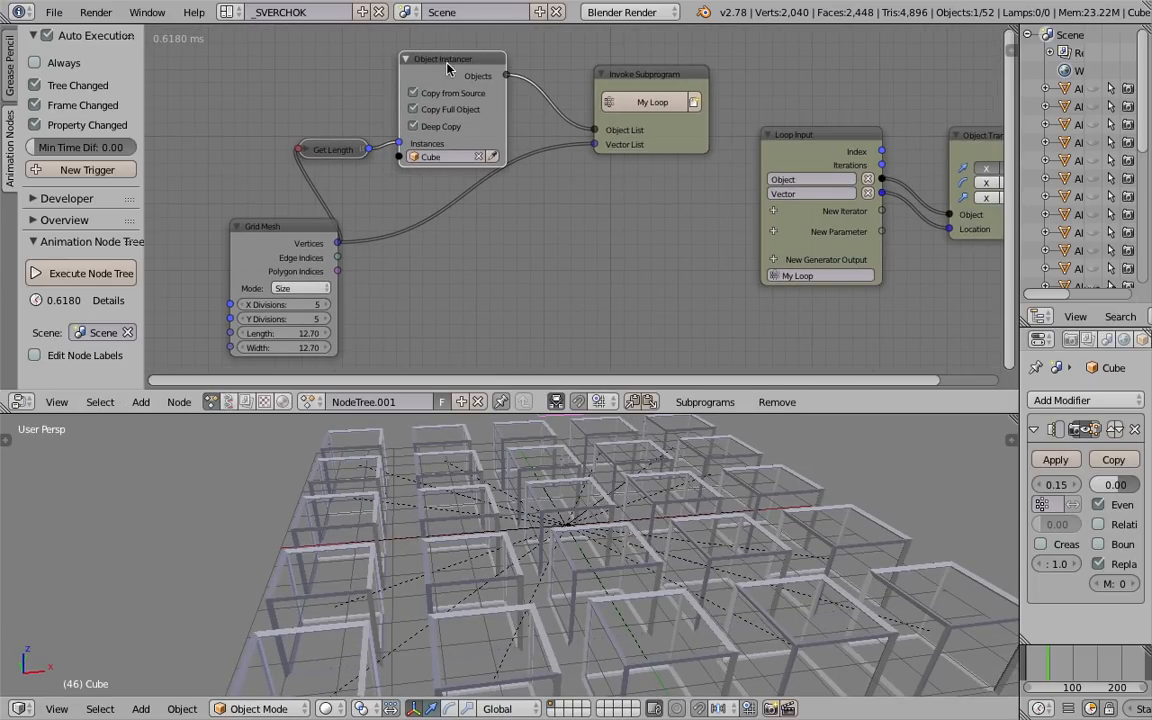
Step: Show the 3D view's display properties and switch the relationship lines off and on again
key(n)
scroll(942, 582, down, 5)
scroll(942, 582, down, 9)
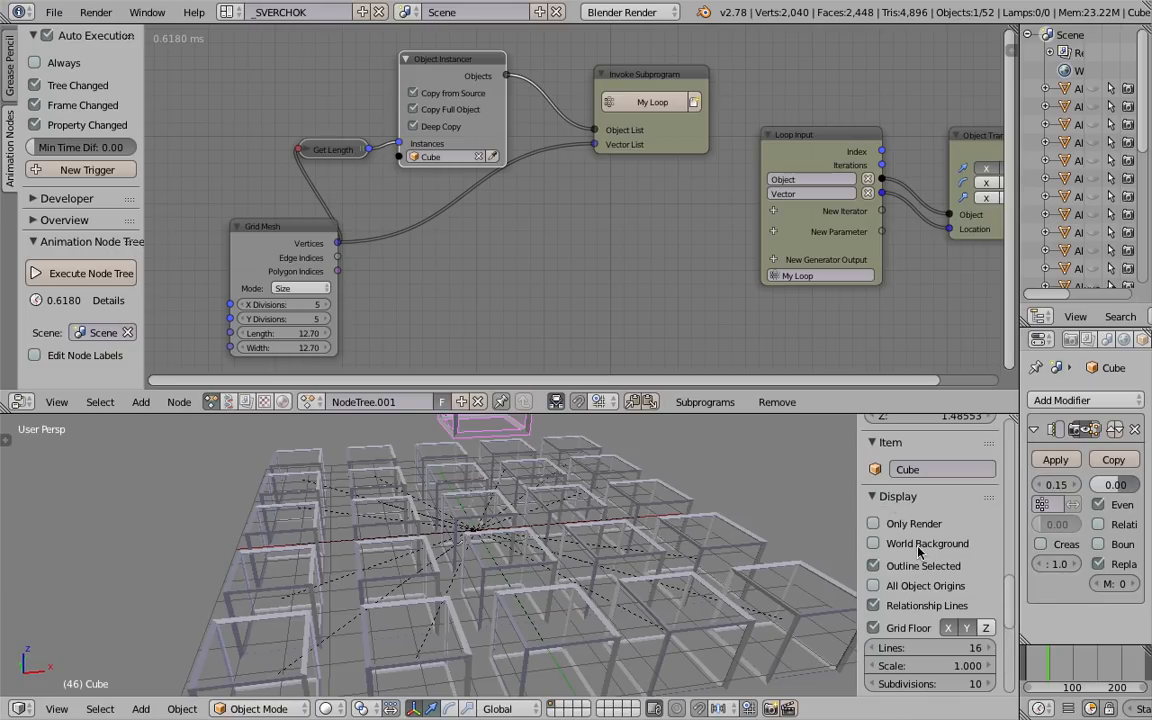
click(907, 607)
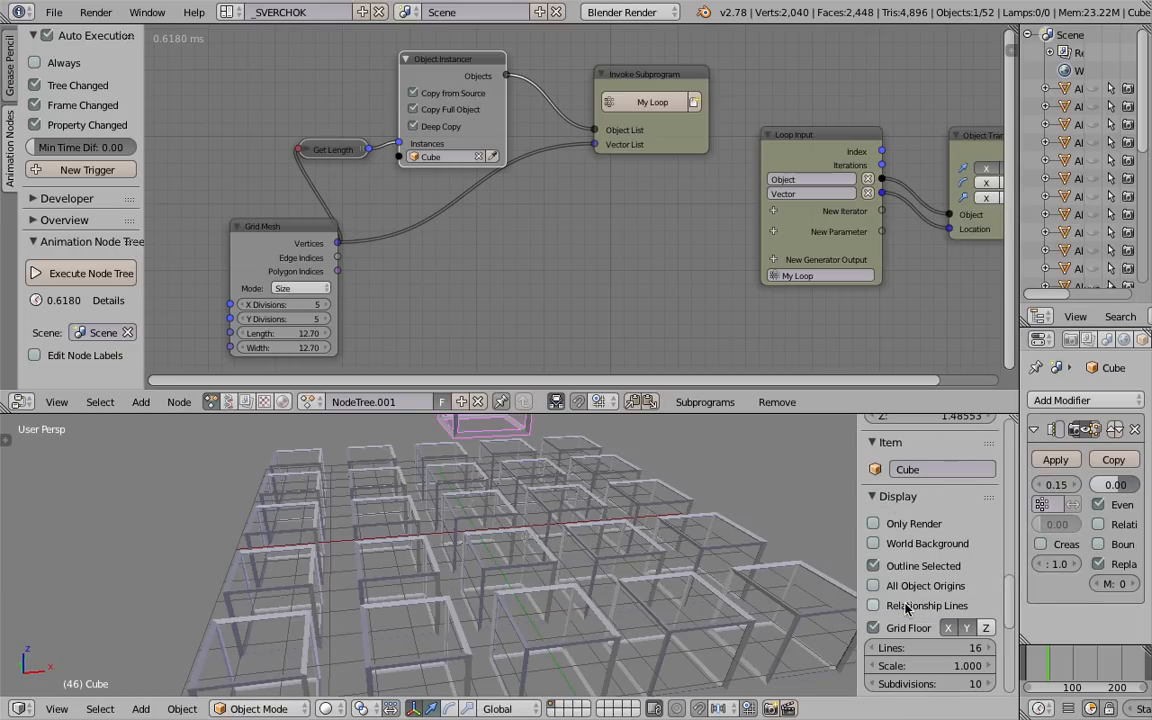
click(893, 607)
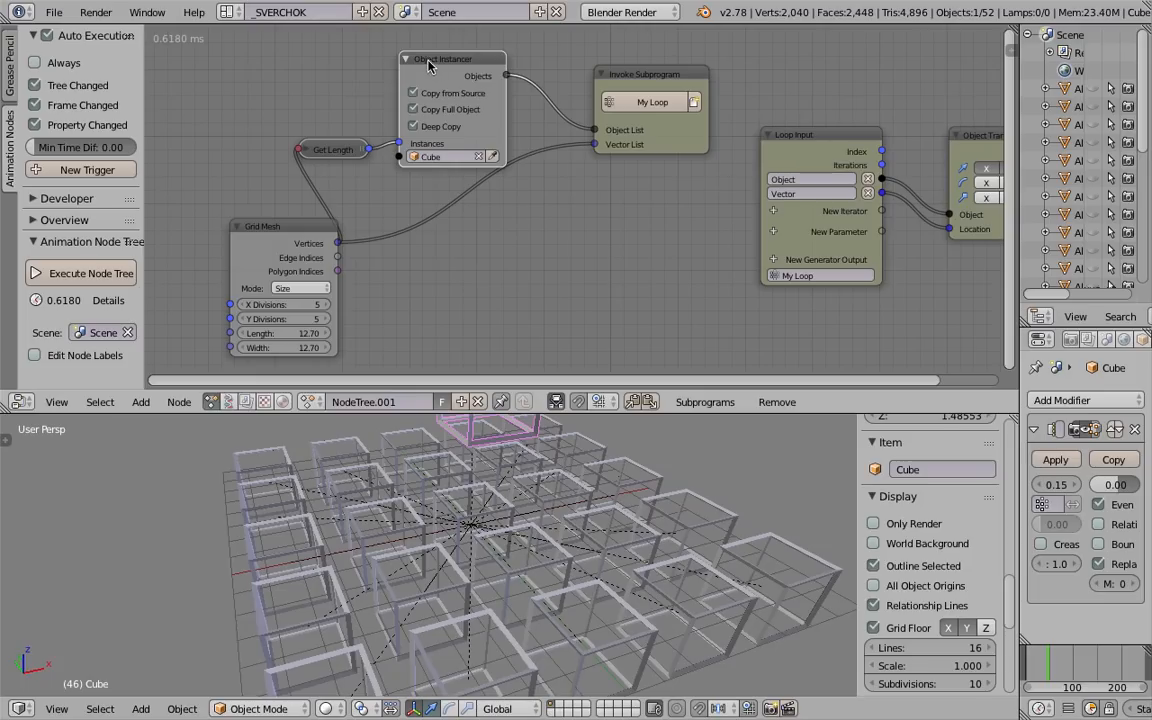
Step: Hide the relationship lines through the Object Instancer node's advanced settings
drag(412, 101, 418, 93)
middle_drag(418, 93, 432, 190)
scroll(489, 172, up, 7)
drag(479, 132, 490, 128)
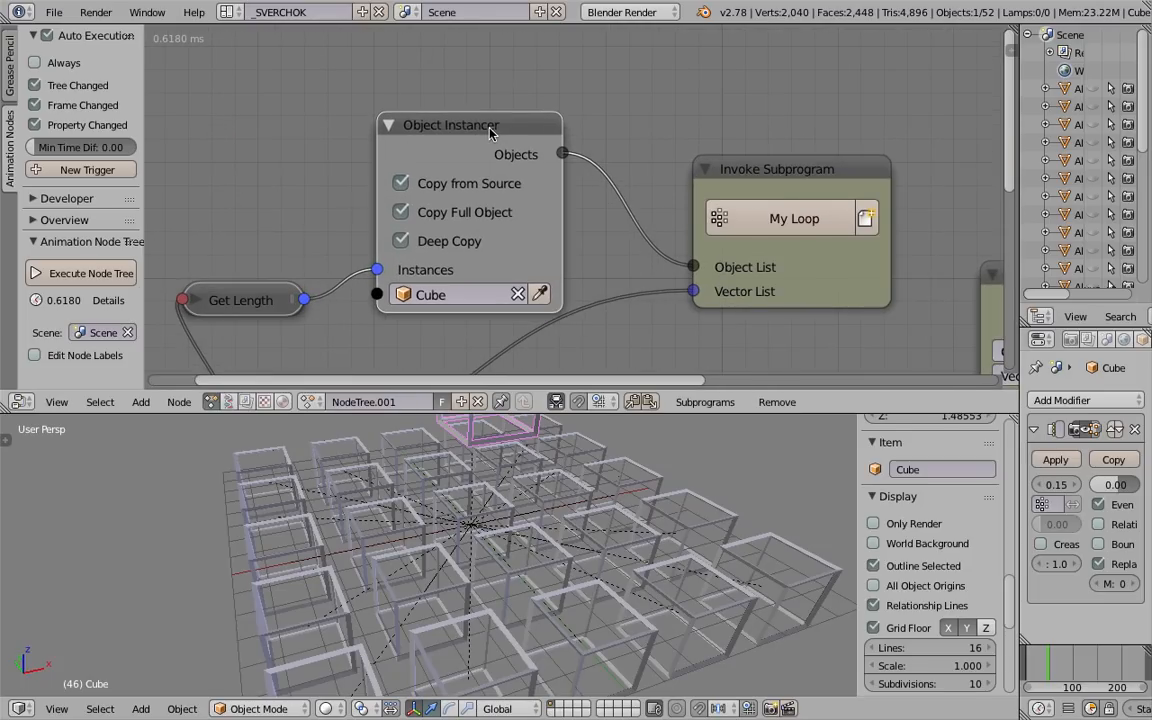
key(u)
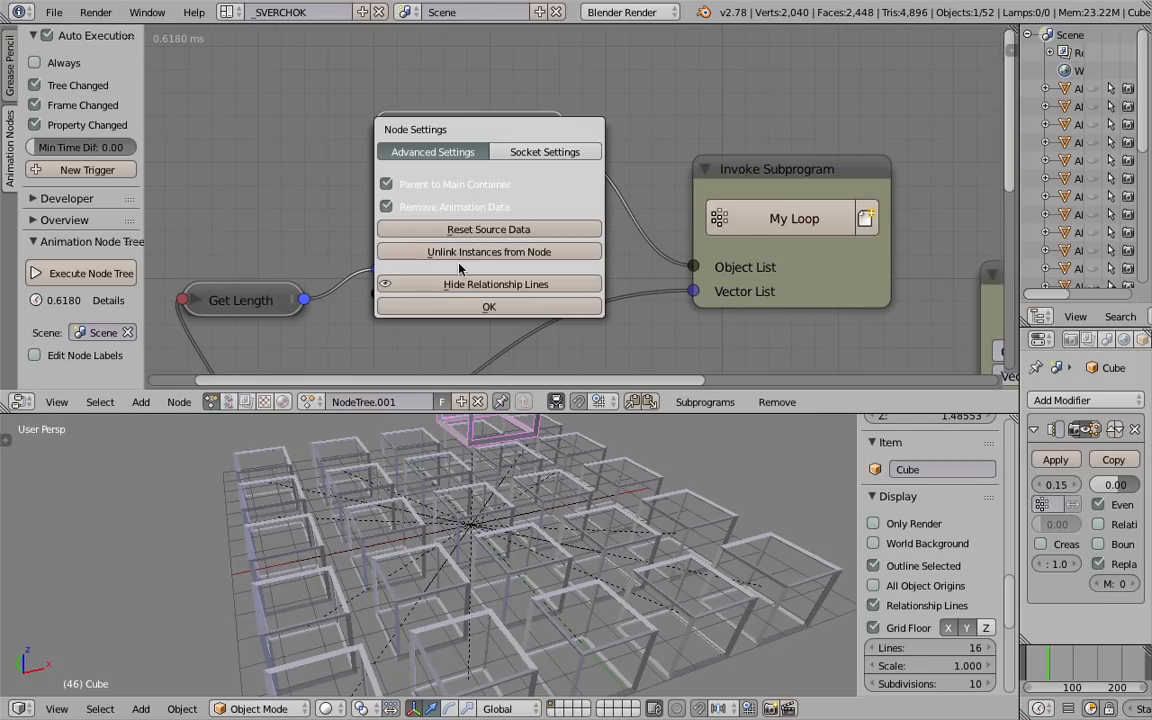
click(512, 287)
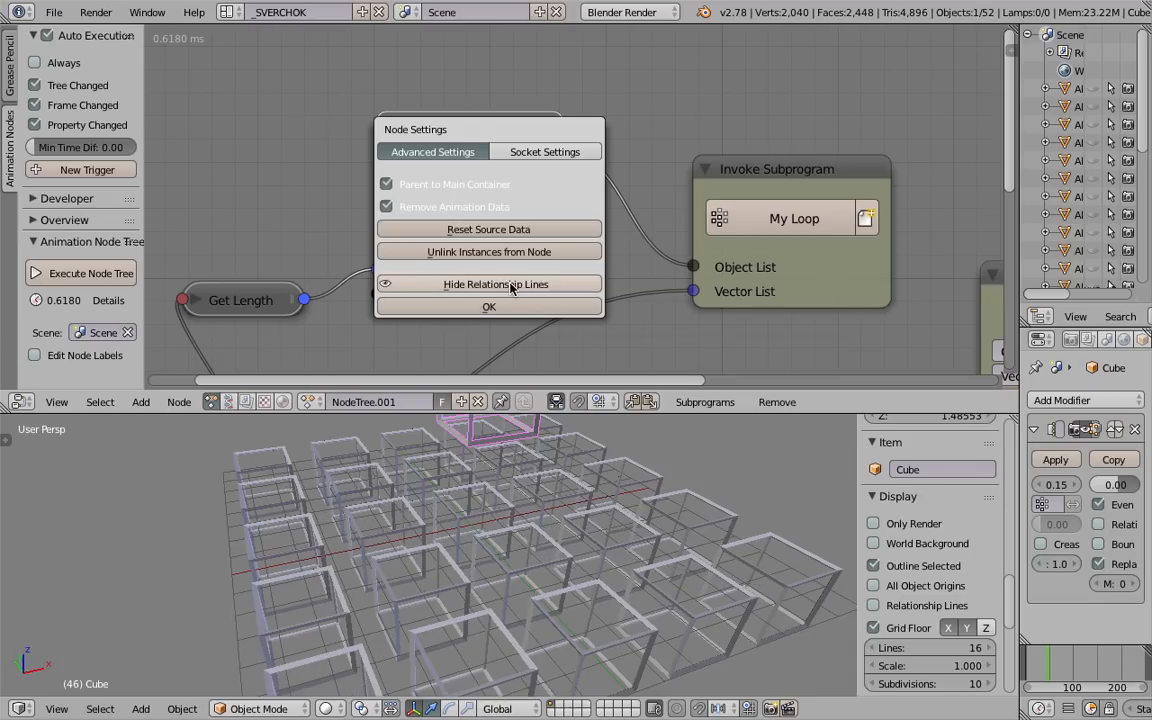
scroll(512, 280, down, 2)
scroll(500, 278, down, 3)
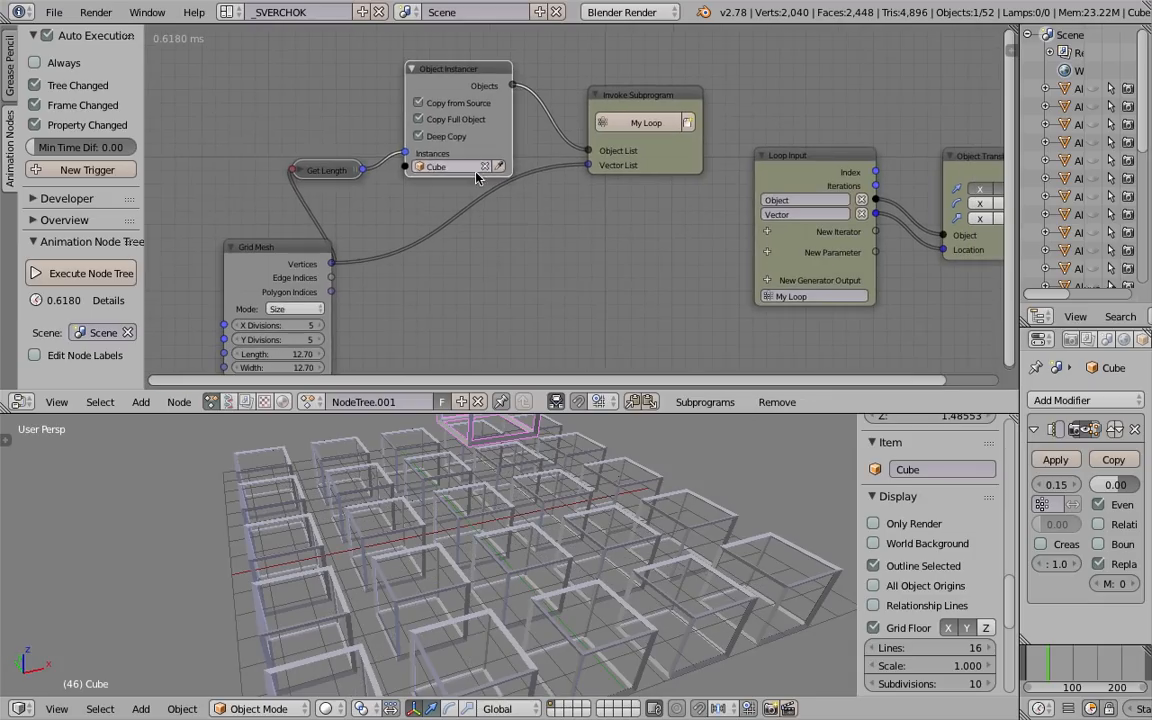
Step: Enable Matcap shading in the 3D view and choose the multicoloured normal-style matcap
mouse_move(480, 430)
middle_down()
mouse_move(483, 448)
mouse_move(614, 441)
mouse_move(720, 470)
middle_up()
scroll(924, 625, down, 8)
click(874, 557)
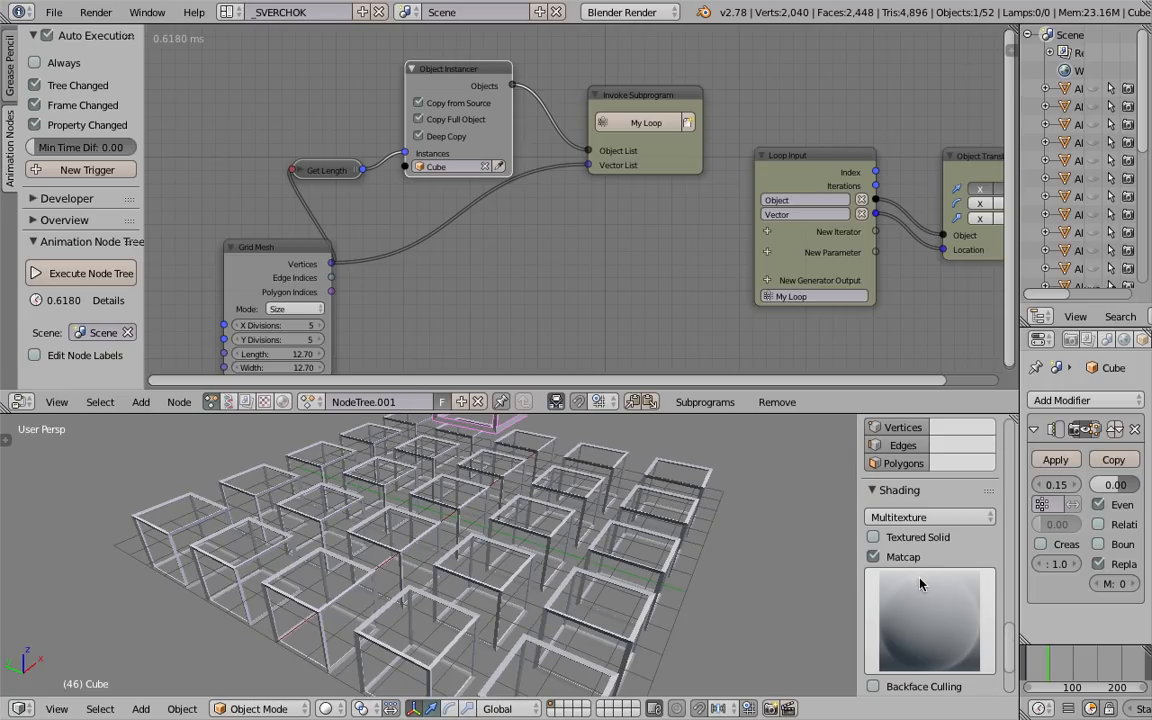
click(924, 603)
click(874, 540)
Step: Save the file with the instanced cube grid, overwriting the existing version
middle_drag(760, 510, 650, 556)
scroll(650, 556, down, 2)
key(ctrl+s)
click(649, 557)
Step: Select one of the instanced cubes in the grid
scroll(581, 283, down, 3)
middle_drag(450, 298, 417, 284)
right_click(542, 448)
middle_drag(542, 448, 555, 490)
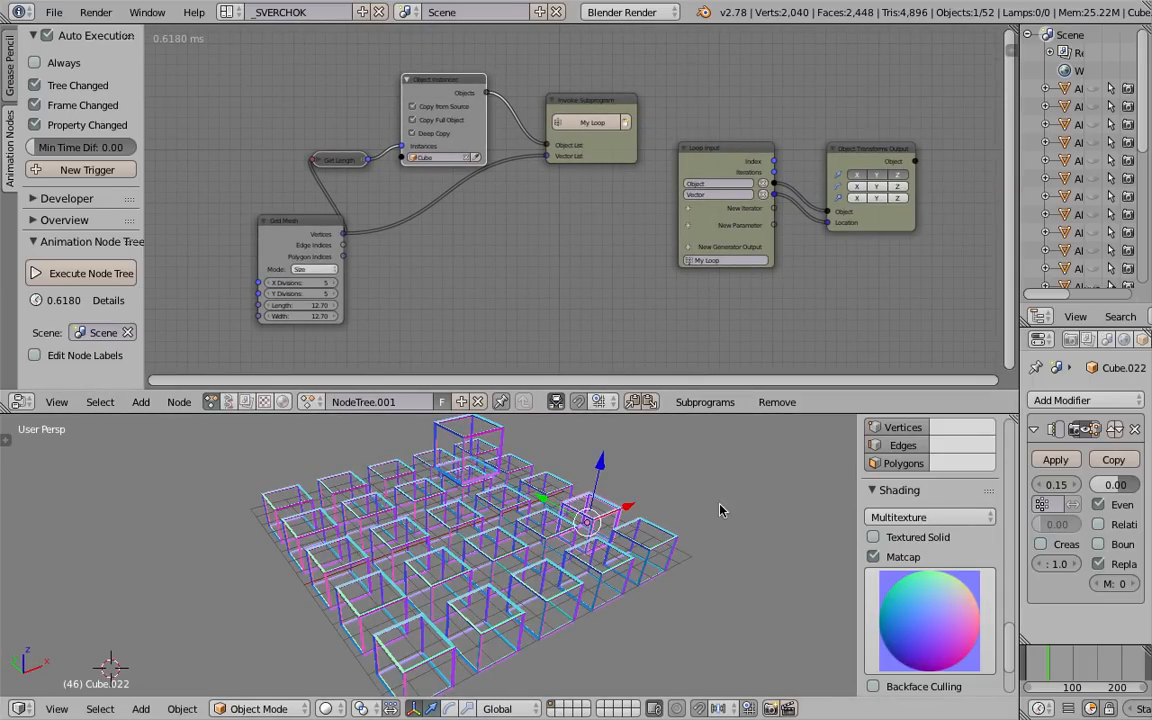
Step: Select several of the instanced cubes one after another along the grid, ending on the corner cube
right_click(560, 544)
right_click(526, 564)
right_click(586, 594)
right_click(615, 576)
right_click(655, 546)
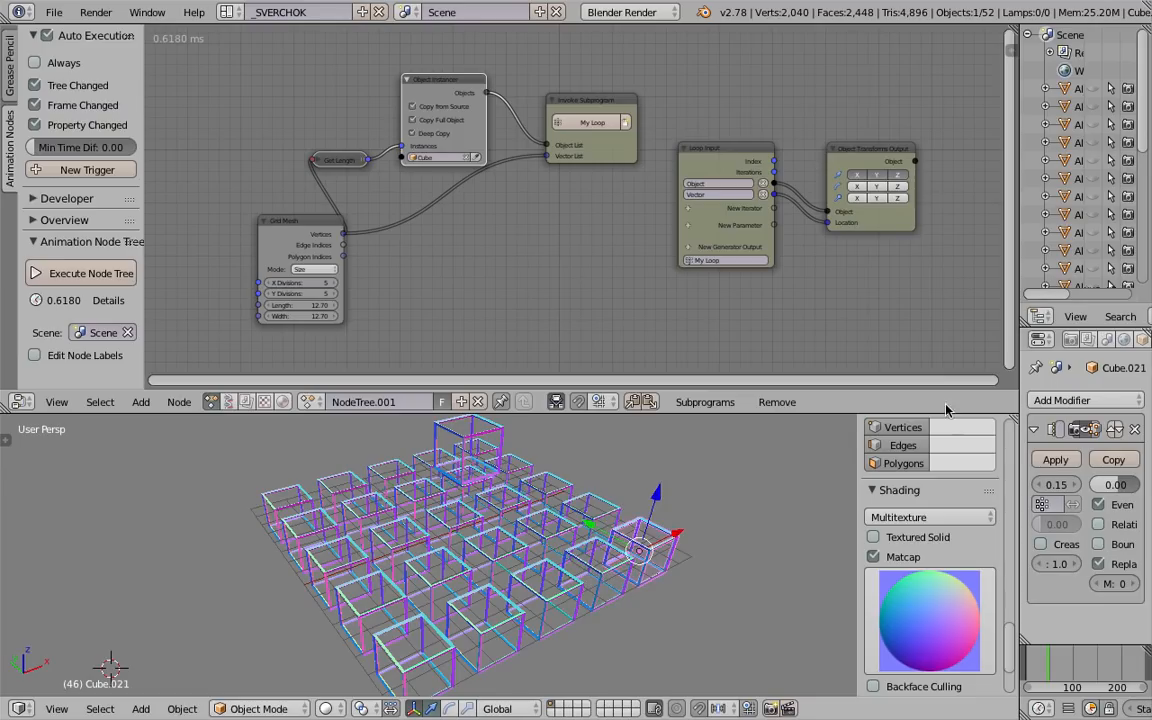
Step: Widen the properties editor and check the Wireframe modifier on several of the instanced cubes
drag(1018, 370, 816, 360)
right_click(423, 548)
right_click(402, 568)
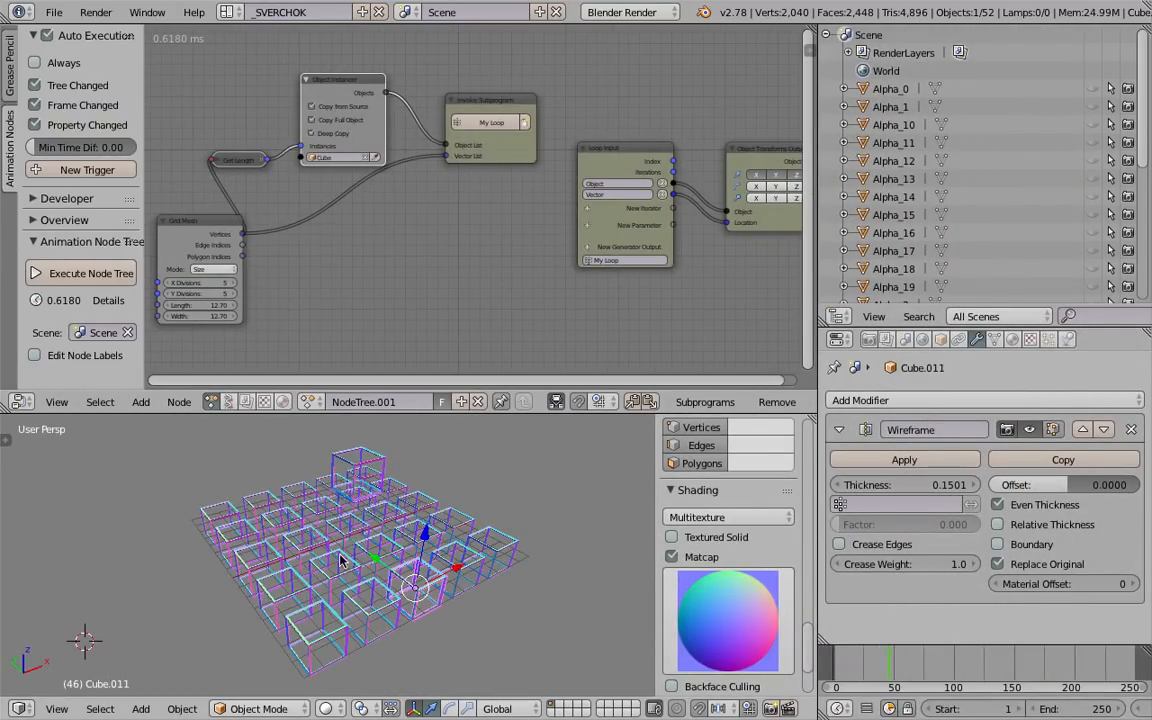
right_click(341, 557)
right_click(436, 546)
right_click(443, 517)
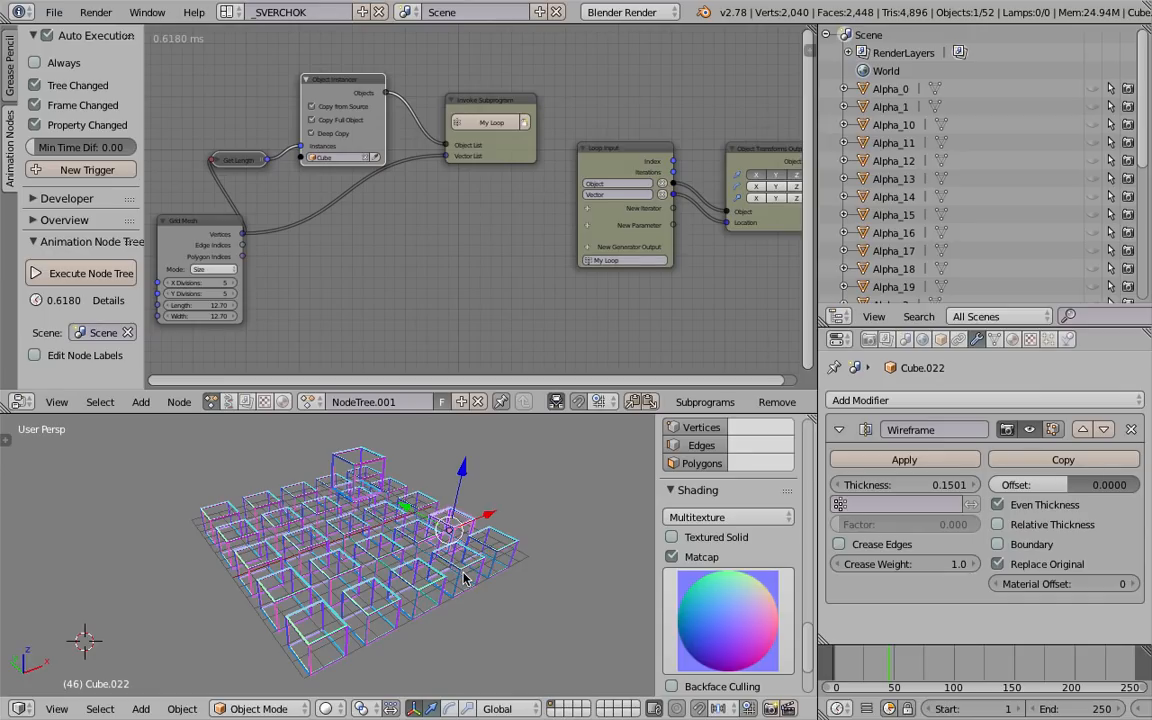
Step: Try a Displace modifier with strength 1.1 on the selected instanced cube
scroll(463, 578, up, 3)
click(880, 400)
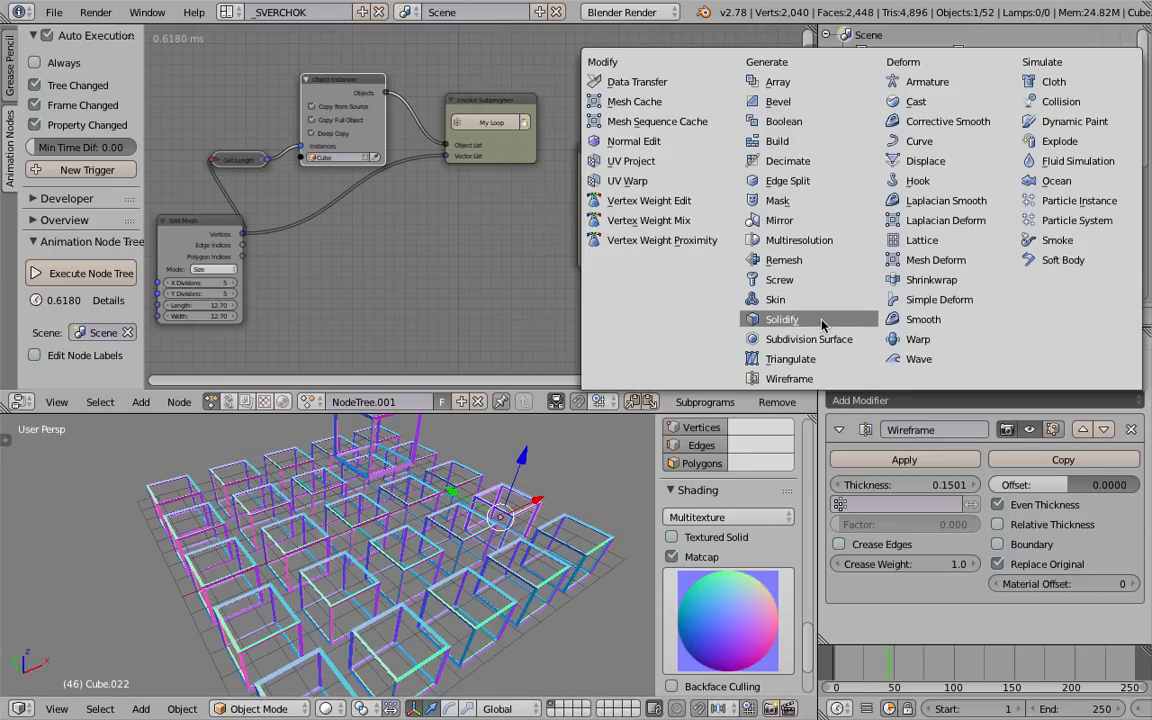
click(930, 166)
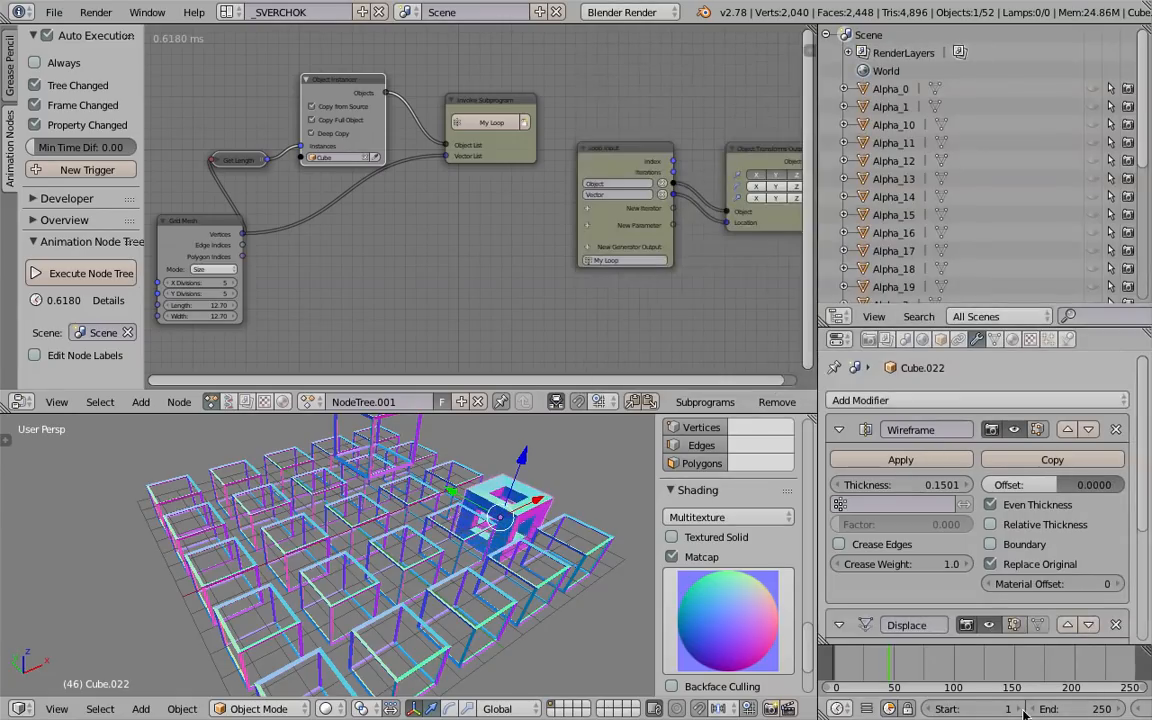
scroll(1046, 598, down, 5)
scroll(1046, 598, down, 1)
mouse_move(1049, 617)
mouse_down()
mouse_move(1130, 617)
mouse_move(1020, 617)
mouse_move(1070, 617)
mouse_up()
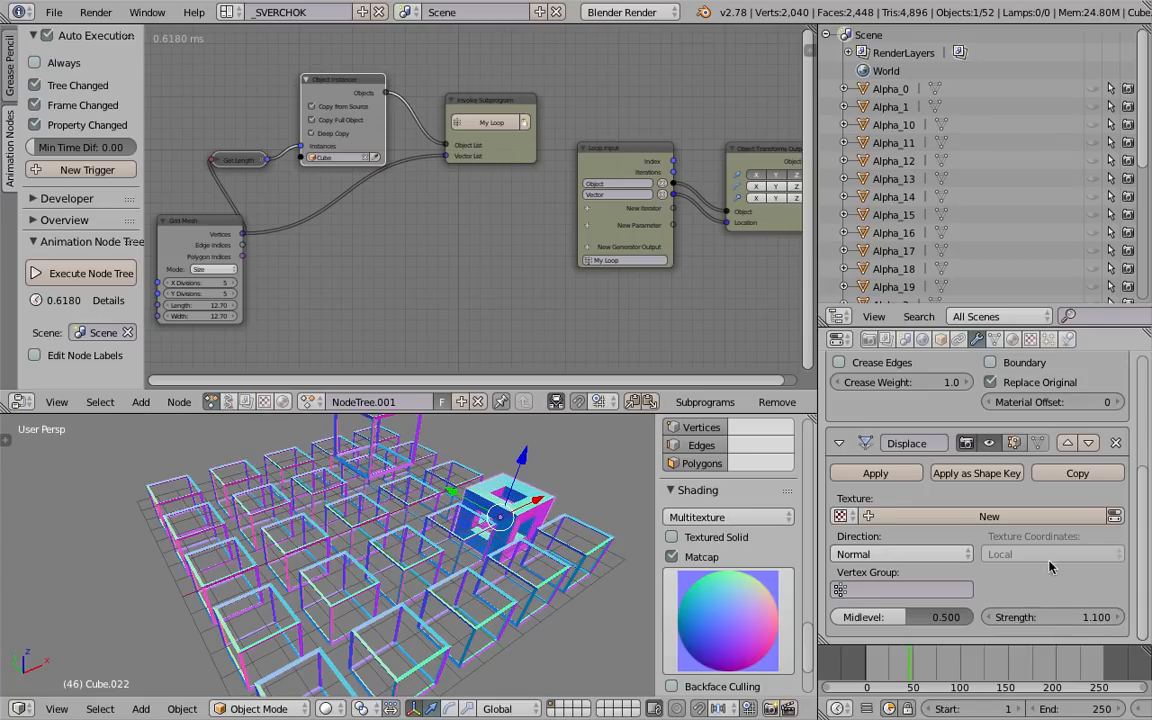
click(1116, 443)
Step: Add a Displace modifier with strength 1.4 to the source cube above the grid
middle_drag(582, 520, 372, 470)
right_click(412, 493)
scroll(882, 428, up, 5)
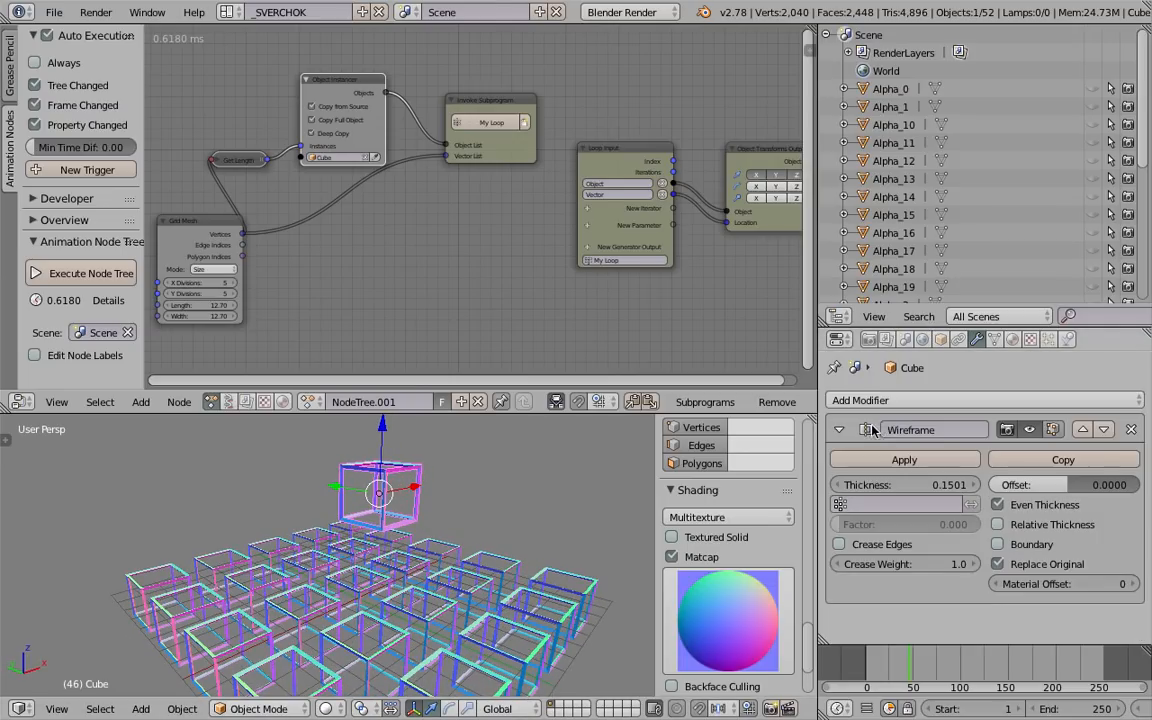
click(845, 400)
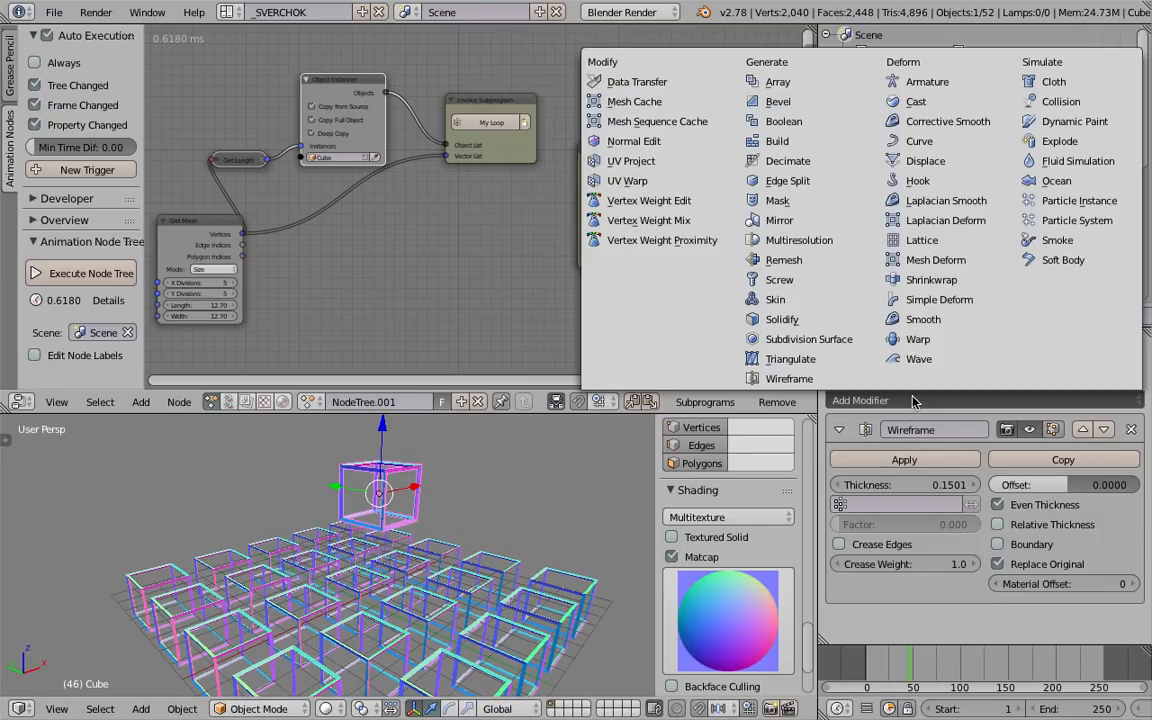
click(925, 161)
scroll(1031, 556, down, 5)
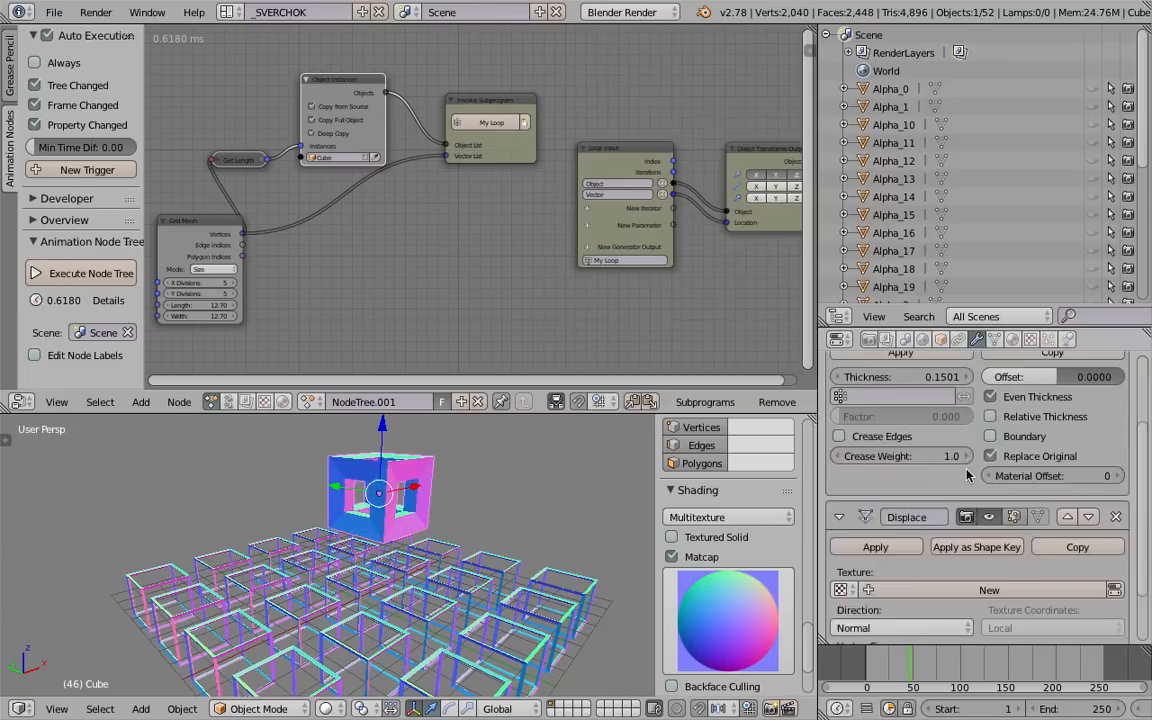
mouse_move(1060, 620)
mouse_down()
mouse_move(1120, 620)
mouse_move(1070, 620)
mouse_move(1083, 620)
mouse_up()
middle_drag(512, 472, 477, 499)
Step: Reset the source data in the Object Instancer's advanced settings to pass the source cube's modifiers to the instances
scroll(360, 98, up, 3)
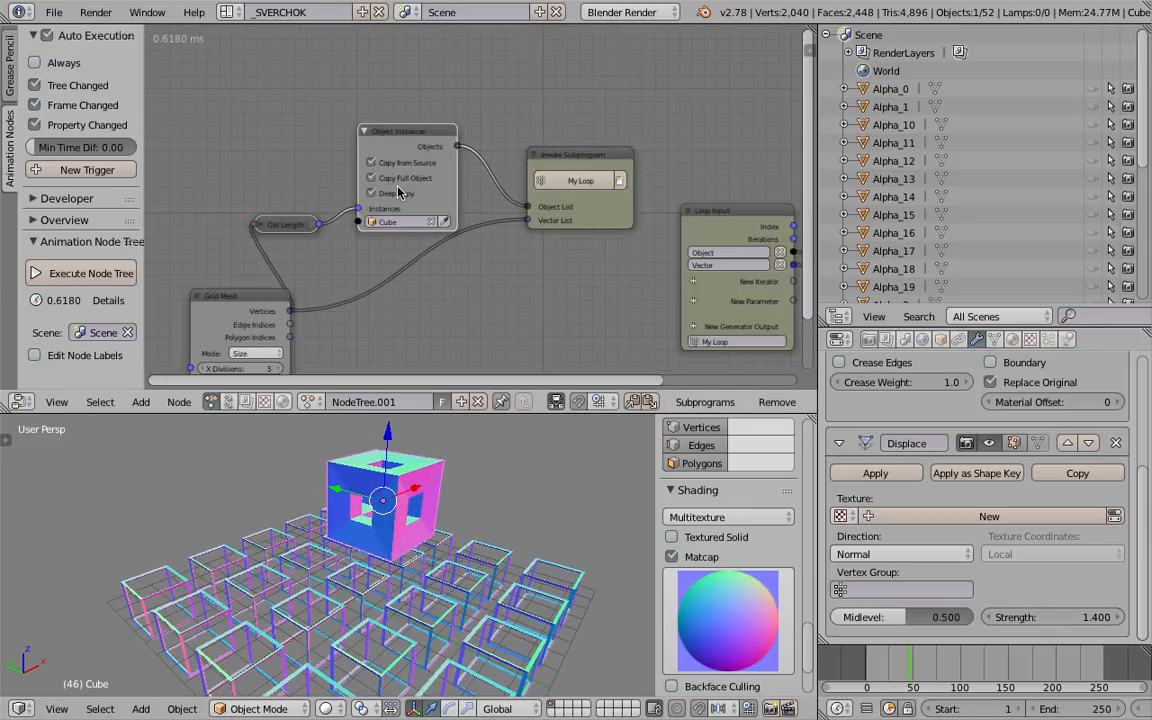
drag(365, 98, 373, 84)
middle_drag(373, 84, 403, 150)
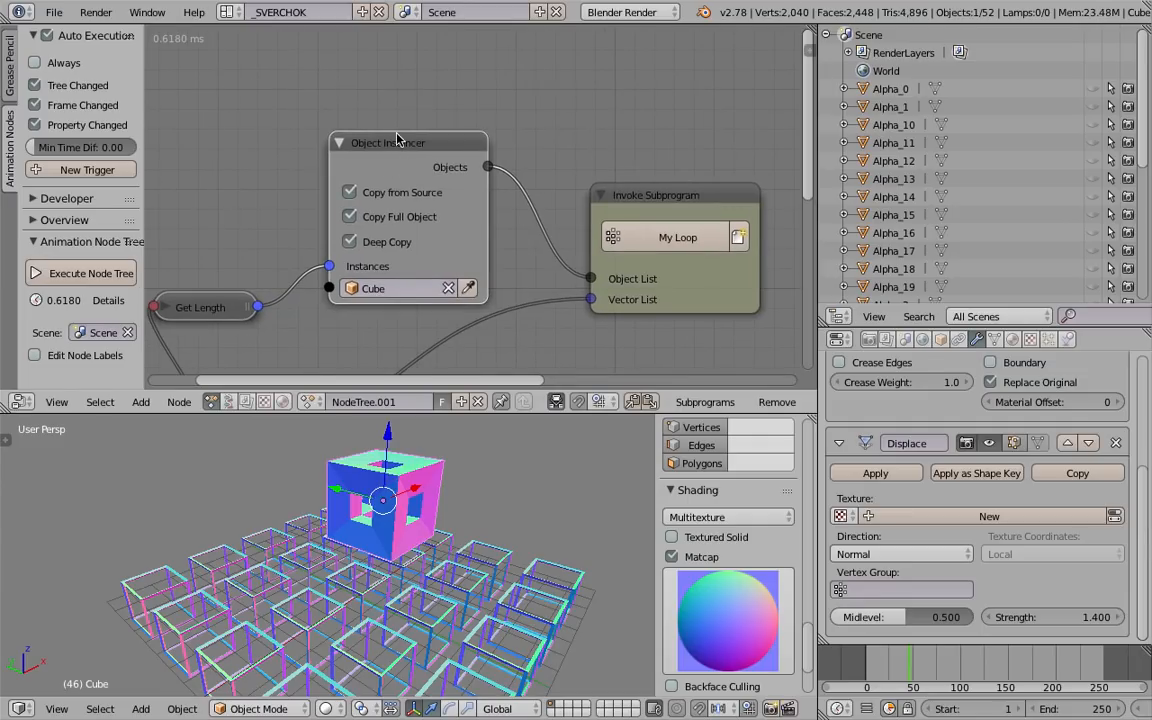
drag(403, 146, 389, 136)
key(u)
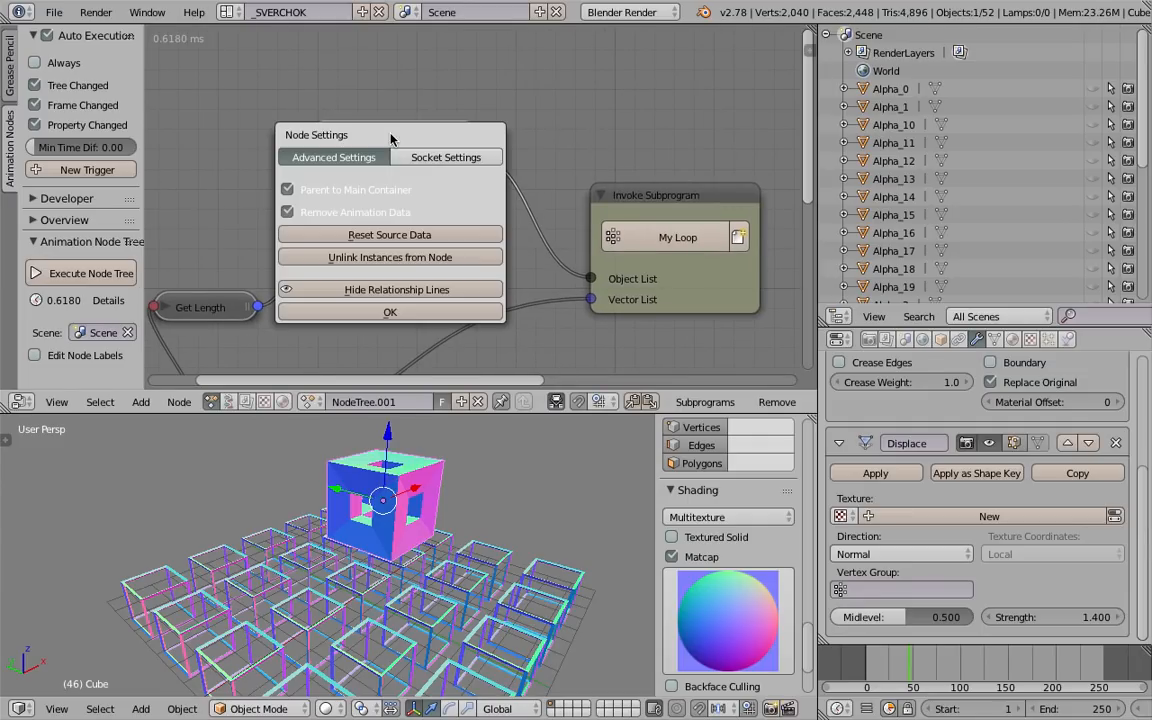
click(418, 236)
middle_drag(476, 556, 420, 543)
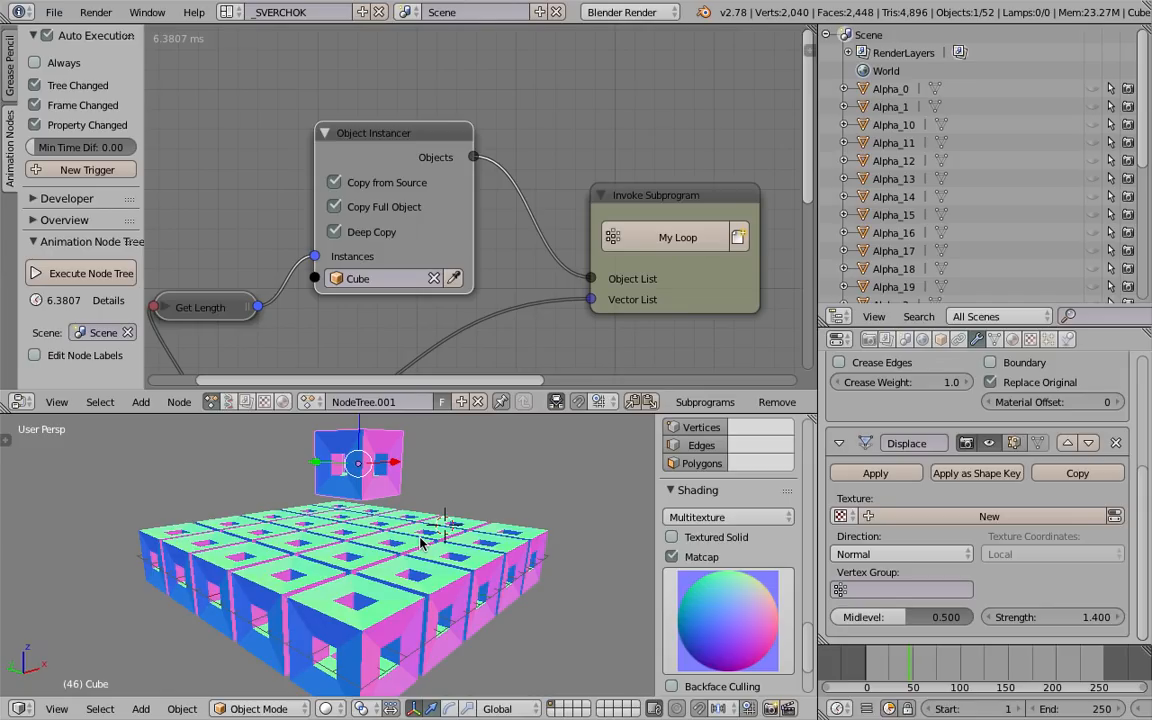
middle_drag(423, 541, 445, 558)
Step: Narrow the properties editor and save the file with the displaced cube grid, overwriting the existing version
scroll(473, 230, down, 3)
middle_drag(589, 262, 446, 195)
drag(815, 290, 893, 290)
scroll(1035, 533, up, 5)
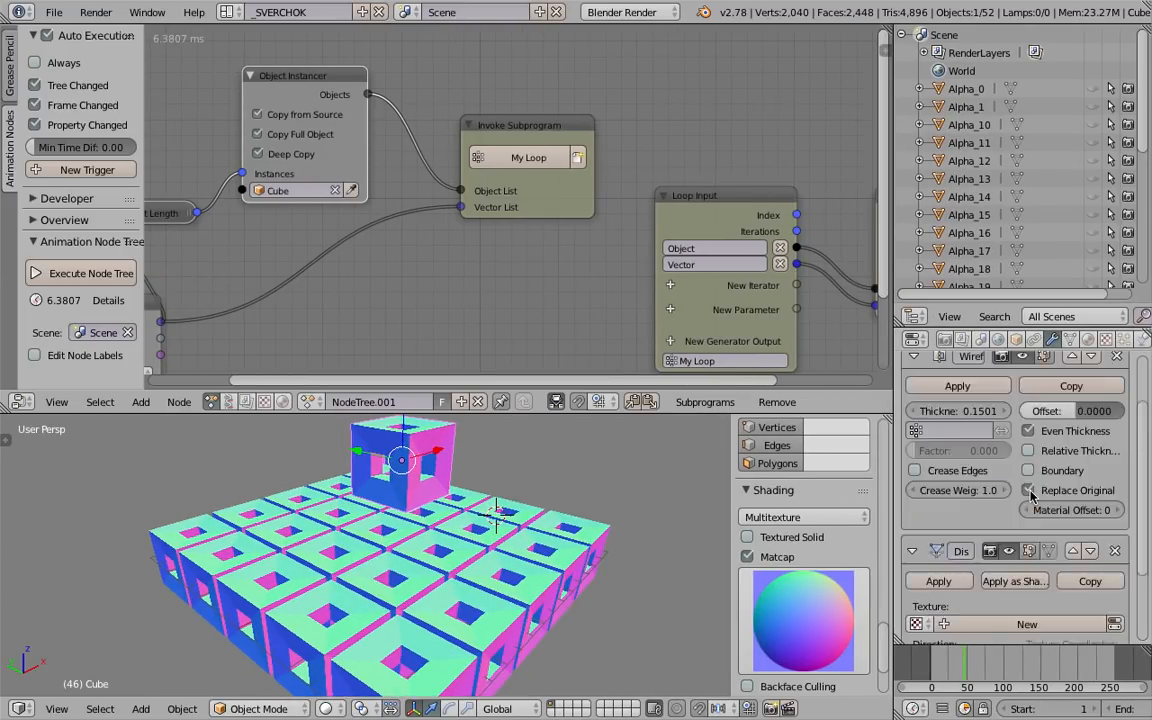
scroll(1029, 506, down, 2)
key(ctrl+s)
click(887, 413)
Step: Shift the Loop Input node slightly away from Invoke Subprogram and save over the existing file
scroll(801, 267, down, 2)
middle_drag(801, 267, 573, 250)
click(531, 187)
drag(531, 187, 552, 187)
key(ctrl+s)
click(542, 187)
Step: Move the Object Transforms Output node slightly further from Loop Input and save the file again
middle_drag(544, 184, 443, 170)
drag(578, 176, 603, 183)
middle_drag(625, 190, 515, 192)
scroll(600, 190, up, 1)
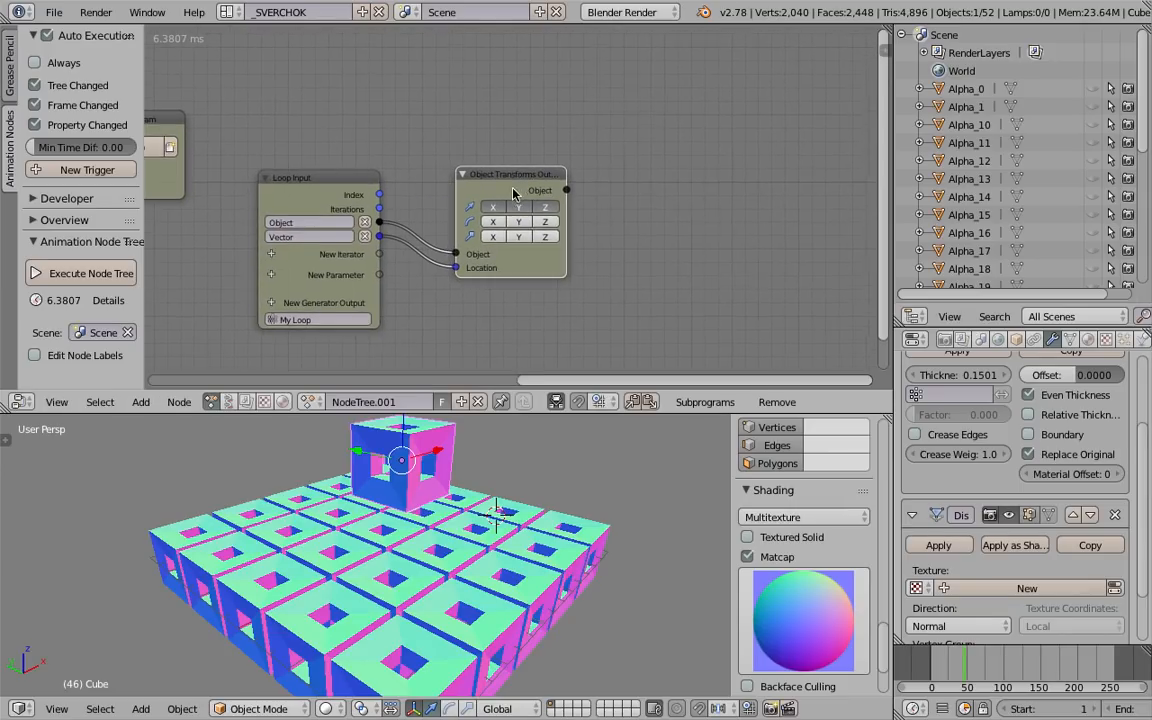
middle_drag(678, 190, 604, 190)
scroll(604, 190, up, 1)
mouse_move(462, 526)
middle_down()
mouse_move(452, 538)
mouse_move(470, 514)
middle_up()
key(ctrl+s)
click(686, 301)
Step: Set the Displace modifier's strength to 1.3 on one front-row instanced cube only
scroll(1007, 440, up, 3)
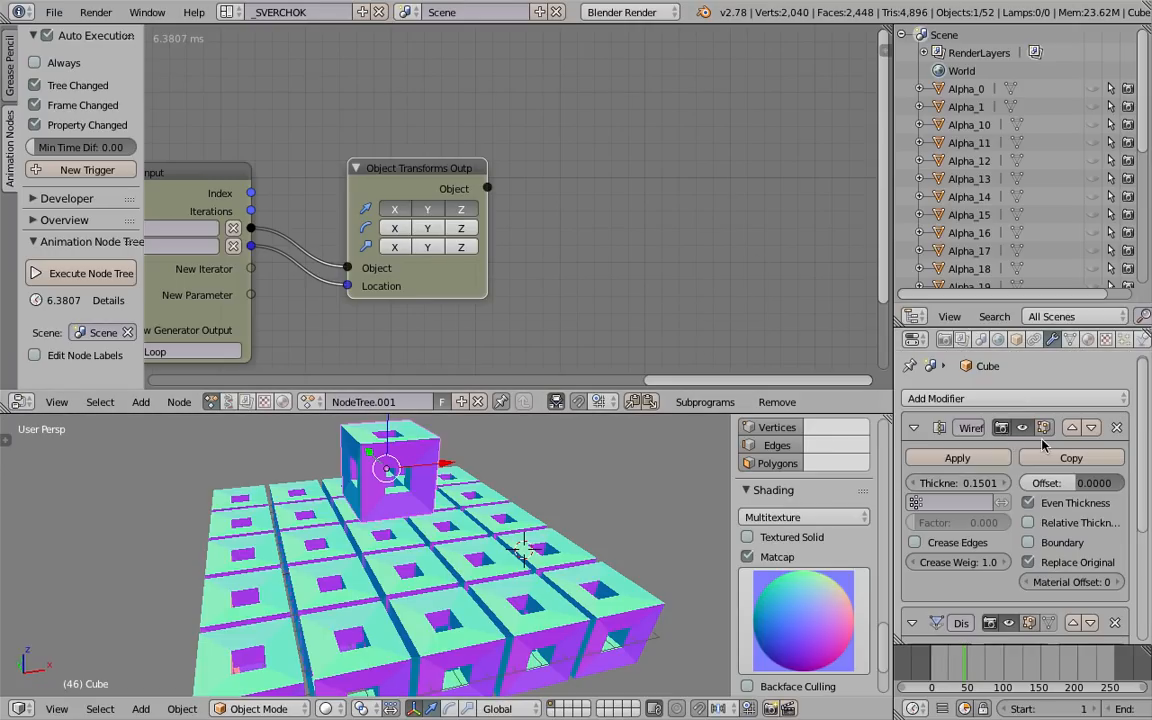
middle_drag(548, 555, 574, 546)
right_click(568, 578)
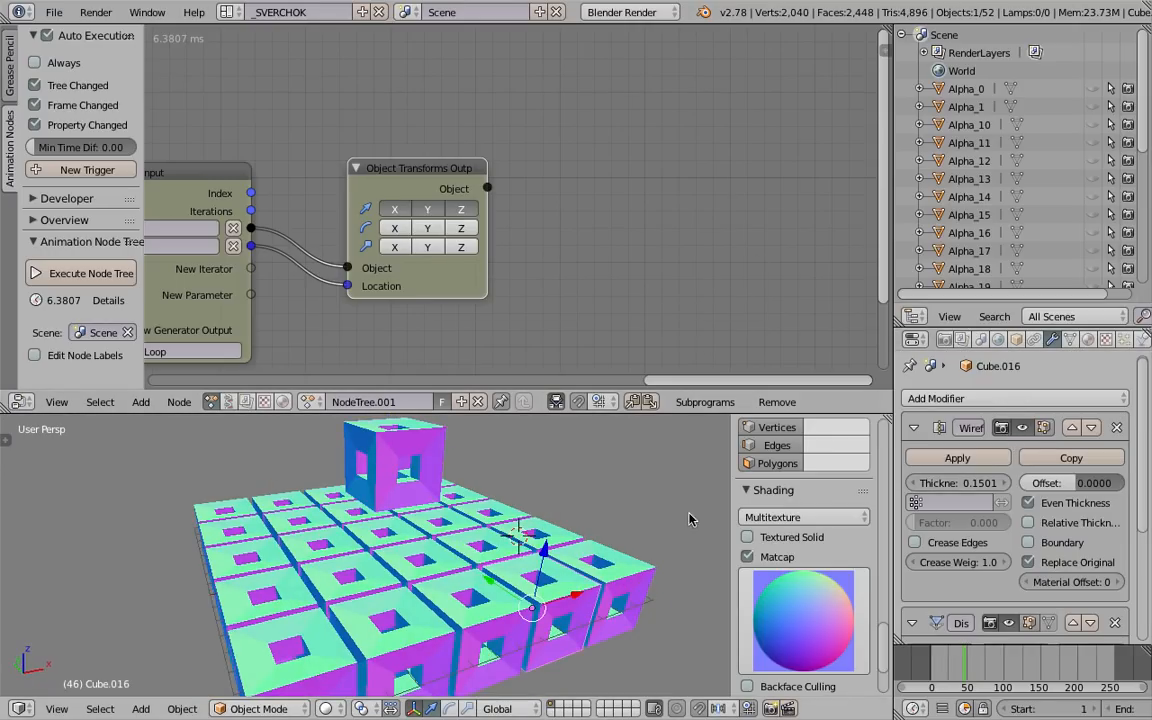
scroll(1051, 545, down, 5)
drag(1077, 614, 1076, 614)
middle_drag(558, 572, 472, 568)
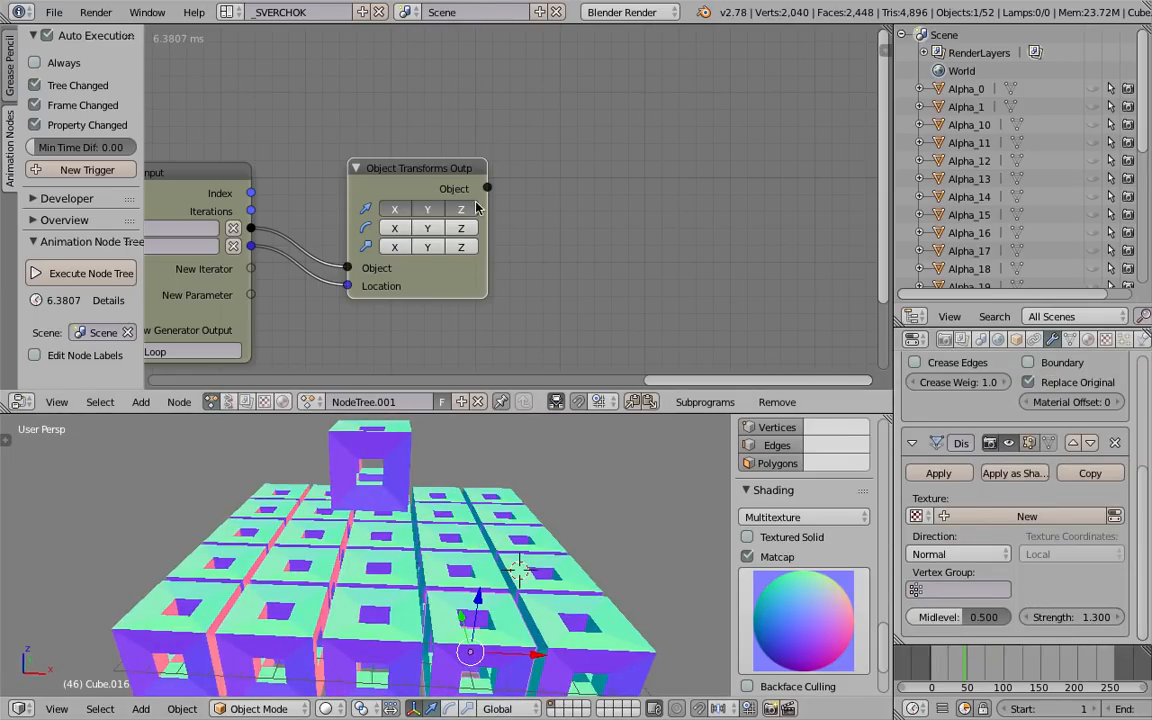
Step: Save the file with the individually adjusted instance, overwriting the existing version
scroll(446, 188, down, 4)
middle_drag(340, 198, 558, 180)
key(ctrl+s)
click(558, 180)
middle_drag(387, 197, 526, 203)
scroll(394, 199, down, 1)
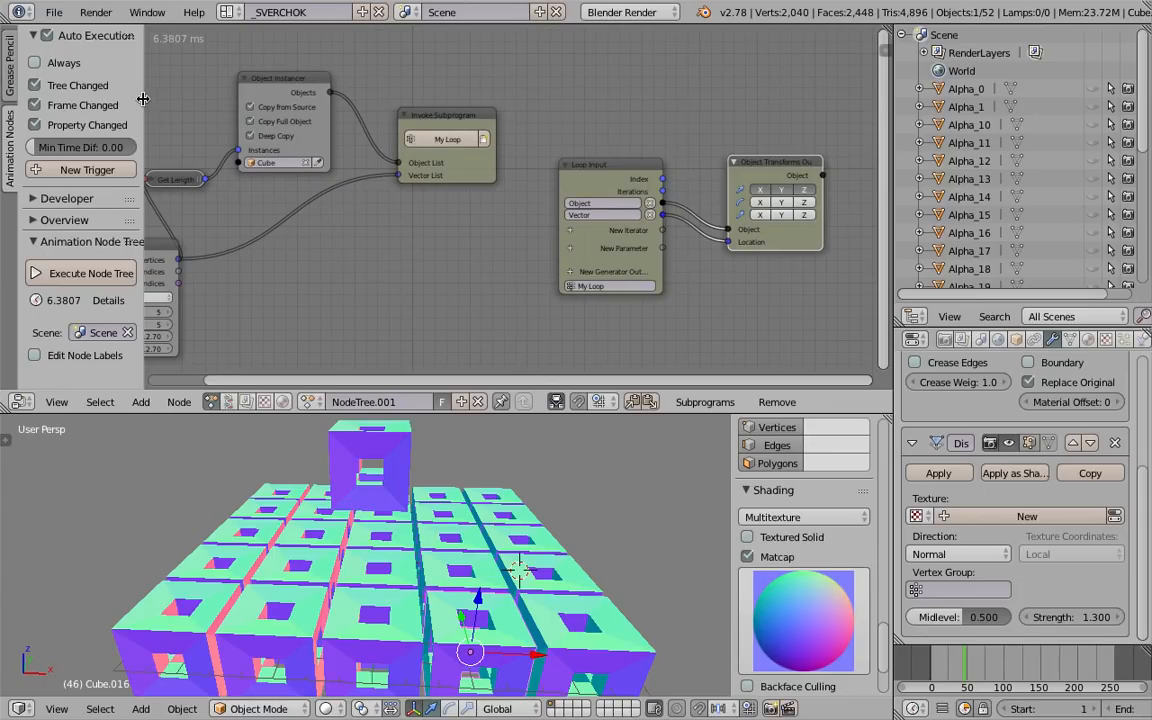
Step: Widen the node editor, collapsing its tool shelf, and move the Grid Mesh node away from Get Length
drag(143, 99, 12, 104)
middle_drag(62, 111, 238, 104)
scroll(240, 105, up, 2)
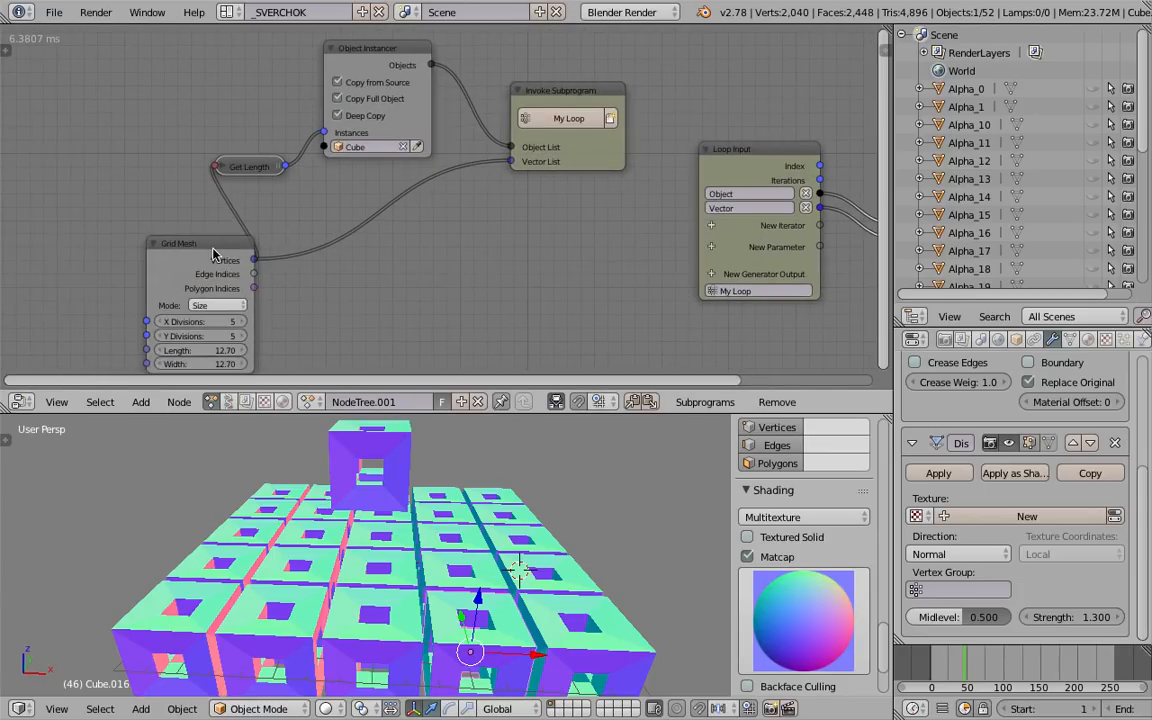
drag(213, 254, 126, 251)
scroll(522, 195, down, 2)
middle_drag(851, 183, 755, 178)
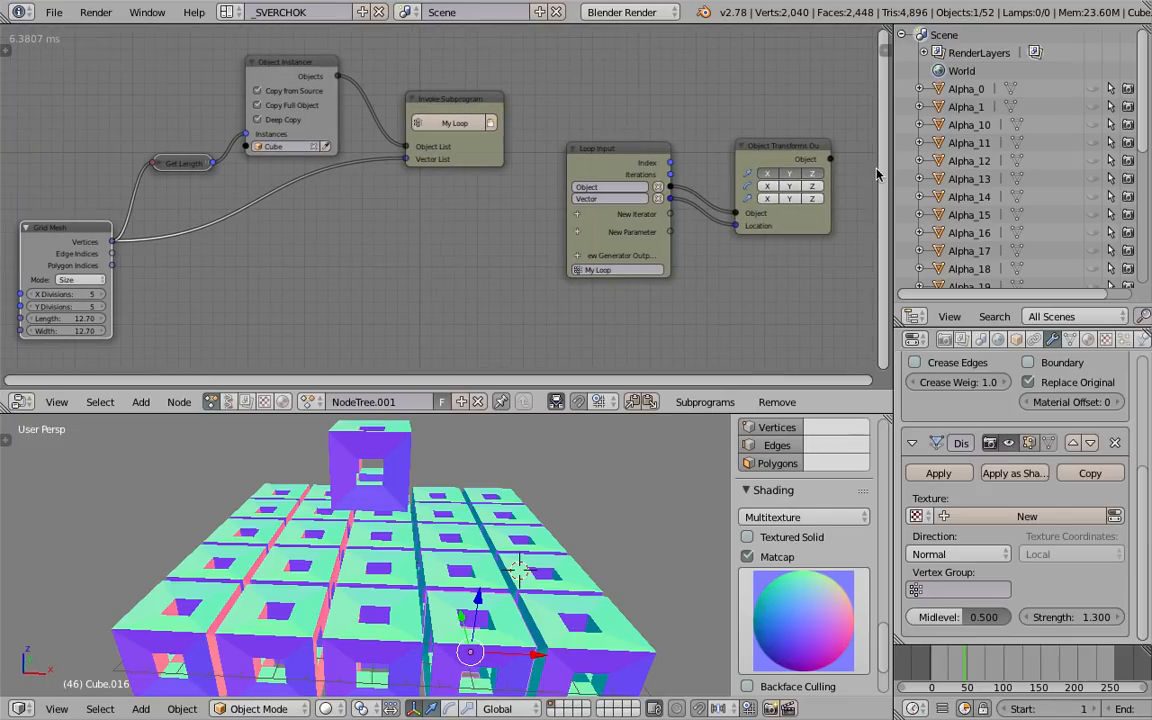
drag(890, 175, 956, 176)
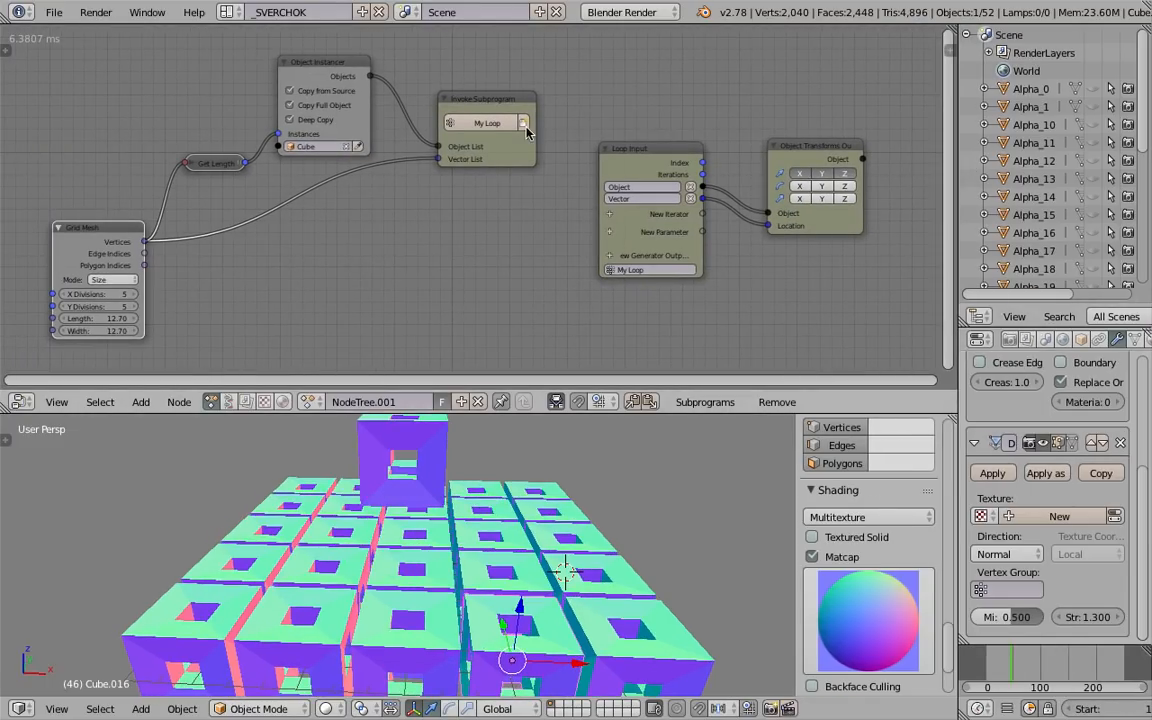
Step: Tidy the node layout by repositioning the Invoke Subprogram, Loop Input, Object Transforms Output and Grid Mesh nodes
middle_drag(477, 116, 480, 133)
drag(479, 133, 480, 153)
scroll(480, 153, up, 2)
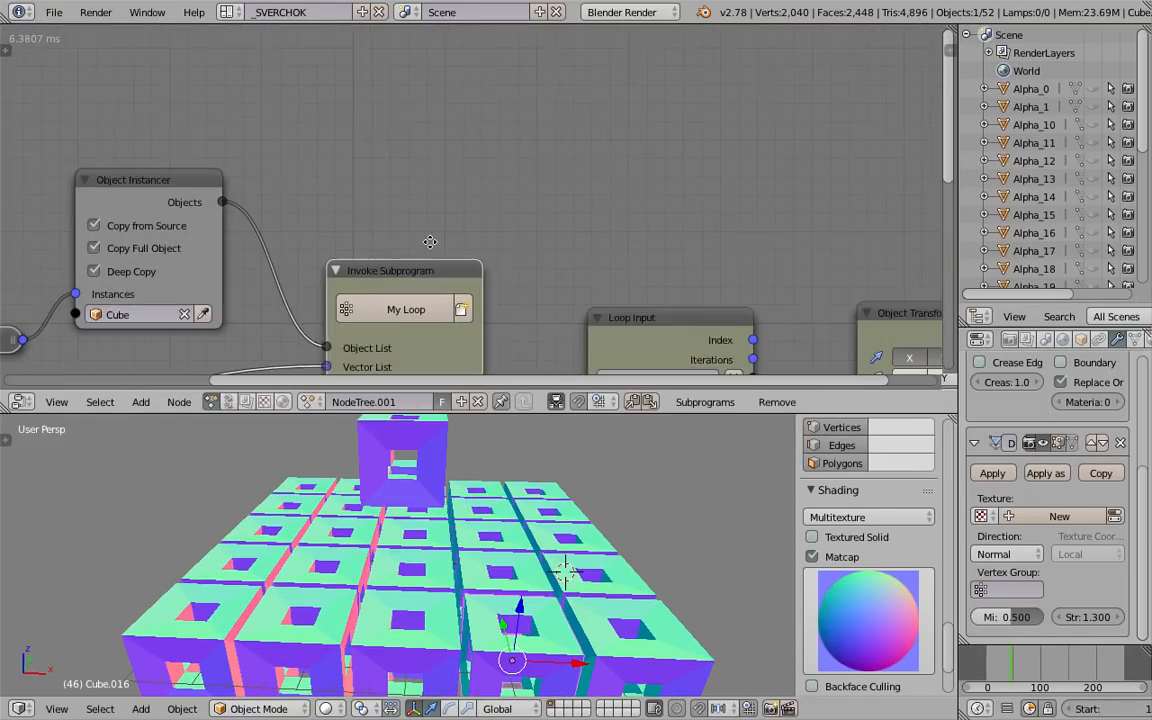
drag(597, 263, 600, 210)
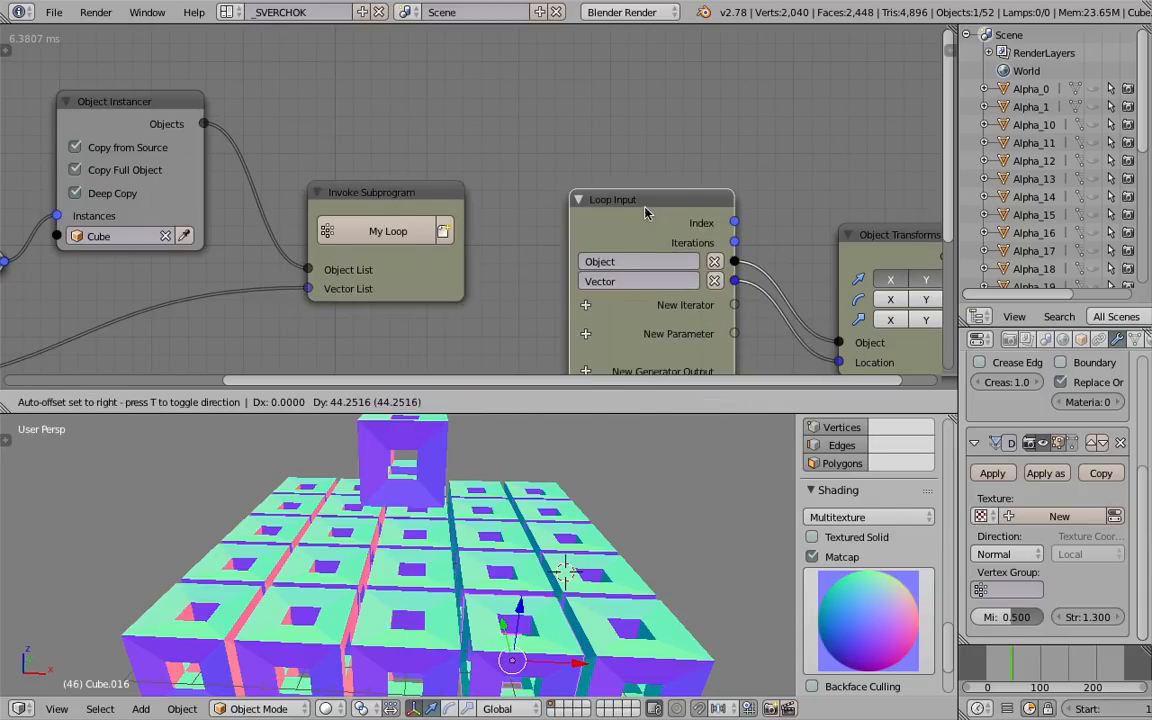
scroll(600, 210, down, 2)
drag(811, 188, 774, 164)
middle_drag(540, 175, 608, 155)
drag(110, 261, 108, 235)
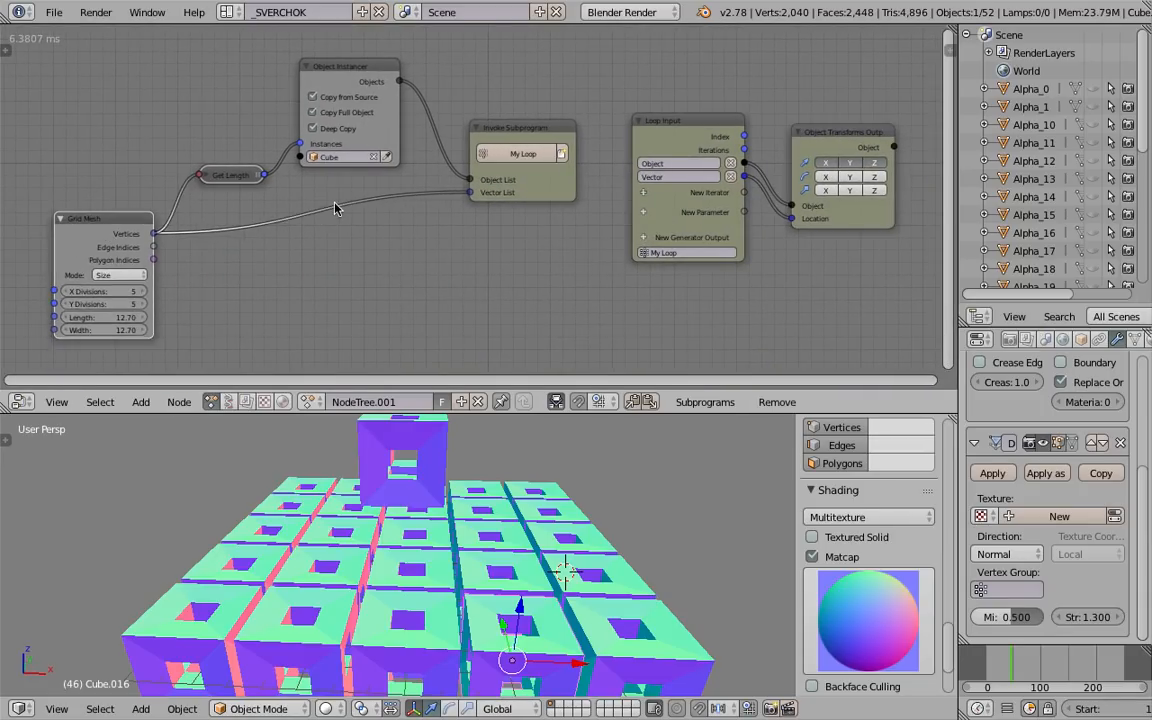
middle_drag(579, 161, 572, 161)
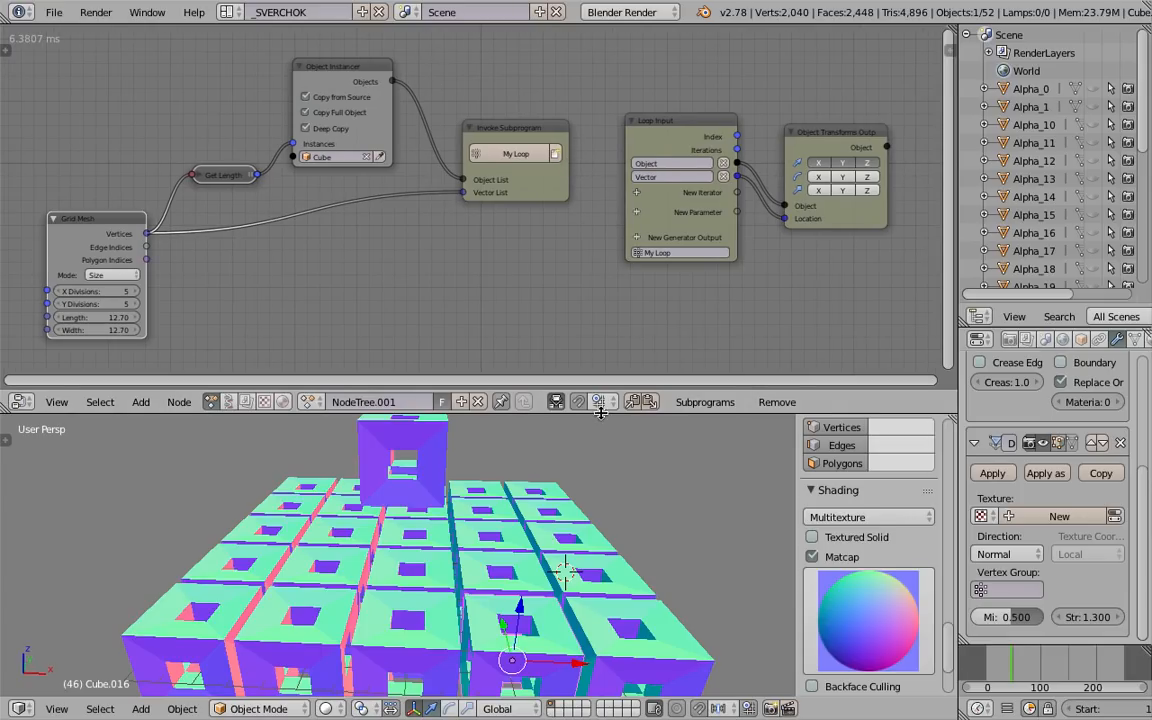
Step: Make the node editor taller and adjust the positions of the Invoke Subprogram and Object Instancer nodes
drag(602, 413, 602, 438)
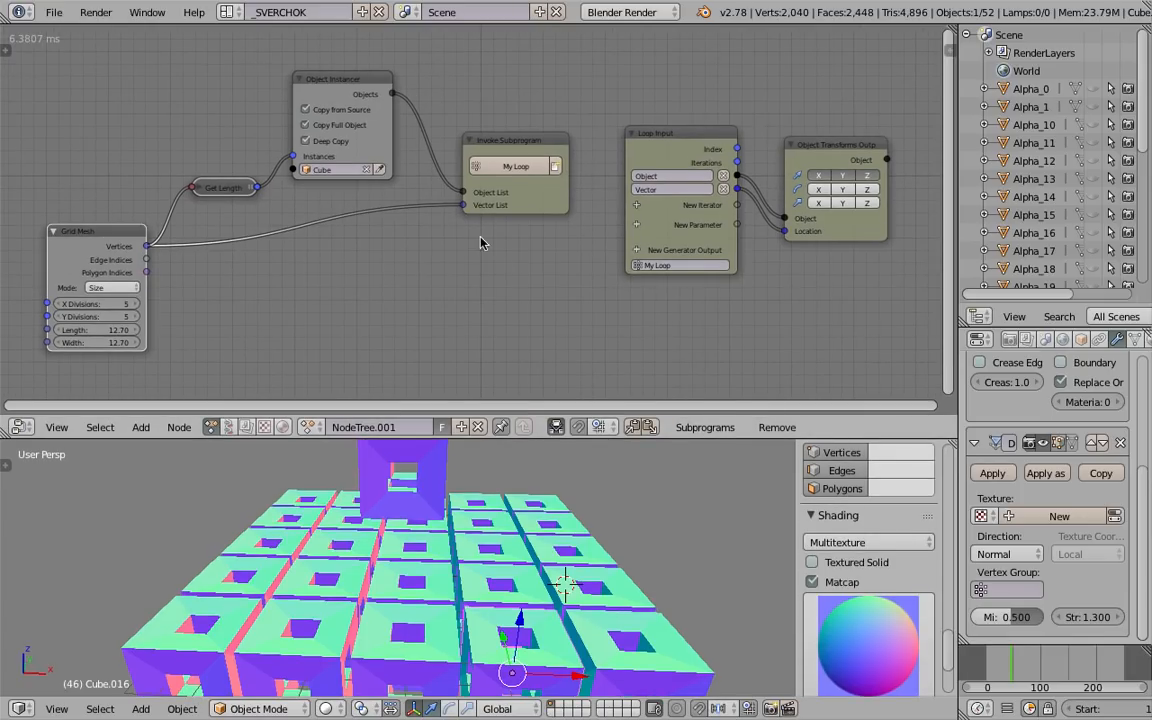
middle_drag(613, 151, 617, 153)
drag(532, 155, 514, 143)
drag(343, 104, 329, 107)
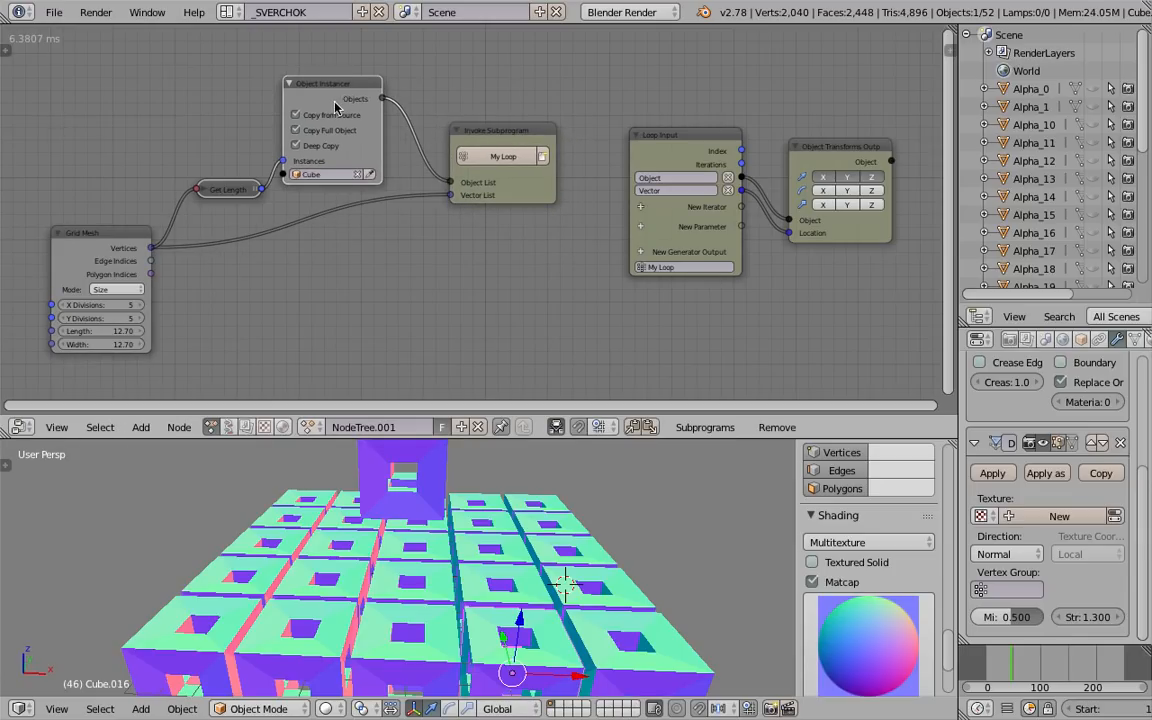
scroll(440, 205, up, 2)
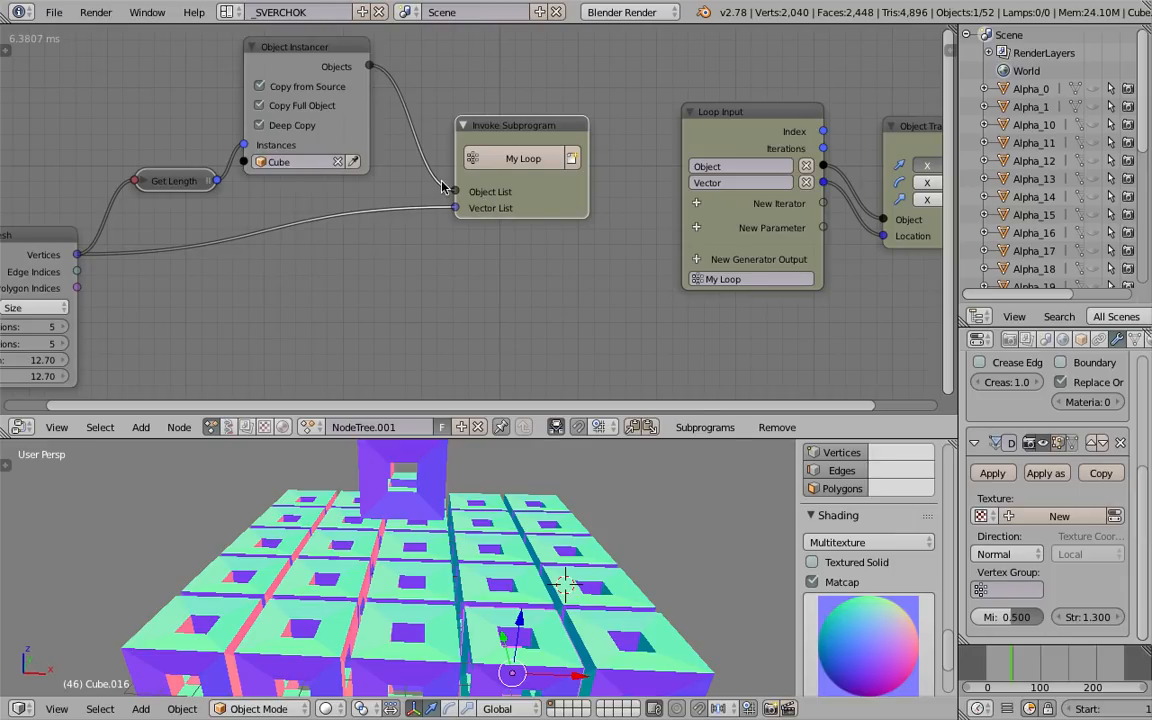
mouse_move(322, 58)
mouse_down()
mouse_move(337, 62)
mouse_move(320, 60)
mouse_up()
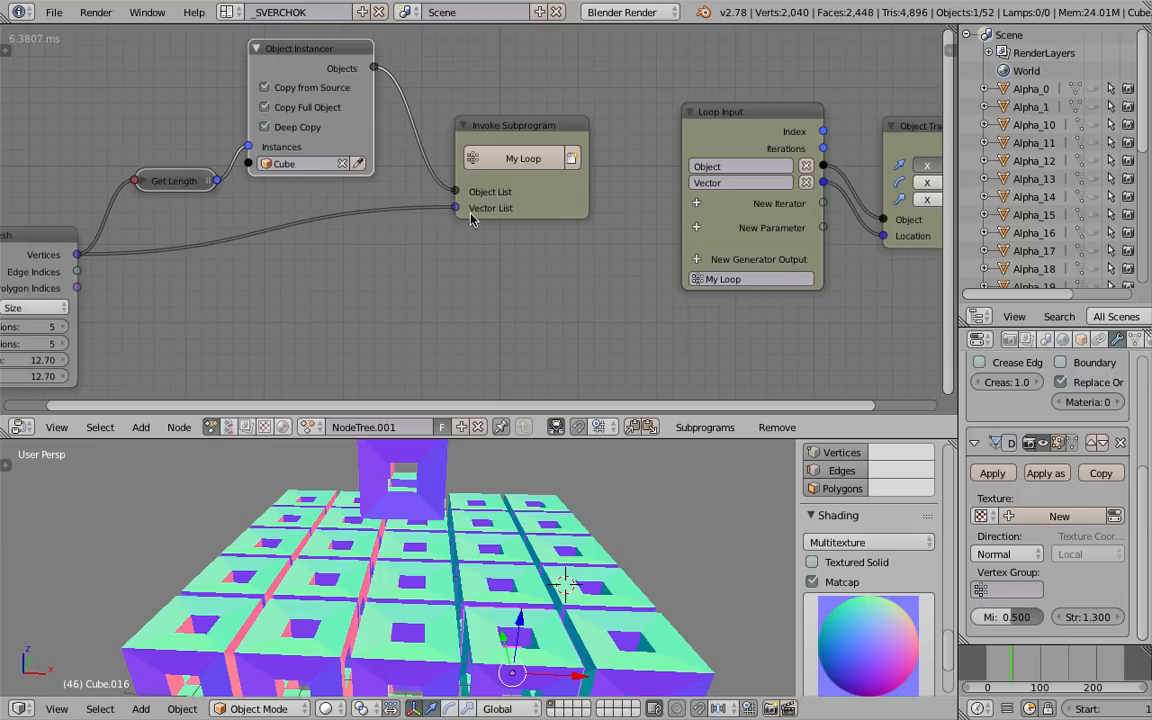
Step: Spread the loop's nodes apart by moving Loop Input and Object Transforms Output further along
scroll(492, 220, down, 1)
middle_drag(571, 231, 390, 231)
middle_drag(303, 174, 177, 123)
scroll(177, 123, up, 1)
scroll(303, 115, up, 2)
middle_drag(339, 118, 355, 118)
drag(566, 105, 627, 101)
drag(366, 95, 404, 95)
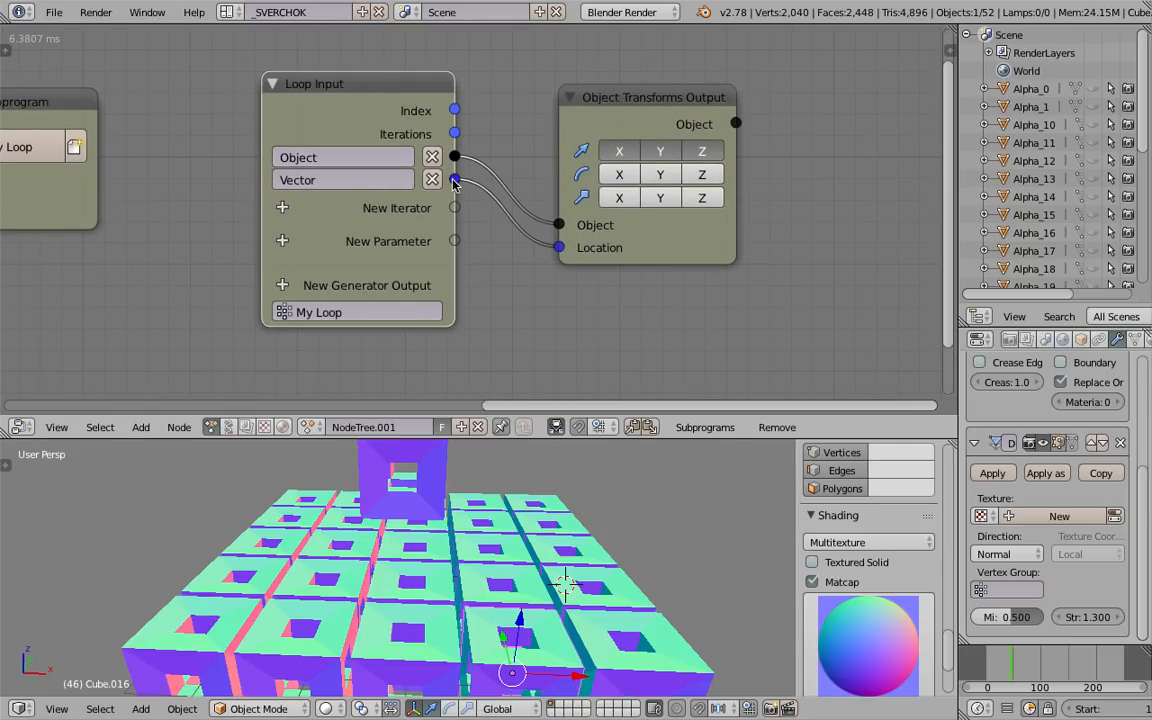
drag(574, 225, 626, 236)
Step: Bring the whole loop setup into view and move the Invoke Subprogram node slightly closer to Loop Input
scroll(510, 224, down, 1)
scroll(575, 197, down, 3)
middle_drag(341, 131, 527, 159)
scroll(483, 162, down, 1)
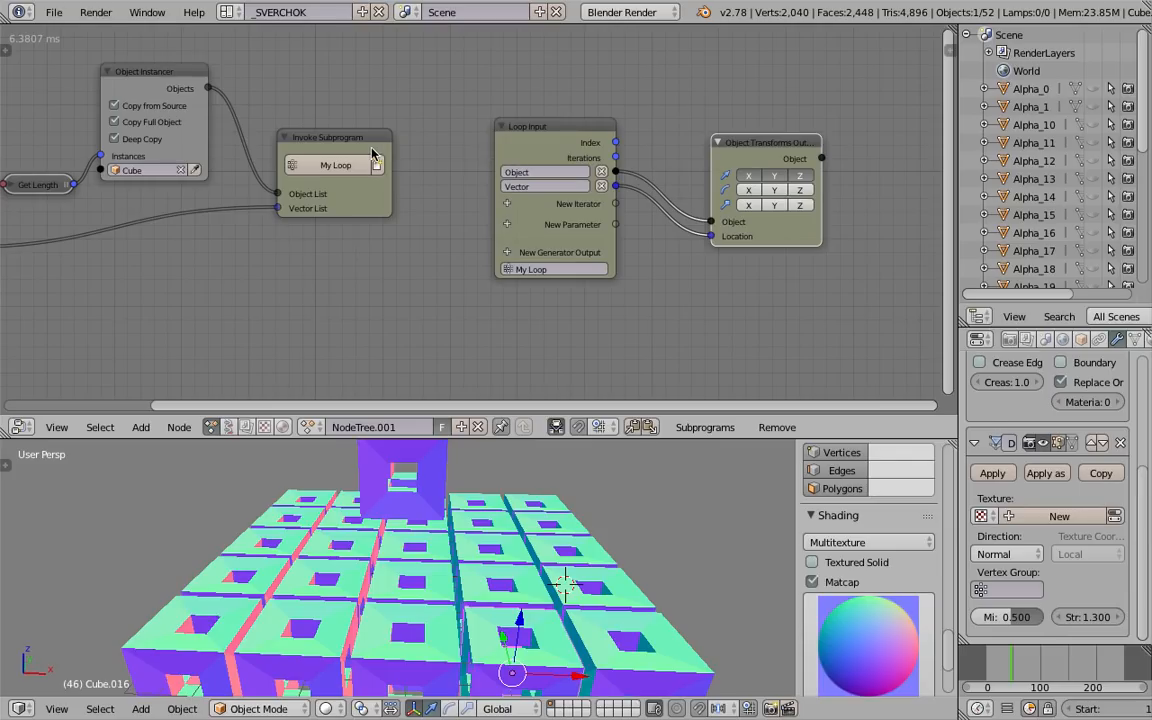
scroll(352, 141, down, 1)
middle_drag(352, 141, 402, 151)
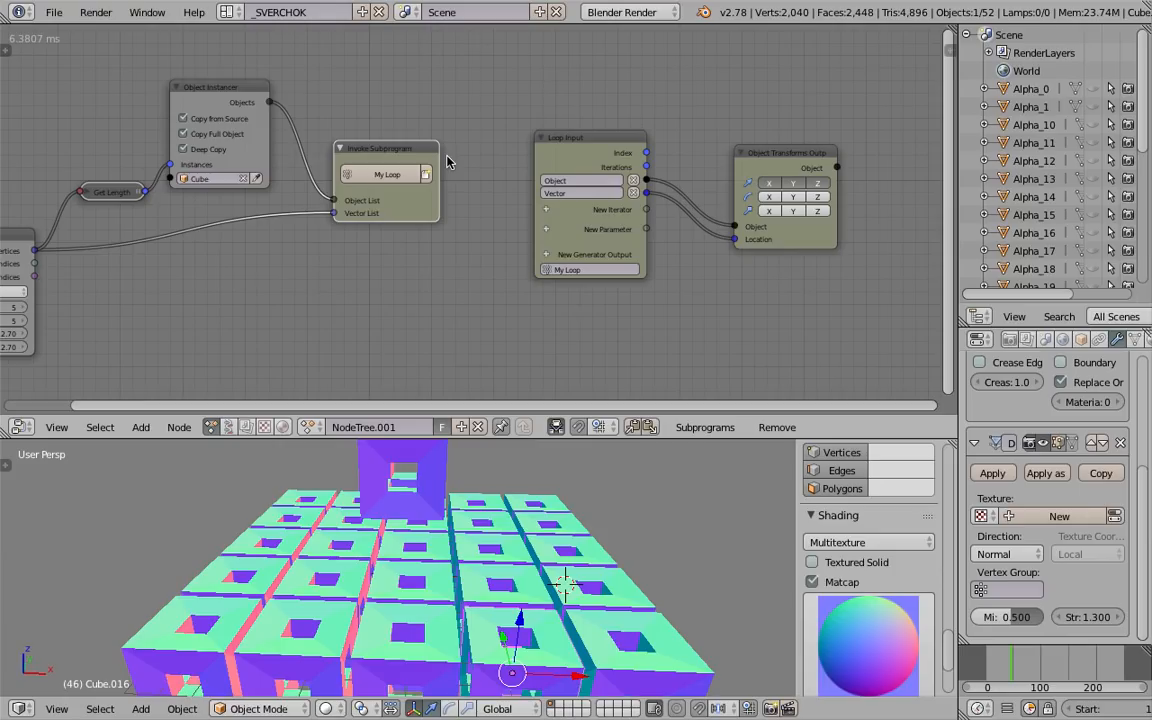
middle_drag(466, 171, 483, 182)
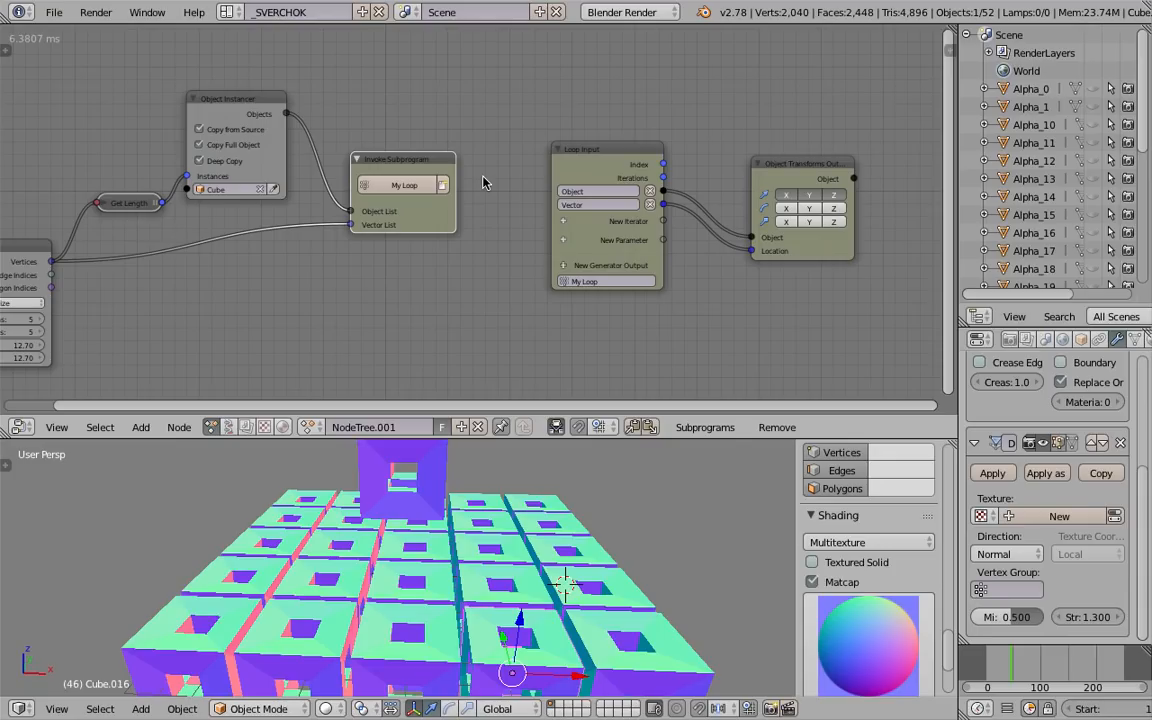
drag(432, 162, 444, 169)
click(424, 174)
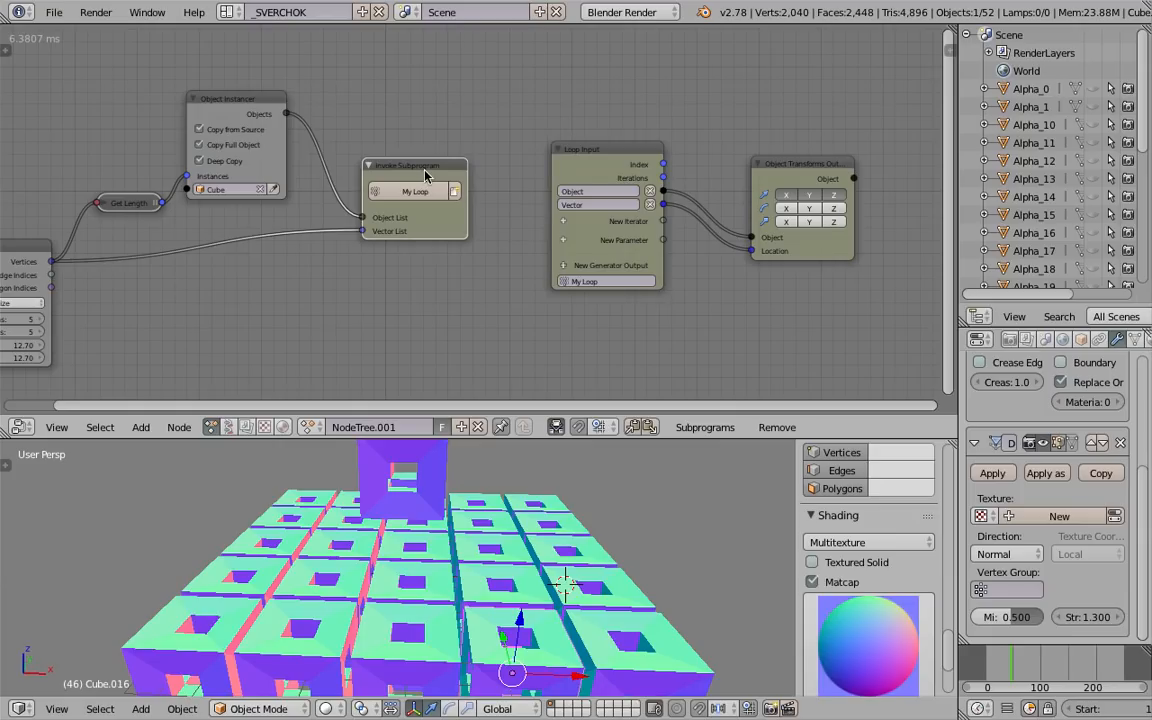
Step: Delete the Invoke Subprogram and Loop Input nodes and reposition the Object Transforms Output and Object Instancer nodes
key(x)
click(593, 165)
key(x)
drag(796, 168, 738, 161)
middle_drag(426, 203, 422, 201)
drag(252, 101, 277, 137)
middle_drag(348, 140, 425, 142)
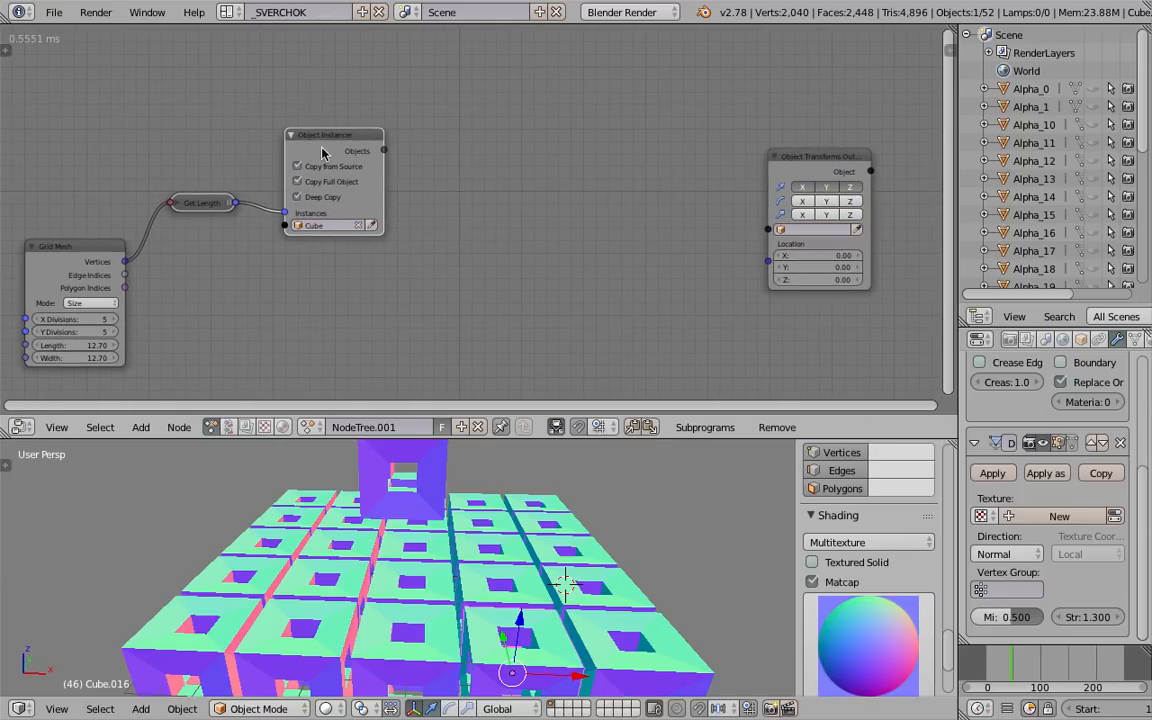
key(w)
click(511, 152)
click(577, 141)
key(x)
click(528, 145)
key(x)
Step: Move the Object Transforms Output node close to the Object Instancer and save the file
drag(790, 164, 673, 159)
key(ctrl+s)
click(684, 159)
scroll(352, 166, up, 1)
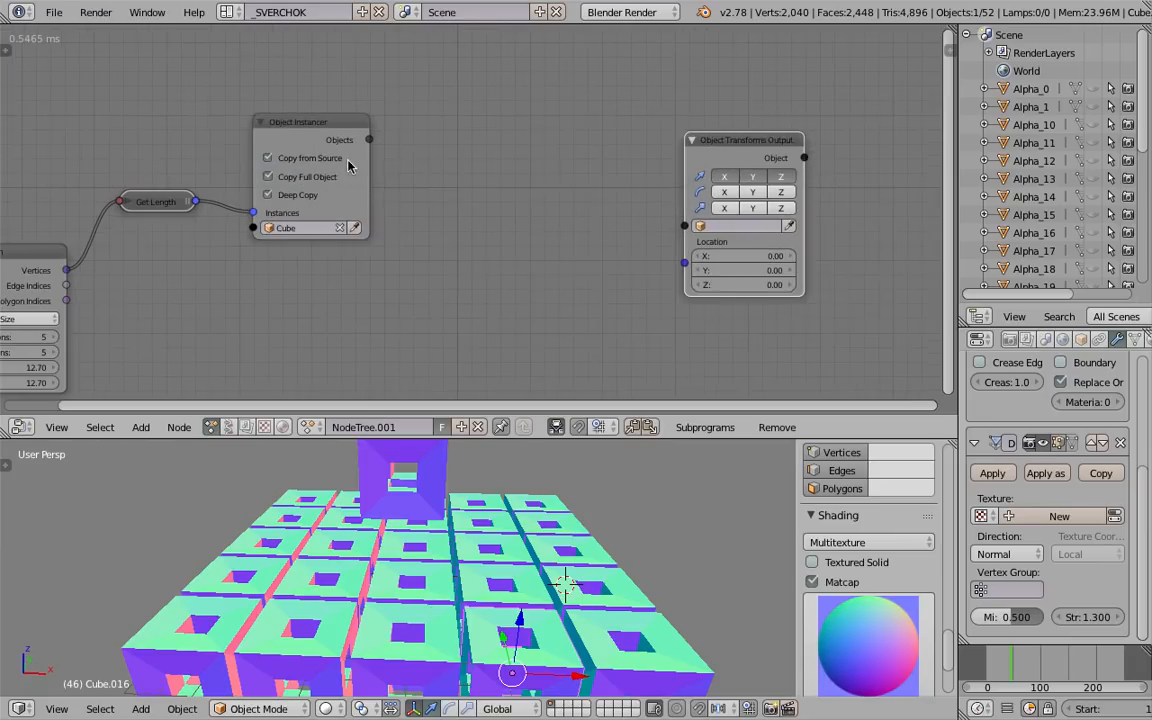
middle_drag(323, 149, 424, 156)
scroll(434, 142, up, 5)
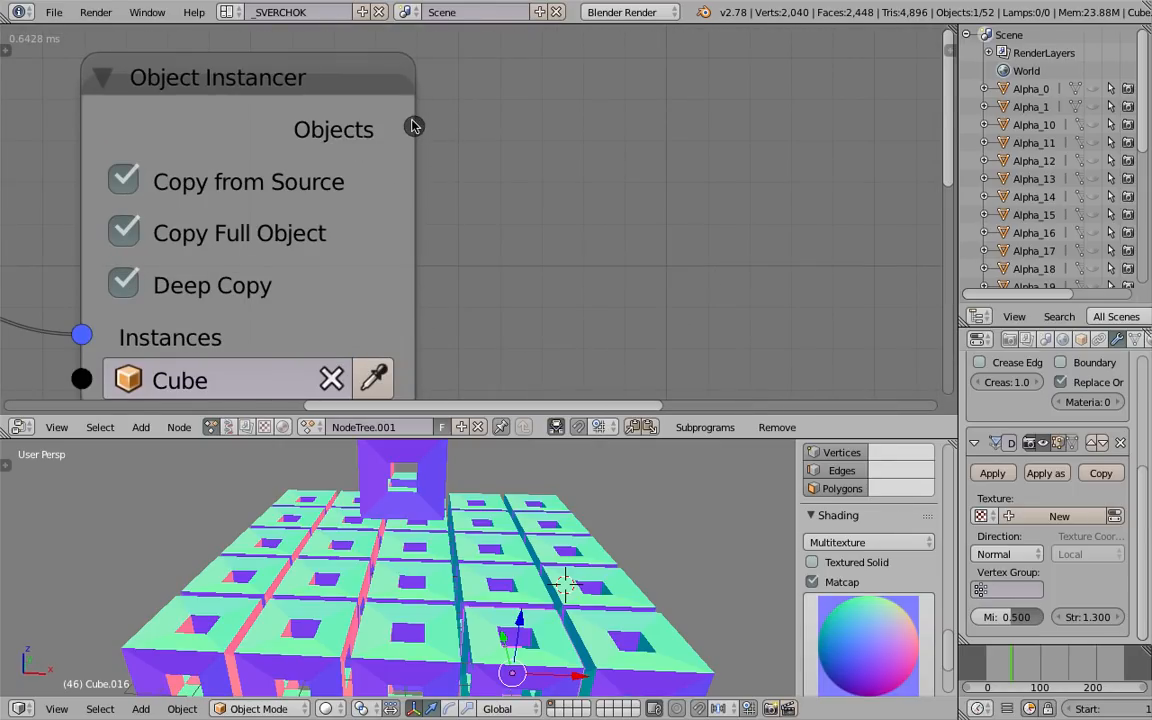
scroll(427, 147, down, 4)
drag(678, 165, 470, 197)
Step: Connect the Object Instancer's objects and the Grid Mesh's vertices to the object and location inputs of Object Transforms Output
scroll(470, 197, up, 4)
scroll(434, 335, up, 2)
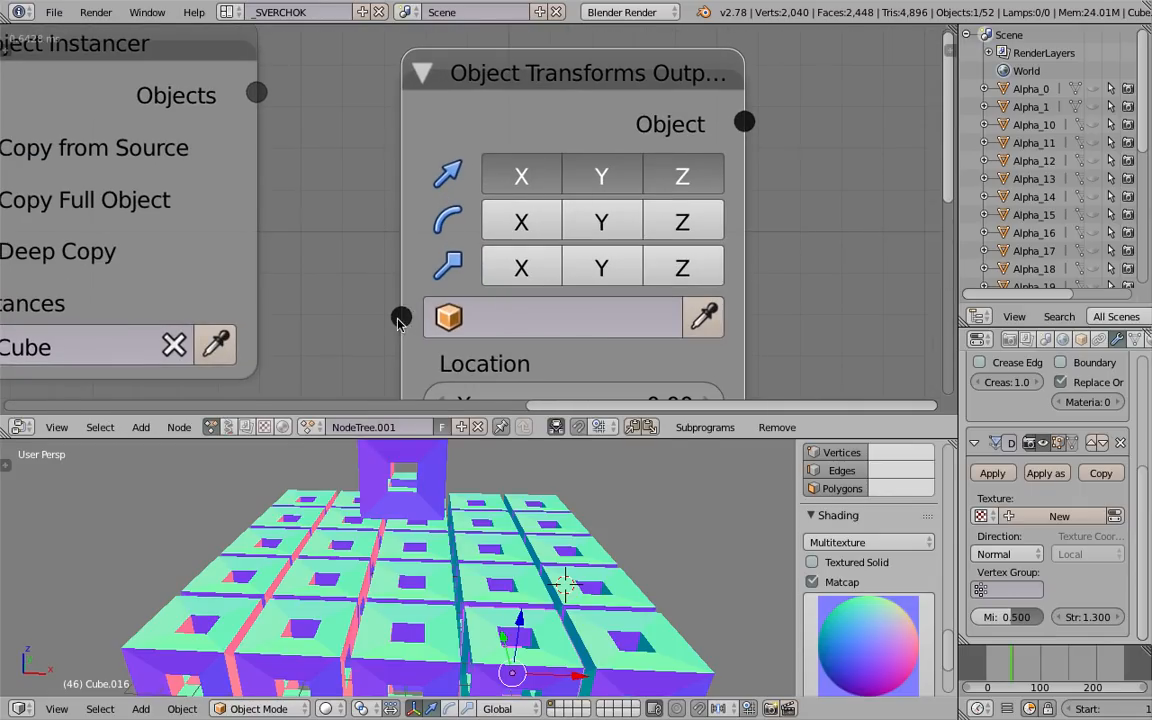
scroll(468, 176, down, 2)
drag(389, 93, 503, 269)
drag(600, 83, 690, 44)
scroll(583, 230, up, 2)
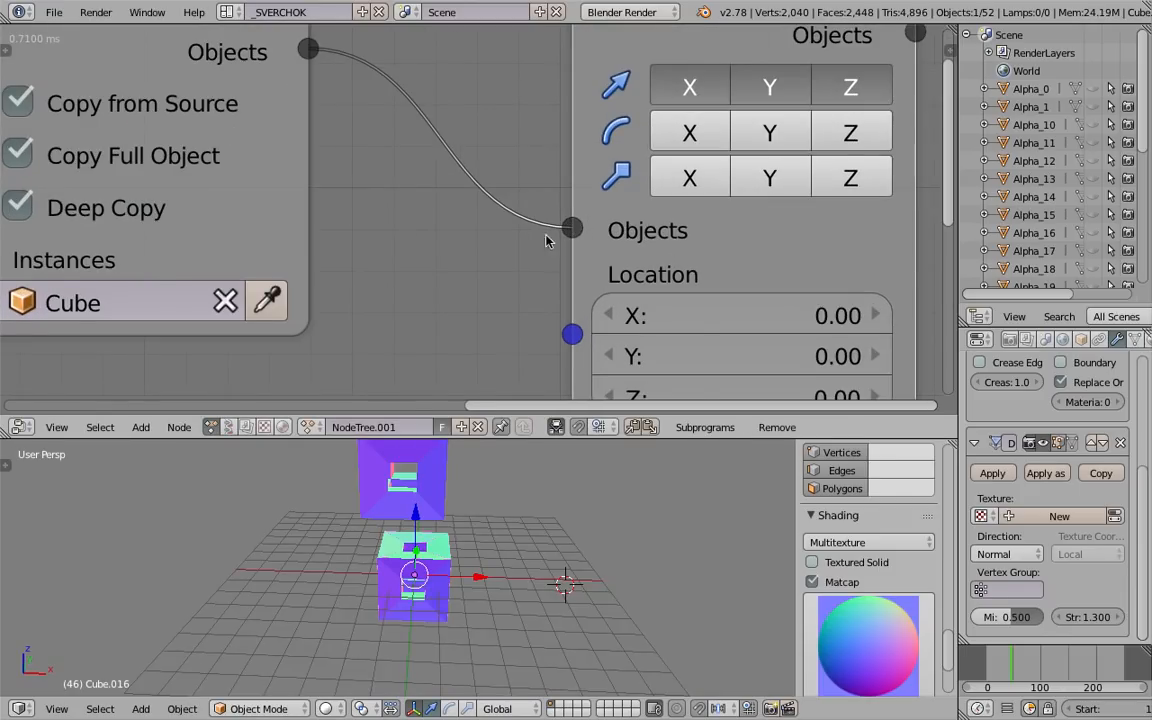
scroll(546, 240, down, 5)
scroll(620, 220, down, 1)
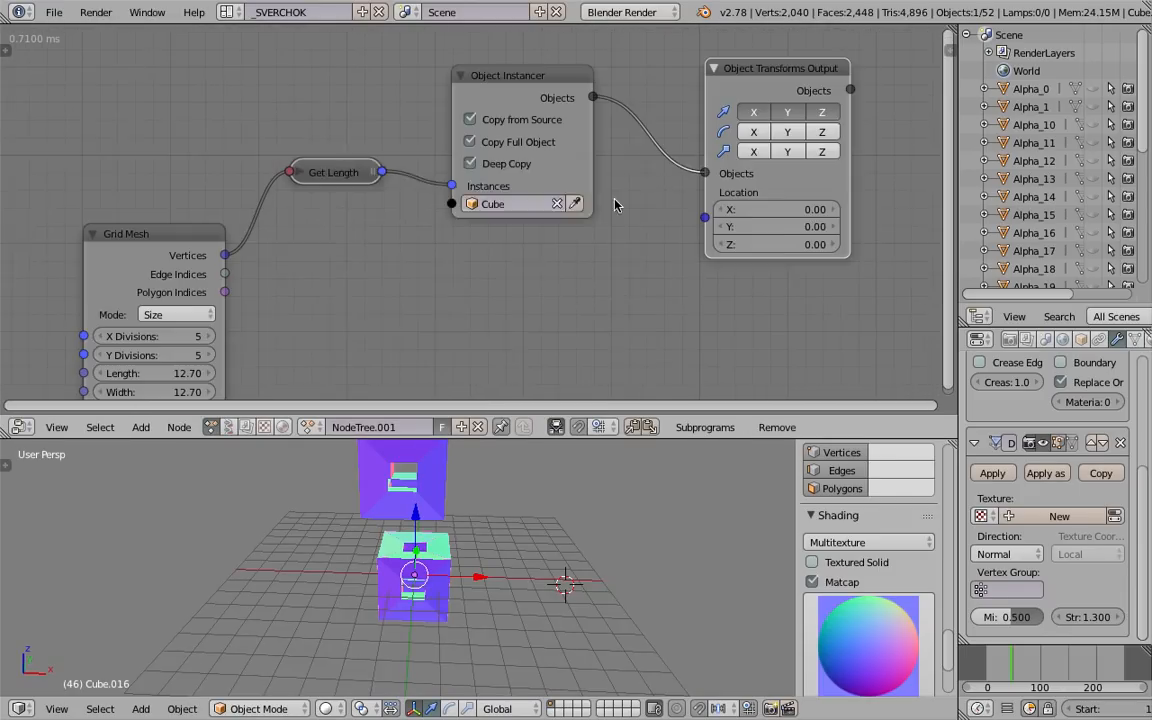
drag(225, 255, 702, 225)
middle_drag(632, 508, 545, 510)
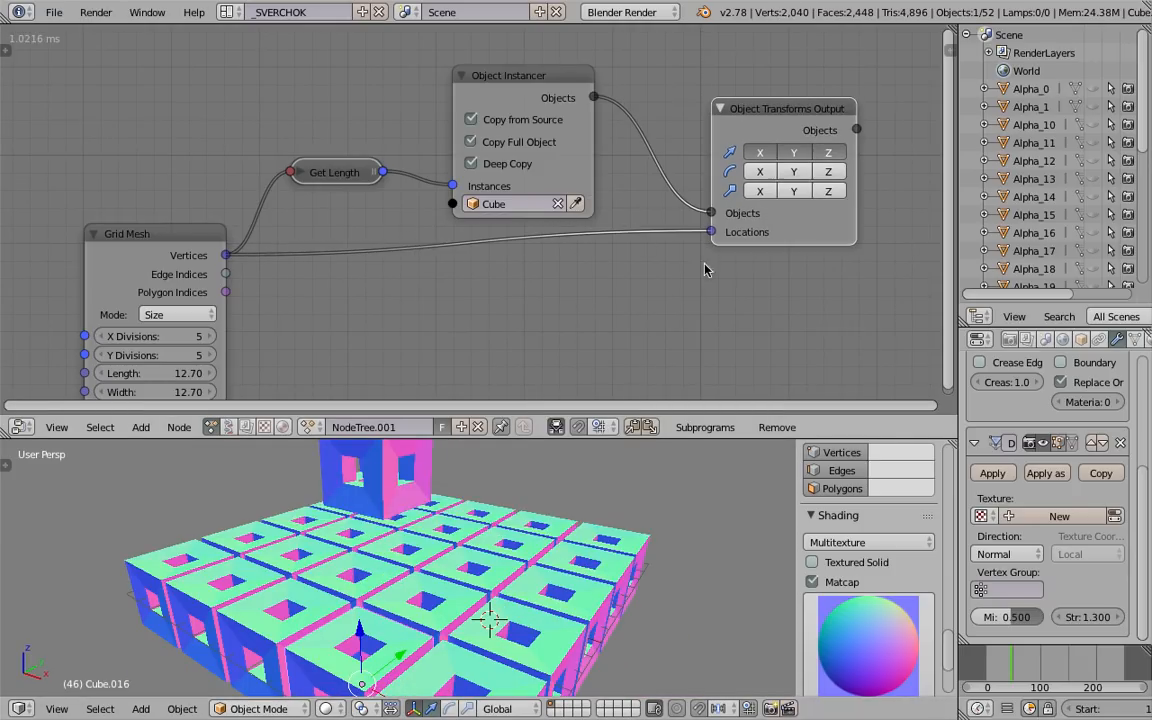
Step: Set the Grid Mesh length to 15.67 and width to 12.49 and save over the existing file
middle_drag(209, 332, 246, 249)
drag(223, 289, 258, 290)
mouse_move(223, 309)
mouse_down()
mouse_move(326, 309)
mouse_move(236, 309)
mouse_up()
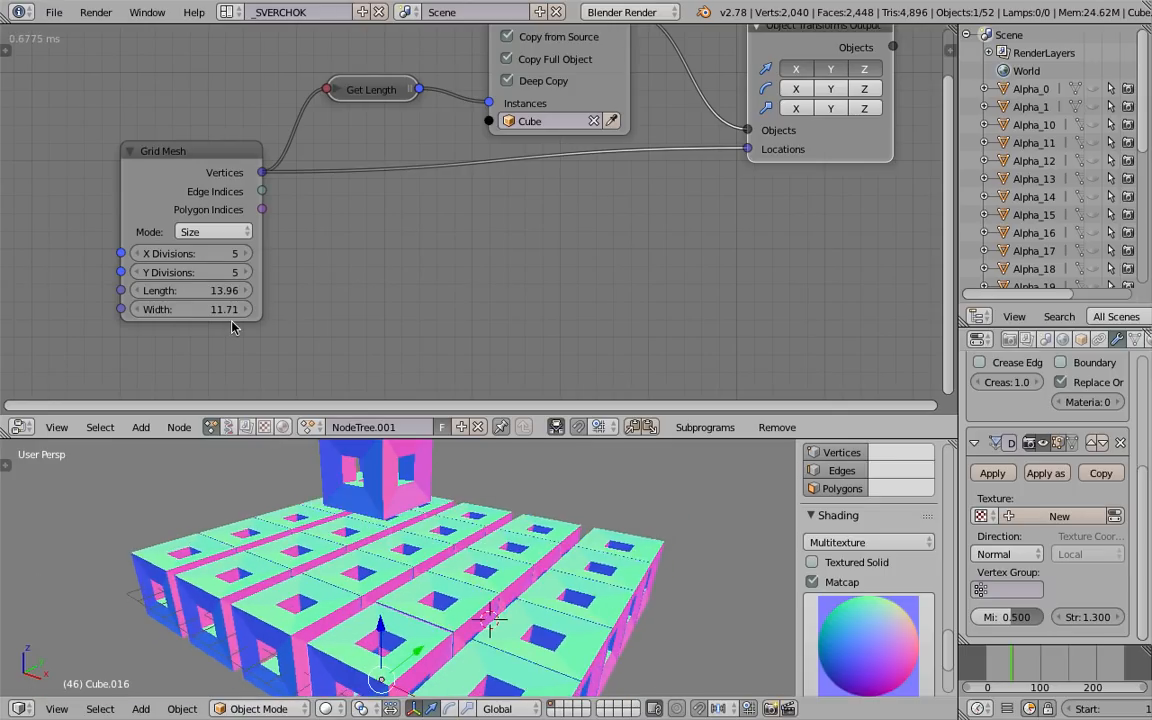
middle_drag(430, 520, 262, 510)
drag(206, 309, 213, 309)
drag(206, 291, 221, 291)
middle_drag(310, 524, 478, 508)
key(ctrl+s)
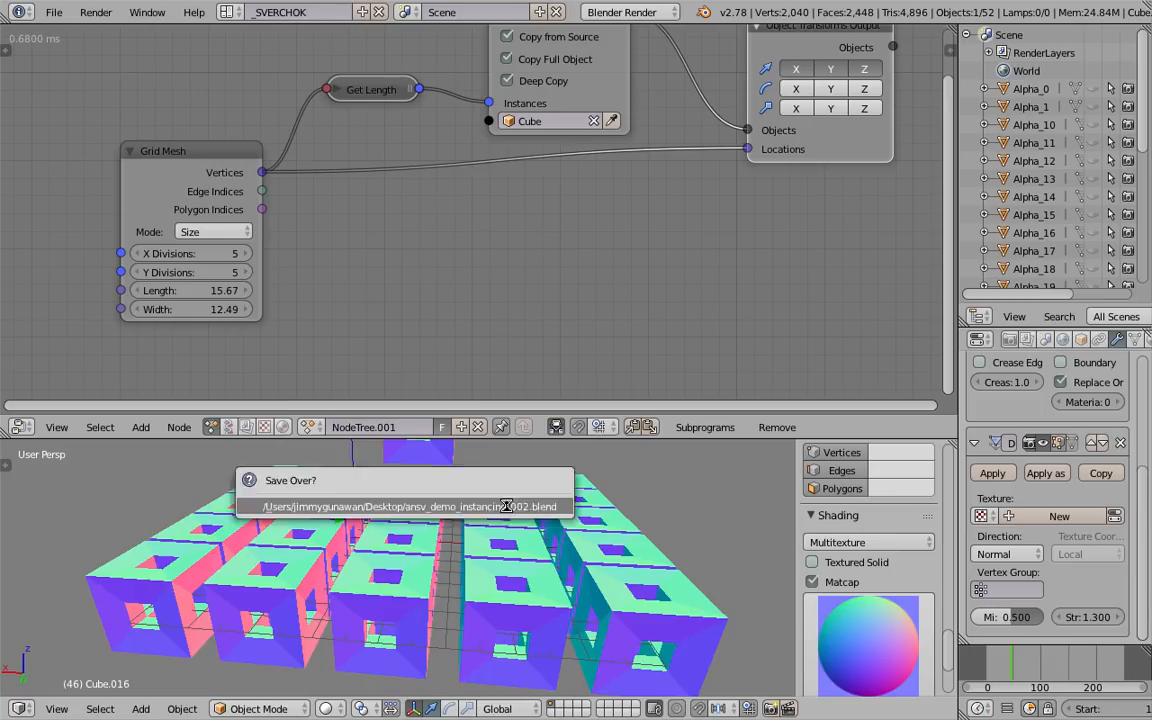
click(478, 507)
Step: Toggle the Object Instancer's Deep Copy option off and back on
scroll(477, 500, down, 1)
middle_drag(474, 314, 445, 370)
middle_drag(530, 156, 527, 166)
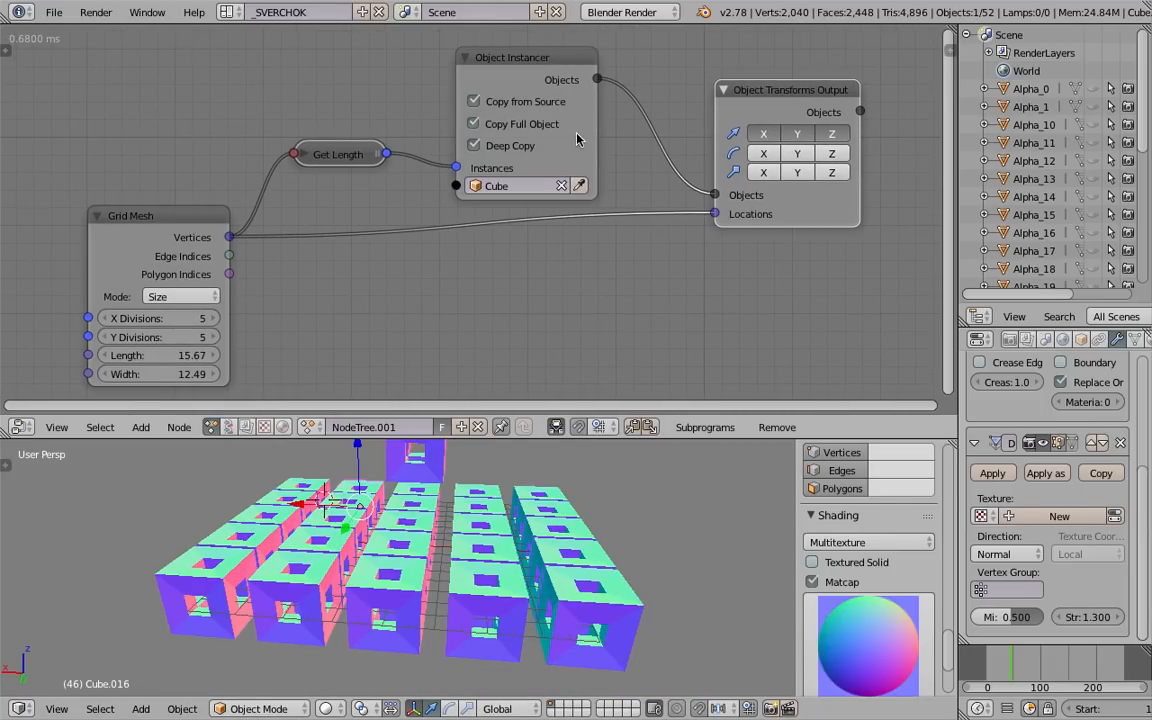
click(576, 143)
click(562, 128)
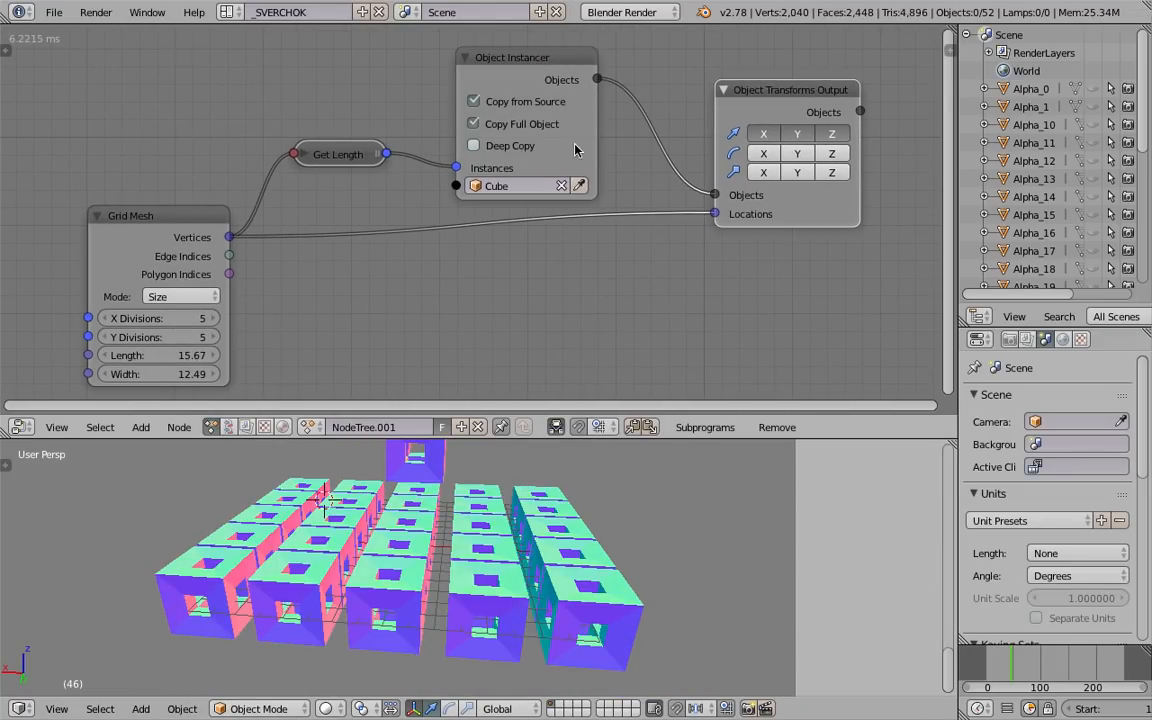
Step: Reposition the Object Transforms Output node and examine the connections into its Objects and Locations inputs
drag(742, 85, 725, 119)
click(208, 218)
middle_drag(622, 222, 424, 221)
scroll(424, 221, up, 11)
scroll(566, 270, down, 2)
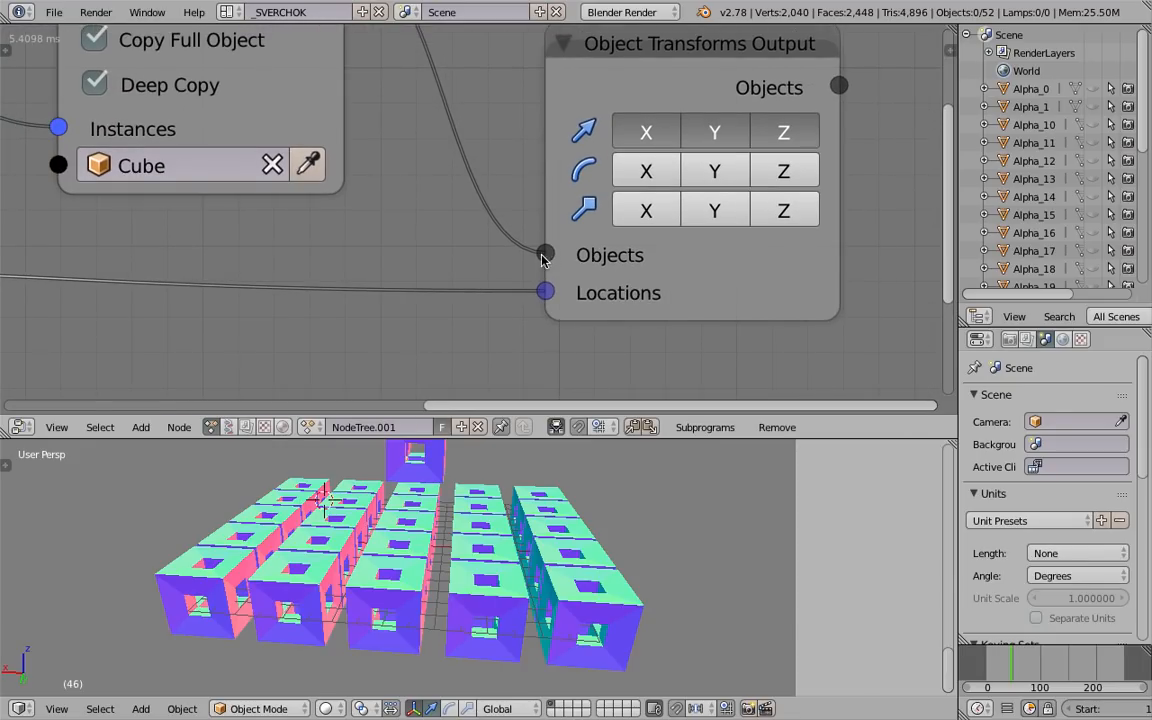
scroll(548, 268, up, 2)
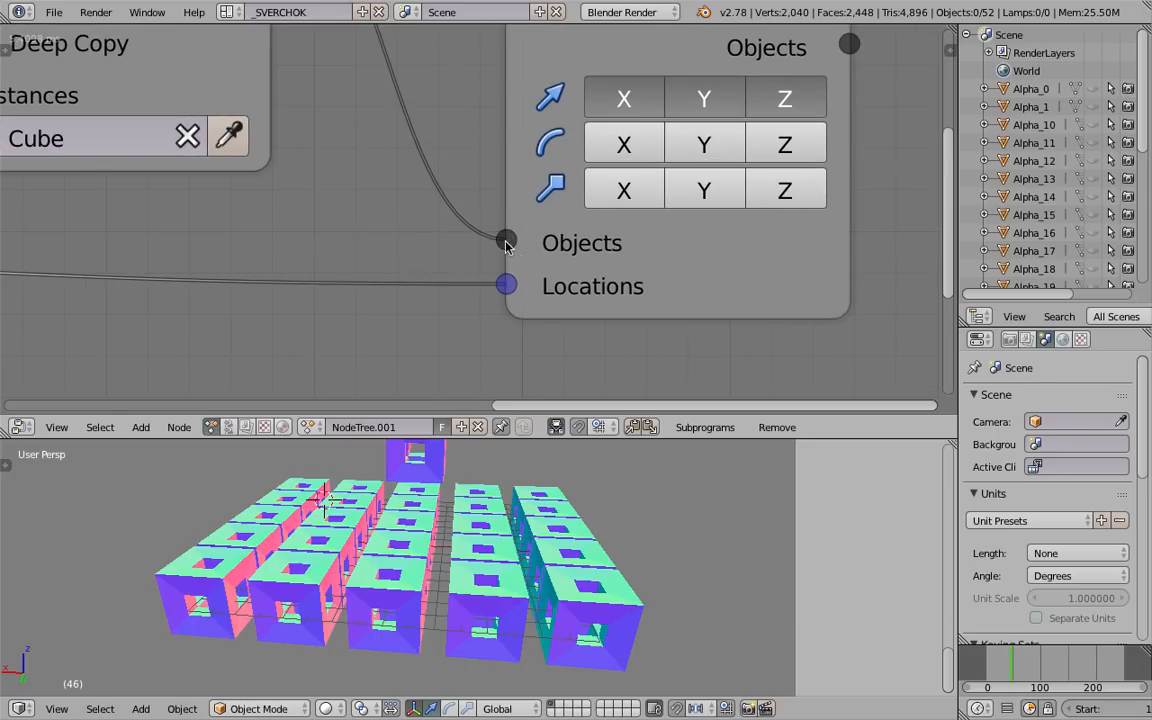
middle_drag(508, 290, 546, 305)
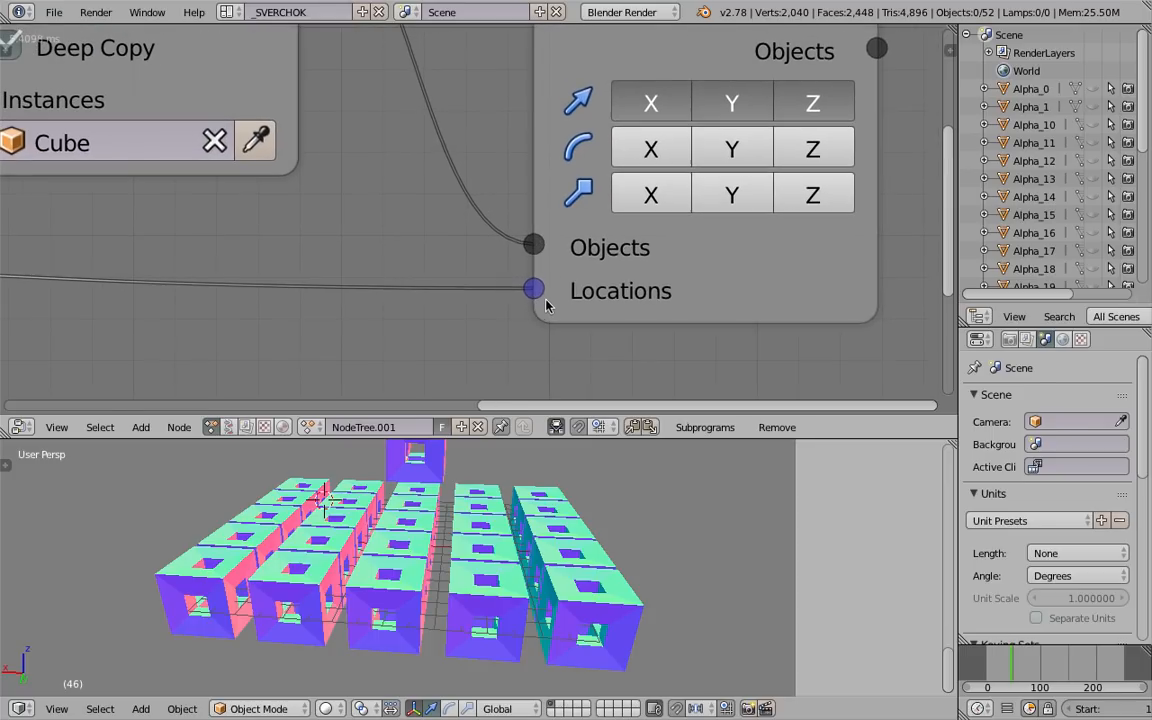
scroll(540, 291, down, 5)
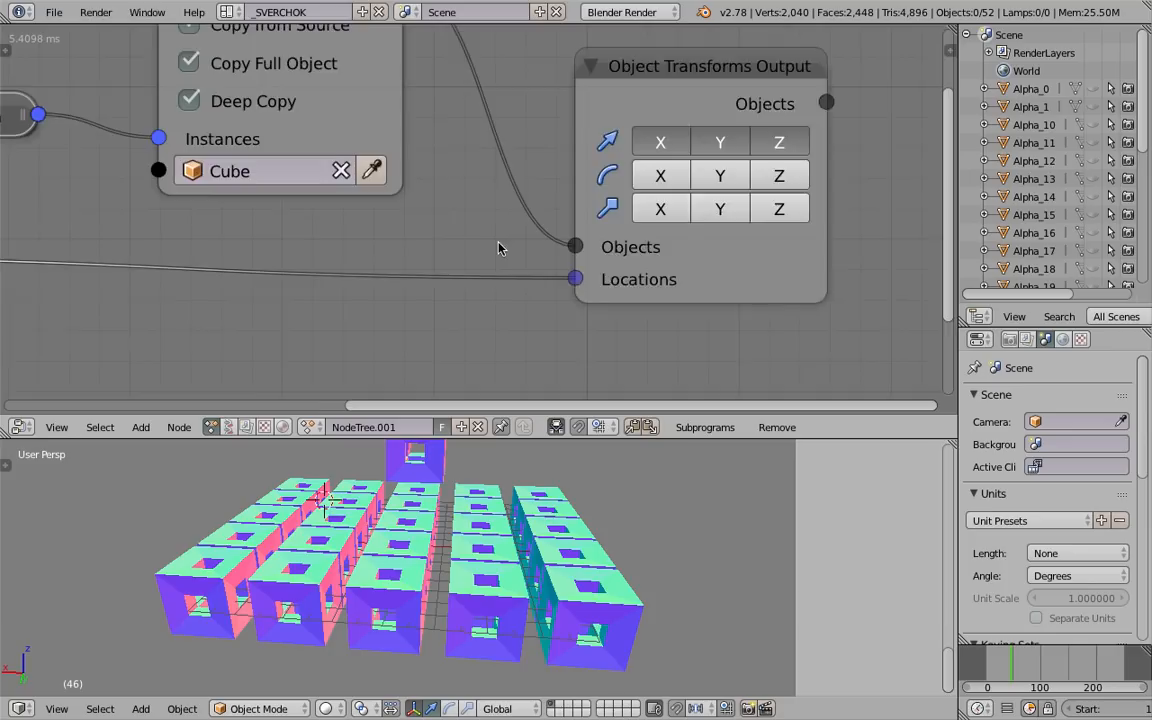
middle_drag(645, 246, 712, 238)
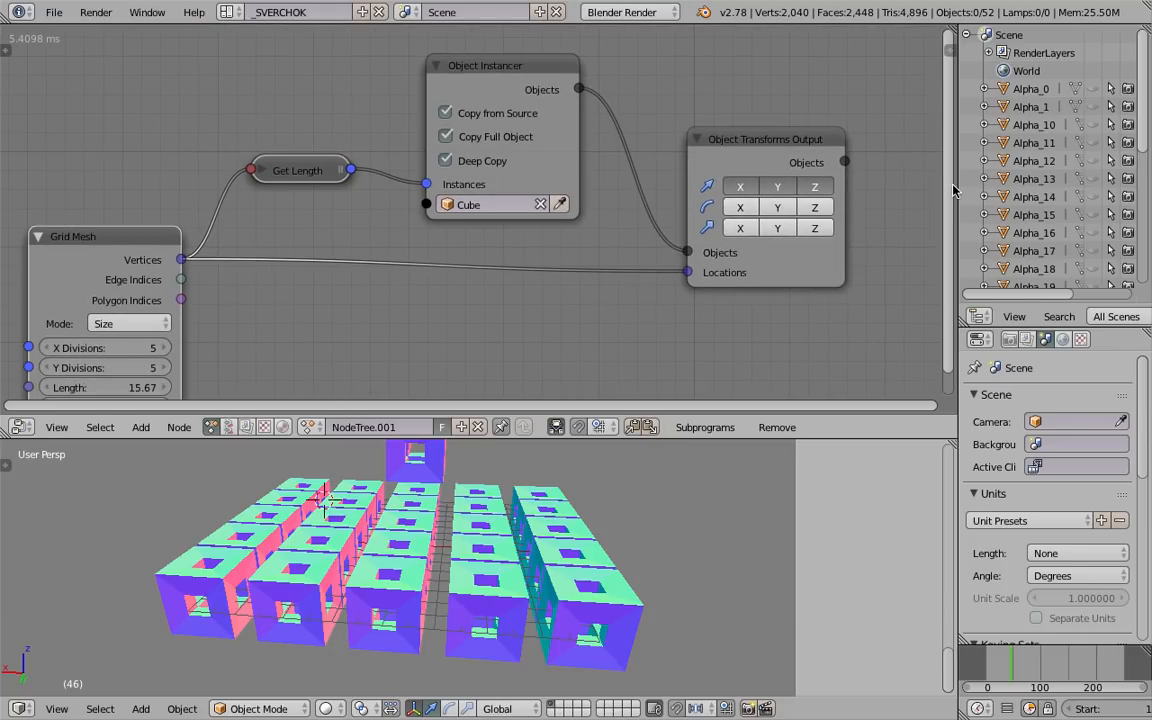
Step: Widen the node editor area and save over the existing file
drag(955, 190, 1005, 190)
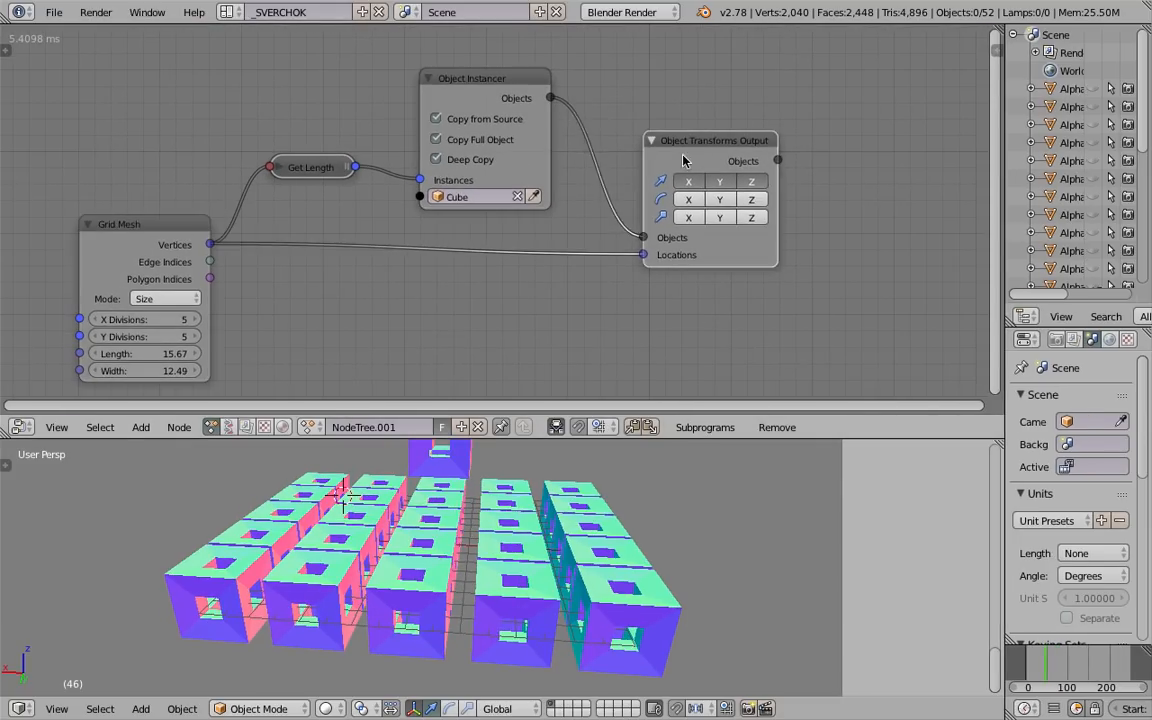
key(ctrl+s)
click(667, 157)
mouse_move(682, 158)
middle_down()
mouse_move(545, 158)
mouse_move(666, 176)
middle_up()
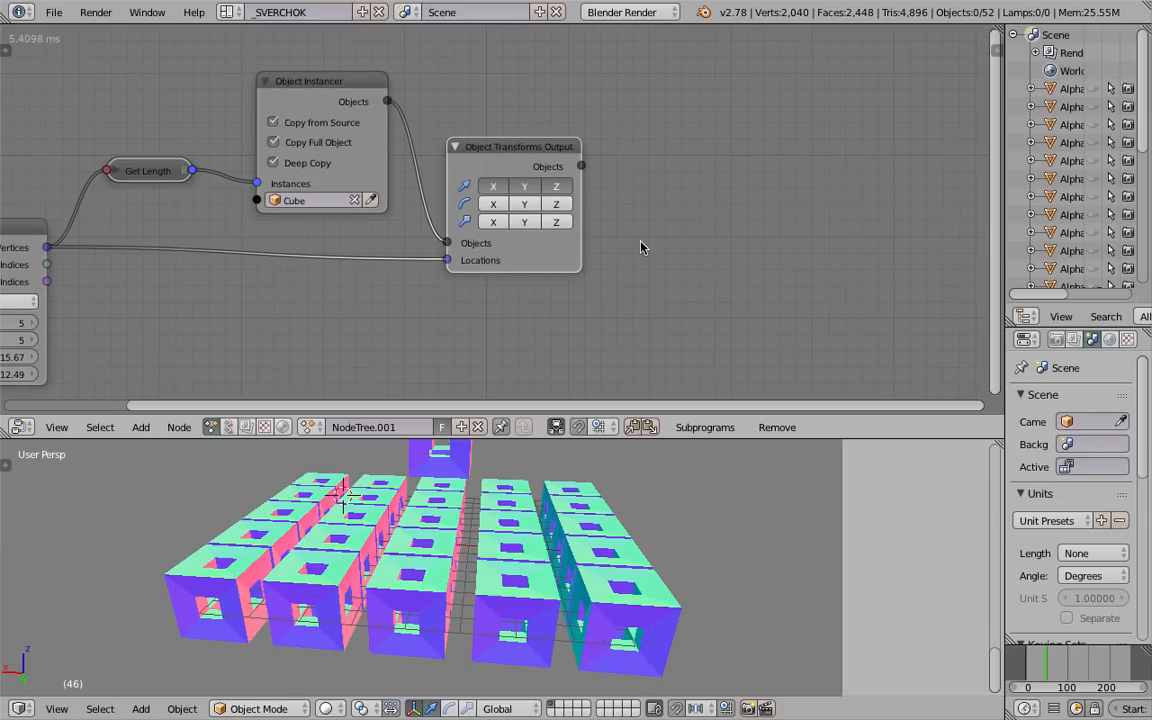
Step: Widen the properties area and lower the Displace strength on individual cube instances, using 0.300 for the middle front-row cube
right_click(620, 620)
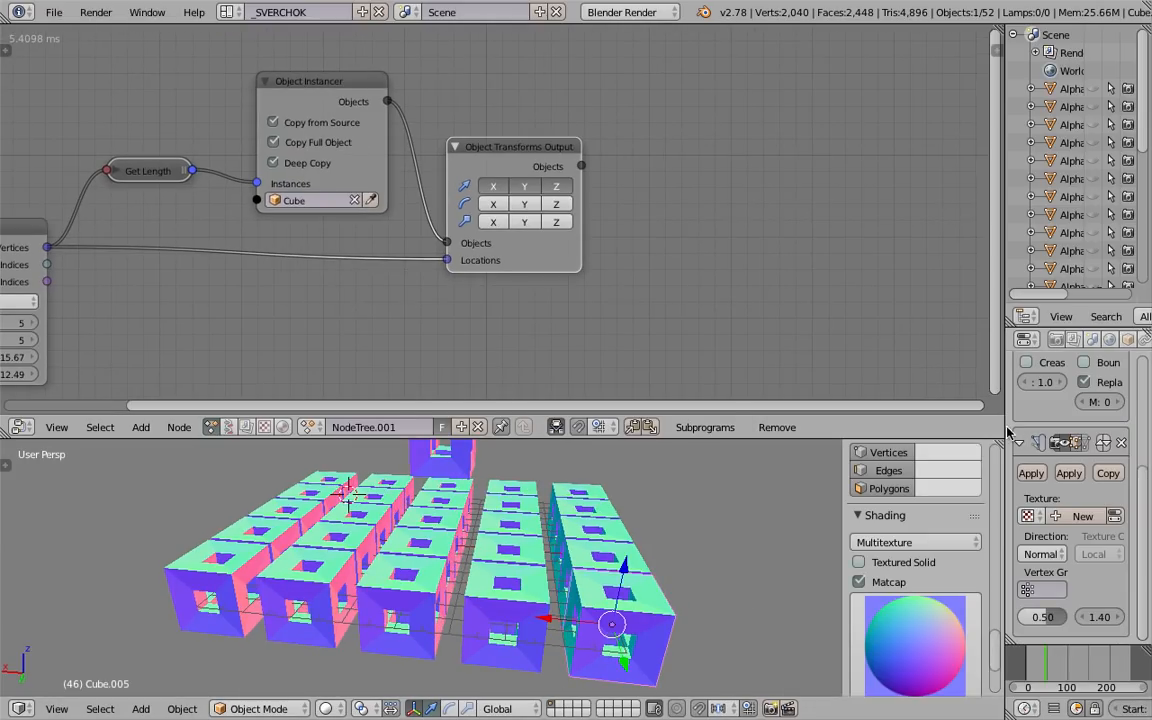
drag(1004, 427, 841, 430)
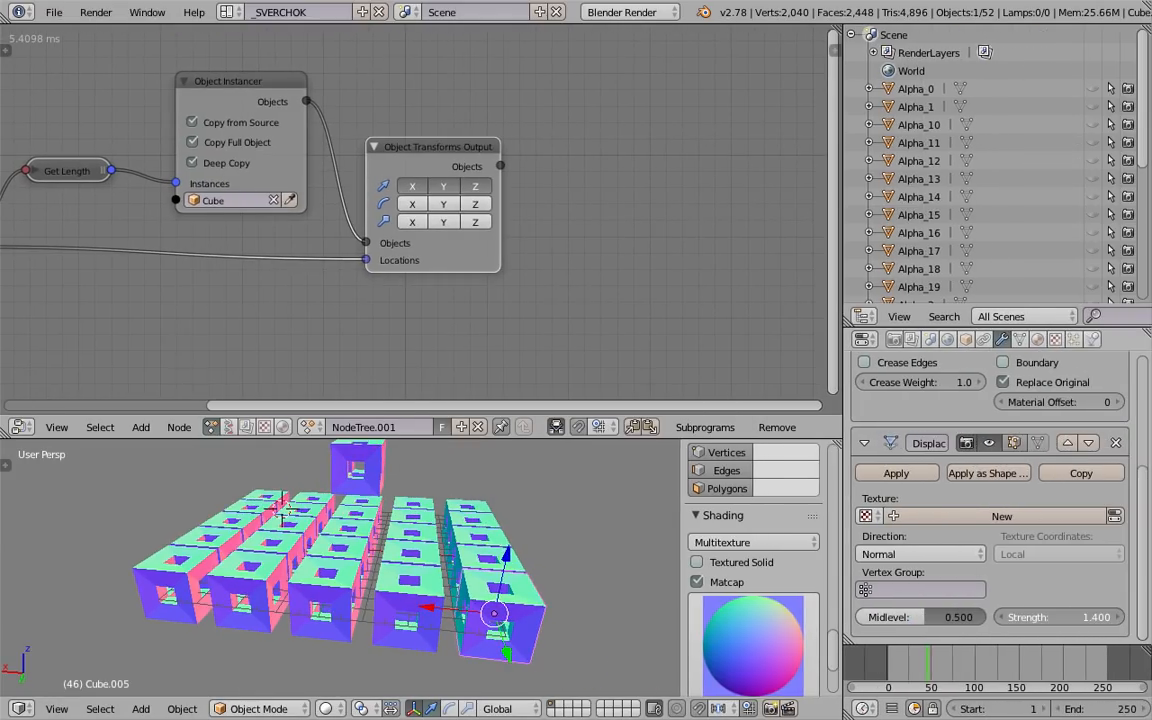
drag(1048, 617, 972, 615)
right_click(396, 547)
right_click(334, 600)
middle_drag(360, 590, 338, 622)
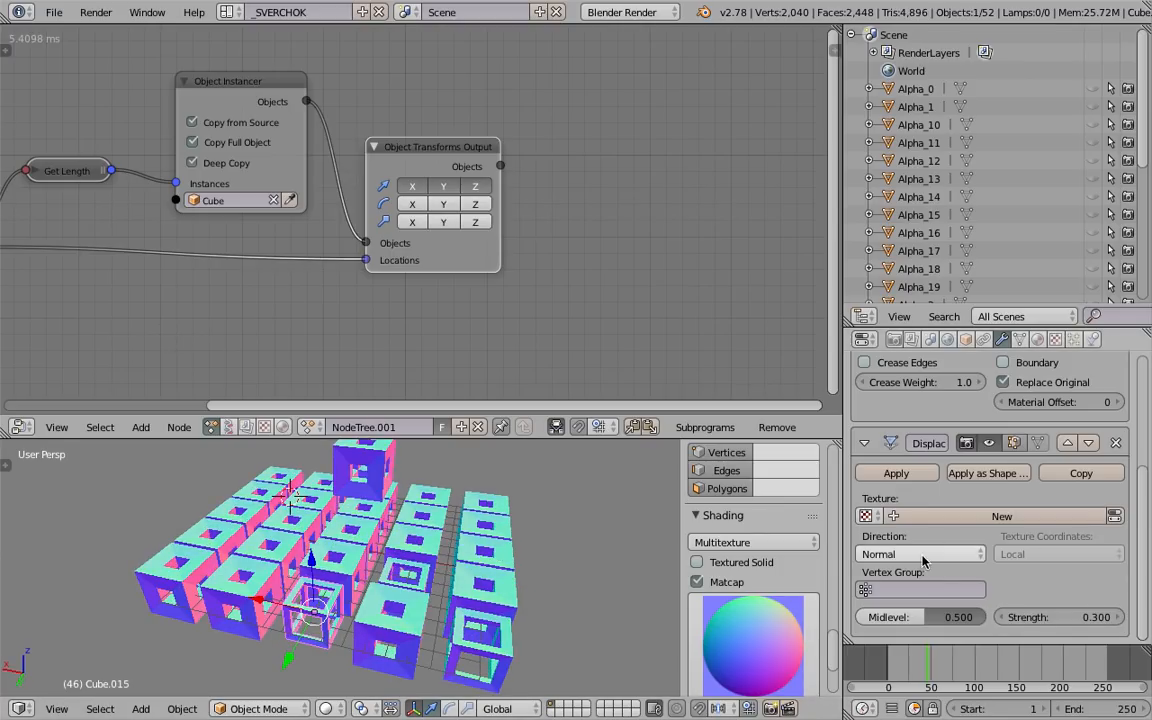
middle_drag(537, 540, 545, 545)
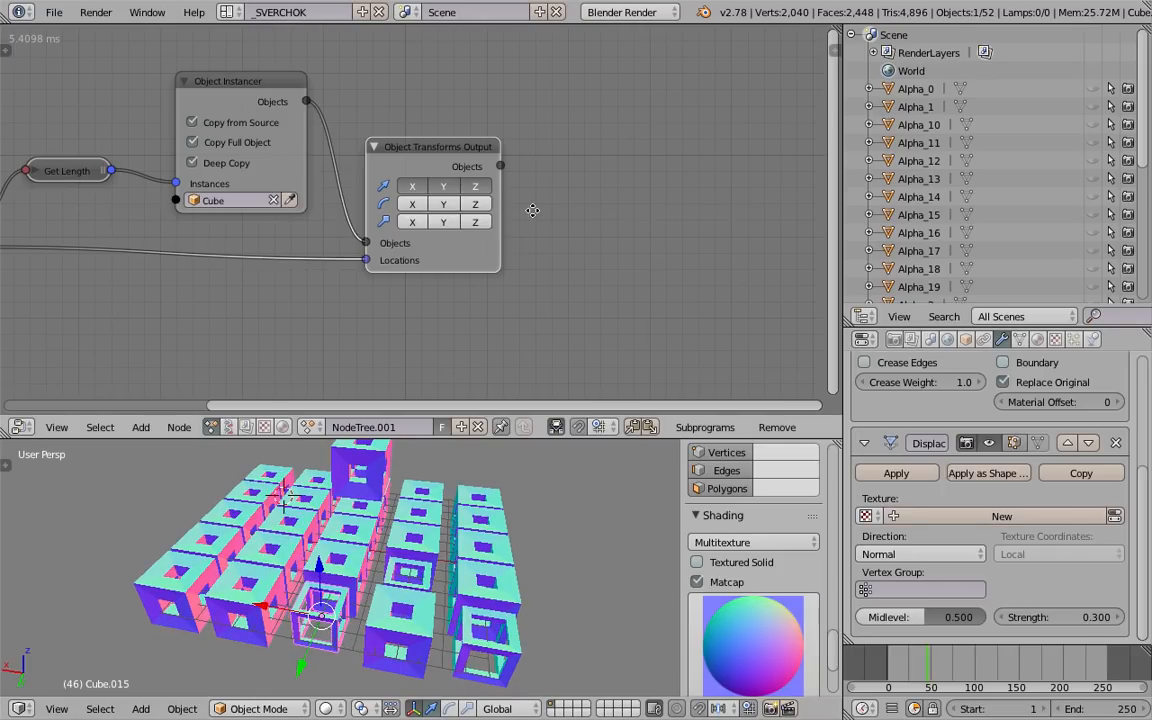
Step: Add an Object Attribute Output node after the Object Transforms Output node
middle_drag(532, 211, 481, 196)
key(shift+a)
click(577, 164)
text(set a)
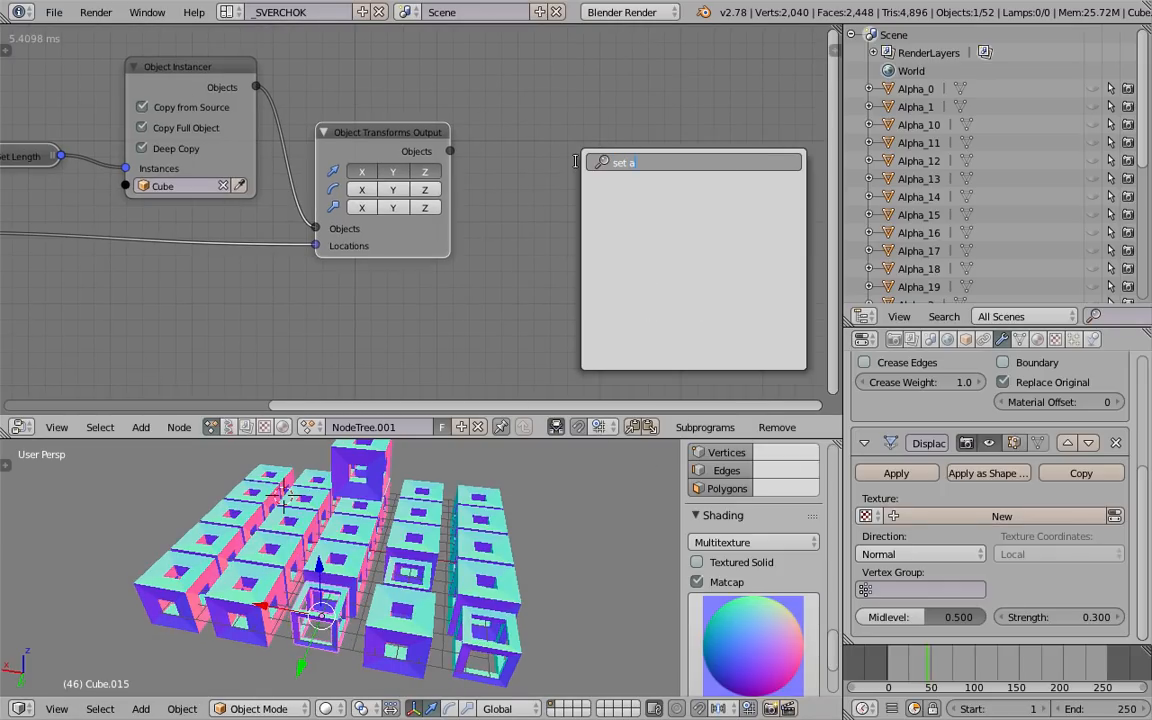
key(BackSpace)
key(BackSpace)
key(BackSpace)
key(BackSpace)
key(BackSpace)
text(objec)
key(BackSpace)
key(BackSpace)
text(ject set)
key(ctrl+a)
text(attribu)
key(Down)
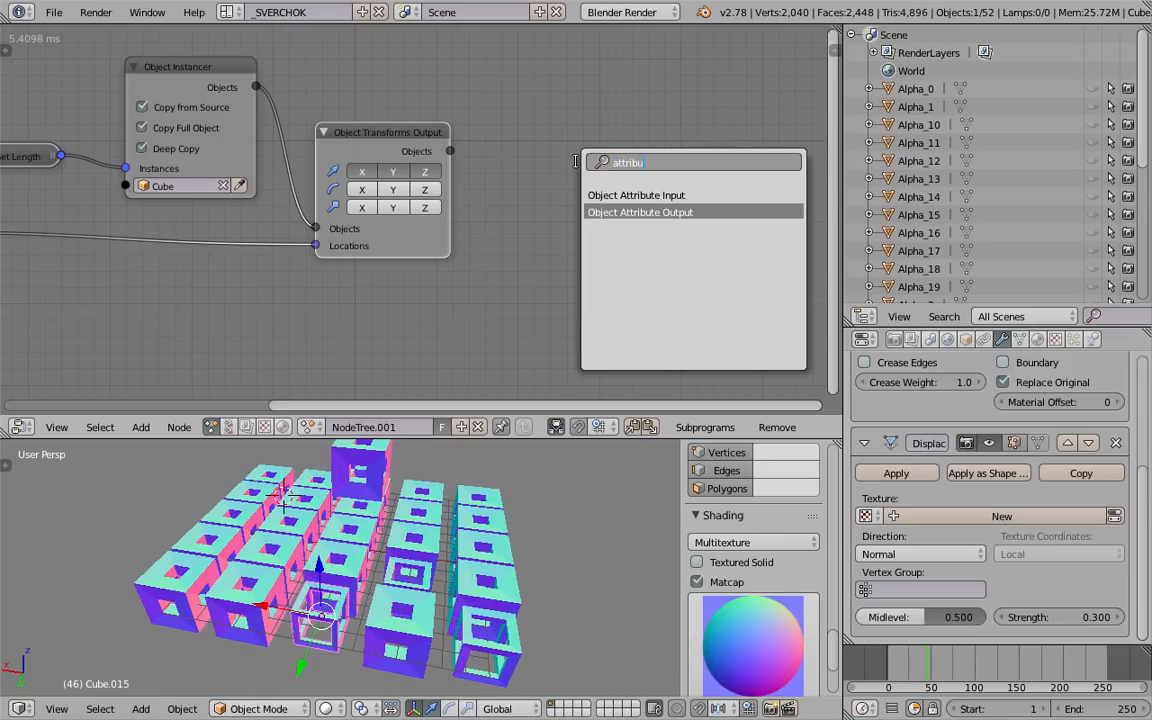
key(Return)
click(560, 152)
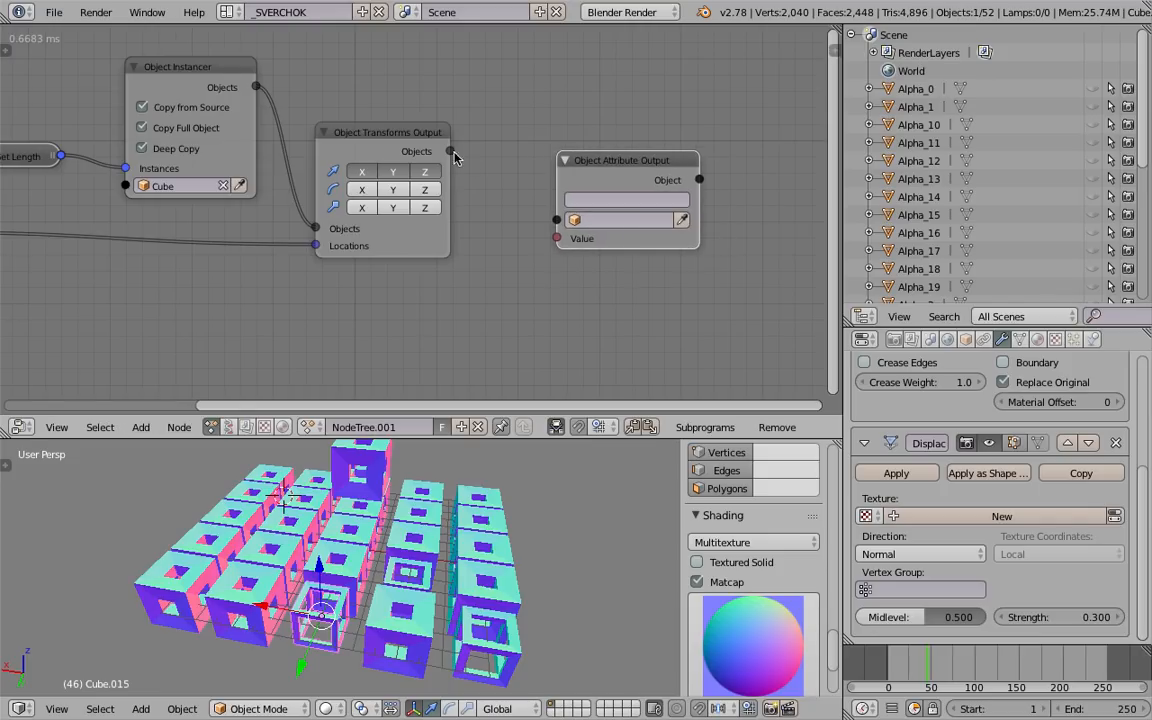
Step: Connect the Objects output of Object Transforms Output to the object input of Object Attribute Output and save the file
middle_drag(458, 149, 393, 172)
scroll(393, 172, up, 3)
drag(313, 103, 512, 231)
middle_drag(654, 191, 607, 188)
key(ctrl+s)
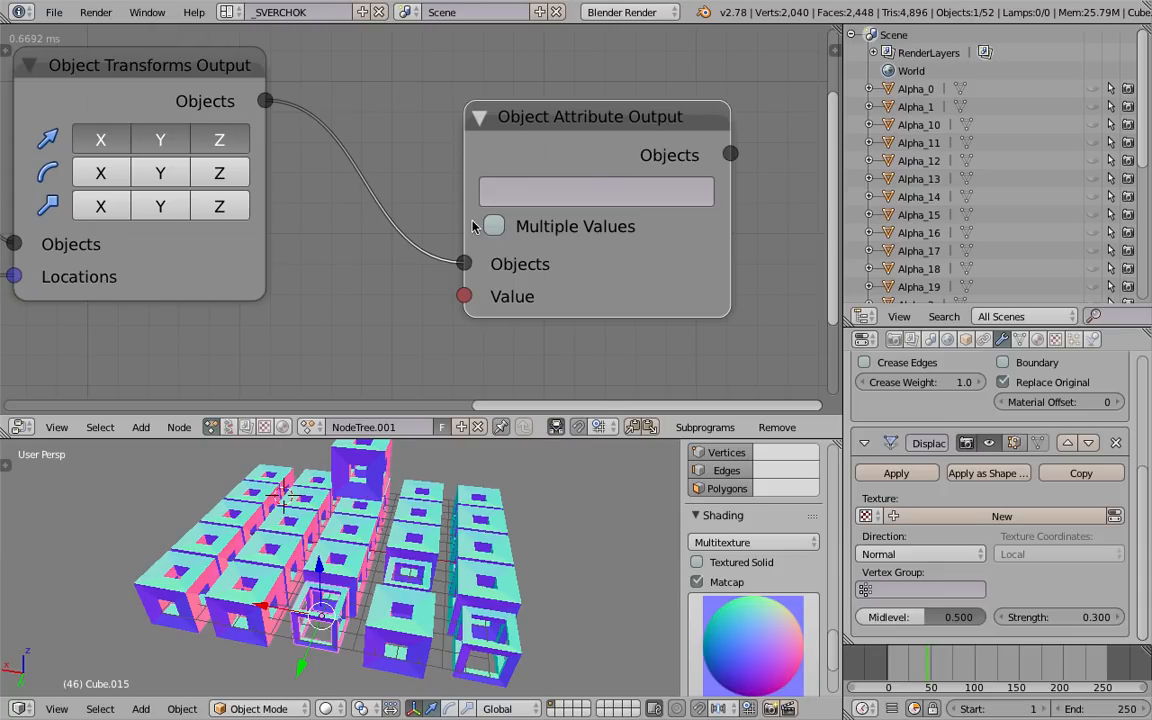
ctrl+middle_drag(555, 226, 313, 185)
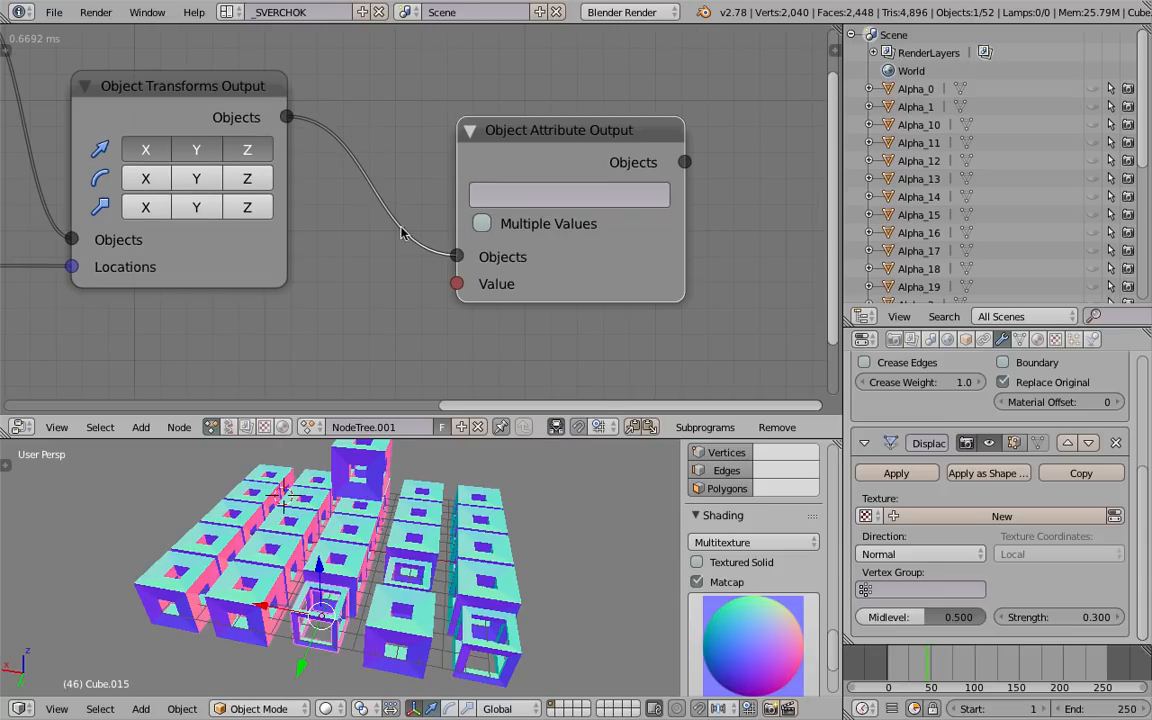
Step: Enable Multiple Values and set the Object Attribute Output's attribute to modifiers["Displace"].strength, copied from the cube's Displace strength data path
click(503, 226)
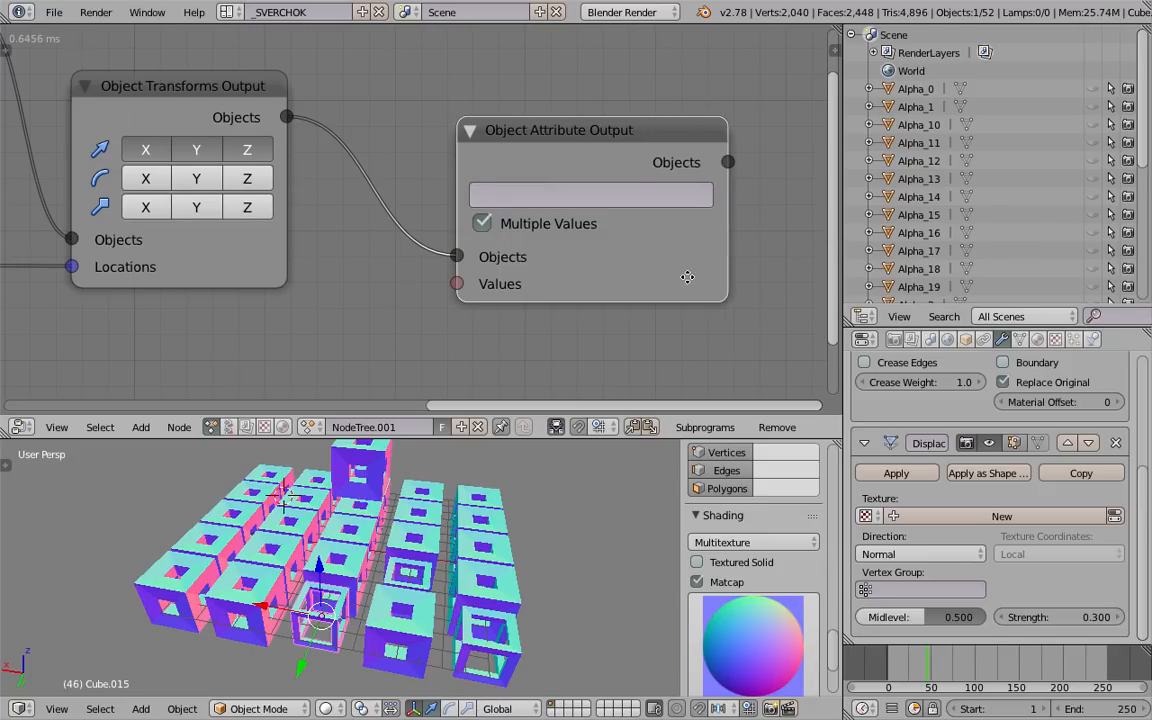
middle_drag(620, 250, 566, 243)
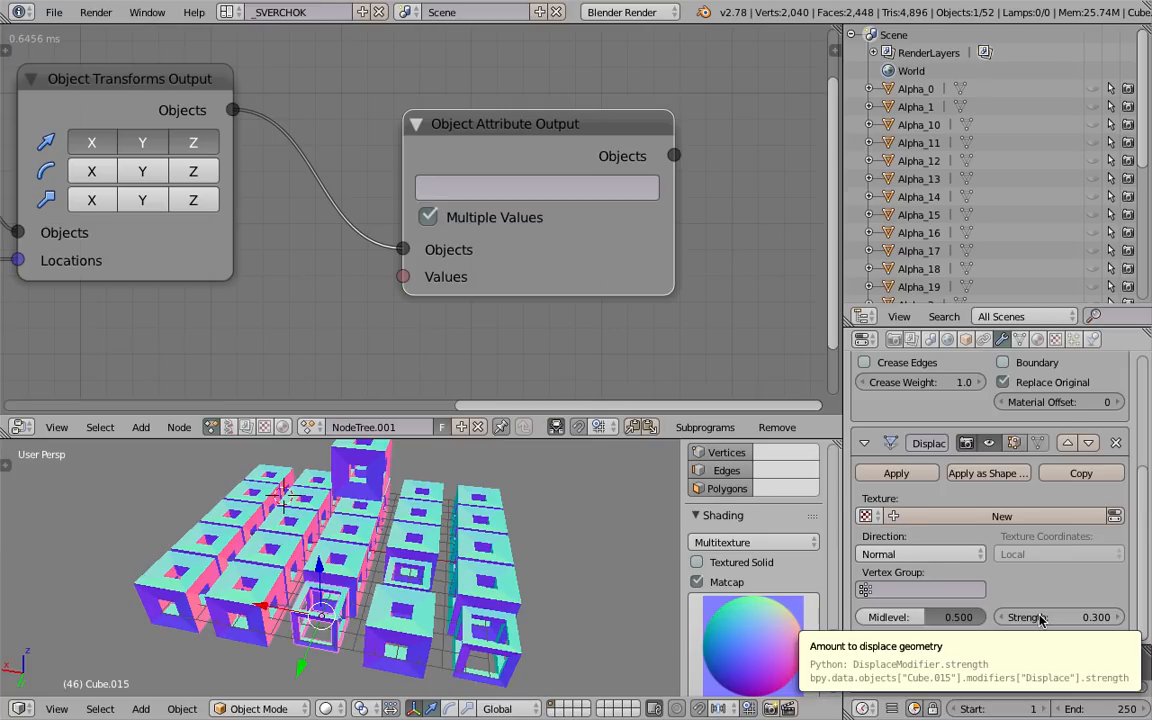
right_click(1041, 619)
click(992, 618)
click(482, 186)
key(ctrl+v)
key(Return)
Step: Widen the Object Attribute Output node to fit its attribute path and reposition it
middle_drag(717, 234, 628, 233)
drag(582, 227, 641, 227)
drag(514, 112, 573, 88)
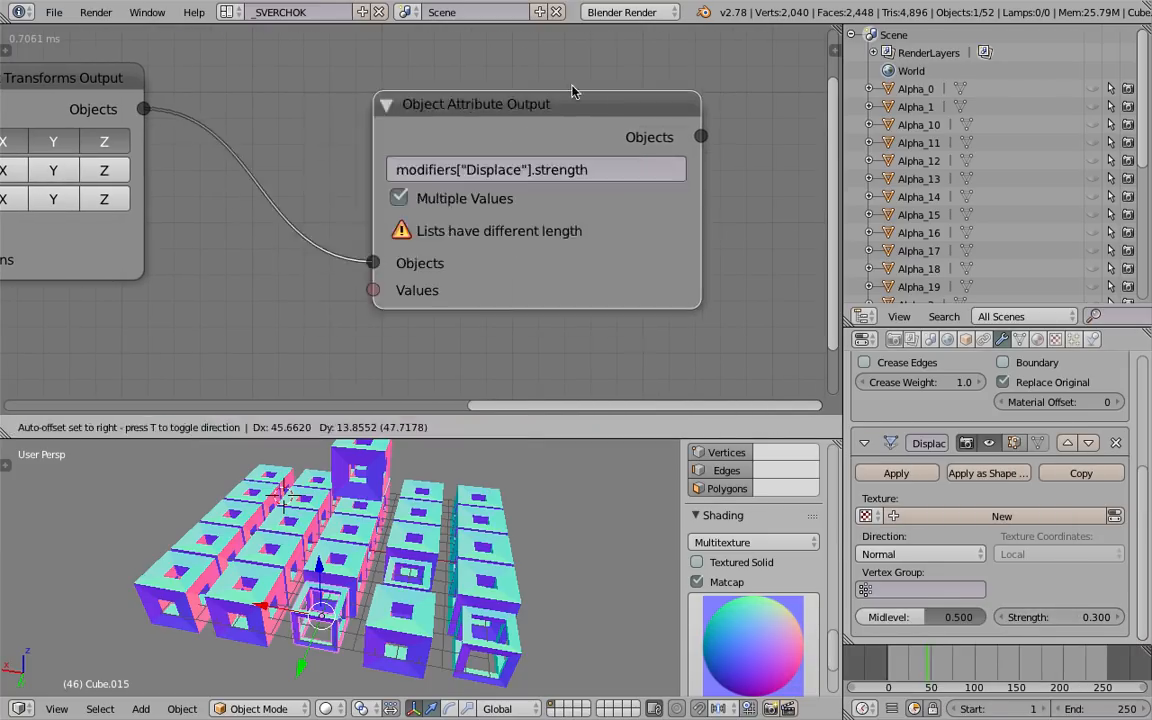
middle_drag(413, 207, 463, 210)
Step: Turn off Multiple Values on the Object Attribute Output node and save the file
click(455, 202)
middle_drag(392, 284, 505, 183)
key(ctrl+s)
click(505, 183)
Step: Add a Float Input node below the Object Transforms Output node
middle_drag(641, 137, 462, 197)
middle_drag(165, 268, 205, 245)
key(shift+a)
mouse_move(204, 250)
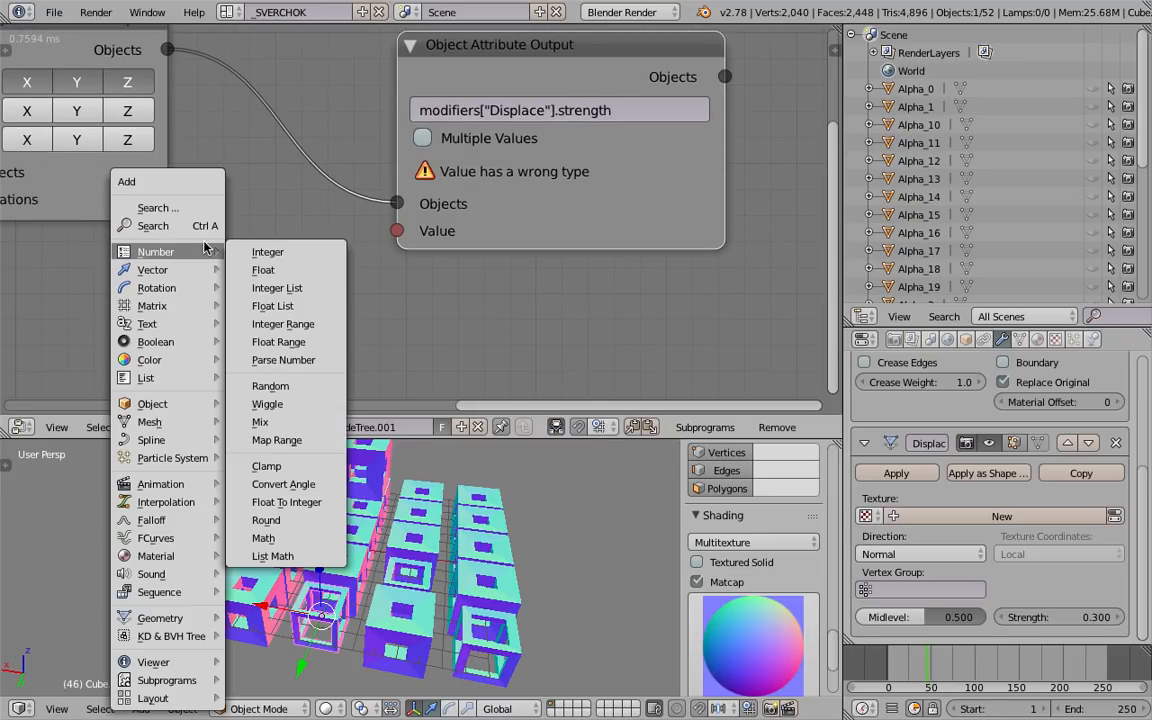
click(168, 210)
text(float)
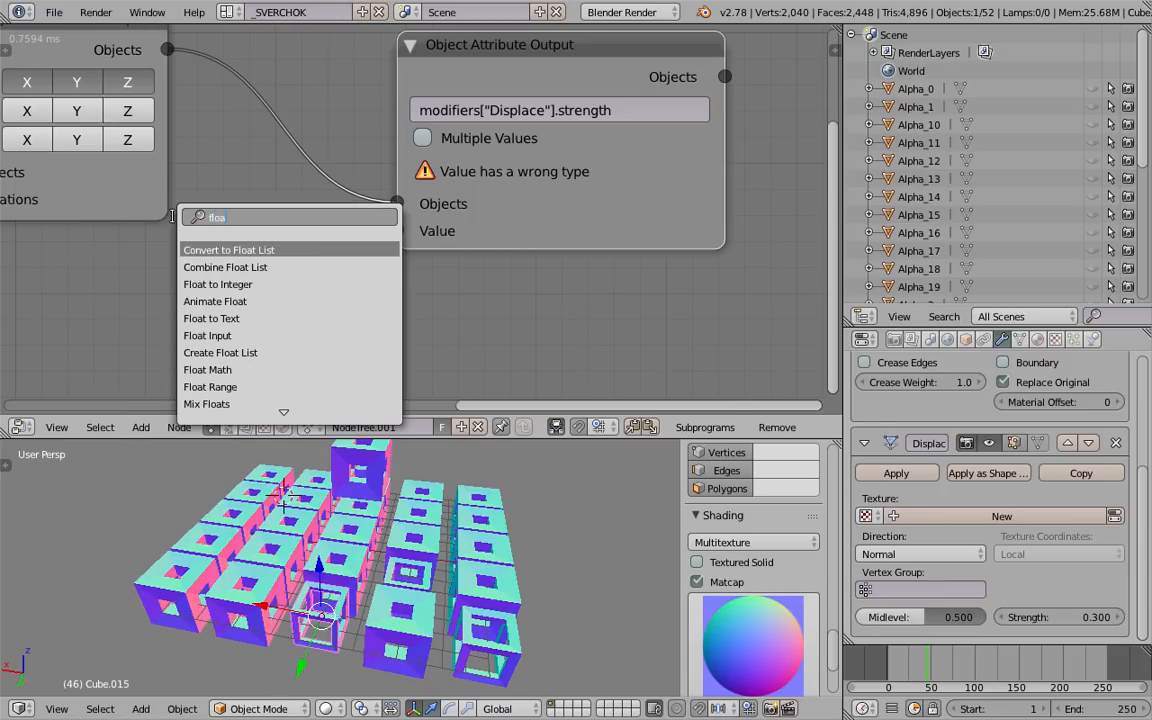
key(Down)
key(Down)
key(Down)
key(Down)
key(Return)
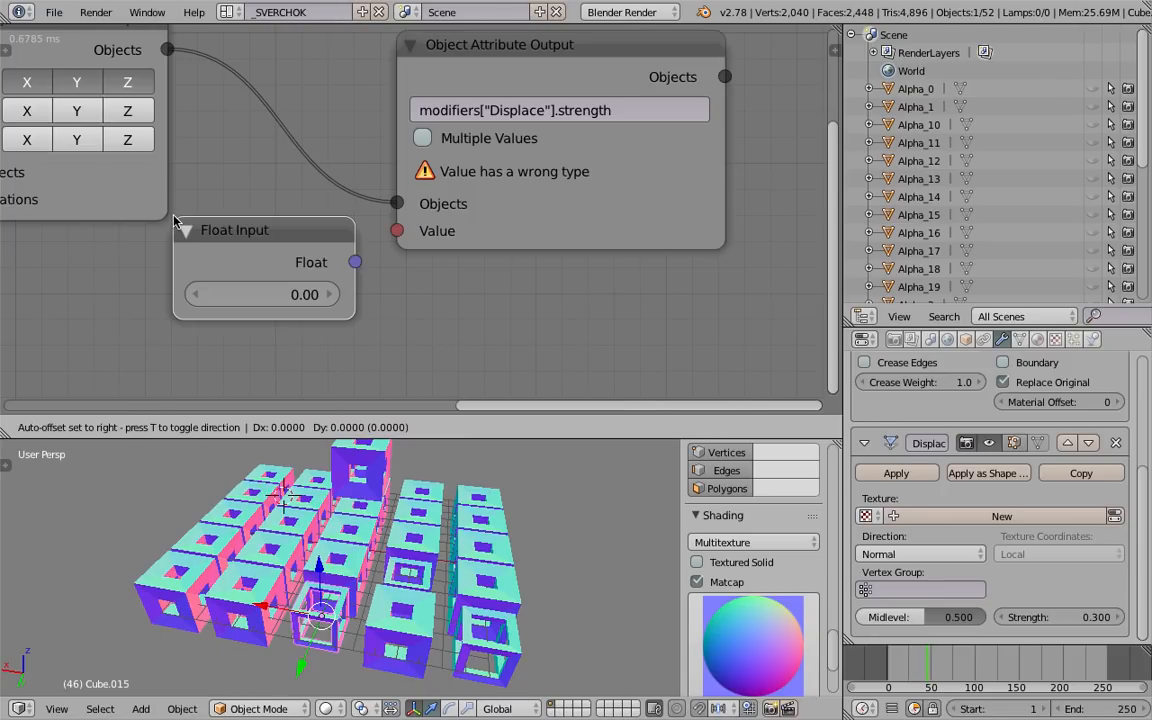
click(272, 293)
Step: Connect the Float Input to the Object Attribute Output's Value input, set the float to 0.69 and save the file
drag(287, 297, 397, 230)
drag(220, 331, 289, 331)
middle_drag(324, 312, 353, 310)
key(ctrl+s)
click(353, 310)
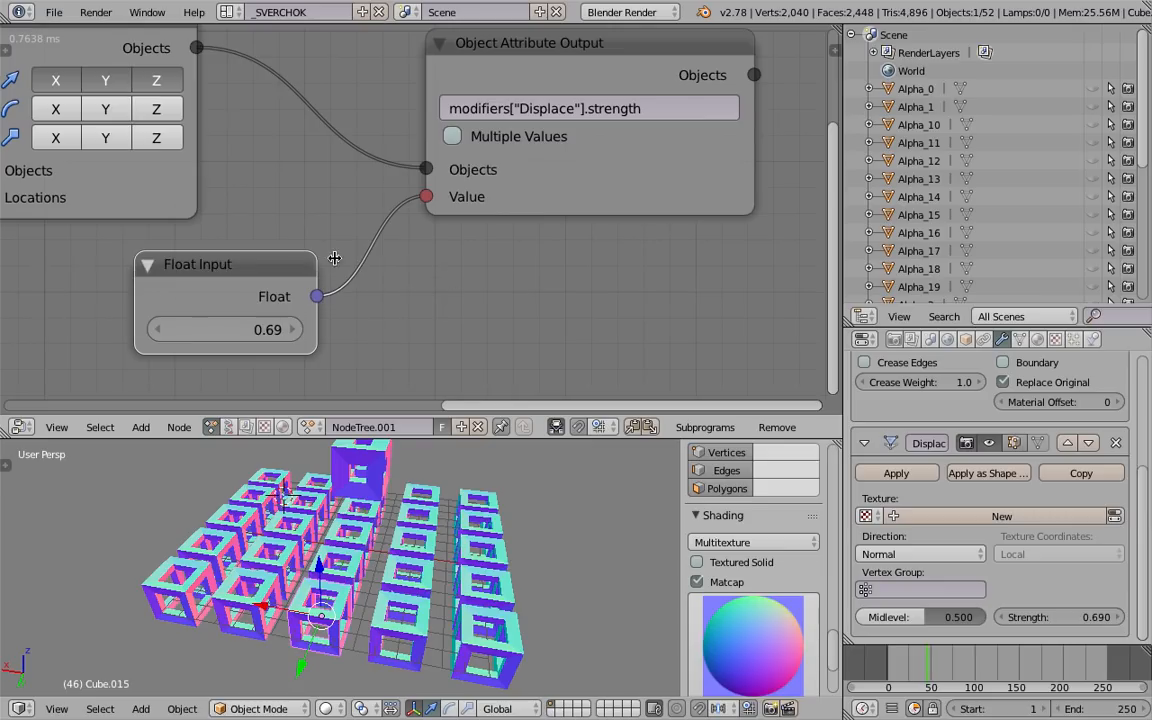
Step: Delete the Float Input node and add a Random Number node below the Object Transforms Output node
key(x)
middle_drag(238, 270, 286, 247)
key(shift+a)
mouse_move(271, 252)
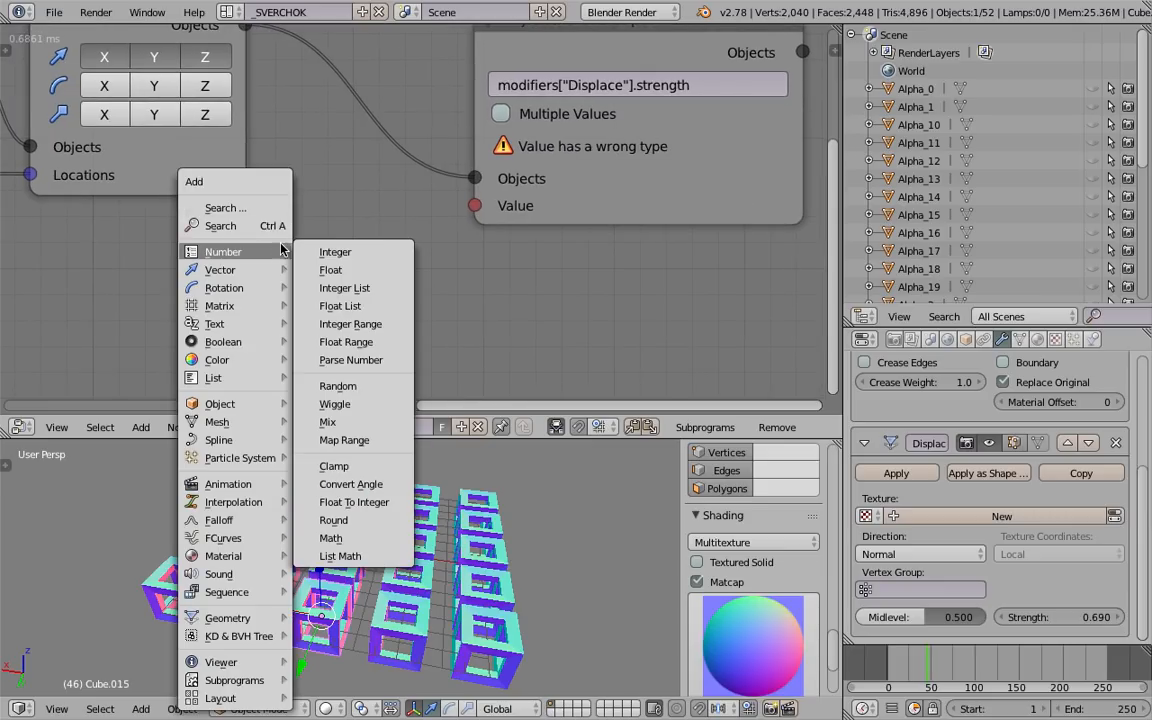
click(266, 230)
text(random n)
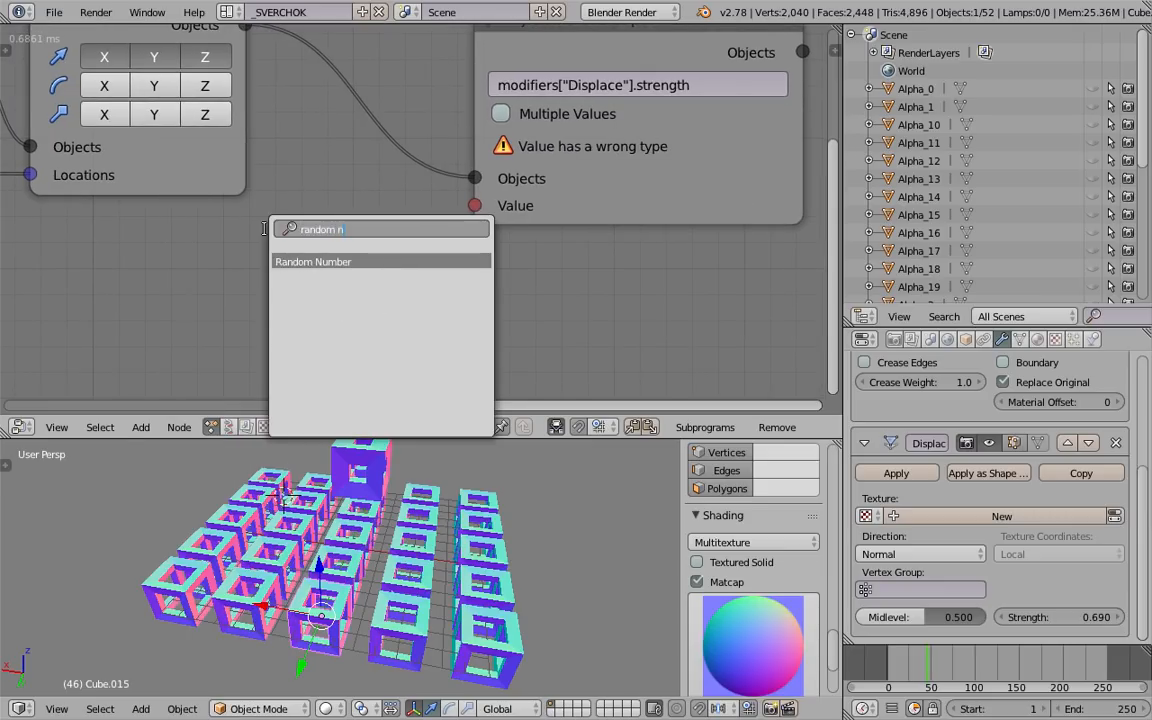
key(Return)
click(212, 232)
scroll(212, 232, up, 1)
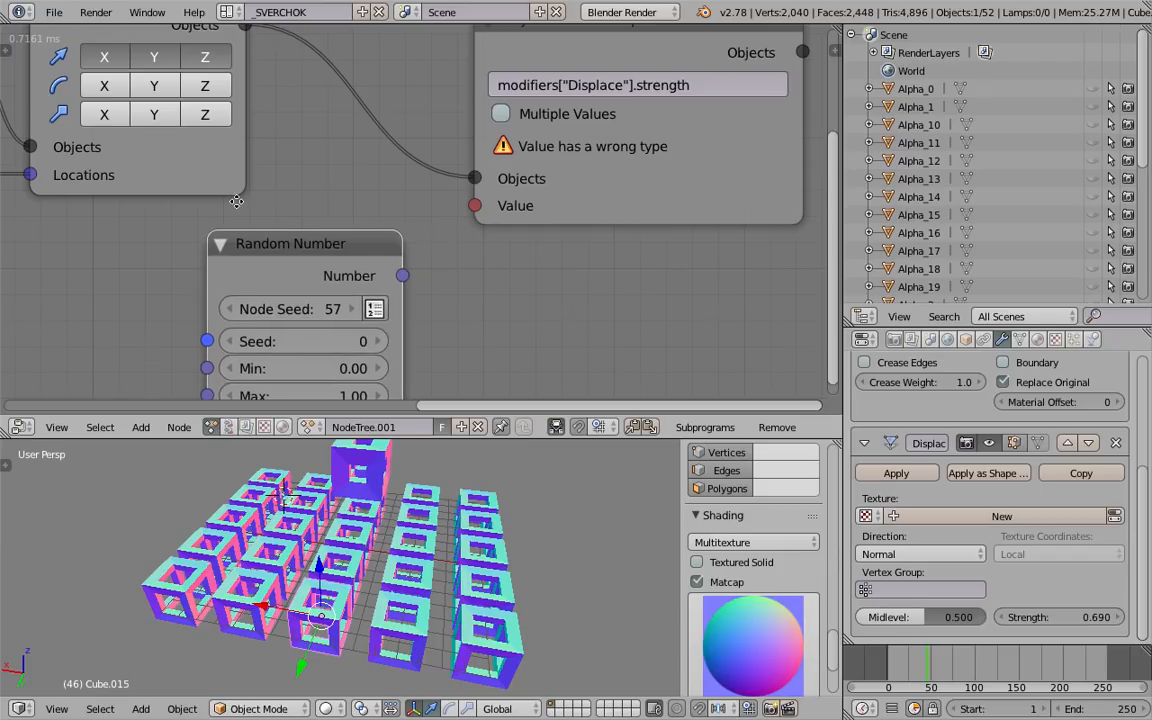
Step: Switch the Random Number node to generate a list of numbers
drag(284, 180, 222, 180)
drag(379, 212, 490, 210)
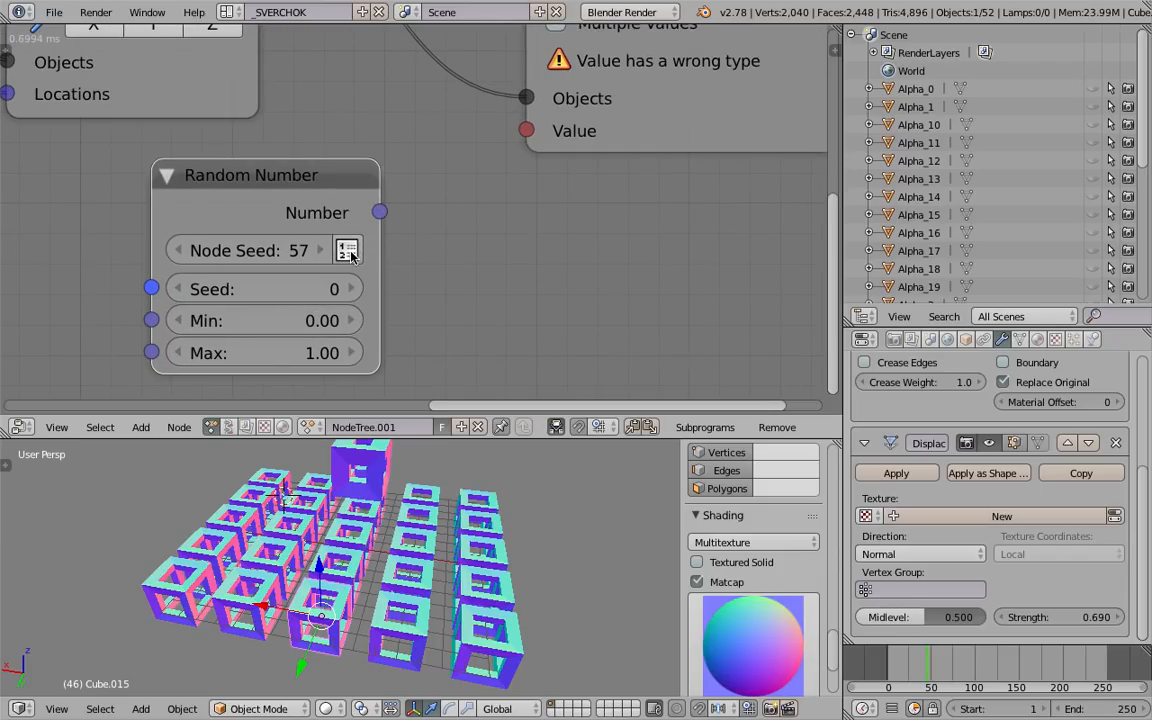
click(352, 256)
middle_drag(351, 257, 358, 222)
click(357, 221)
click(357, 221)
middle_drag(420, 524, 432, 520)
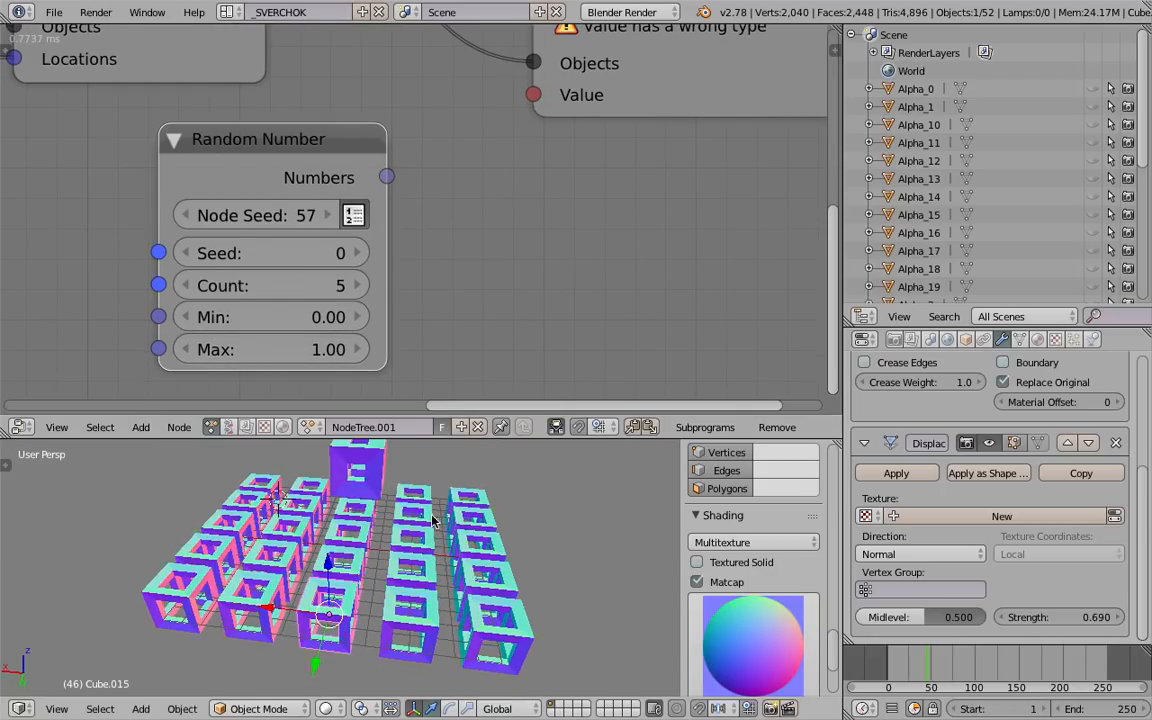
Step: Set the Random Number node's Count to 25 and Min to 0.12, and save the file
click(293, 287)
text(25)
key(Return)
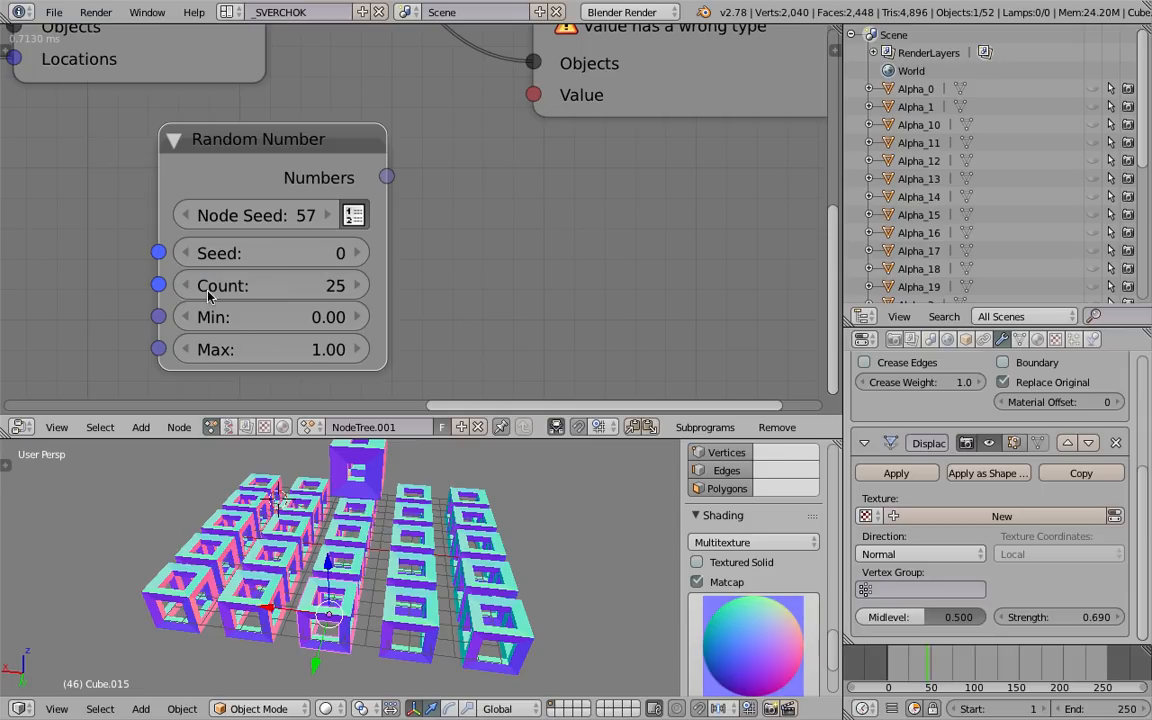
drag(279, 320, 305, 320)
scroll(290, 330, down, 2)
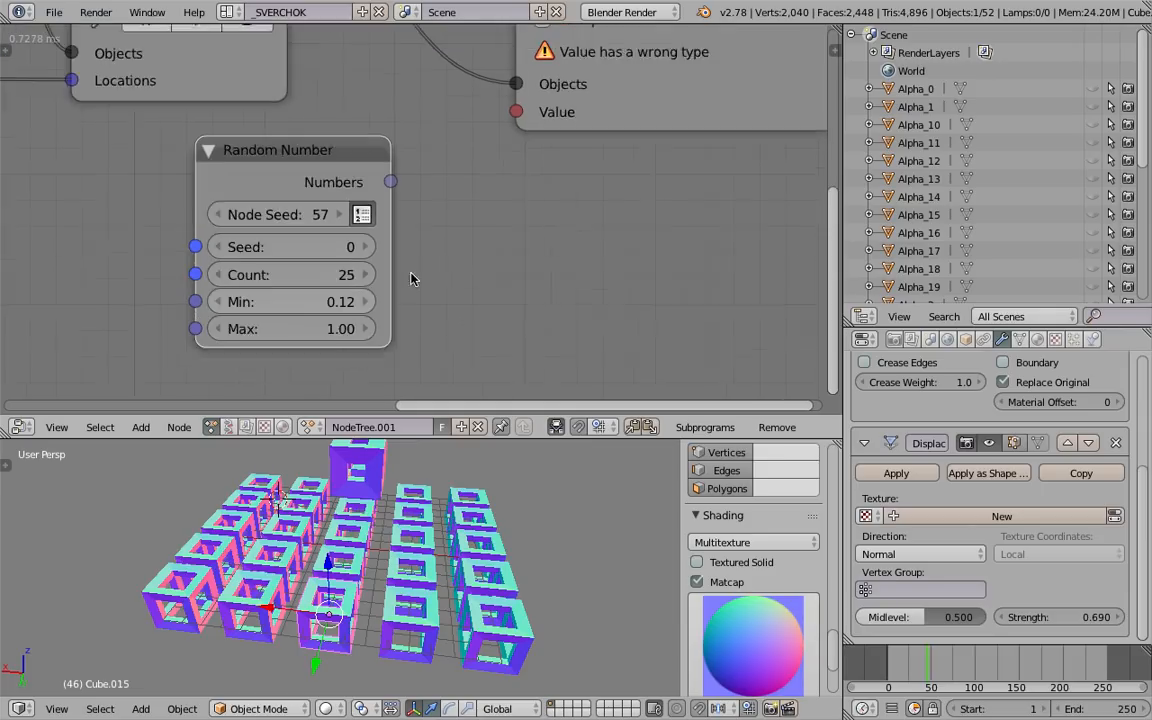
key(ctrl+s)
Step: Add a Viewer node and connect the Random Number's Numbers output to it to inspect the generated values
key(shift+a)
click(463, 236)
text(view)
key(Return)
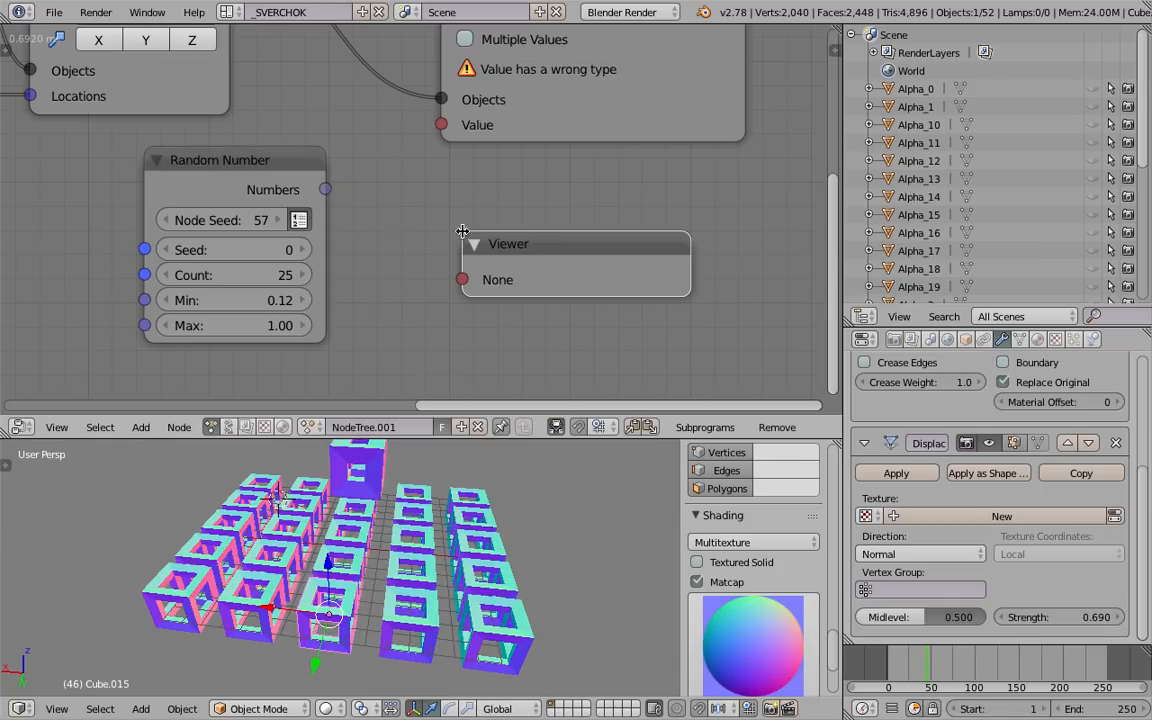
drag(326, 197, 462, 280)
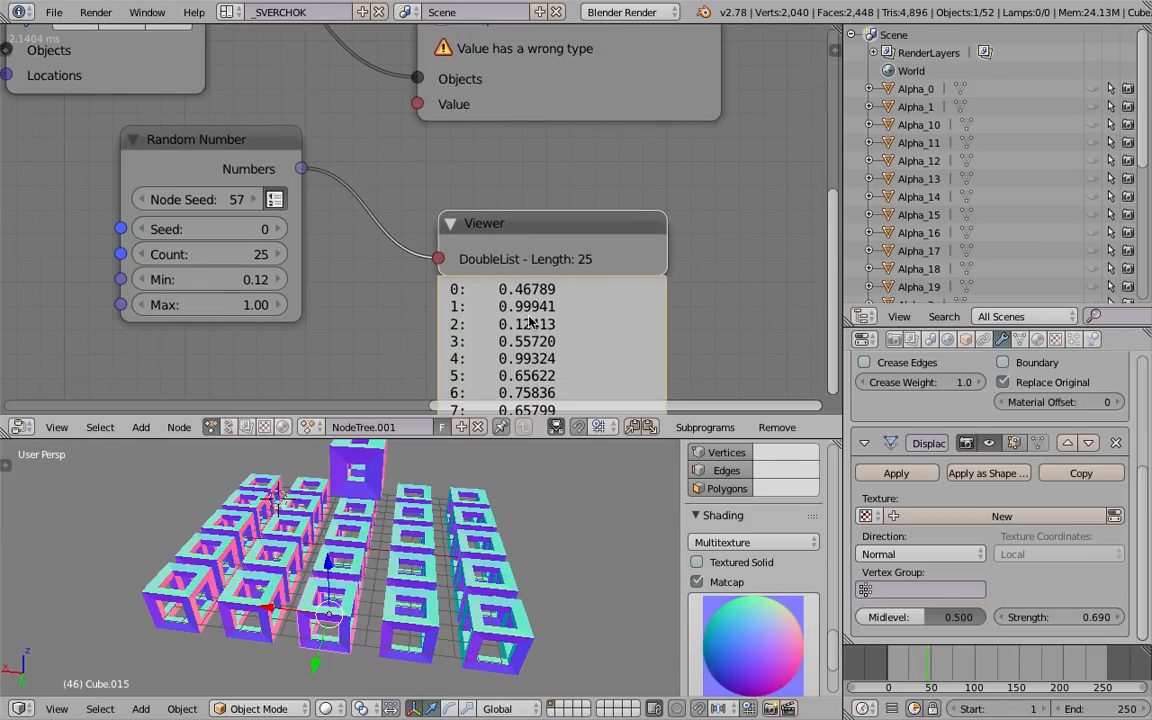
middle_drag(530, 322, 540, 254)
Step: Try a Count of 4 on the Random Number node, and return it to 25
click(225, 186)
text(4)
key(Return)
drag(225, 186, 250, 186)
middle_drag(391, 198, 396, 213)
click(276, 198)
text(25)
key(Return)
Step: Delete the Viewer node and connect the Random Number's Numbers output to the Object Attribute Output's Value input
middle_drag(507, 182, 467, 240)
key(x)
drag(320, 198, 431, 134)
middle_drag(462, 198, 457, 295)
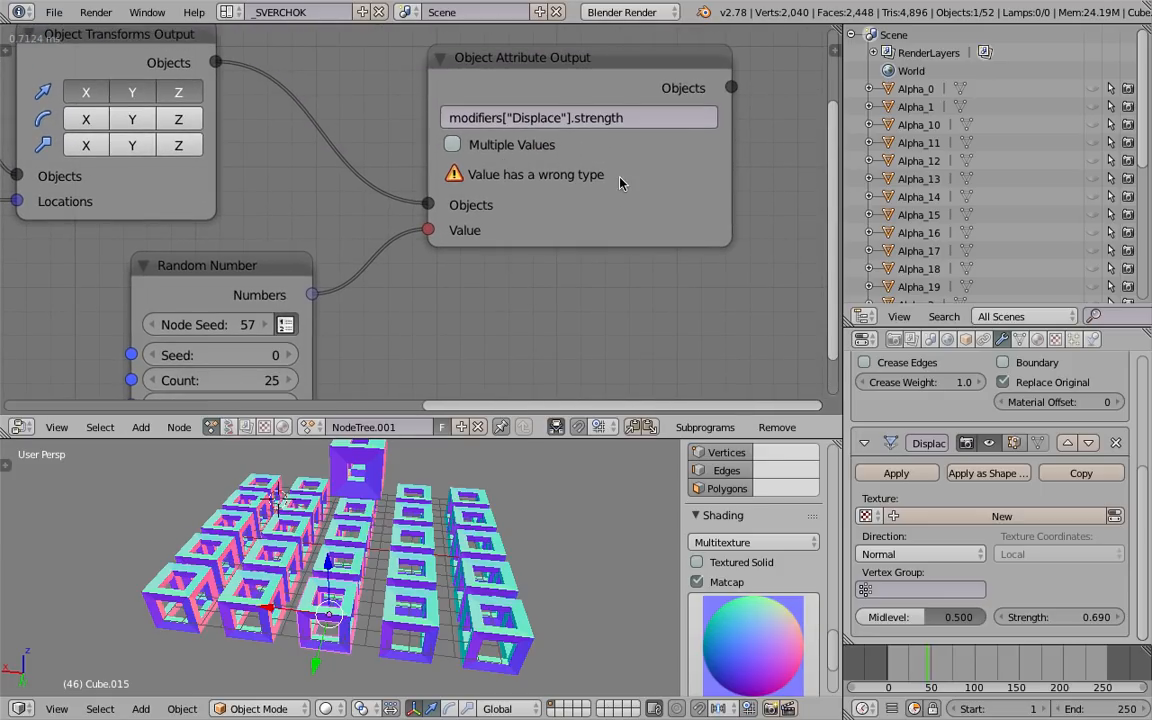
Step: Turn on Multiple Values on the Object Attribute Output node and save the file
click(486, 148)
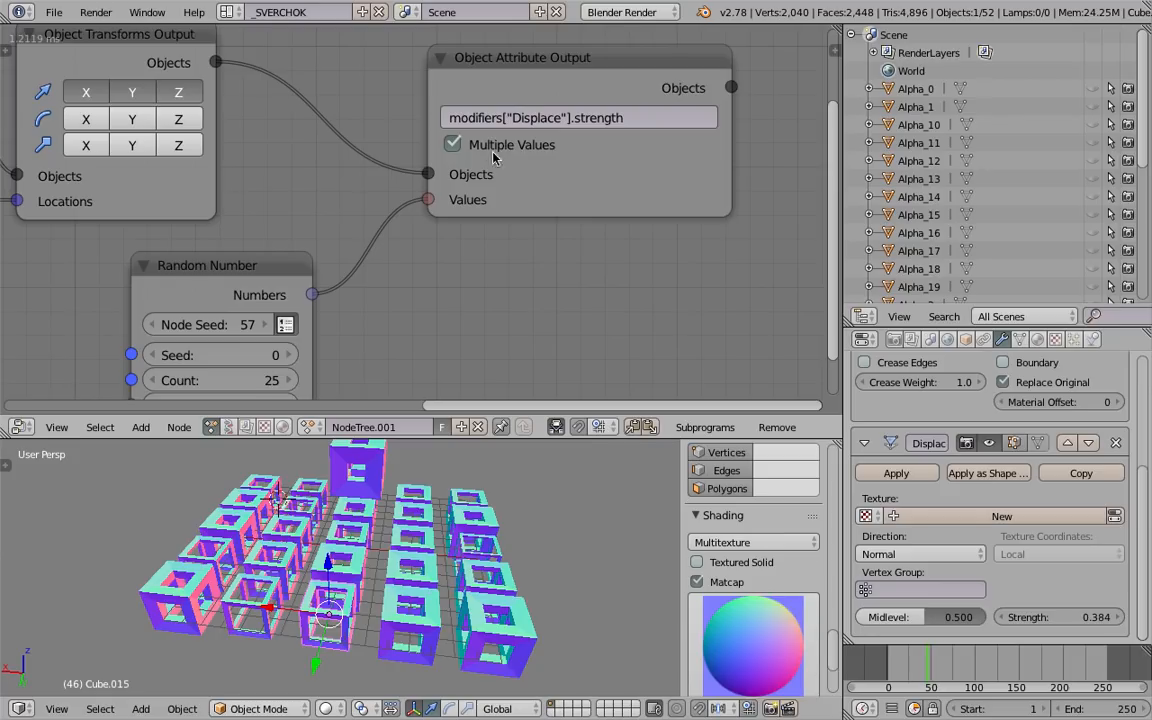
key(ctrl+s)
click(470, 244)
middle_drag(422, 624, 449, 572)
key(ctrl+s)
click(450, 573)
middle_drag(372, 502, 268, 515)
middle_drag(259, 364, 285, 308)
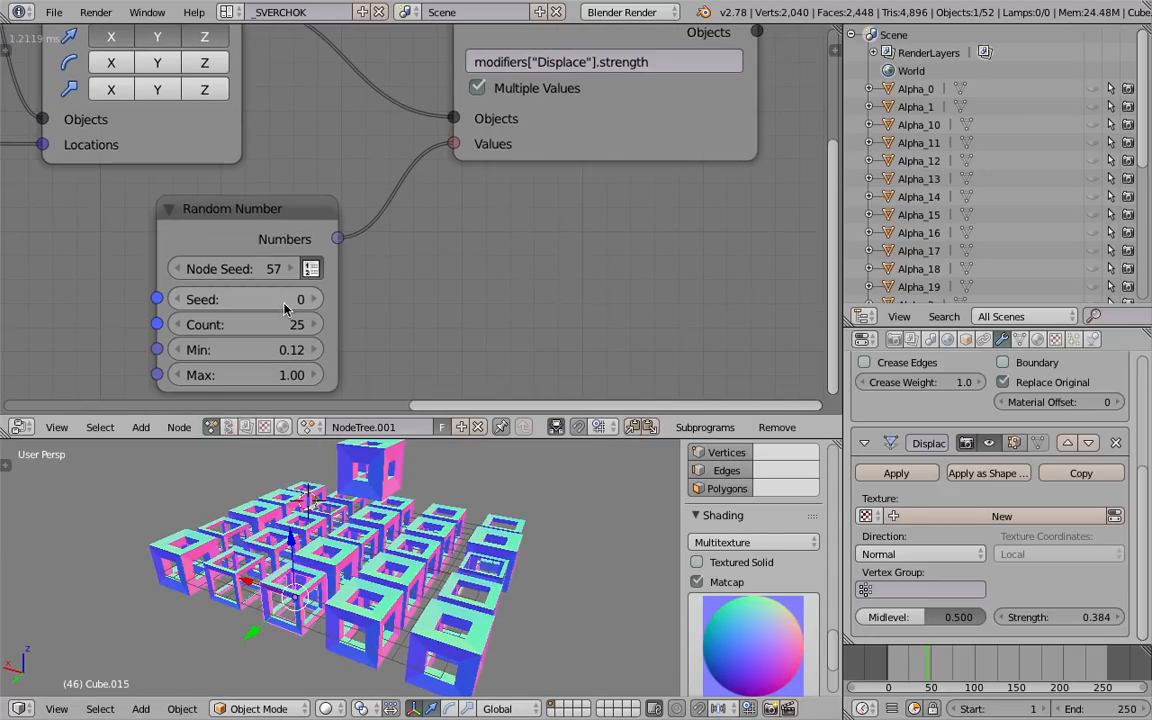
Step: Set the Random Number node's Min to -0.09, Max to 2.05 and Seed to 88, and save the file
drag(263, 355, 322, 355)
drag(262, 377, 154, 351)
drag(262, 377, 518, 377)
key(ctrl+s)
click(268, 381)
drag(247, 300, 337, 300)
middle_drag(268, 510, 388, 507)
scroll(400, 307, down, 3)
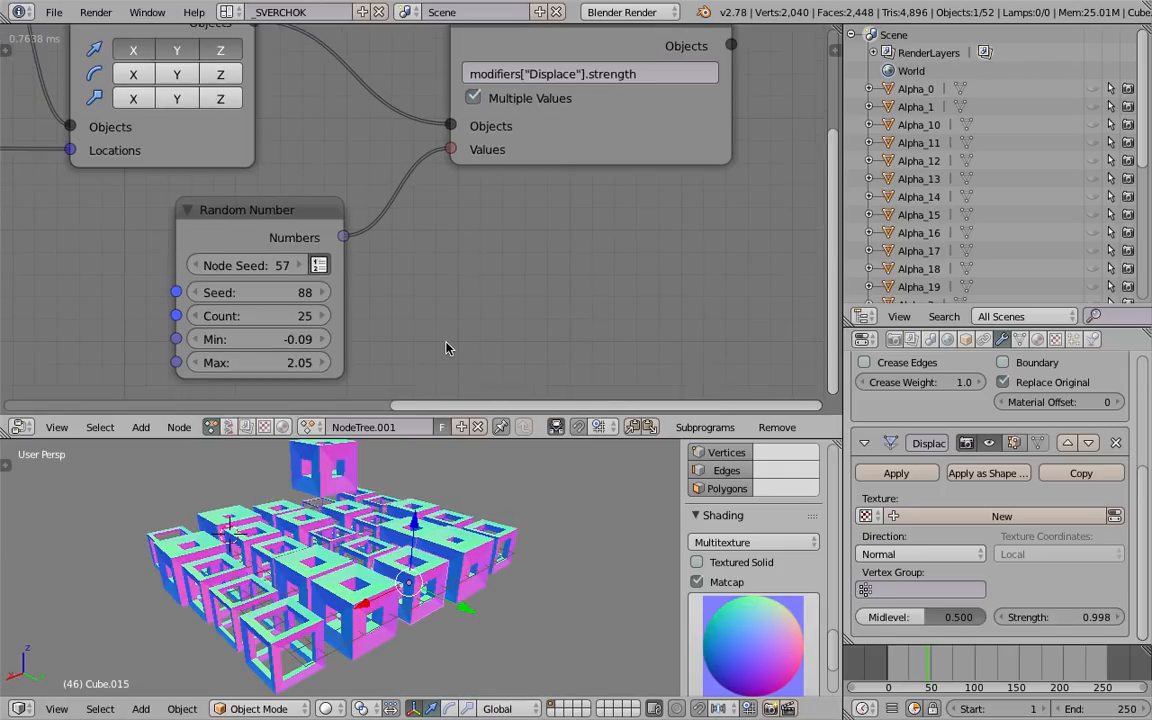
Step: Rearrange the nodes into a tidier layout, keeping Random Number below the Object Transforms Output node
drag(314, 111, 327, 65)
middle_drag(318, 88, 472, 129)
scroll(434, 135, down, 4)
drag(317, 120, 314, 100)
middle_drag(387, 143, 404, 126)
middle_drag(477, 230, 499, 235)
click(123, 204)
middle_drag(179, 233, 197, 252)
scroll(300, 262, up, 1)
drag(567, 273, 531, 250)
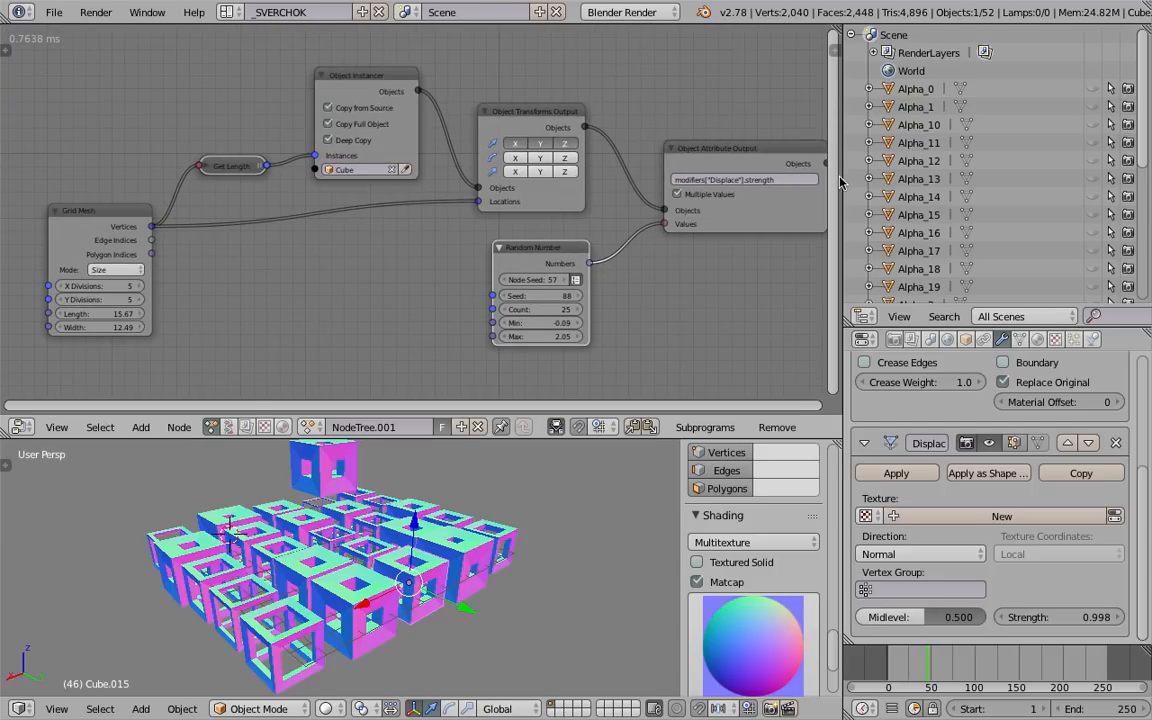
Step: Widen the node editor area and align the Random Number node beneath the Object Transforms Output node
drag(839, 183, 925, 200)
scroll(658, 224, up, 2)
middle_drag(655, 265, 646, 253)
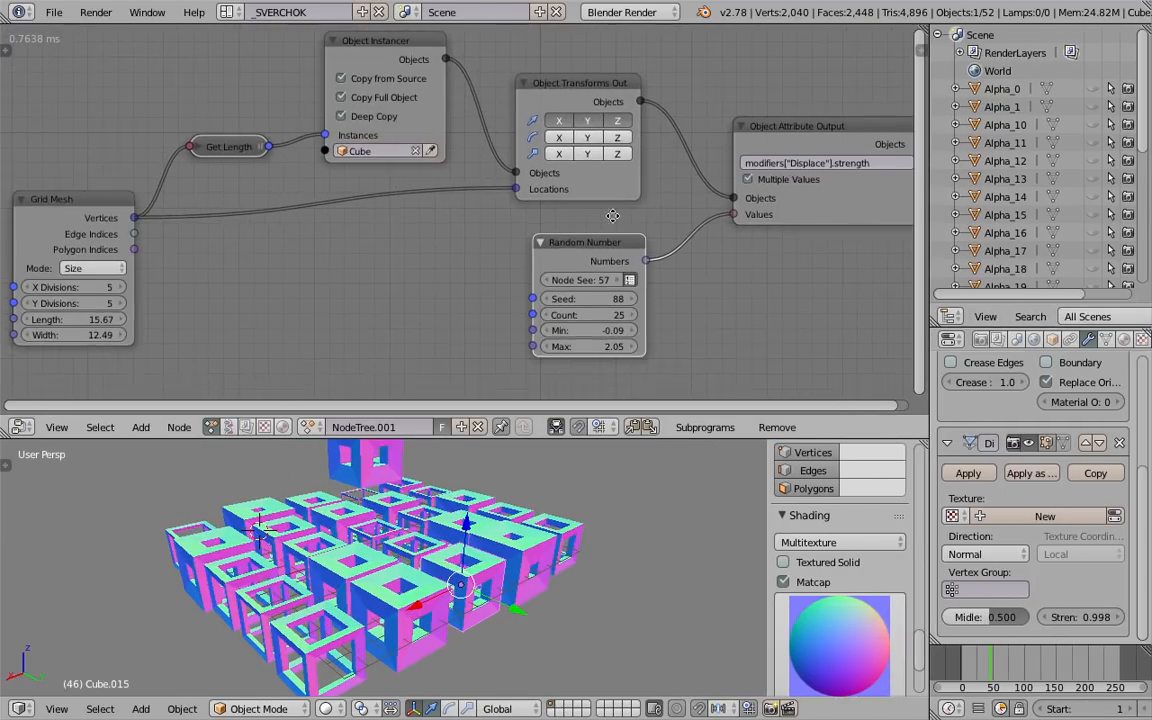
scroll(345, 239, down, 1)
drag(562, 240, 545, 241)
mouse_move(537, 237)
middle_down()
mouse_move(517, 235)
mouse_move(558, 246)
middle_up()
drag(554, 240, 566, 237)
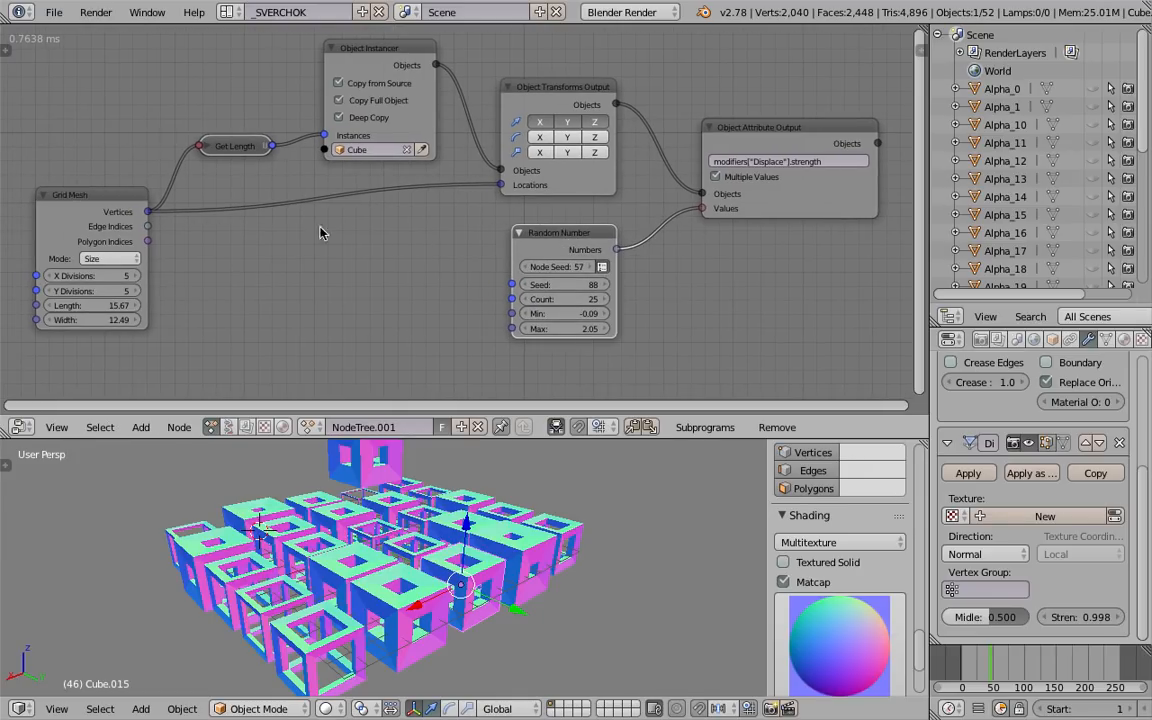
Step: Connect the Get Length node's output to the Random Number's Count input and save the file
drag(271, 146, 511, 299)
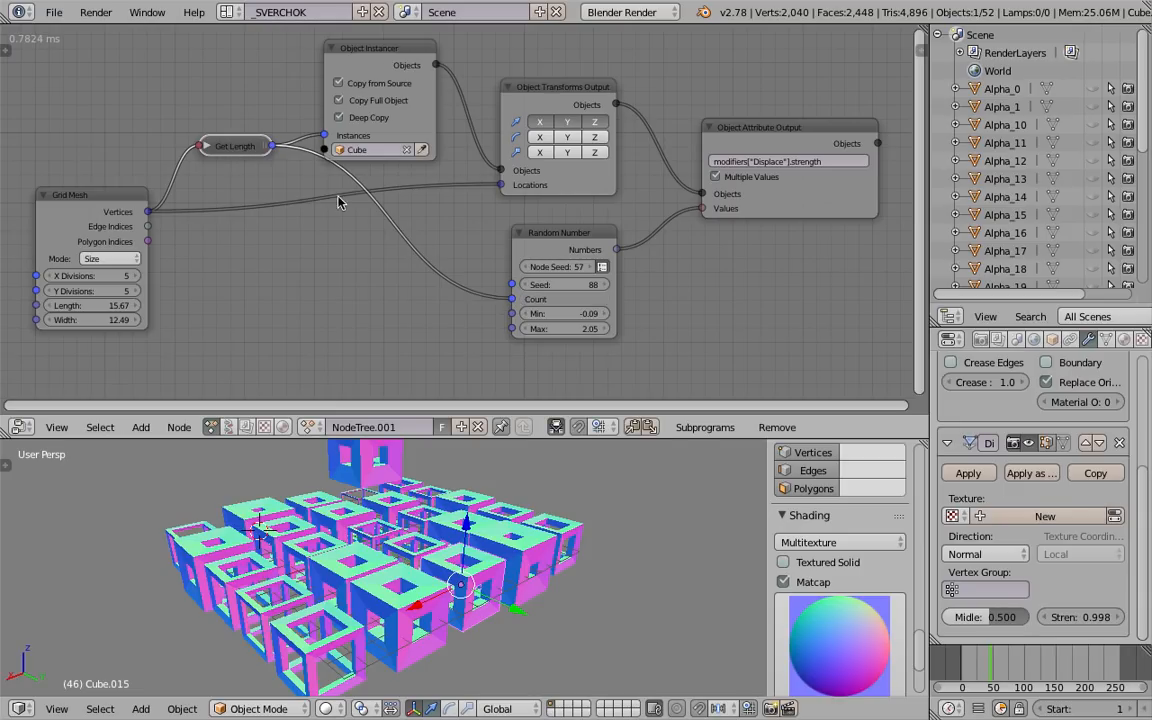
key(ctrl+s)
click(505, 482)
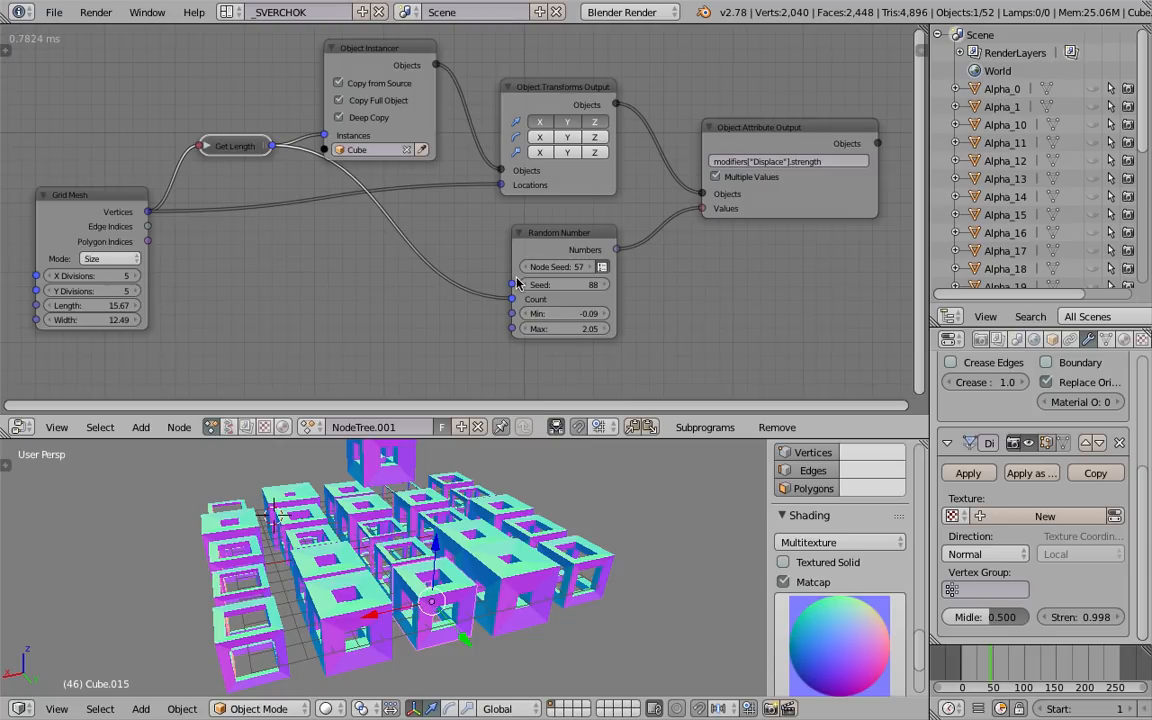
middle_drag(470, 251, 474, 251)
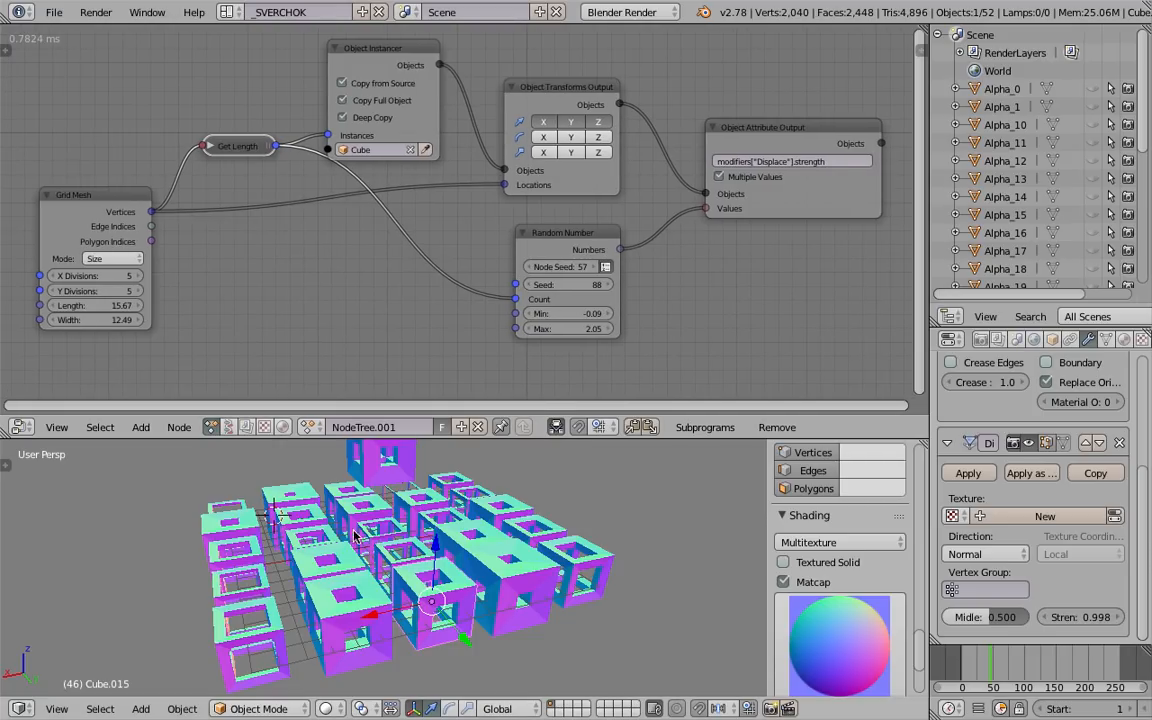
Step: Set the Grid Mesh's Y Divisions to 9, Length to 18.13 and Width to 28.63
middle_drag(350, 496, 410, 500)
click(138, 291)
click(137, 292)
click(137, 292)
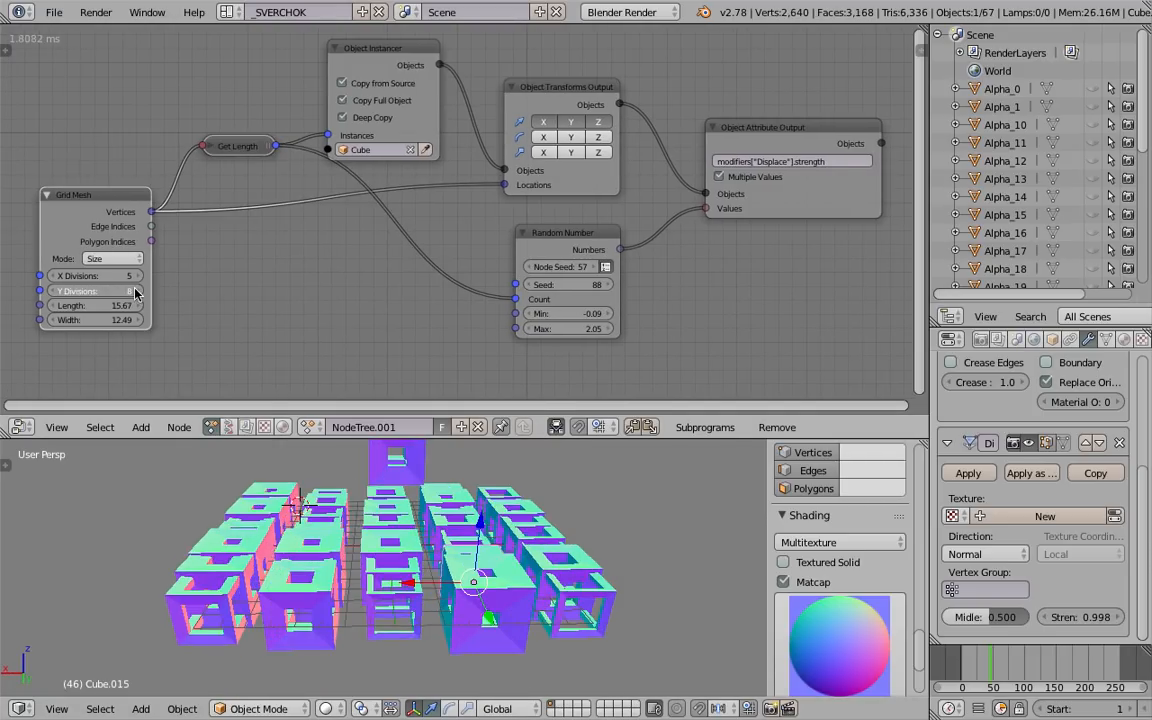
click(137, 292)
drag(129, 306, 260, 318)
middle_drag(145, 444, 410, 560)
scroll(430, 560, up, 5)
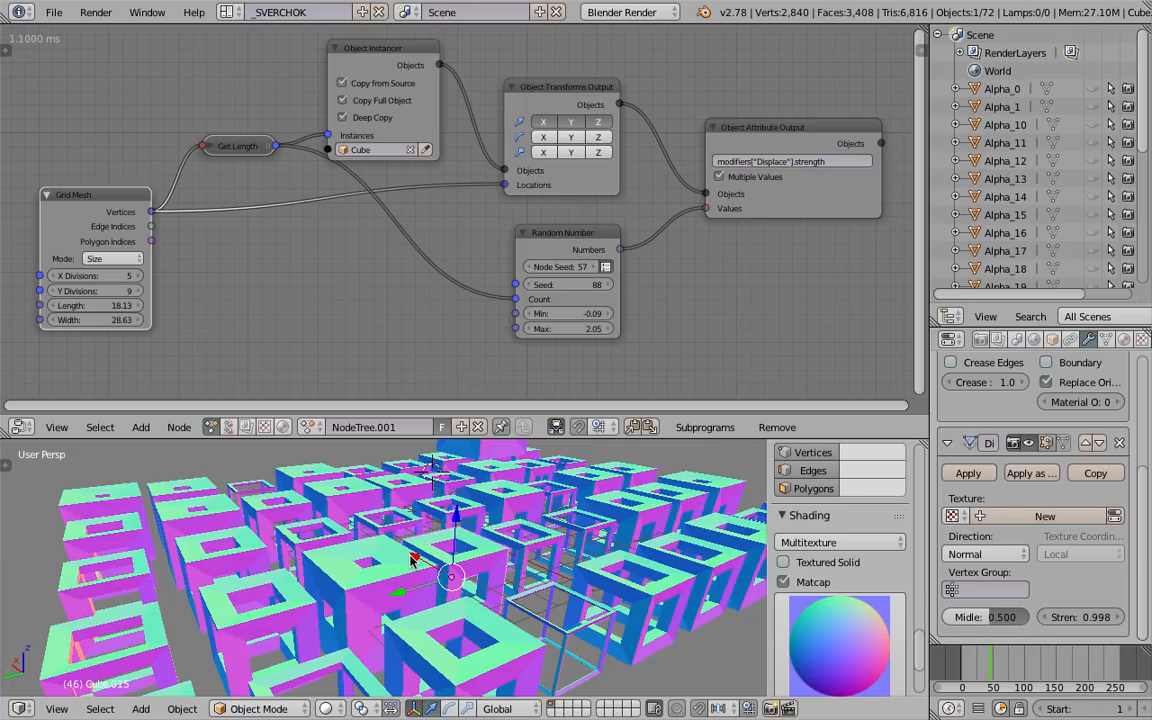
scroll(436, 563, down, 4)
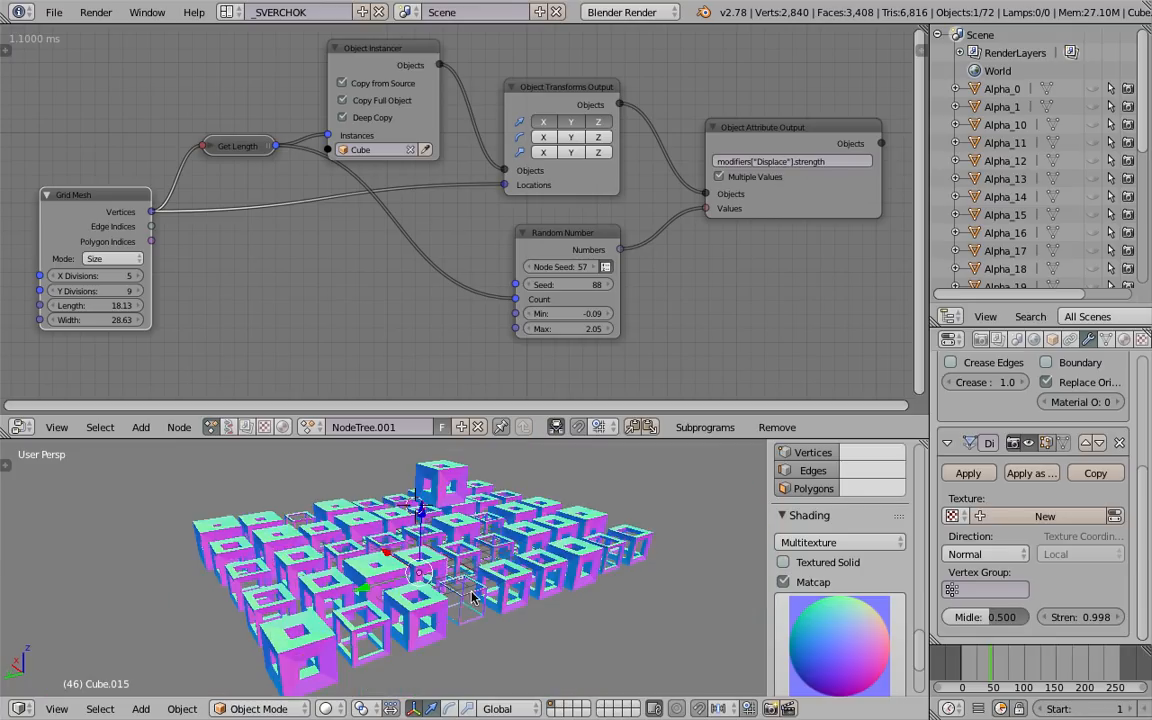
middle_drag(510, 578, 404, 557)
middle_drag(343, 210, 342, 214)
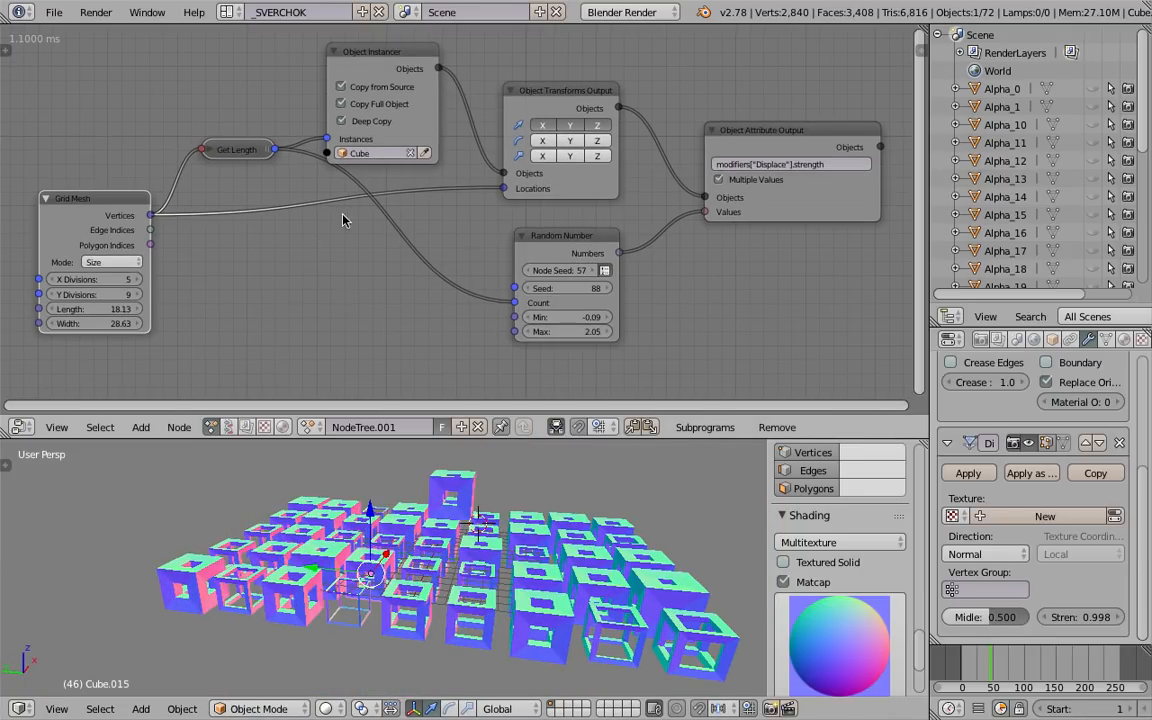
Step: Move the Object Transforms Output, Object Attribute Output and Random Number nodes closer together
middle_drag(530, 81, 534, 91)
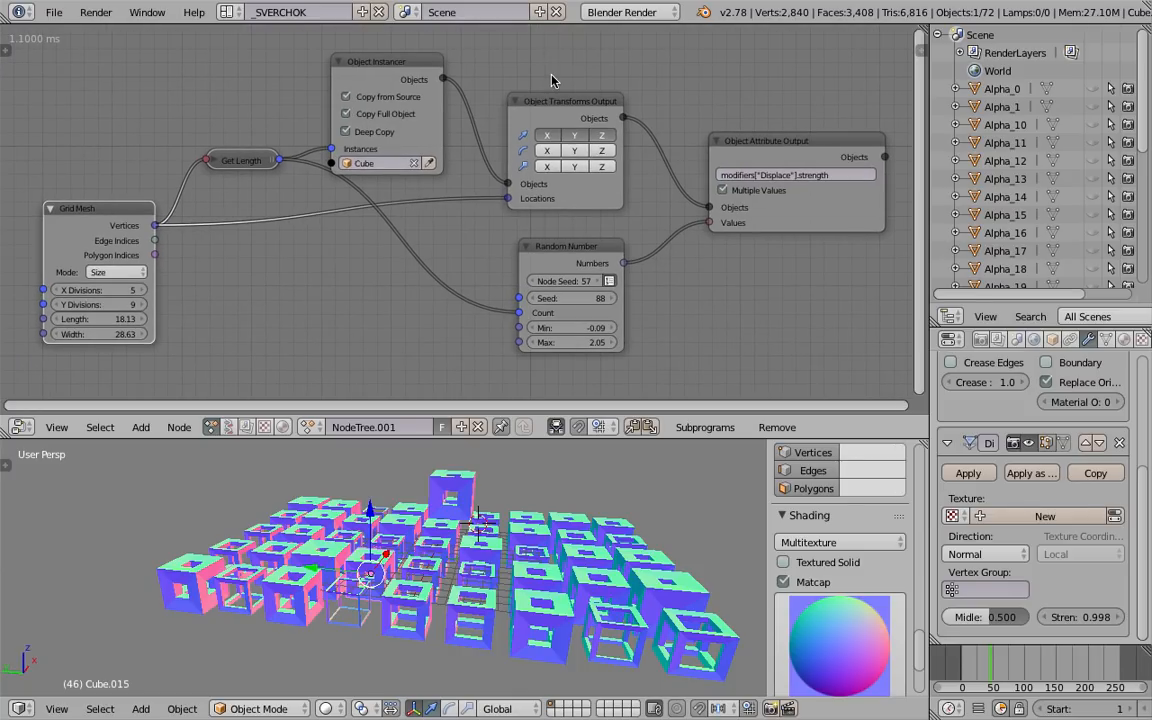
drag(565, 101, 551, 91)
drag(768, 142, 726, 150)
drag(549, 246, 533, 231)
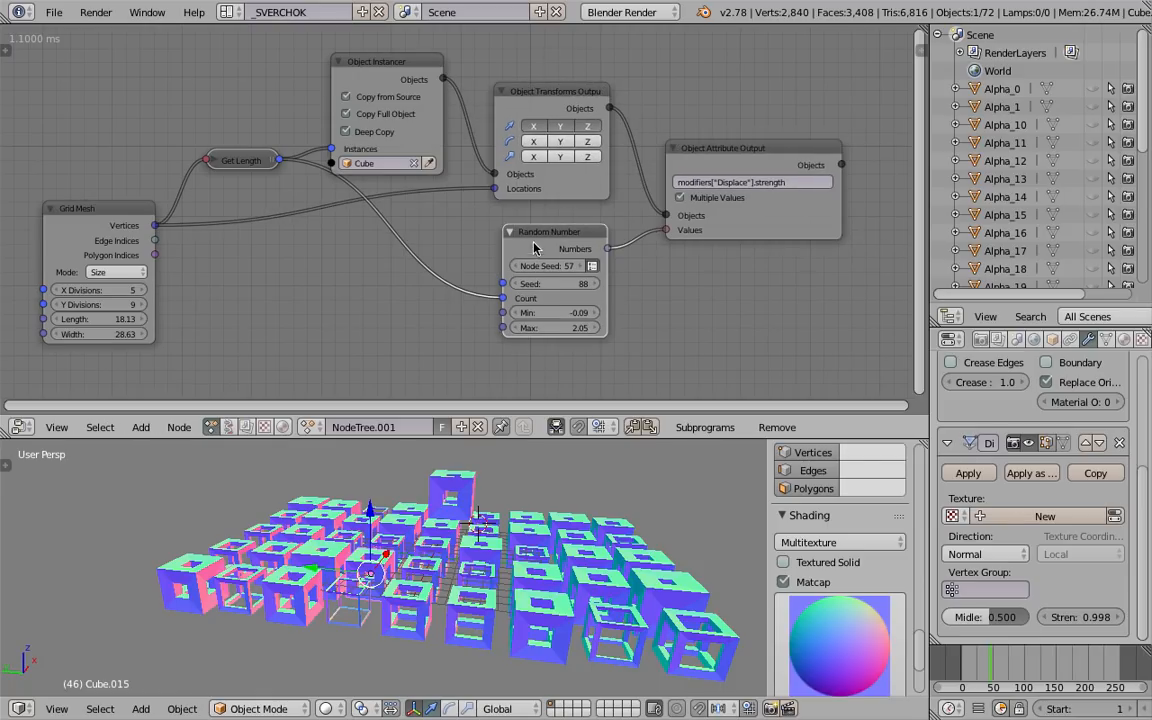
Step: Set the Random Number's Seed to 174 and move the Object Instancer node slightly away from the Object Transforms Output
drag(532, 284, 556, 285)
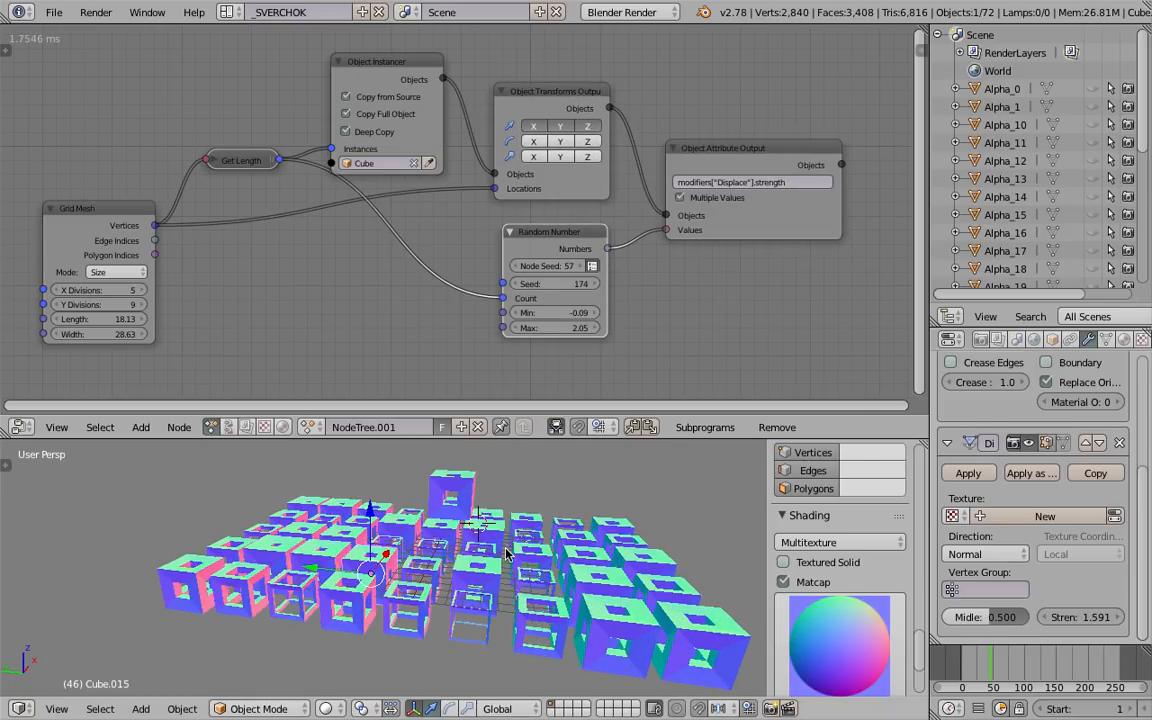
middle_drag(507, 553, 530, 557)
drag(341, 64, 327, 60)
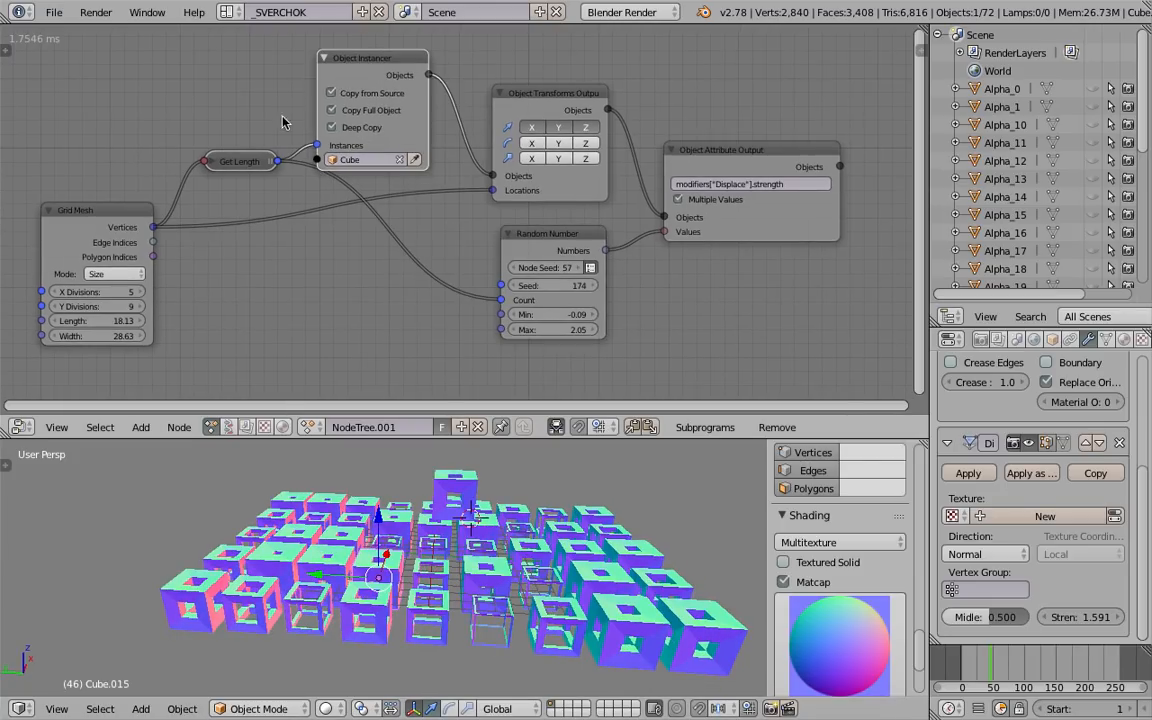
middle_drag(204, 143, 217, 147)
middle_drag(276, 545, 280, 559)
middle_drag(506, 580, 452, 547)
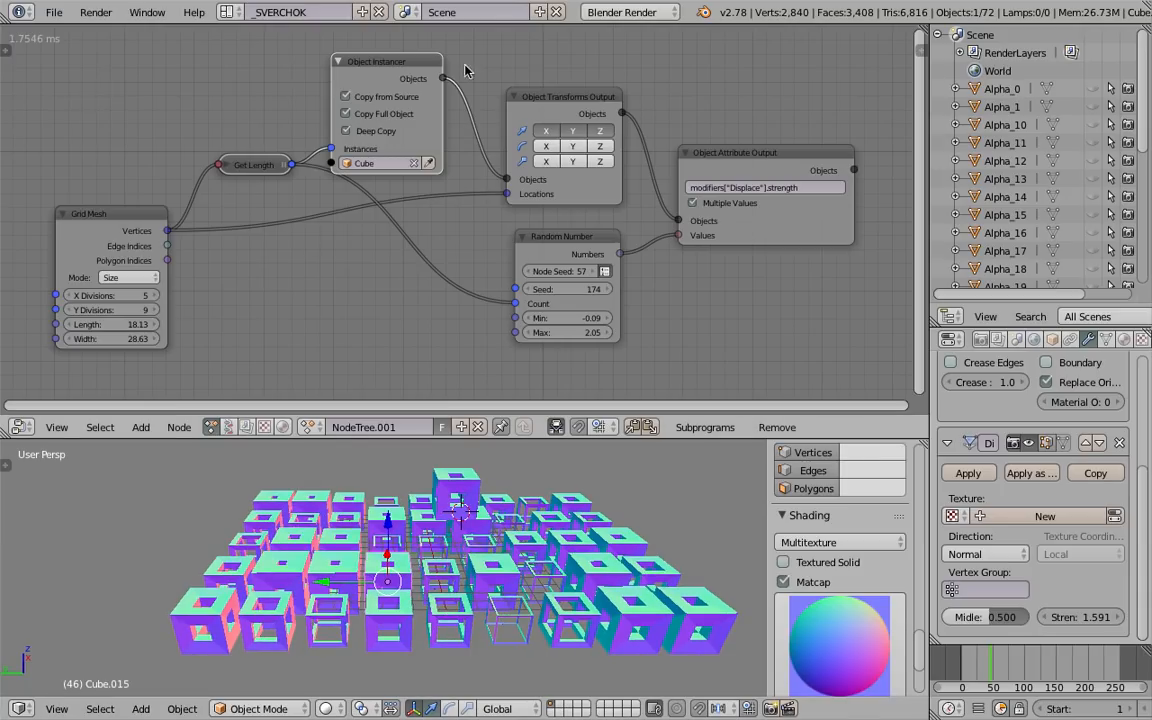
middle_drag(522, 245, 518, 247)
scroll(175, 208, up, 1)
Step: Search the add-ons in User Preferences for "animation", examine the Animation Nodes add-on's details, and close the preferences
click(54, 12)
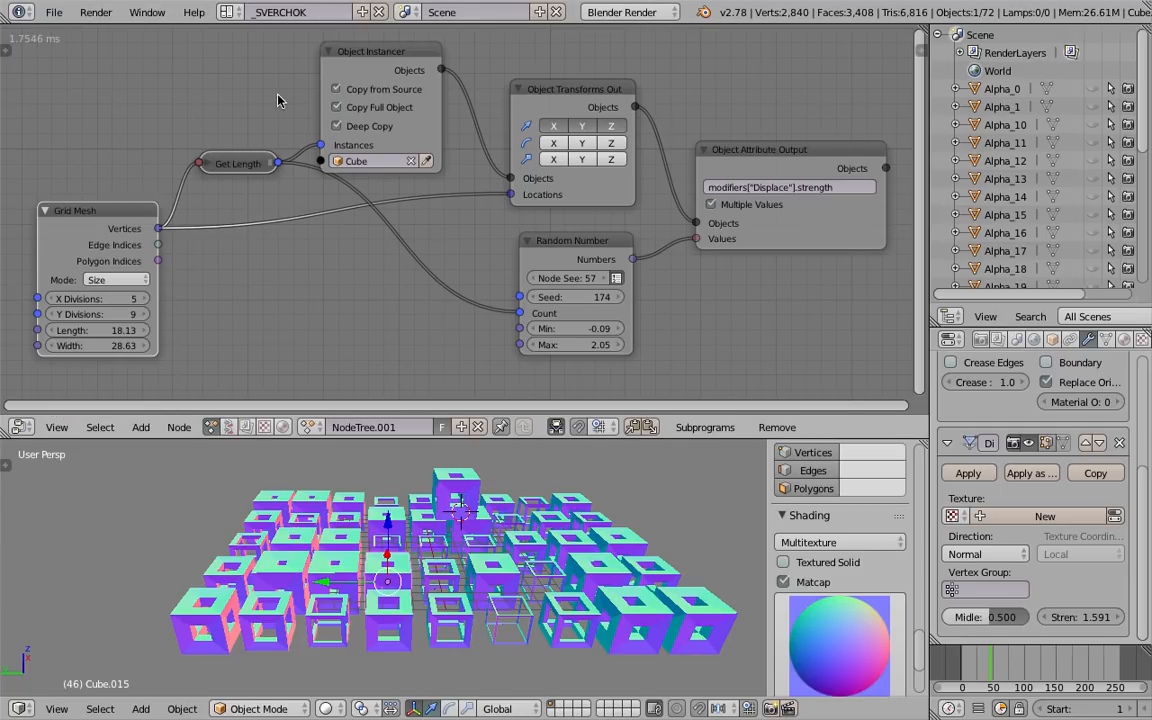
click(54, 12)
click(107, 212)
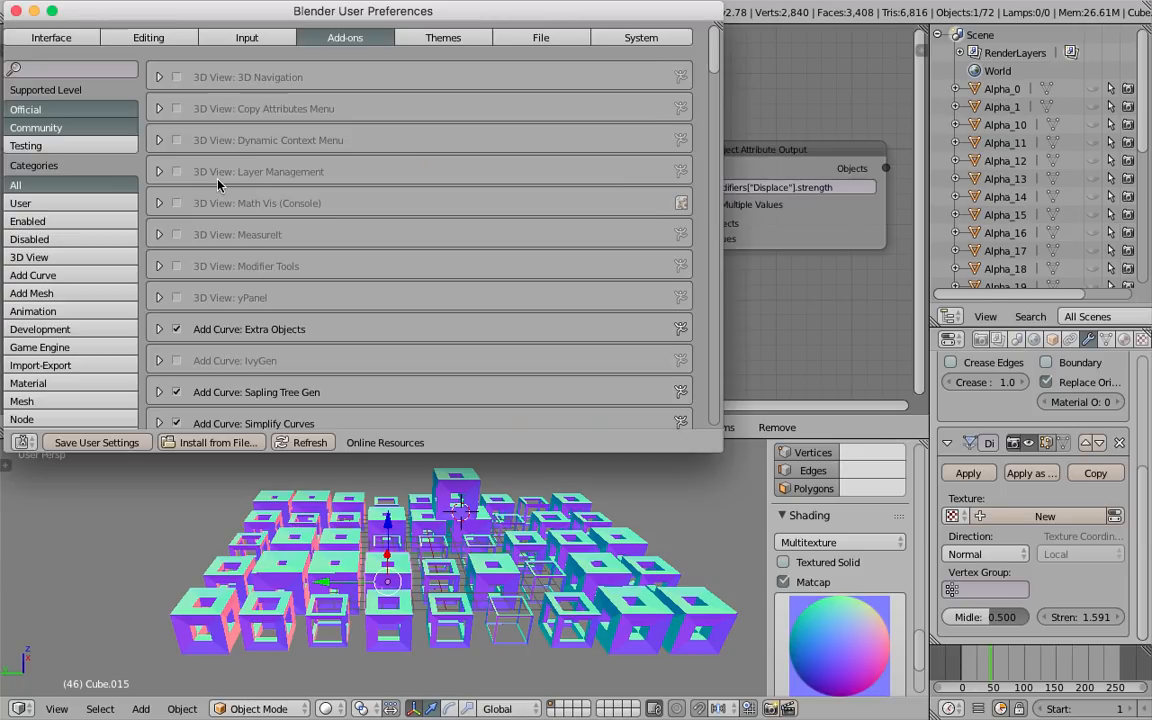
click(119, 67)
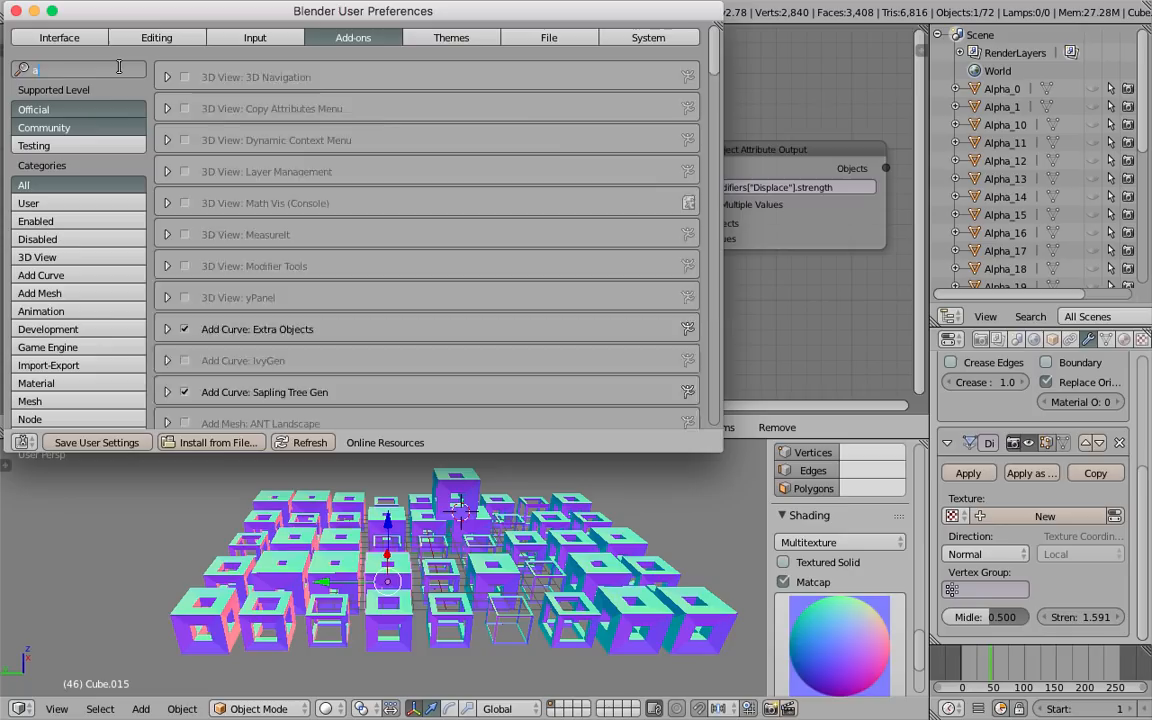
text(animation)
key(Return)
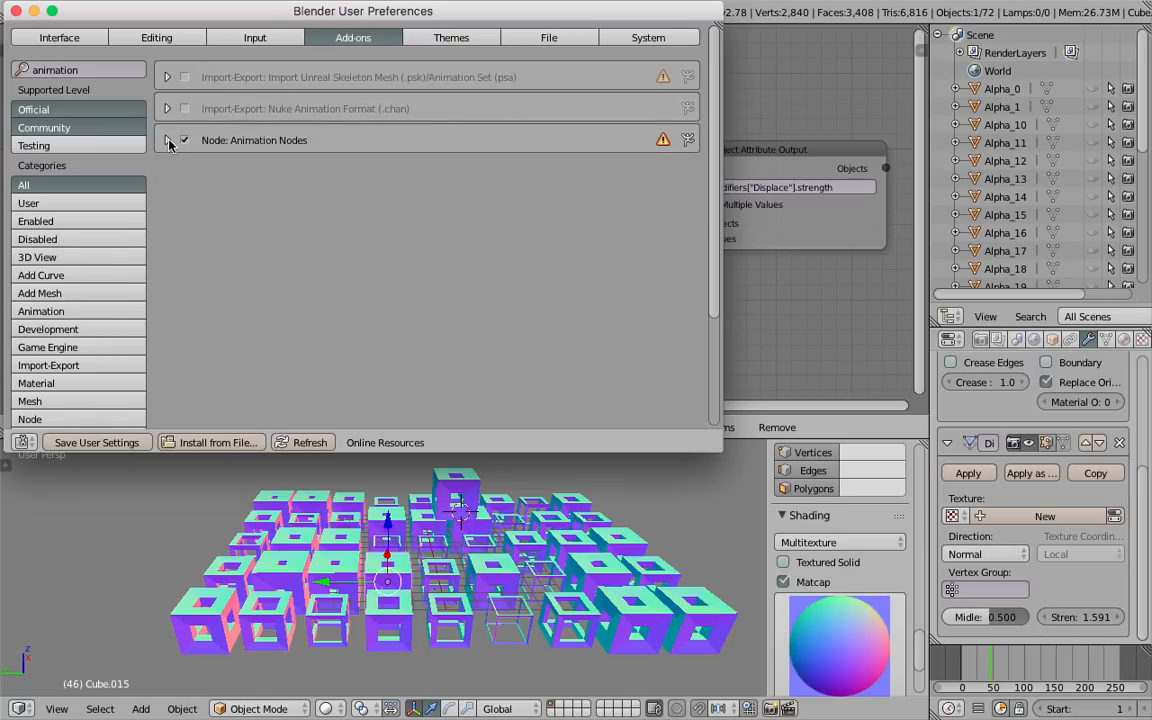
click(167, 140)
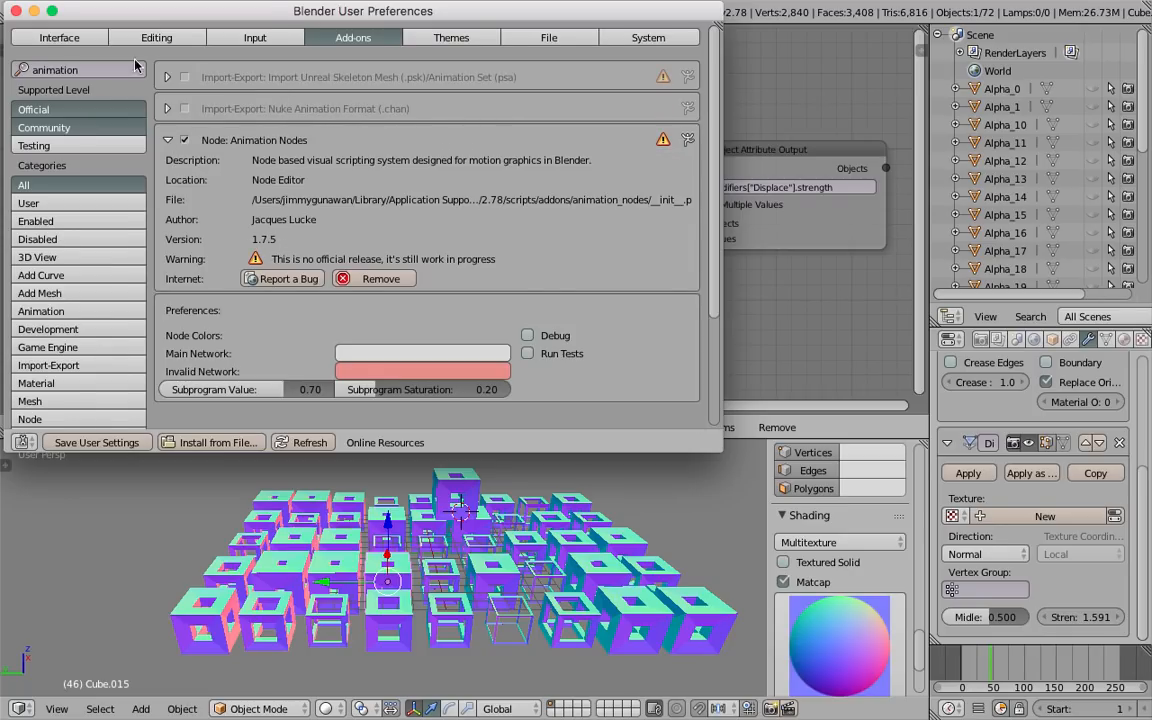
drag(28, 18, 213, 85)
click(200, 78)
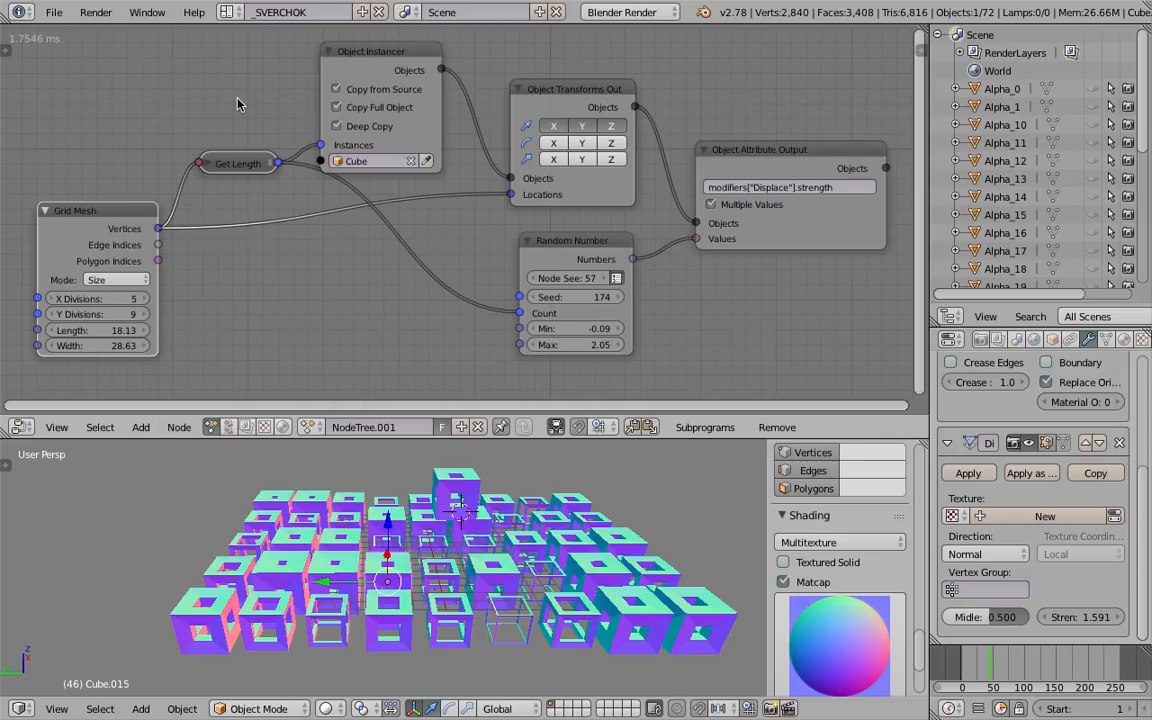
Step: Move the Object Attribute Output node slightly closer to the Object Transforms Output node
scroll(250, 108, up, 3)
drag(771, 172, 751, 167)
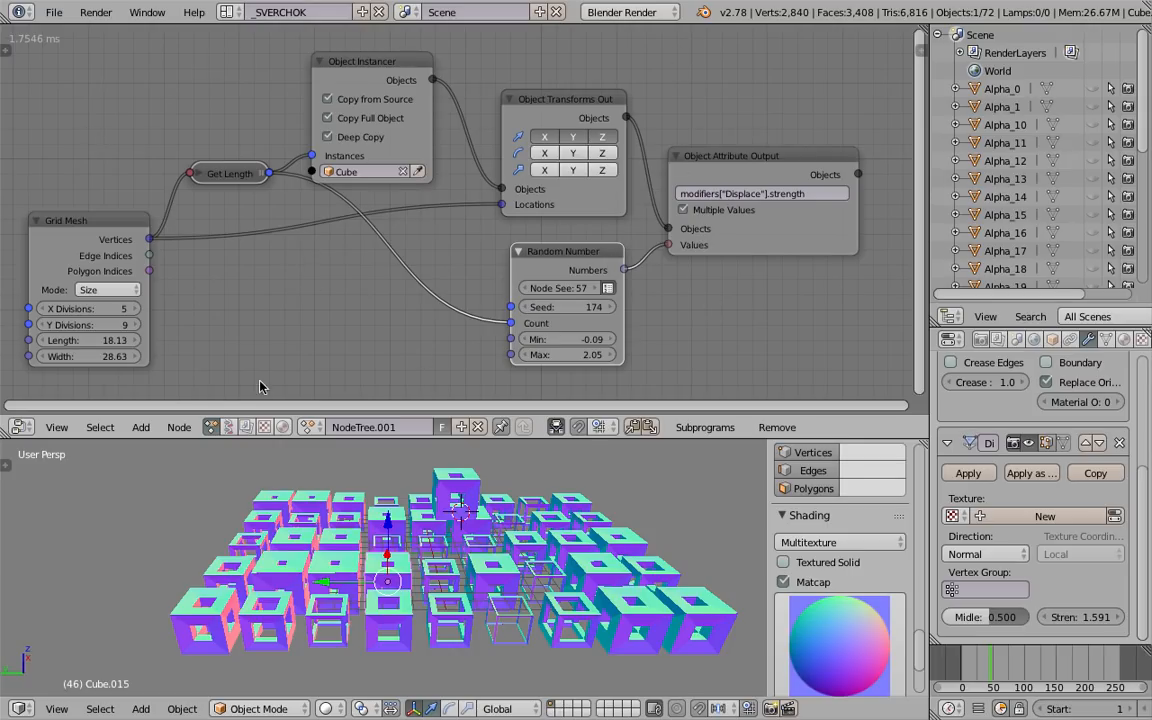
Step: Open the existing Sverchok node tree NodeTree in the node editor
click(233, 430)
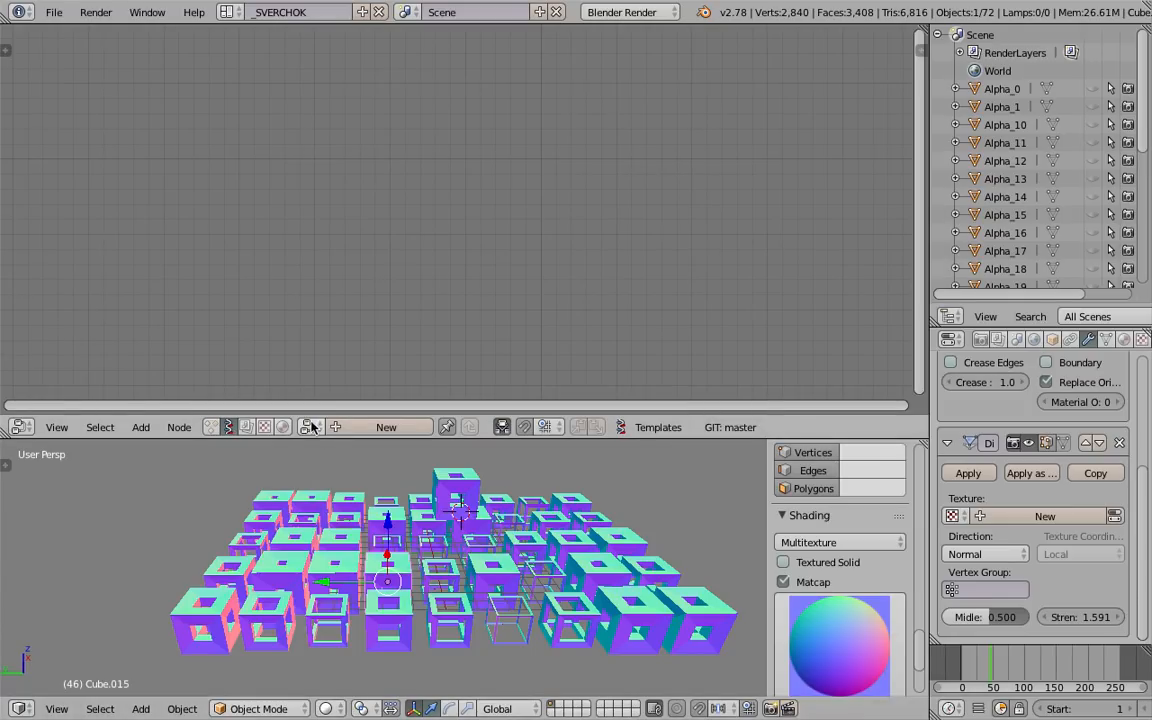
click(310, 428)
click(330, 456)
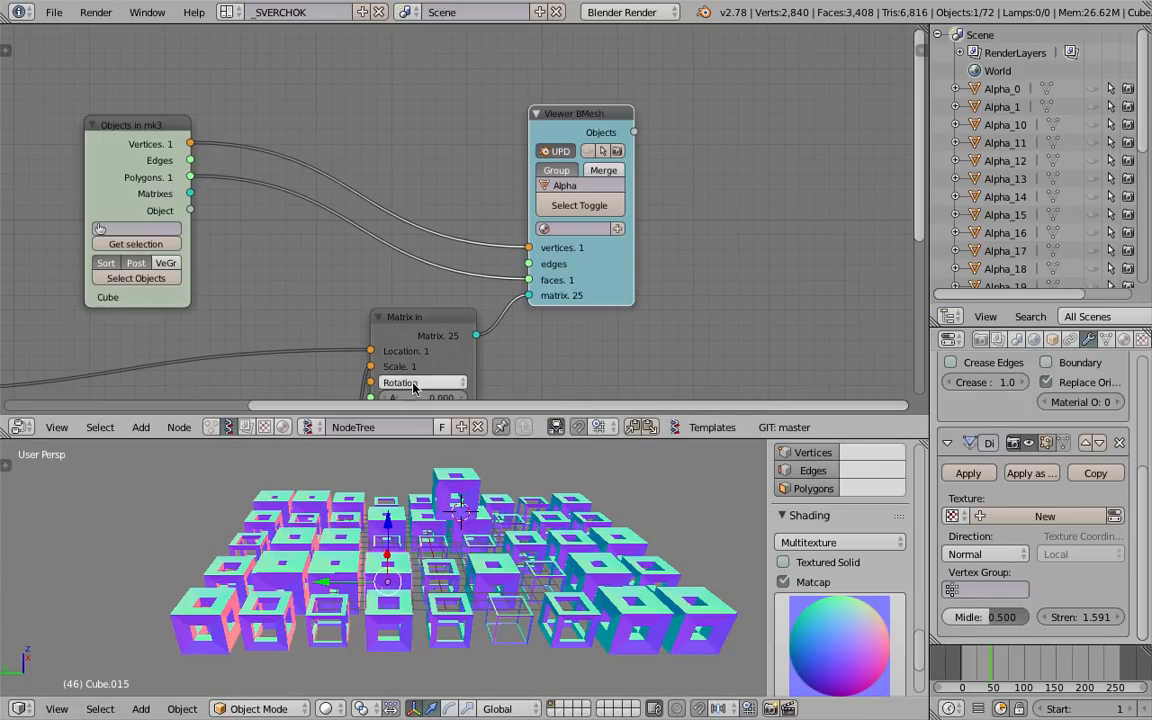
key(Home)
scroll(466, 202, up, 2)
Step: Tidy the Sverchok layout by moving the Objects in, Matrix in, Viewer BMesh, Vector in, List Length, Random Num Gen and Plane nodes closer together
drag(394, 208, 603, 178)
drag(627, 279, 635, 270)
drag(765, 252, 804, 244)
drag(518, 373, 506, 337)
middle_drag(504, 322, 520, 277)
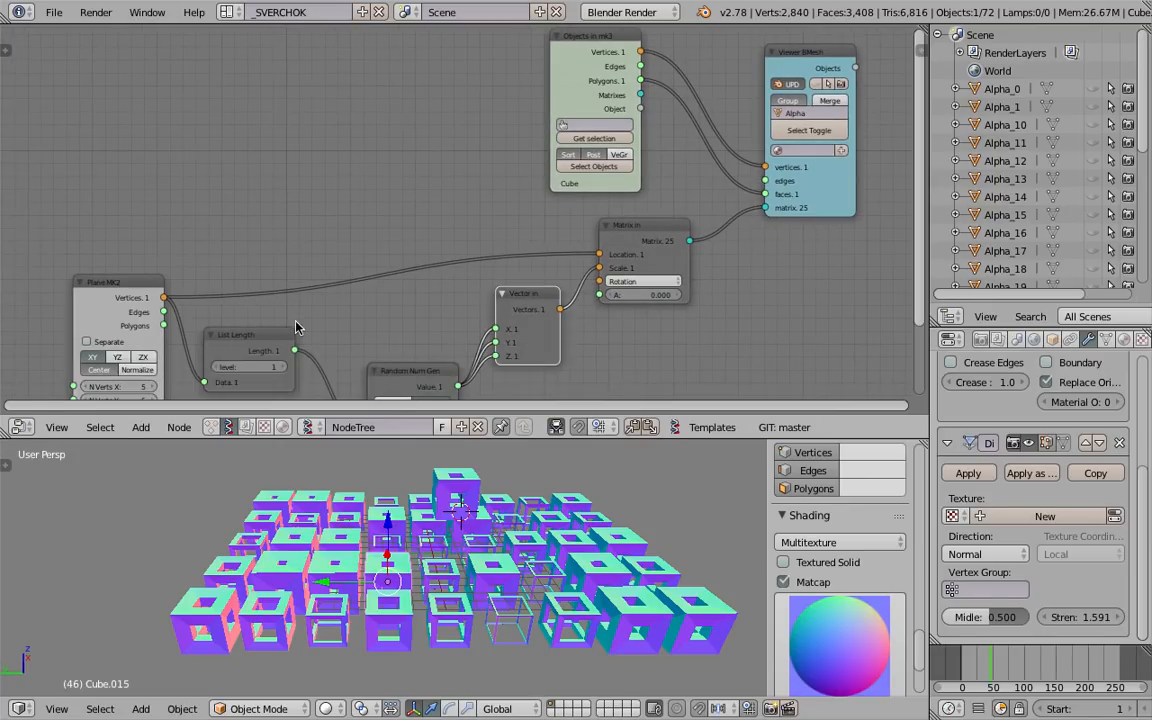
drag(275, 334, 300, 316)
drag(405, 377, 395, 323)
drag(141, 280, 166, 233)
middle_drag(322, 252, 309, 231)
middle_drag(395, 229, 388, 281)
scroll(385, 256, down, 1)
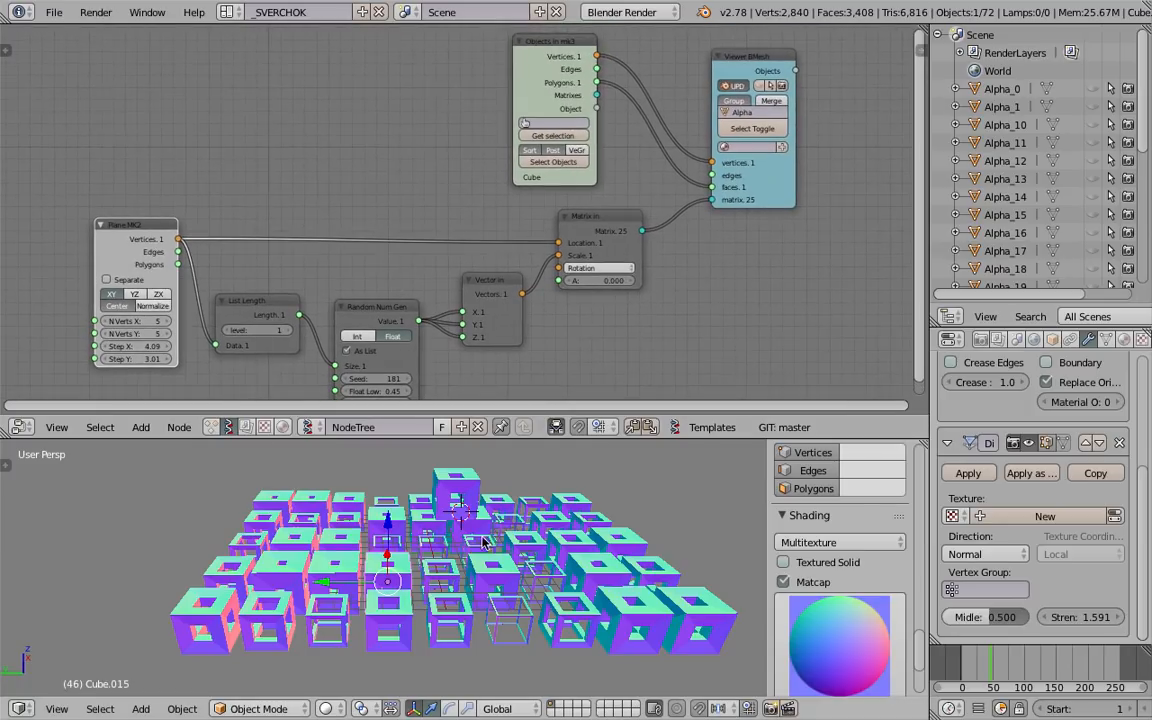
Step: Select the instance Cube.011 in the viewport and examine its modifier stack
right_click(575, 568)
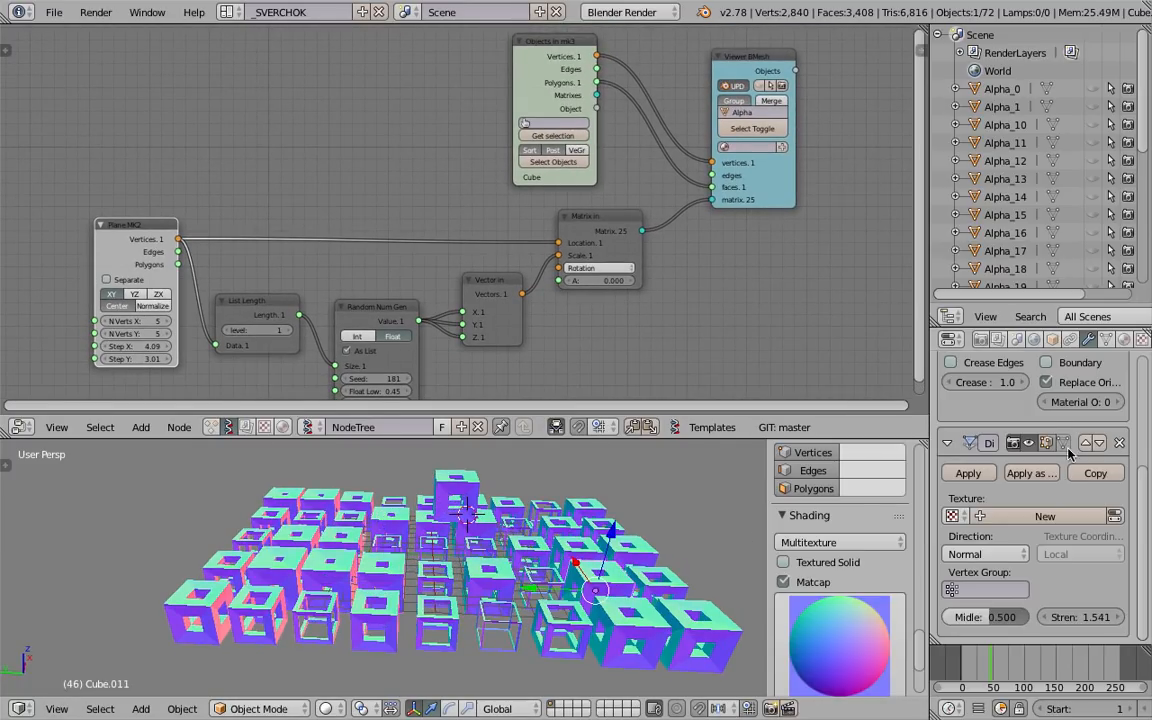
scroll(1022, 449, up, 5)
middle_drag(632, 186, 626, 184)
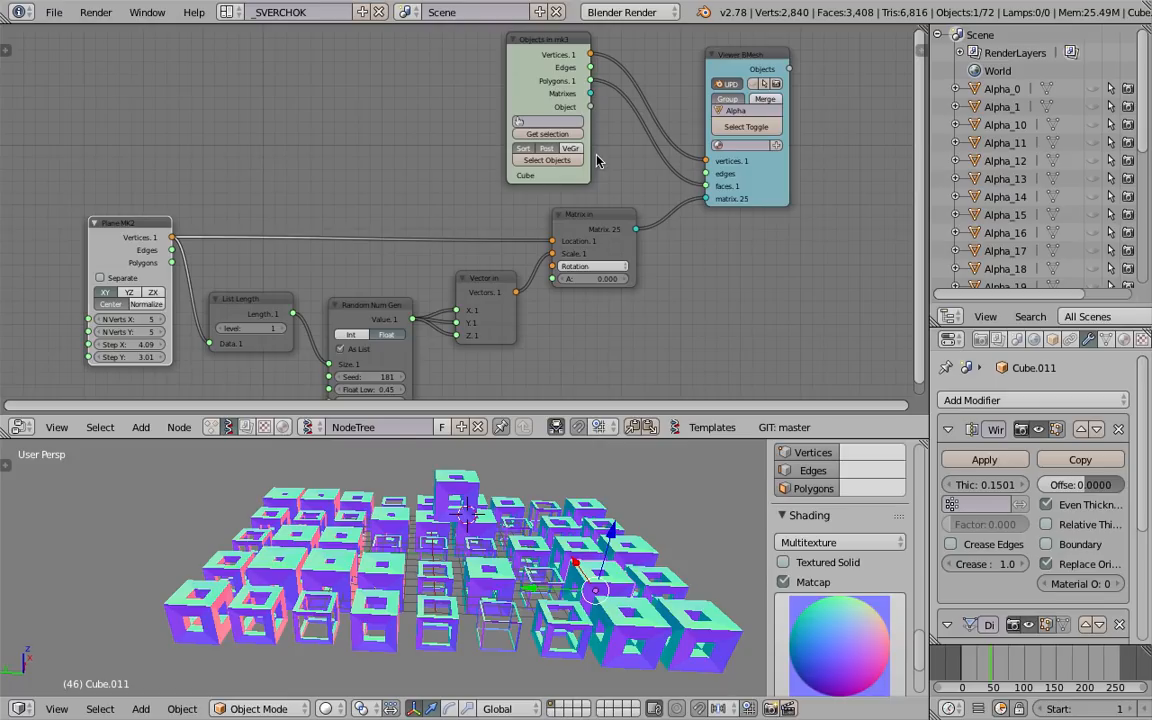
Step: Move the Objects in node closer to the Viewer BMesh node
drag(521, 75, 546, 73)
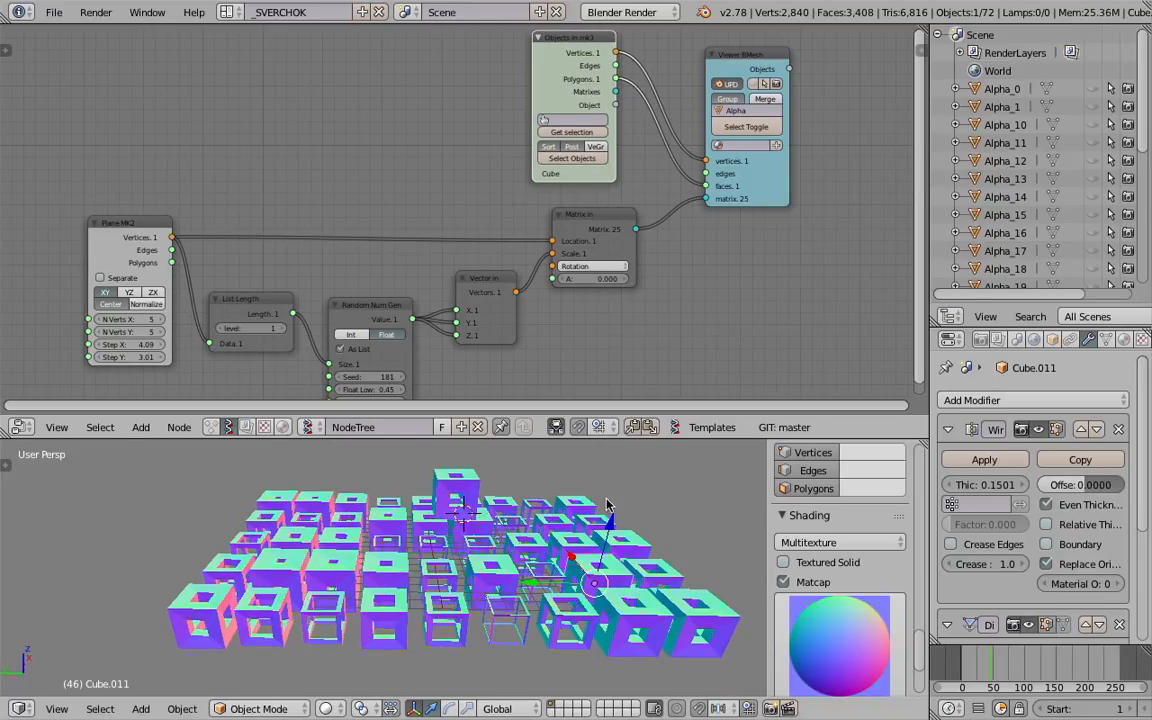
middle_drag(739, 273, 670, 257)
scroll(670, 257, down, 1)
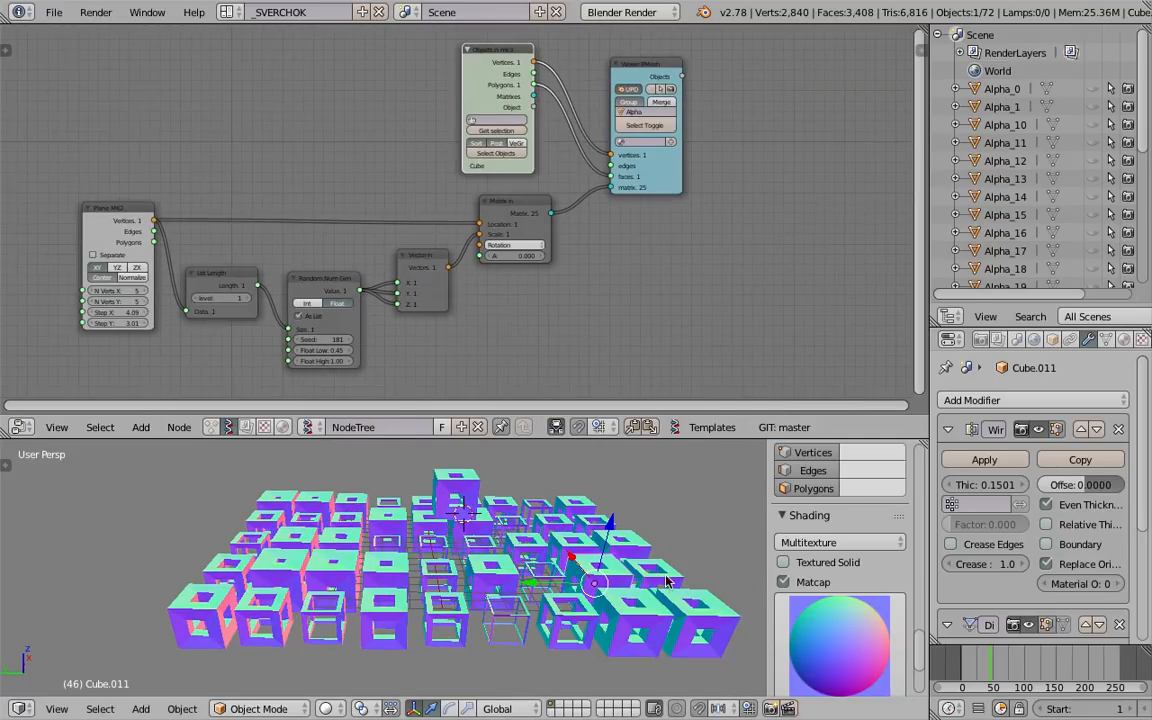
Step: Search the Sverchok nodes for "set" and add an Object ID Set MK2 node beside the Viewer BMesh node
middle_drag(669, 303, 643, 293)
key(shift+a)
click(613, 272)
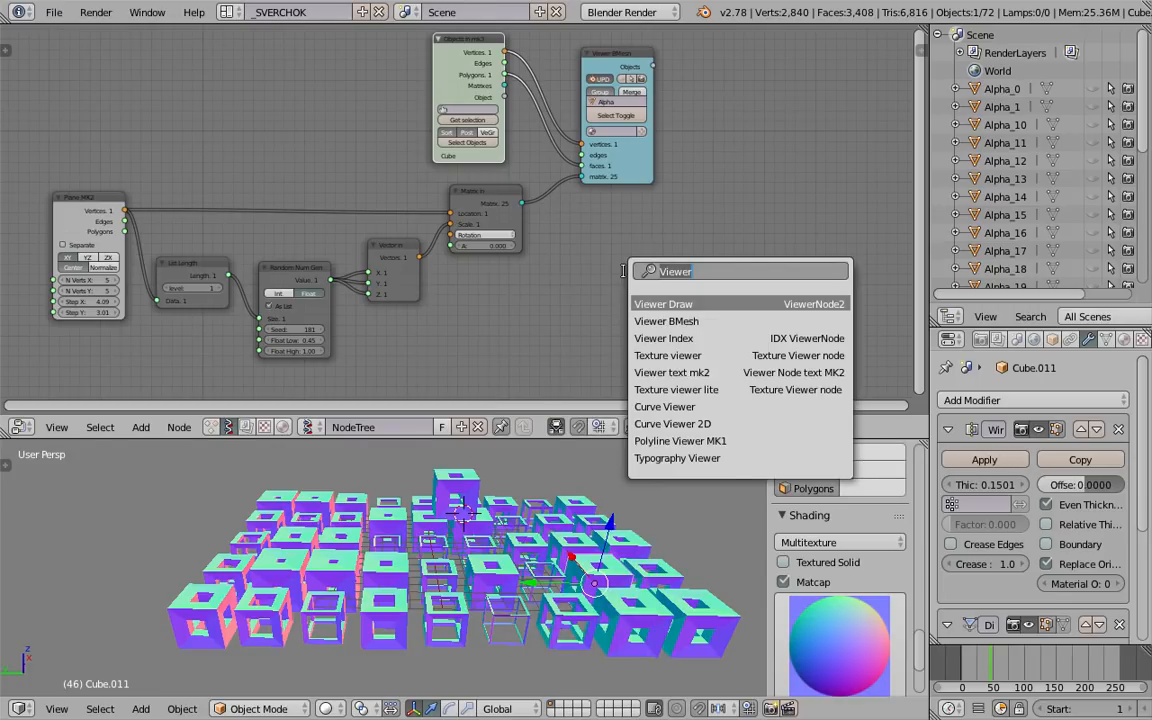
text(set)
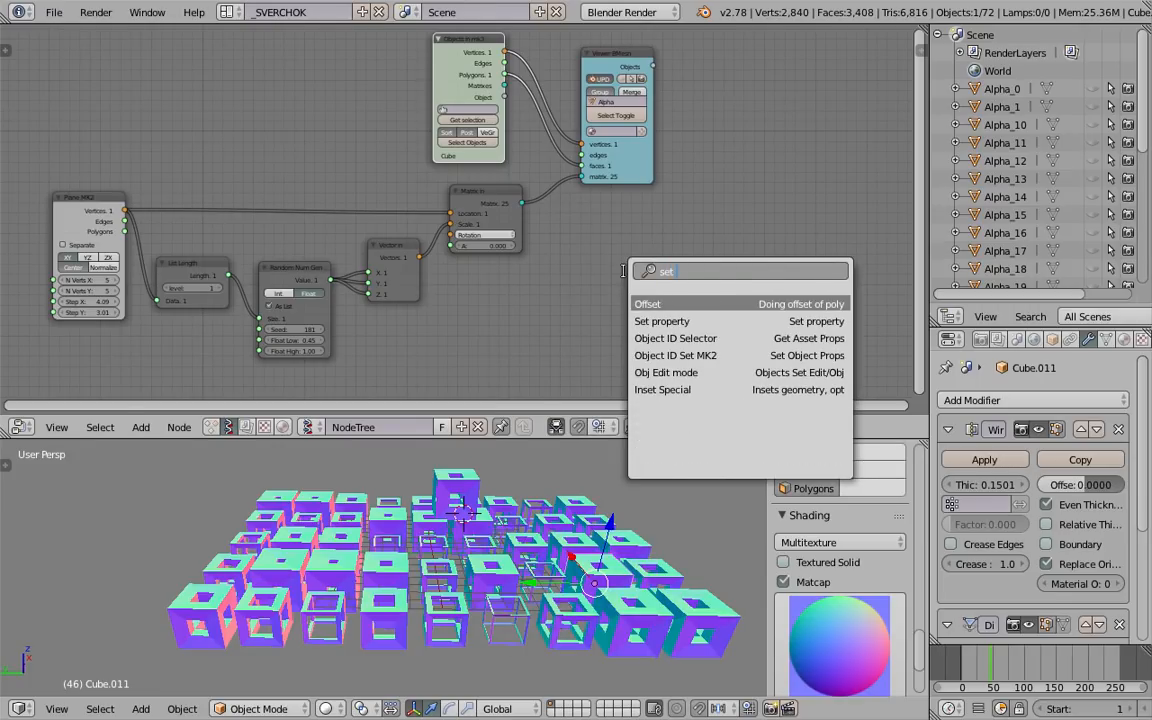
key(Down)
key(Down)
key(Down)
key(Return)
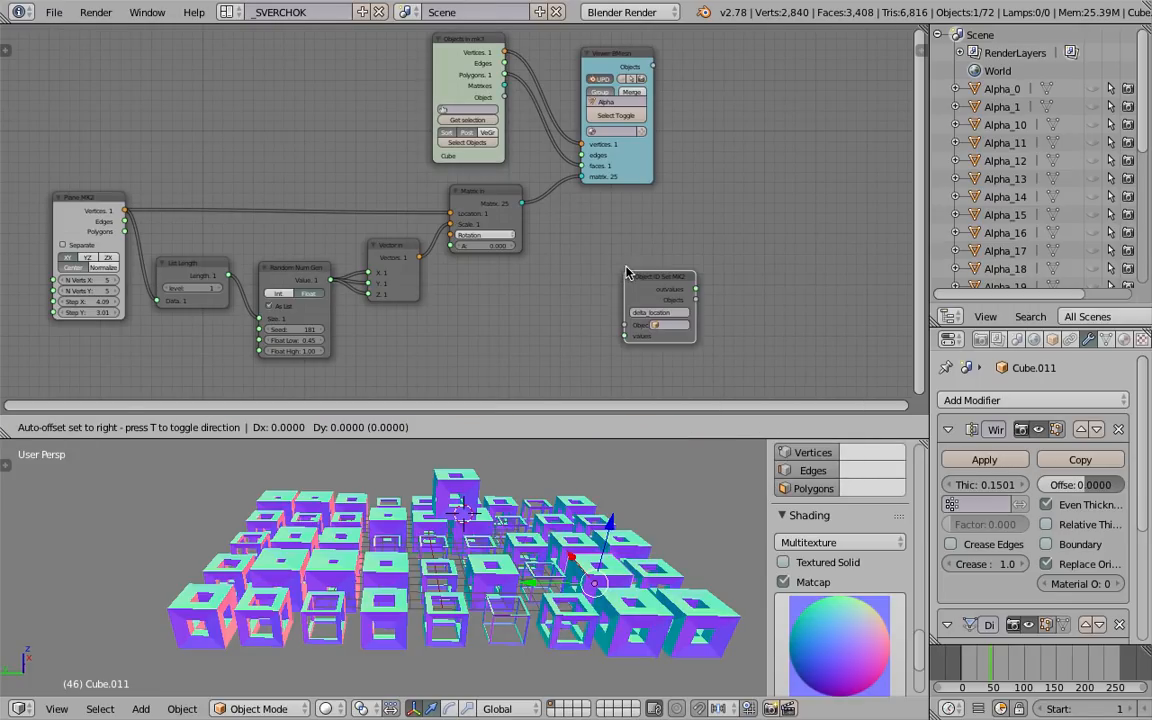
scroll(560, 190, up, 3)
click(679, 199)
Step: Link the Viewer BMesh's Objects output to the Object ID Set MK2 node, and delete the Object ID Set MK2 node
drag(440, 130, 600, 275)
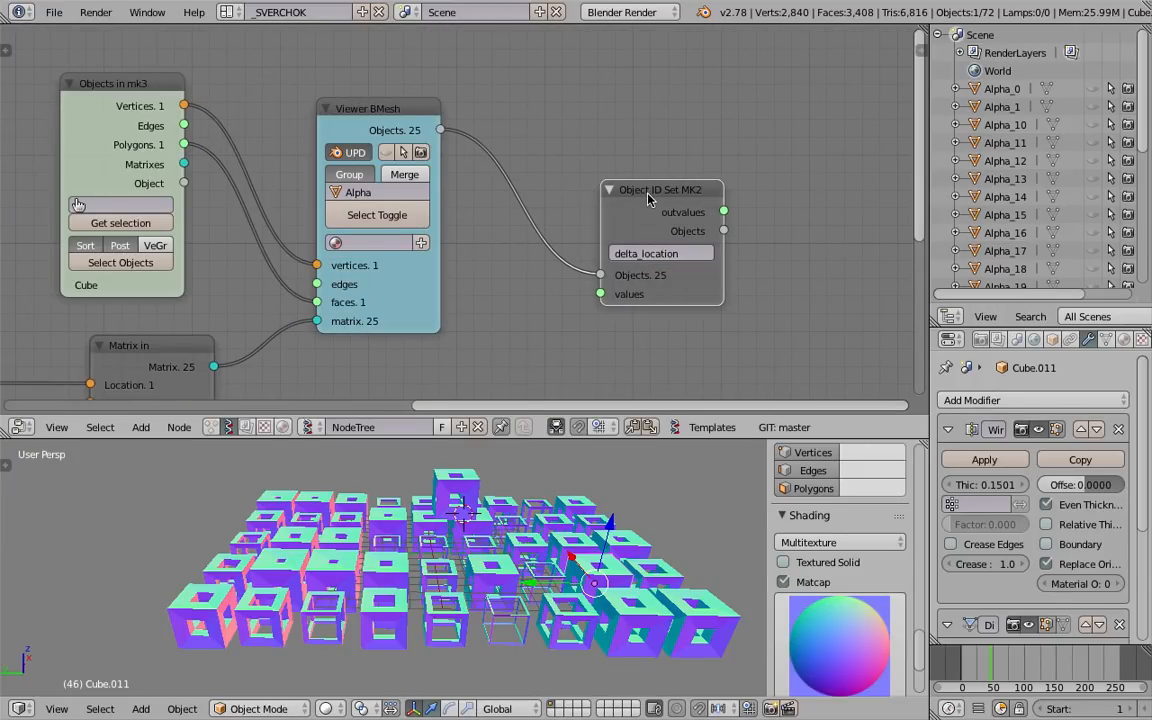
key(x)
middle_drag(435, 226, 689, 210)
scroll(689, 210, down, 4)
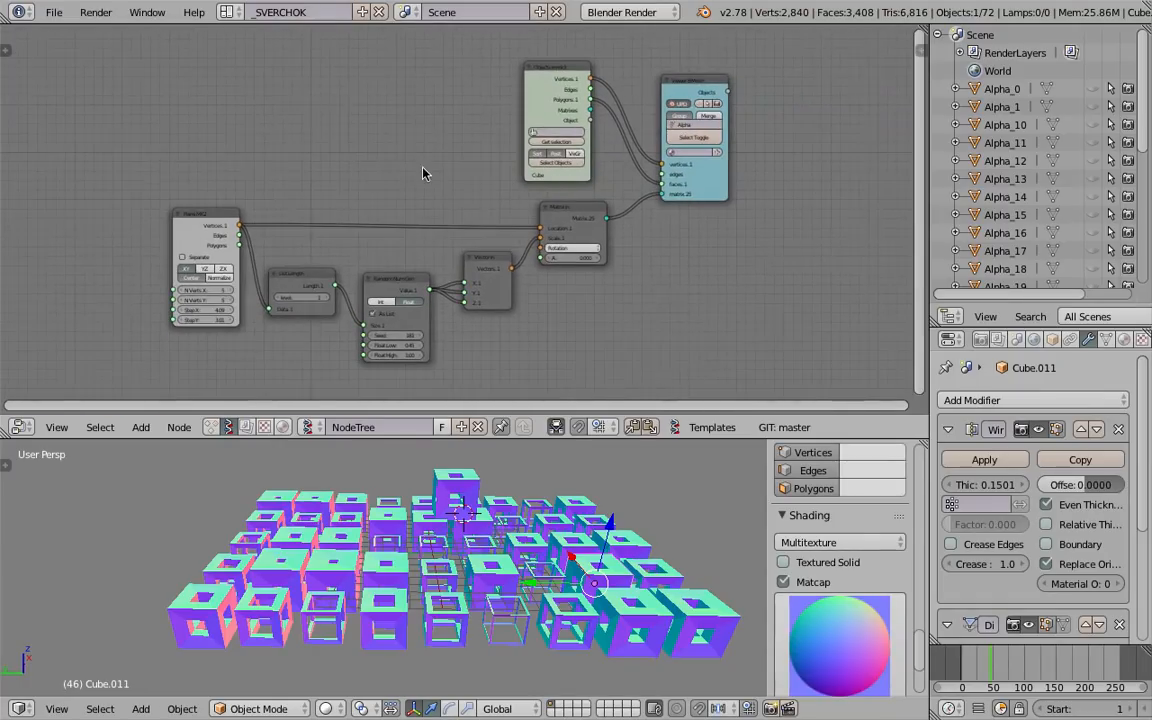
Step: Return to the Animation Nodes tree and examine the instancing setup and its Grid Mesh node
click(216, 430)
middle_drag(434, 349, 718, 378)
scroll(720, 330, up, 2)
middle_drag(728, 268, 691, 270)
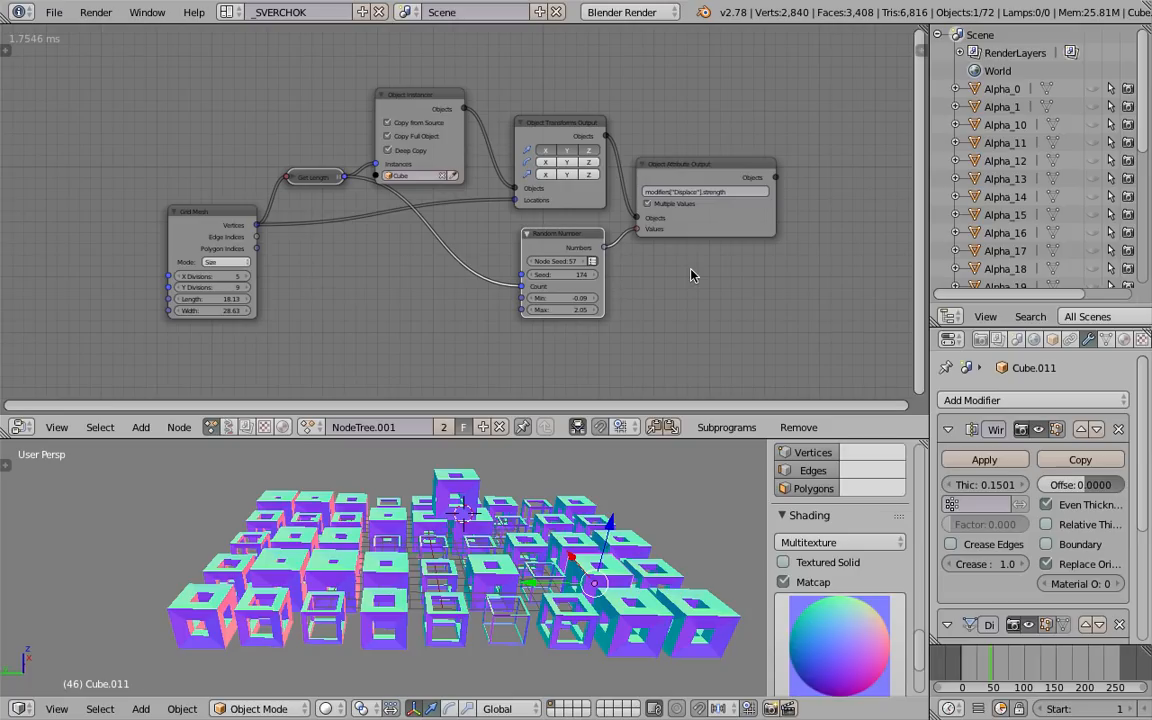
middle_drag(621, 293, 618, 292)
middle_drag(214, 272, 556, 238)
scroll(412, 236, up, 3)
middle_drag(347, 208, 289, 212)
scroll(288, 212, up, 1)
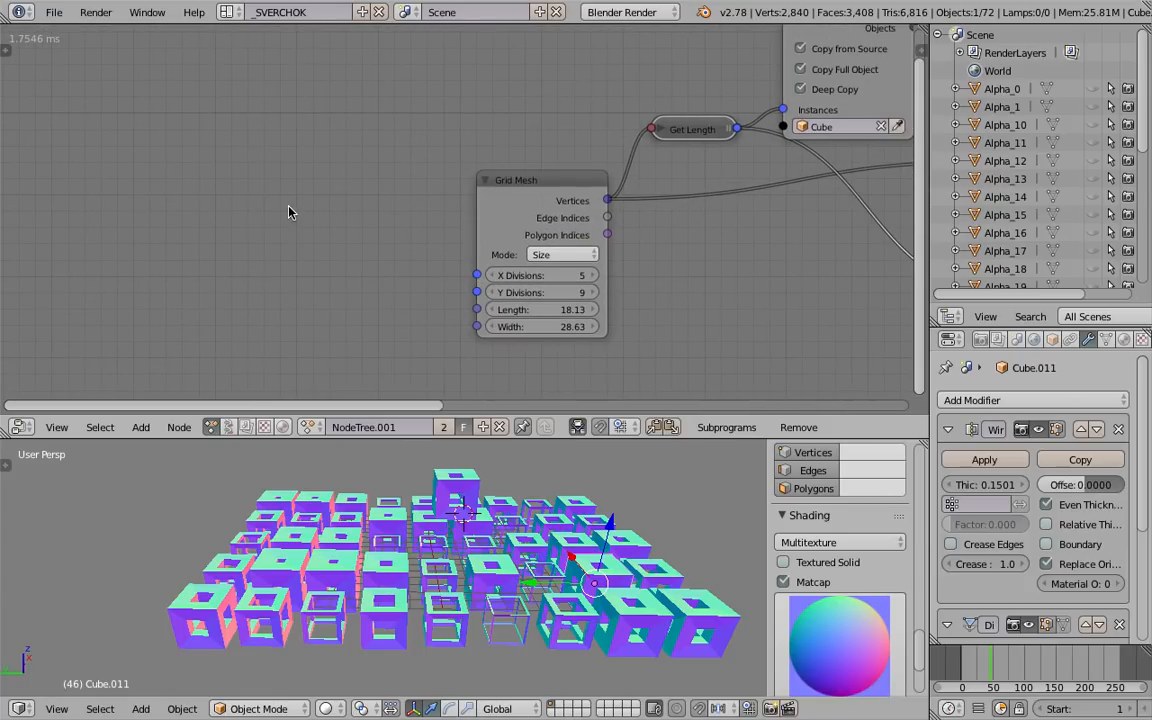
Step: Switch to the Sverchok NodeTree, create a new empty Sverchok tree, and look over the available node categories
click(230, 428)
click(310, 427)
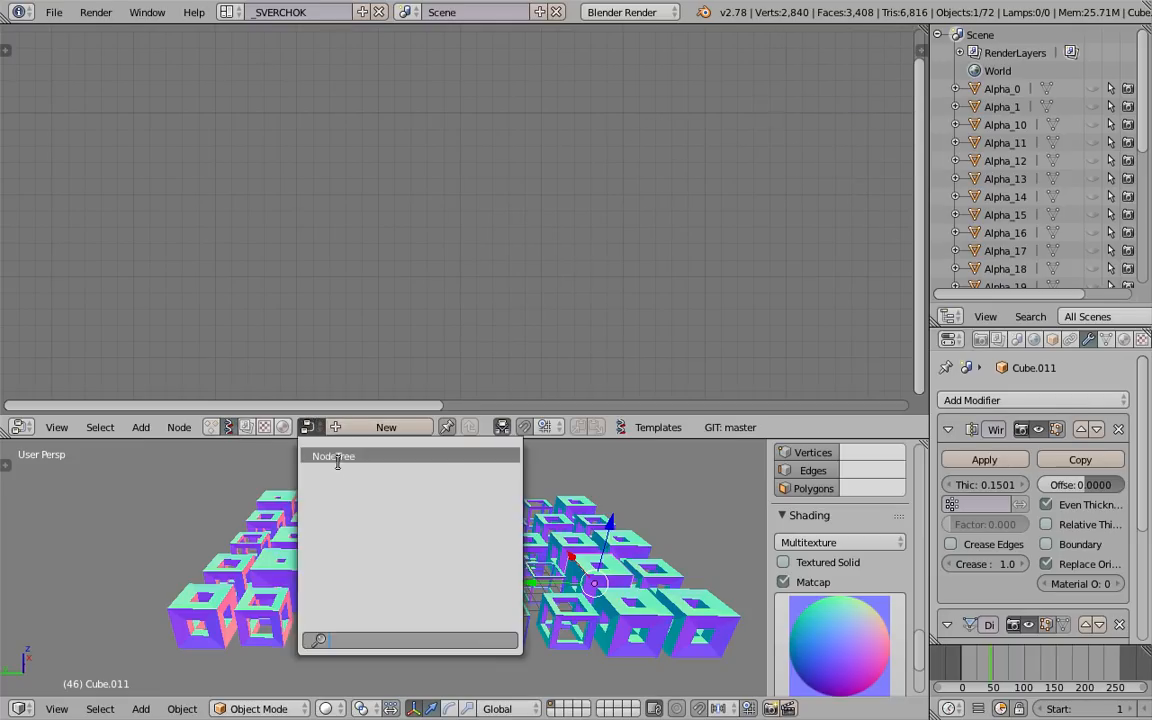
click(340, 454)
scroll(399, 275, down, 4)
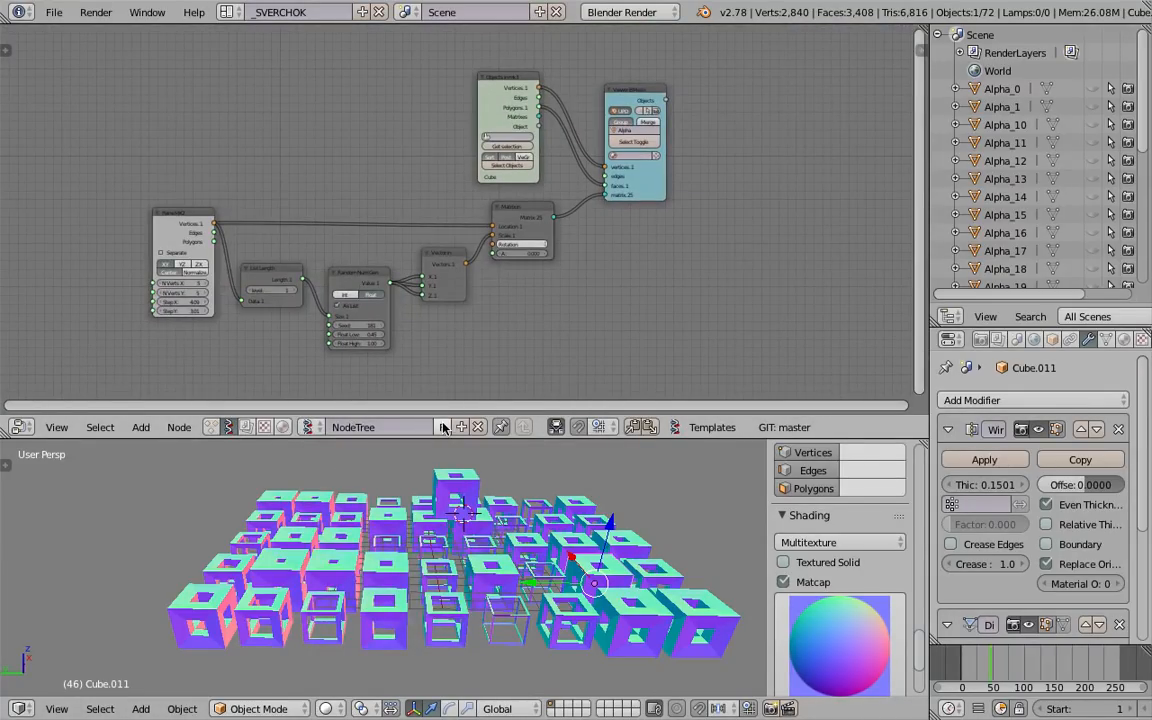
click(461, 427)
key(shift+a)
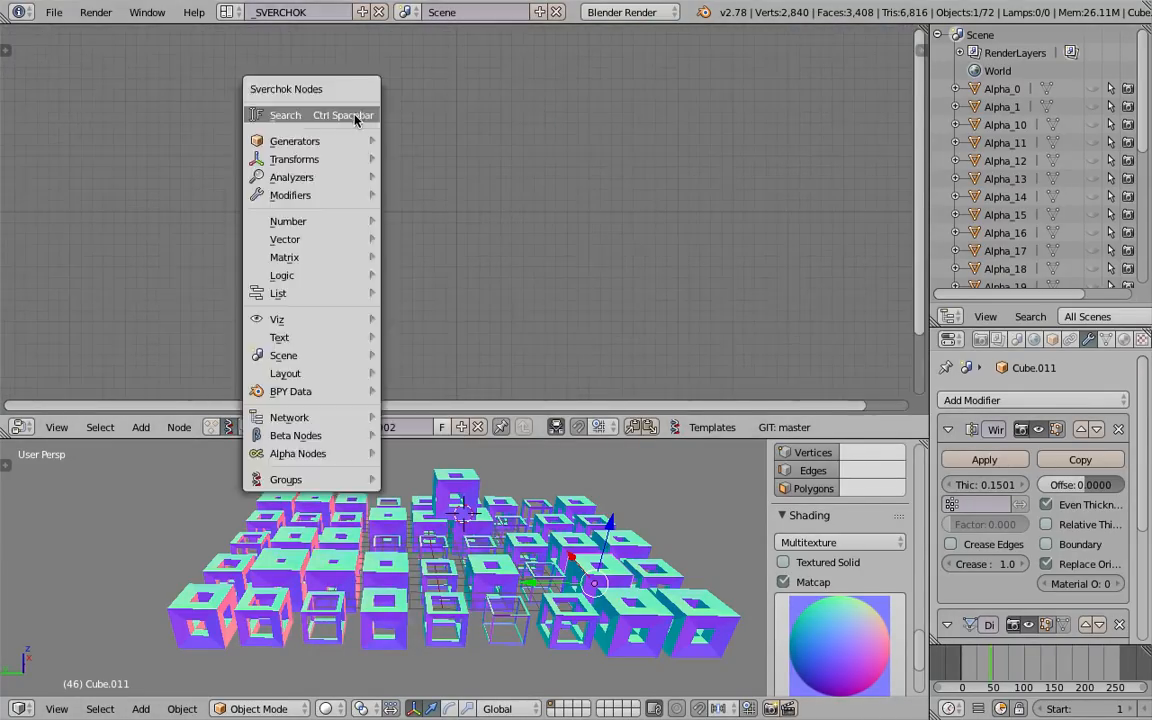
mouse_move(334, 141)
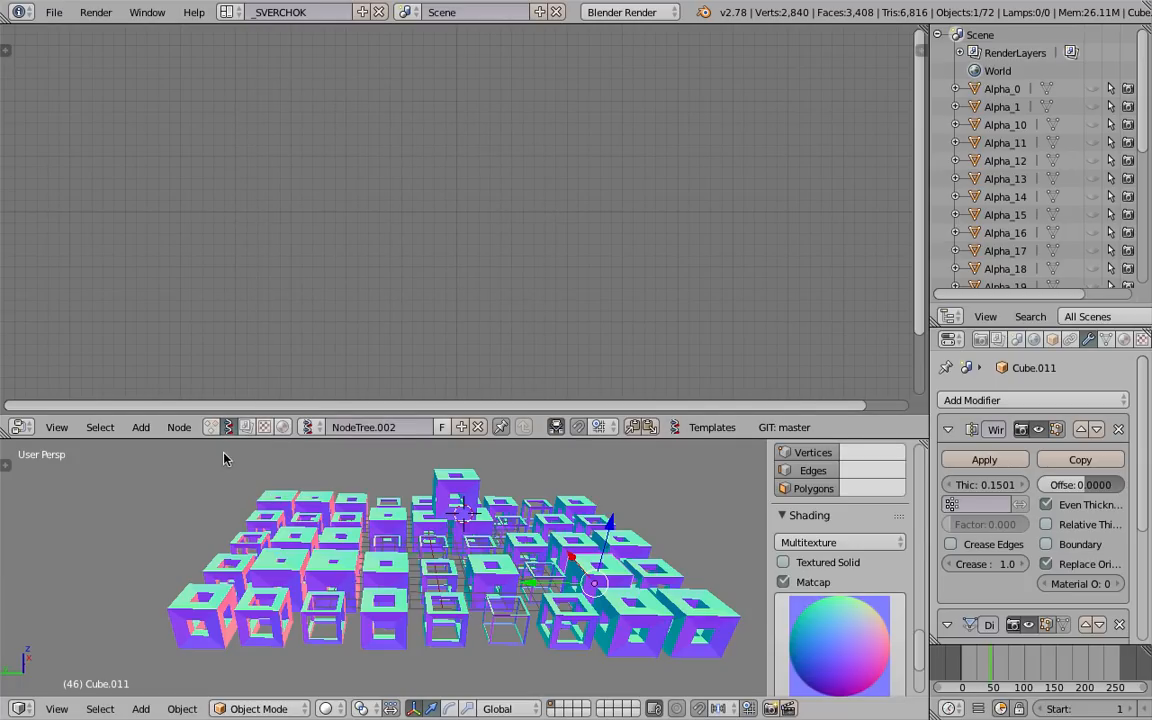
Step: Return to the Animation Nodes tree and examine which mesh generator nodes it offers
click(212, 428)
click(308, 428)
click(284, 359)
middle_drag(284, 359, 504, 295)
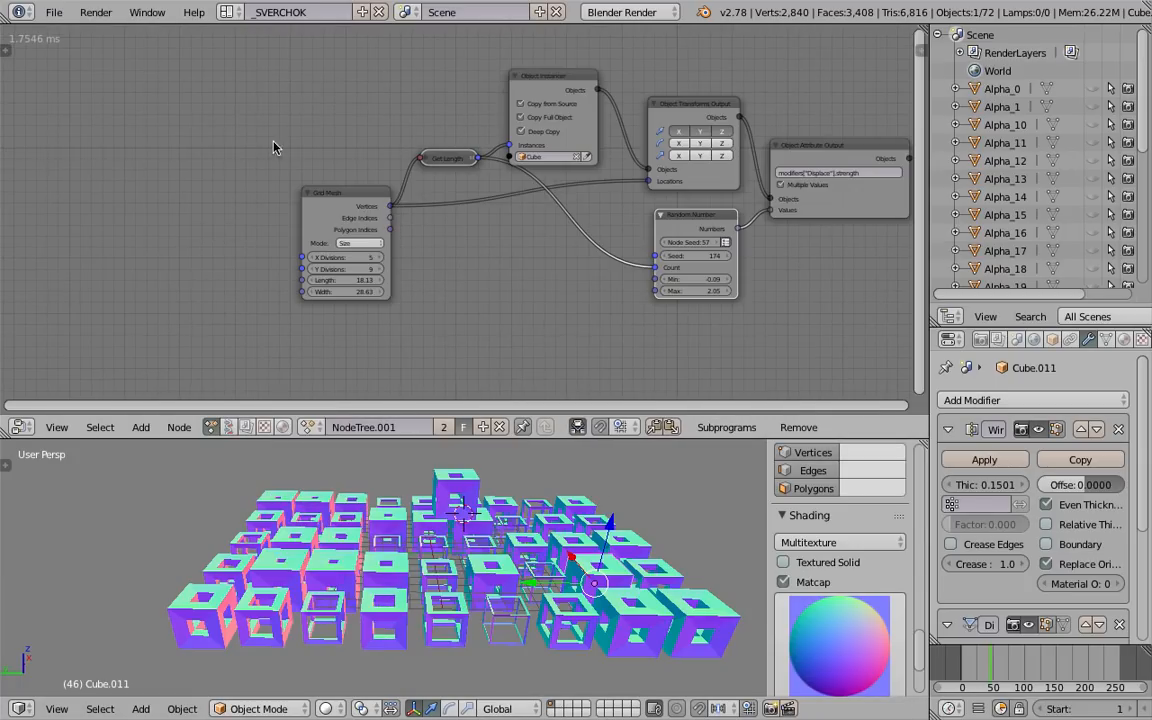
key(shift+a)
mouse_move(102, 340)
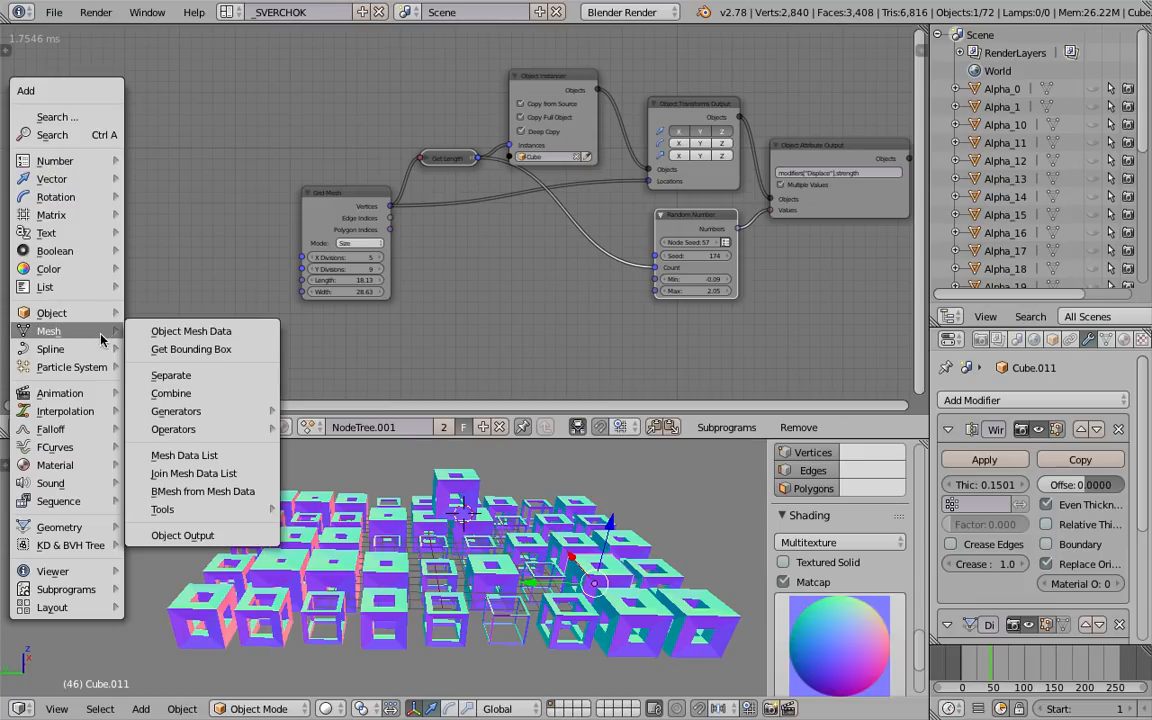
mouse_move(210, 412)
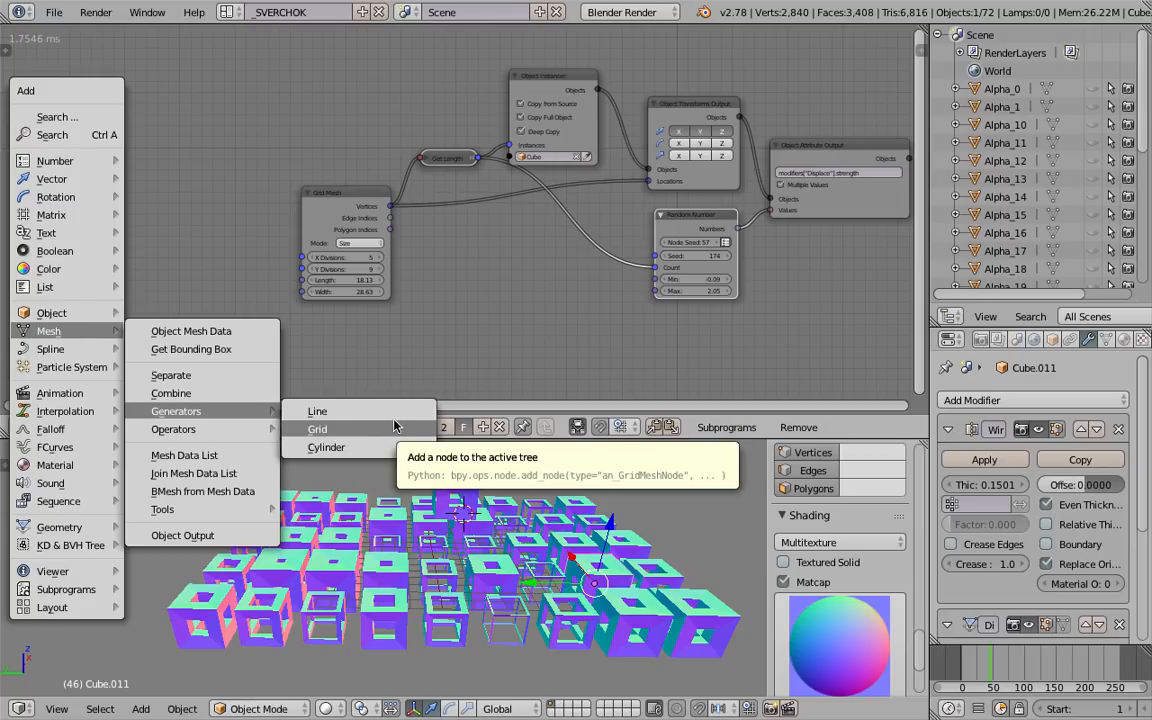
middle_drag(419, 360, 396, 356)
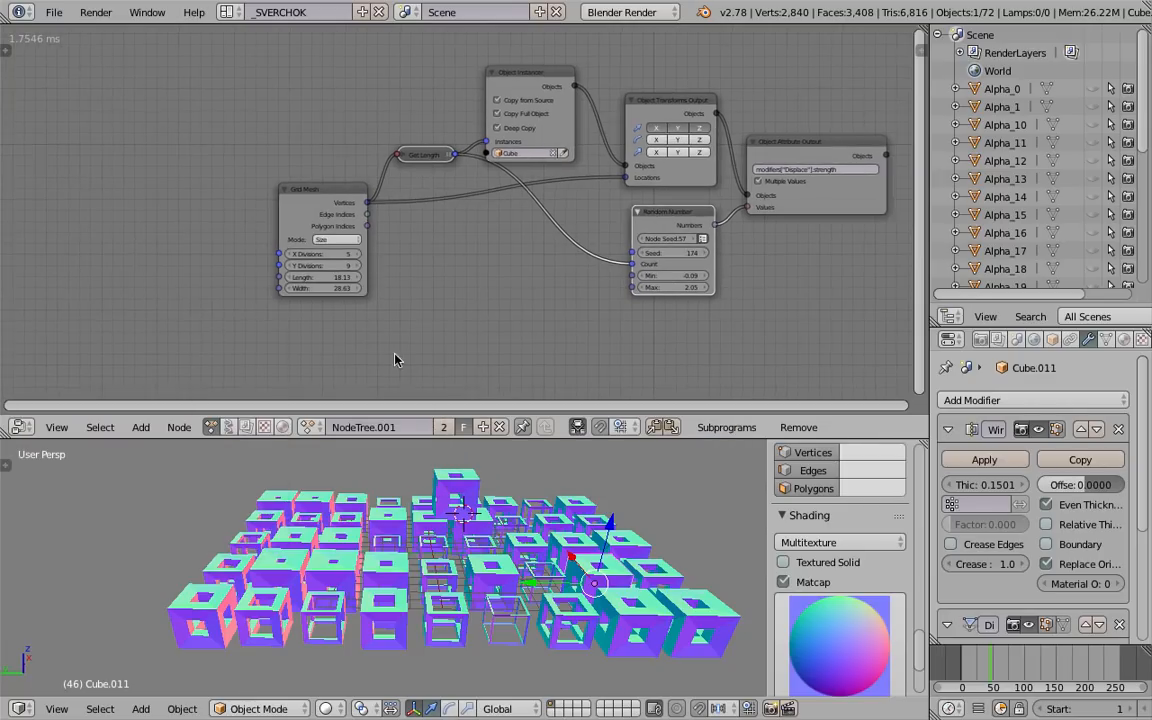
Step: Open the Sverchok tree NodeTree.002 and add an IcoSphere generator node
click(229, 427)
click(307, 427)
click(331, 472)
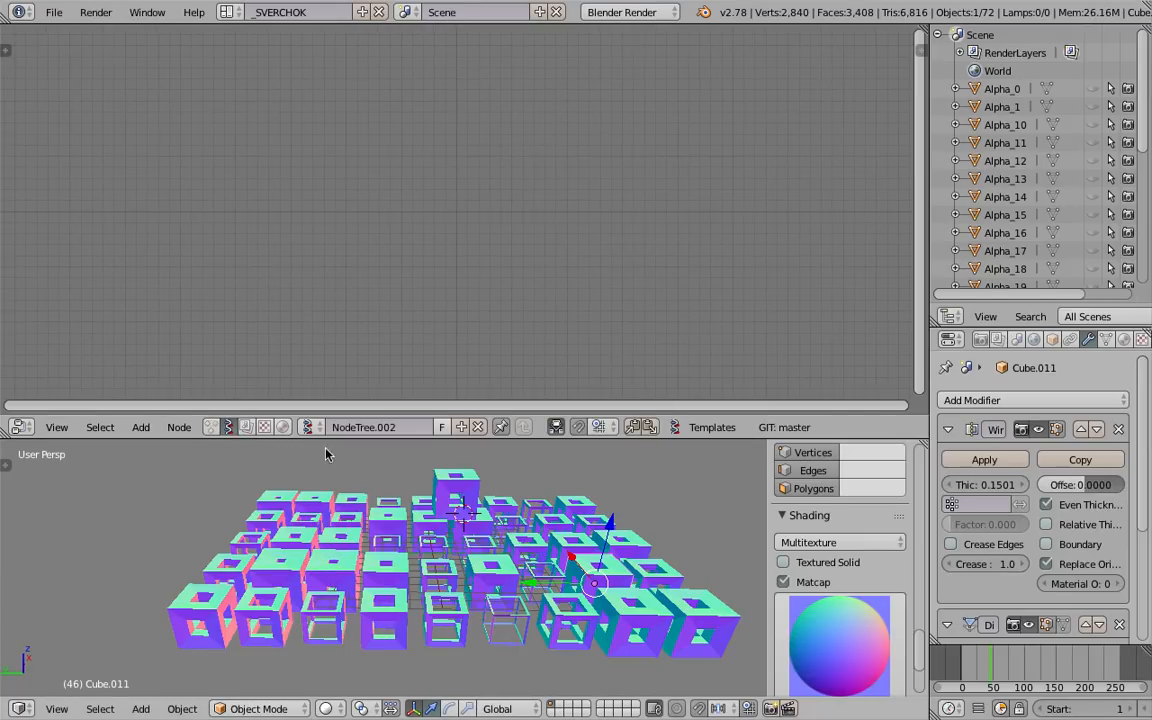
key(shift+a)
mouse_move(340, 213)
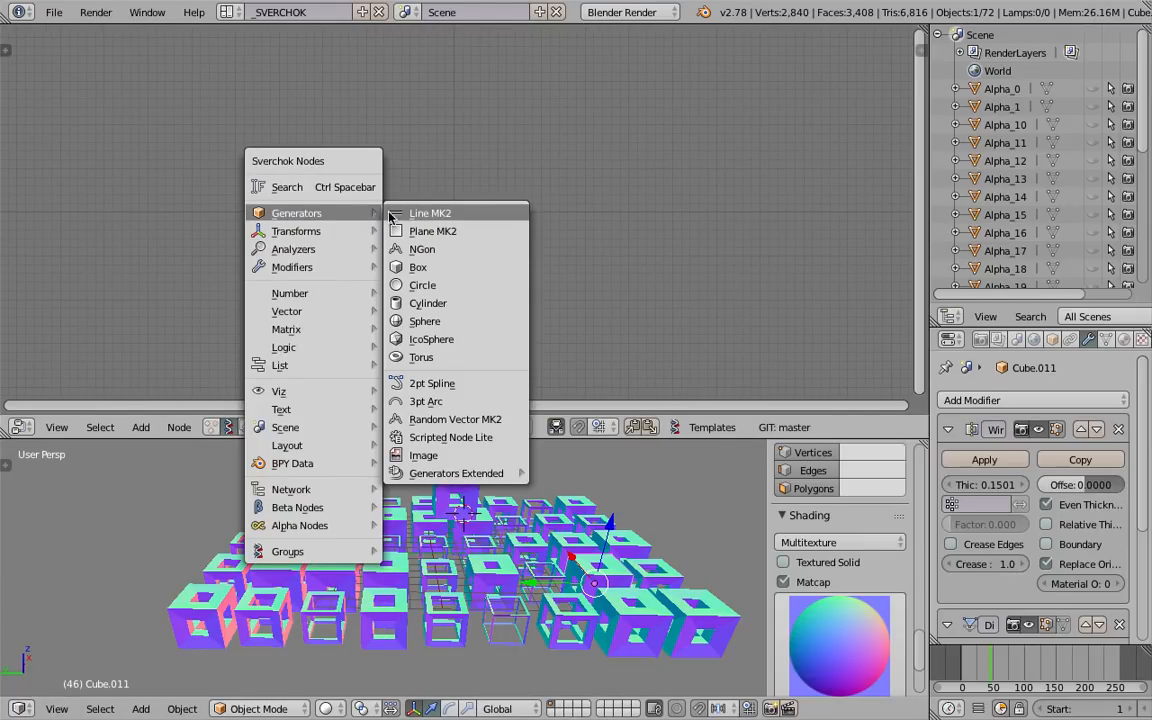
click(425, 339)
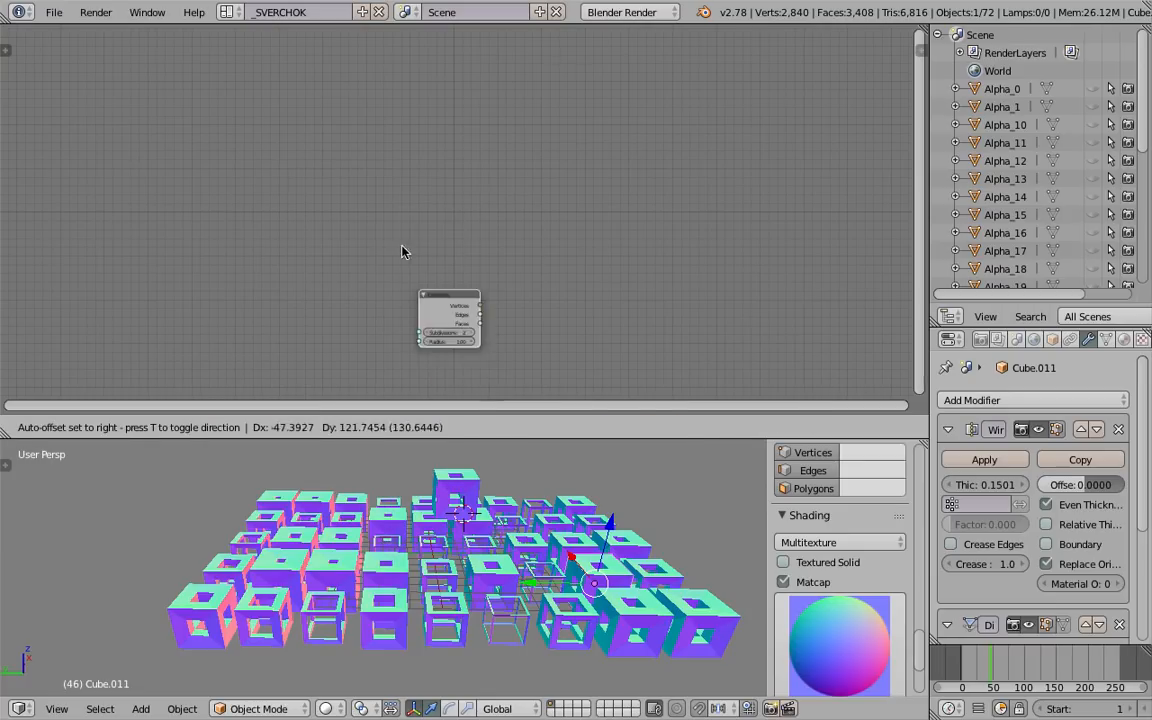
click(362, 193)
Step: Add a Viewer BMesh node and connect the IcoSphere's Vertices output to its vertices input
key(shift+a)
mouse_move(542, 178)
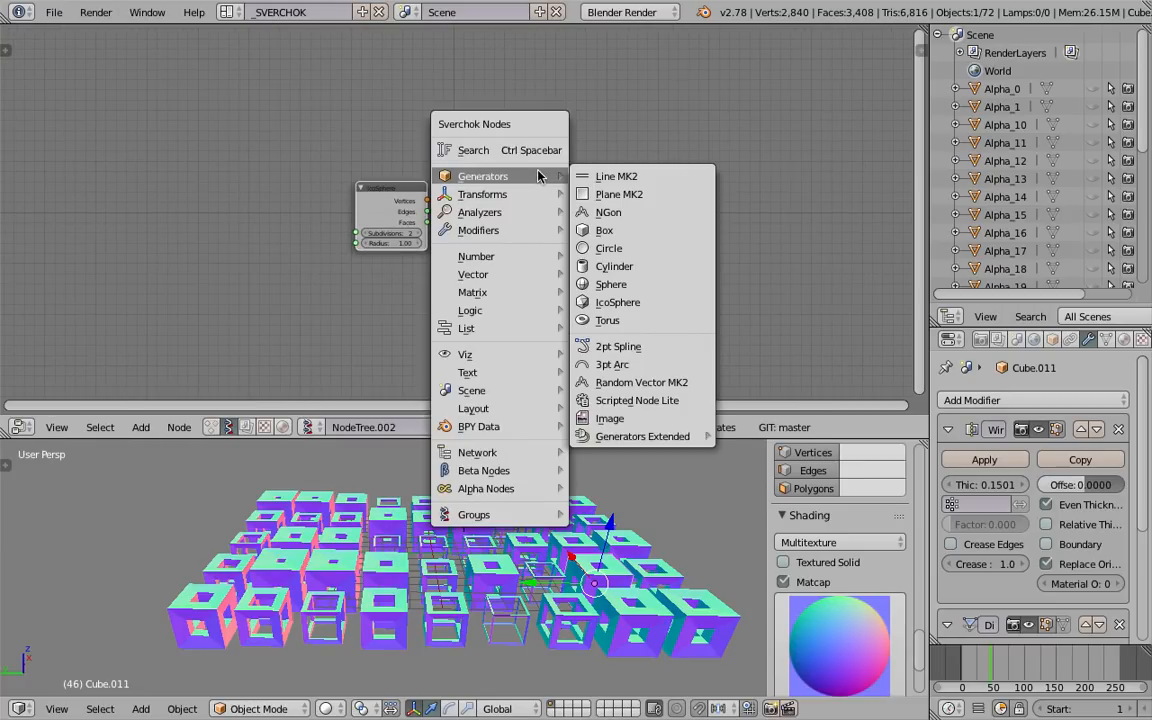
click(526, 152)
text(bme)
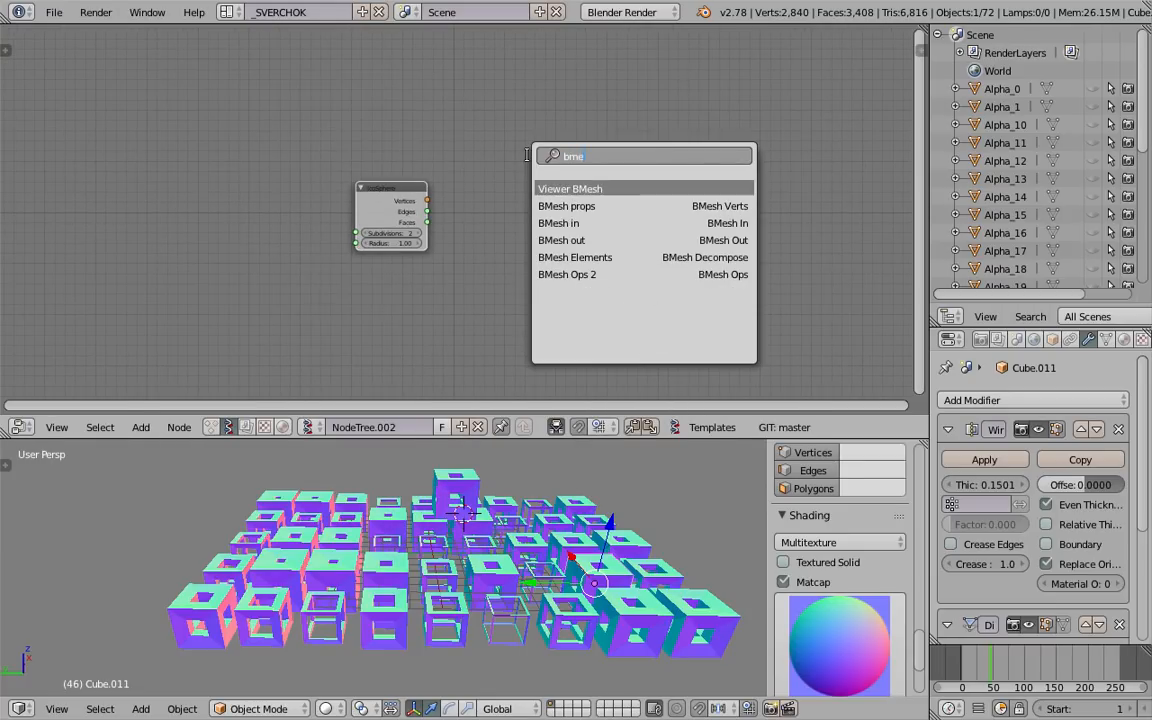
key(Return)
click(480, 140)
drag(416, 196, 529, 259)
Step: Set the IcoSphere's Subdivisions to 3 and Radius to 10.54, and select the generated point sphere in the viewport
click(405, 241)
click(405, 241)
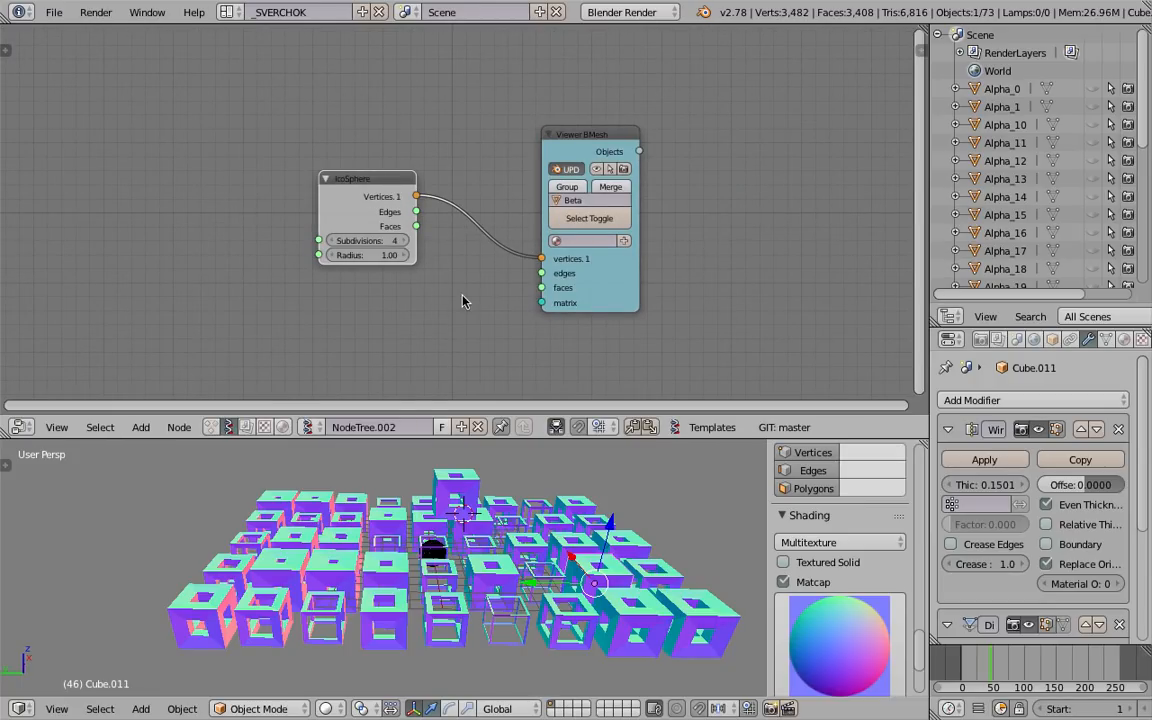
mouse_move(396, 250)
mouse_down()
mouse_move(505, 250)
mouse_move(390, 240)
mouse_up()
click(336, 241)
right_click(407, 519)
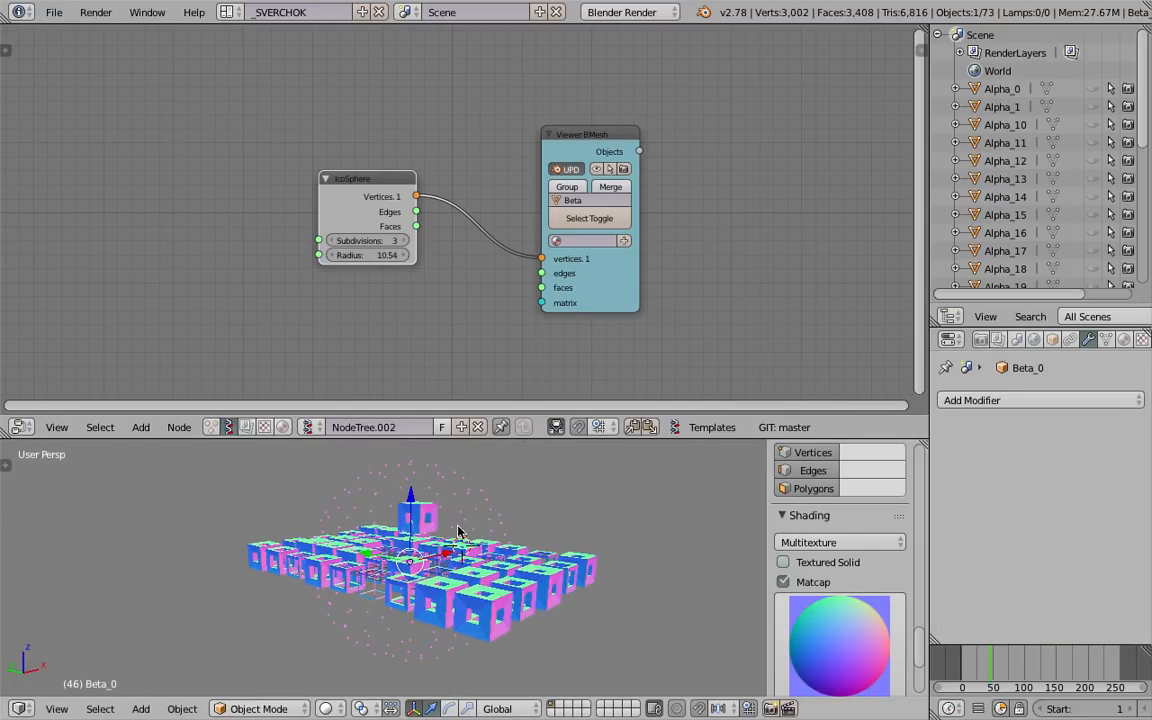
scroll(453, 530, up, 3)
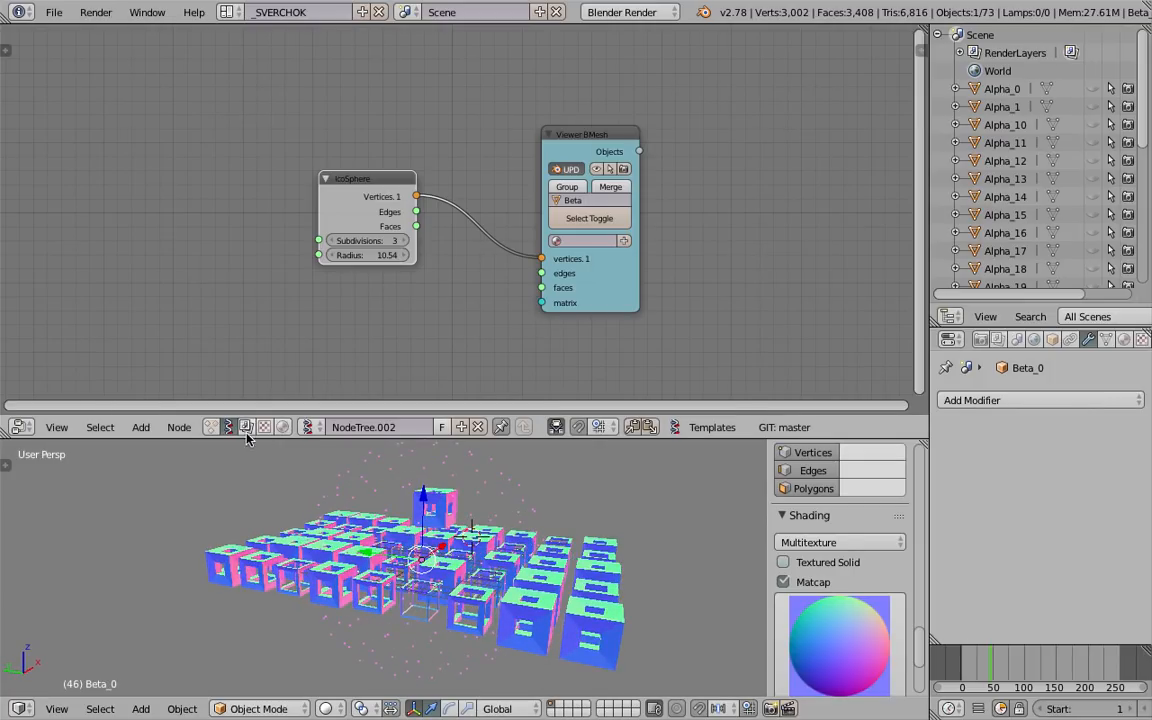
Step: Switch to the Animation Nodes tree, search for "mesh", and add an Object Mesh Data node beside the Grid Mesh node
click(213, 427)
scroll(241, 313, down, 4)
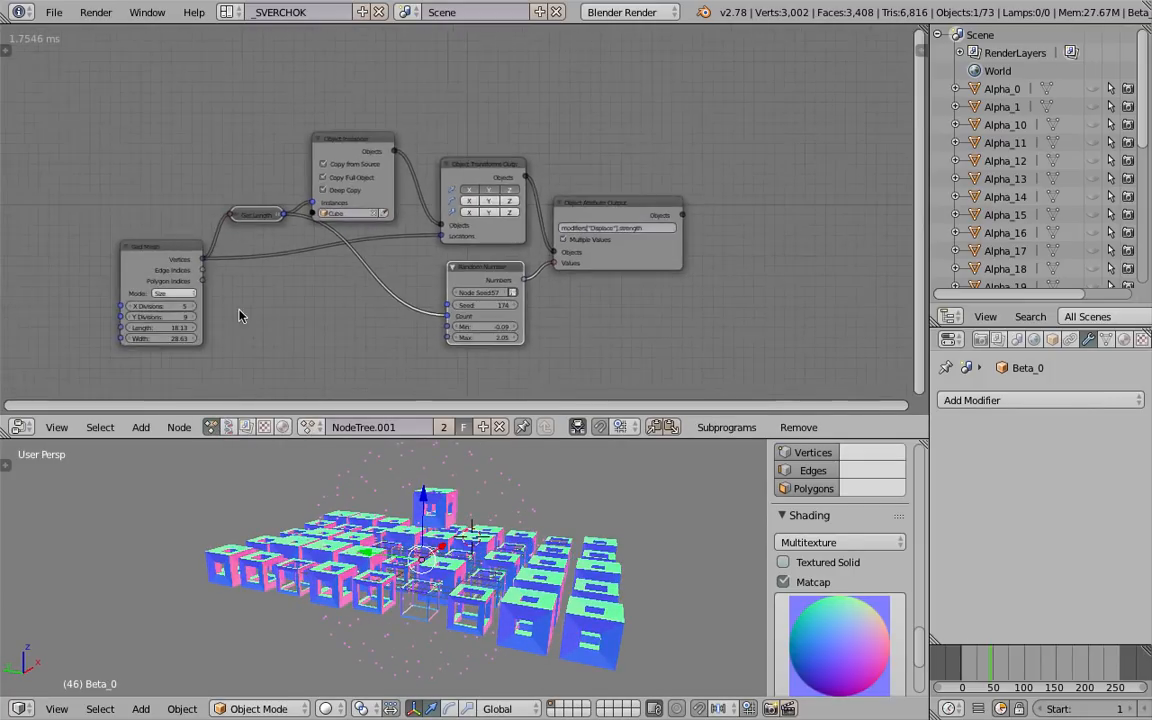
middle_drag(241, 313, 421, 278)
scroll(421, 278, up, 3)
middle_drag(283, 189, 294, 230)
click(299, 212)
key(ctrl+a)
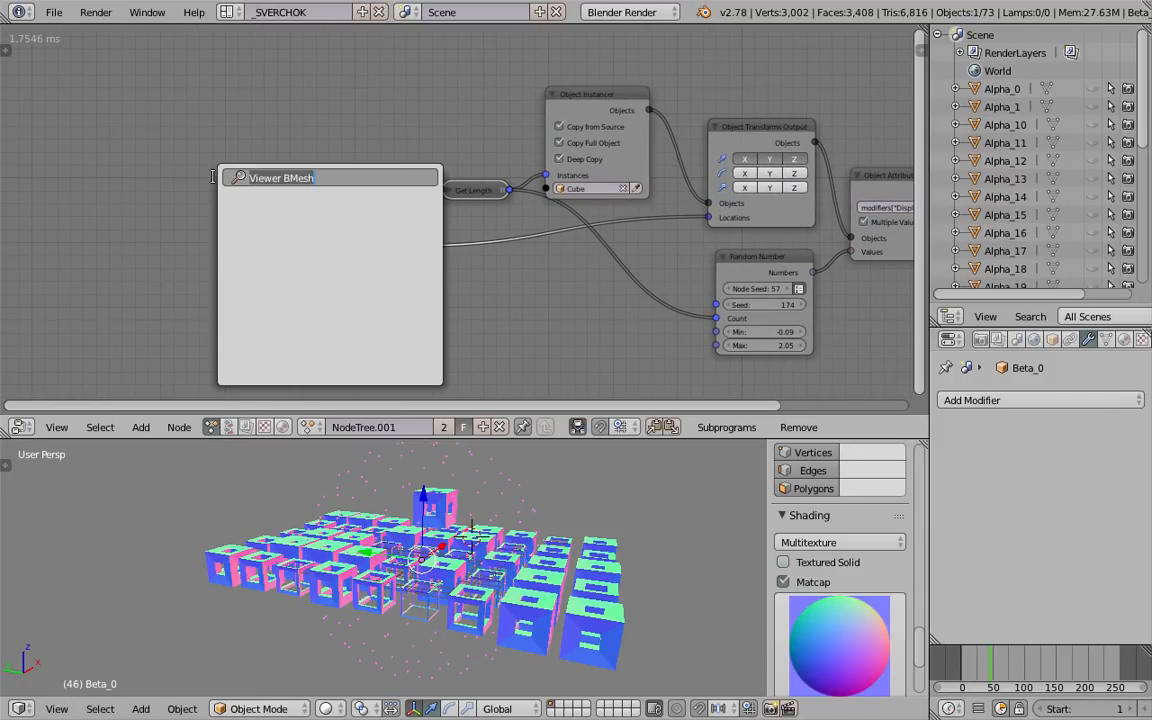
text(mesh)
key(Return)
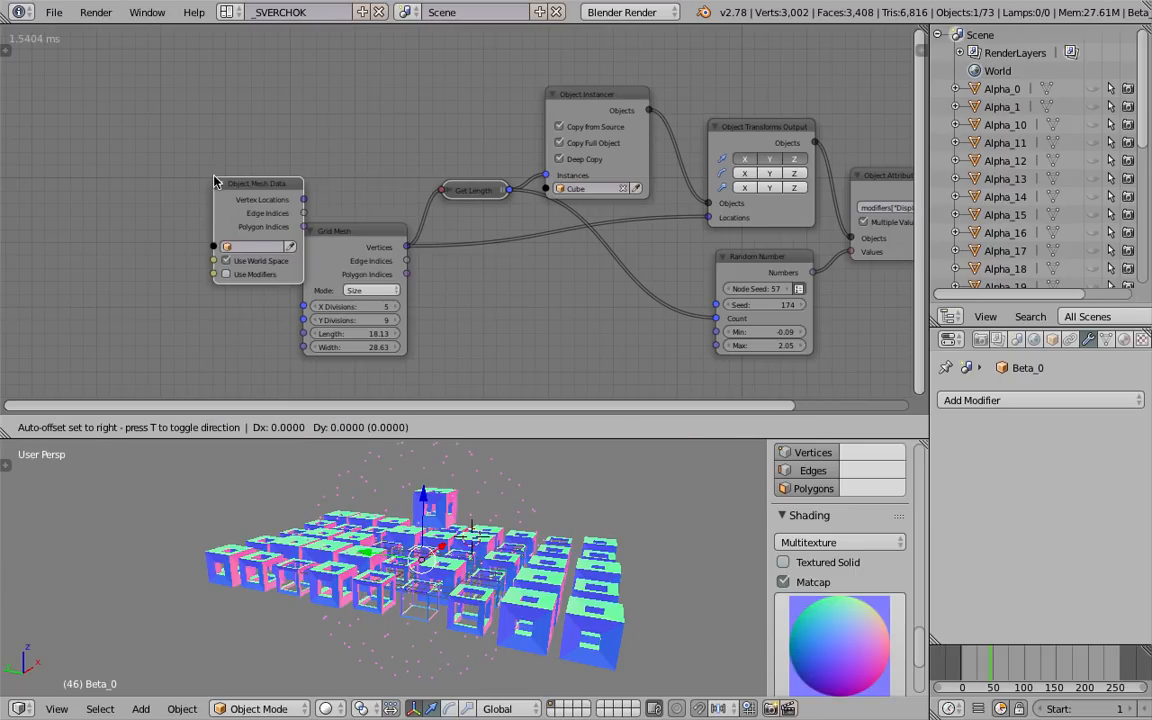
click(141, 124)
middle_drag(141, 125, 254, 129)
scroll(254, 130, up, 3)
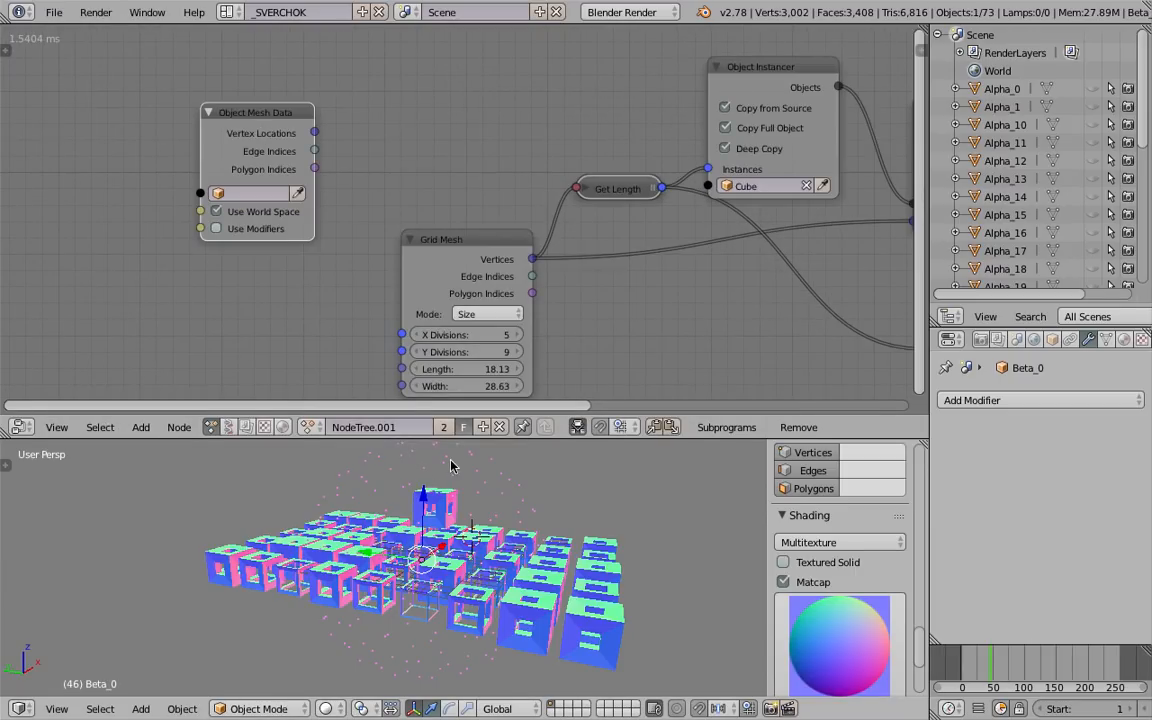
Step: Assign Beta_0 as the Object Mesh Data node's source object, widen the node slightly, and leave Use Modifiers off
click(297, 193)
ctrl+middle_drag(255, 230, 270, 228)
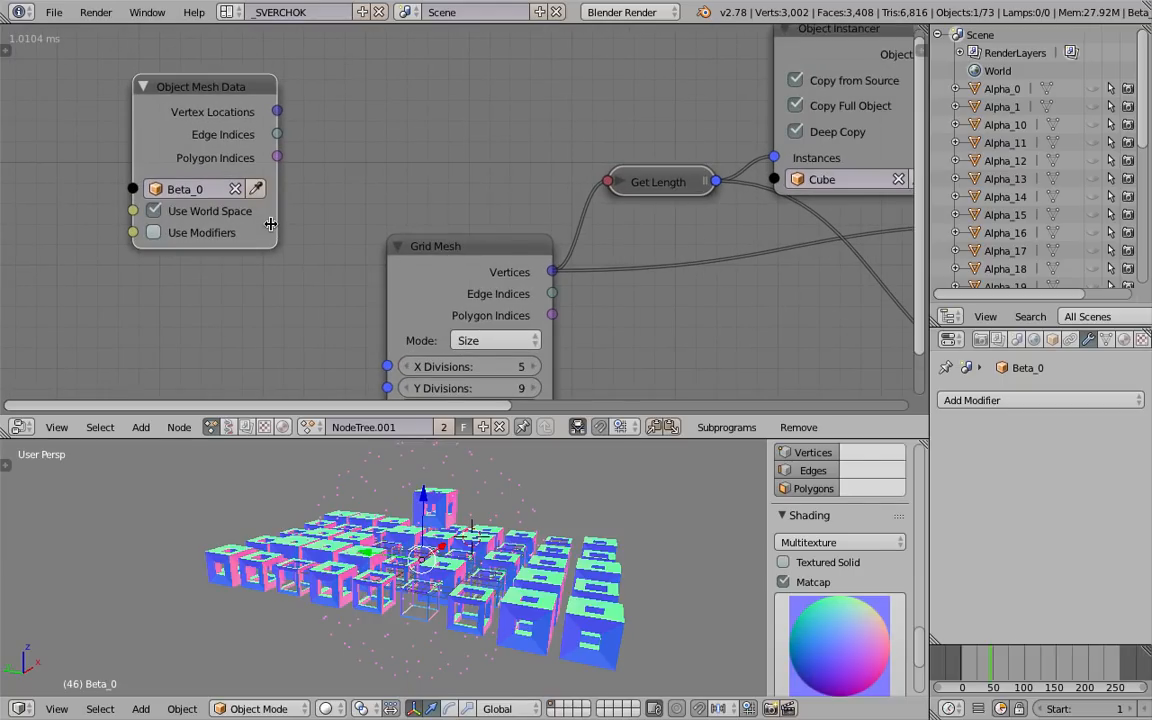
drag(272, 224, 285, 224)
middle_drag(281, 232, 284, 247)
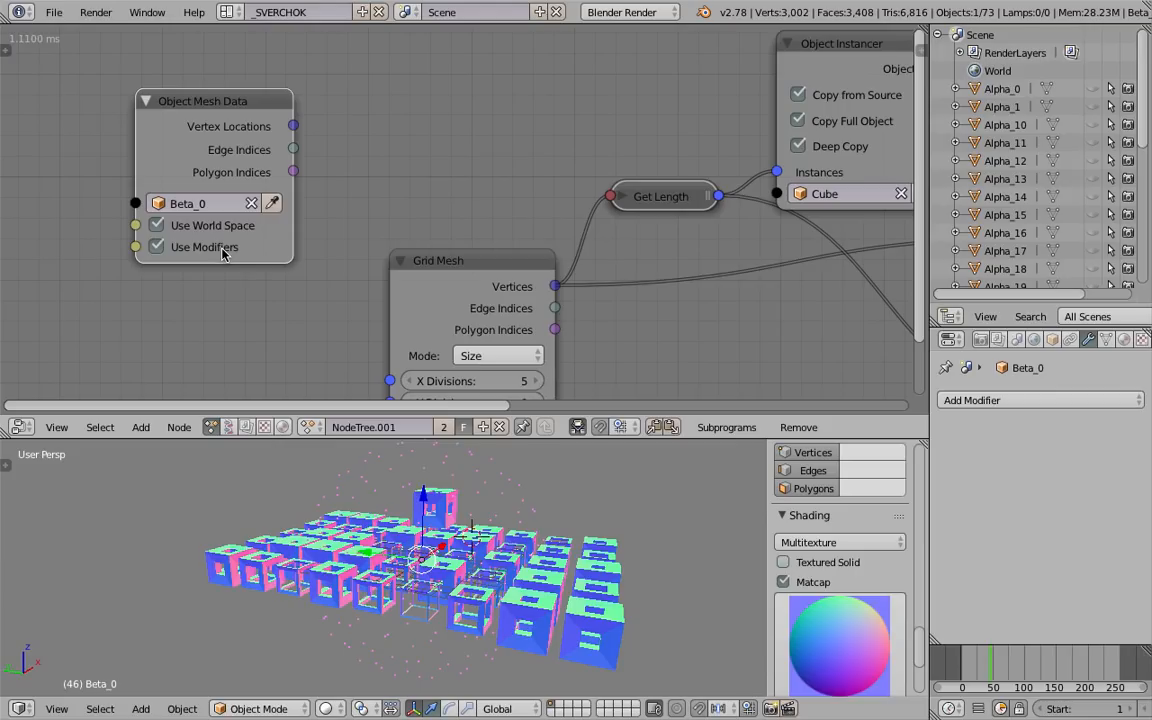
click(218, 248)
Step: Connect the Object Mesh Data node's Vertex Locations output to the Get Length node in place of the Grid Mesh vertices
scroll(300, 175, down, 2)
middle_drag(362, 112, 308, 140)
drag(234, 153, 263, 128)
scroll(298, 150, down, 1)
middle_drag(341, 164, 311, 160)
drag(272, 143, 492, 224)
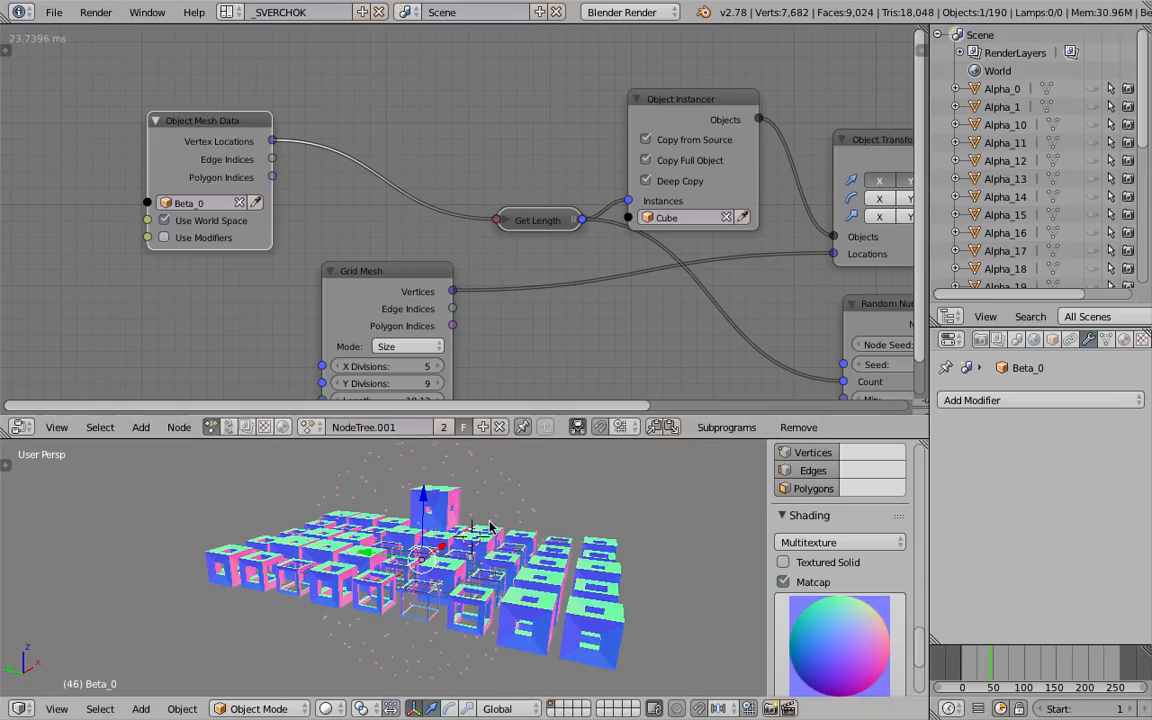
Step: Spread out the Grid Mesh and Object Instancer nodes and connect Vertex Locations to the Object Transforms Output's Locations input
middle_drag(453, 299, 373, 289)
scroll(403, 320, down, 1)
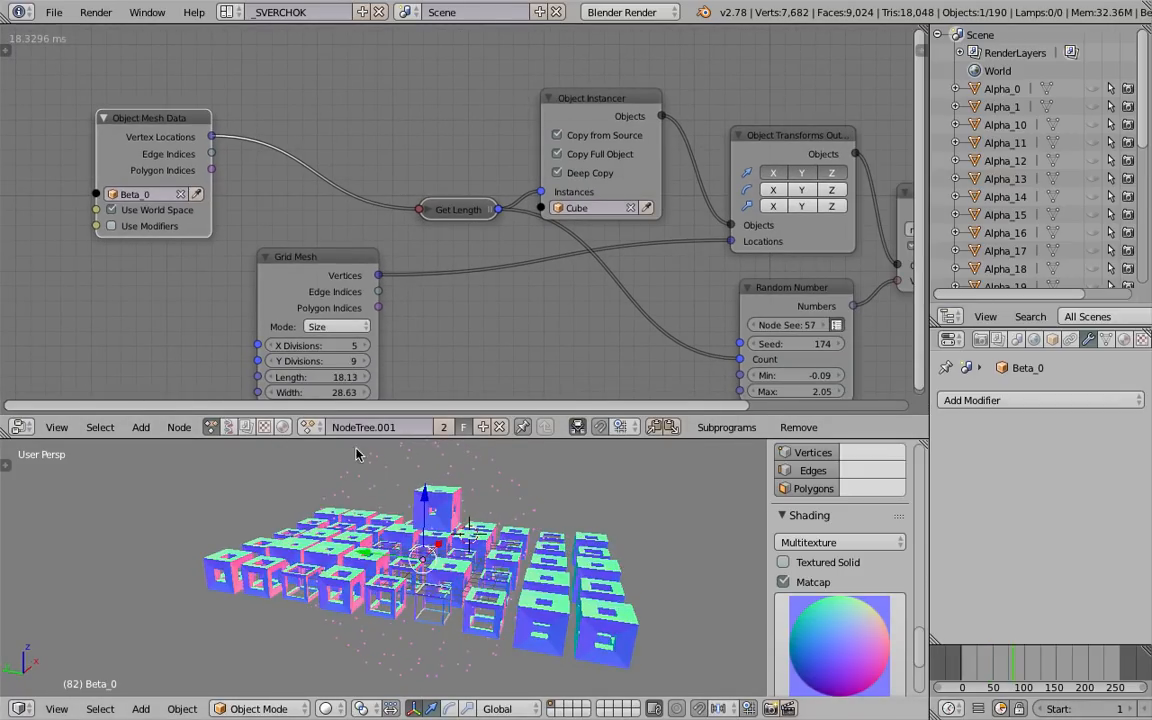
scroll(384, 301, down, 1)
drag(345, 250, 312, 274)
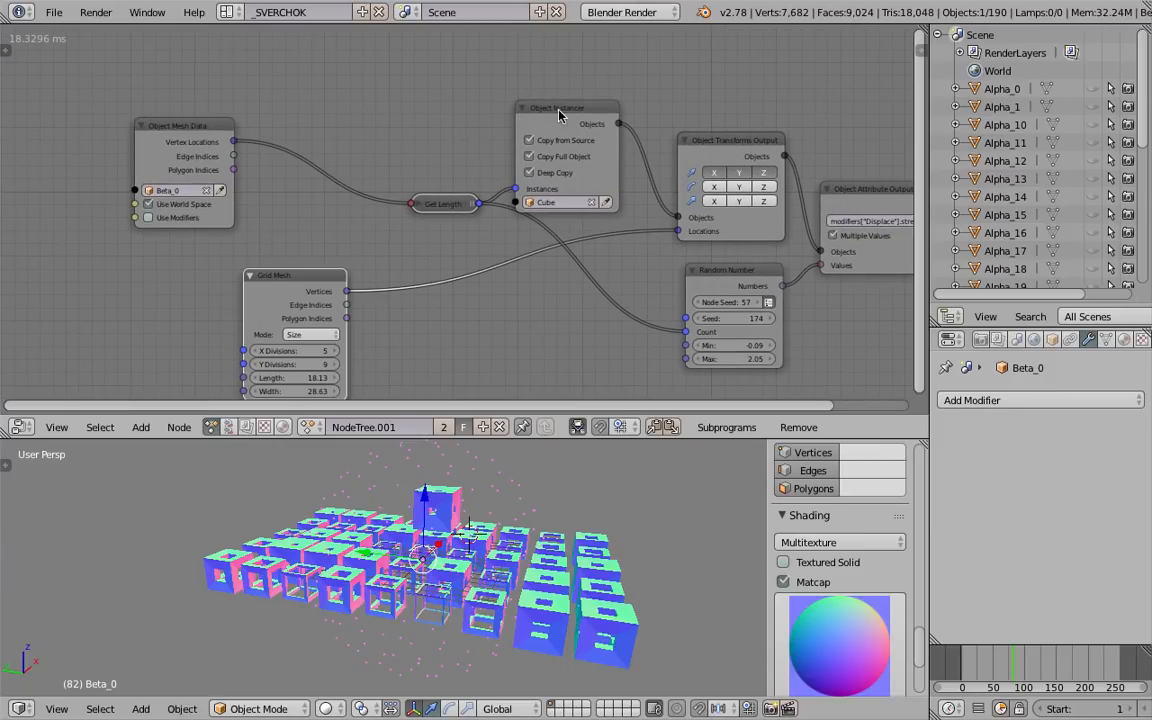
drag(559, 115, 553, 88)
middle_drag(376, 206, 312, 202)
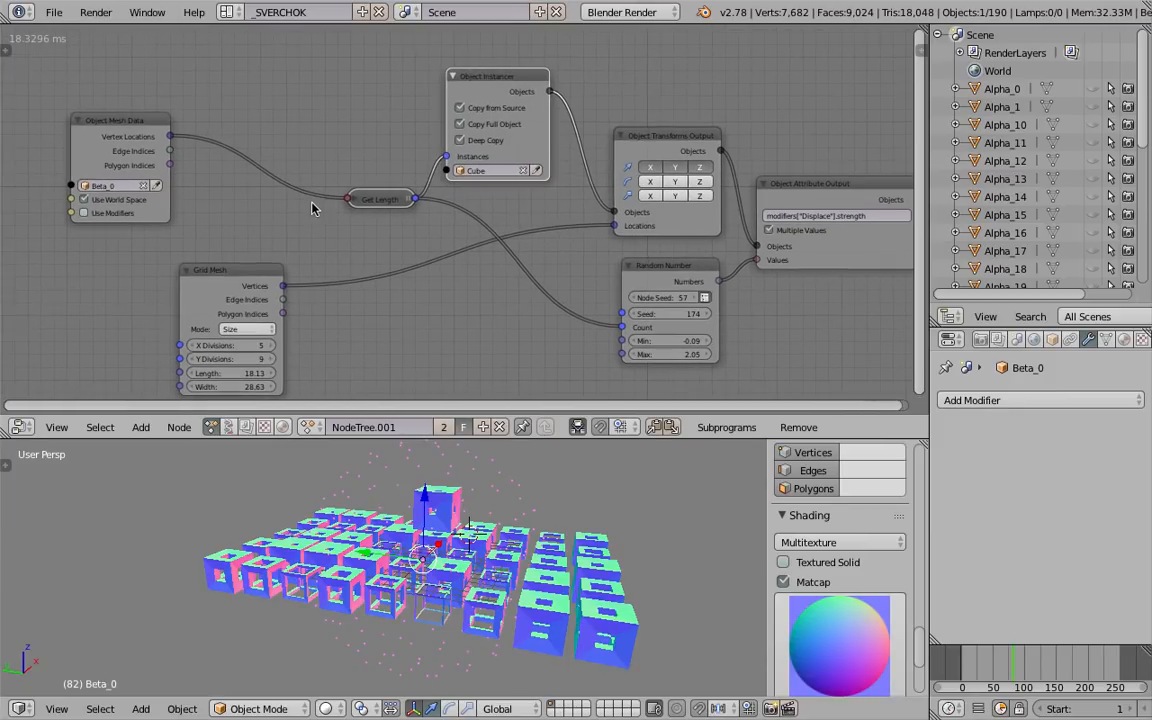
drag(172, 137, 614, 225)
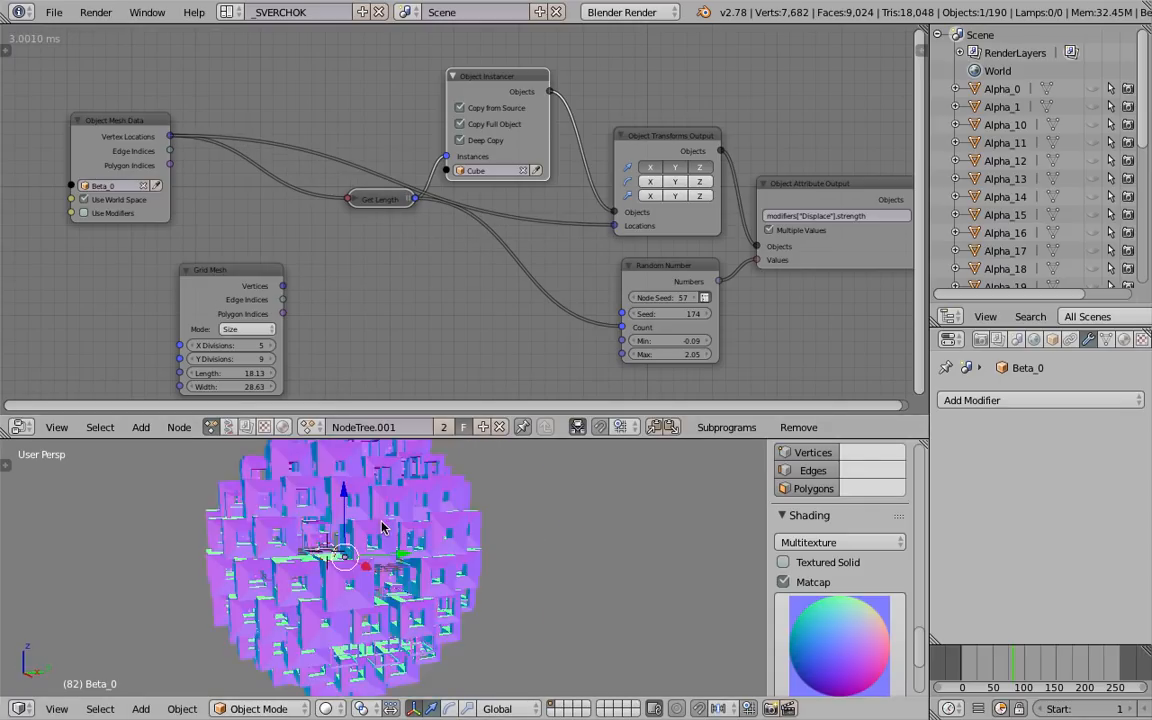
middle_drag(444, 542, 507, 488)
Step: Open the Sverchok tree NodeTree.002, increase the IcoSphere's Radius, and change the current frame to refresh the cube instances
middle_drag(275, 278, 265, 261)
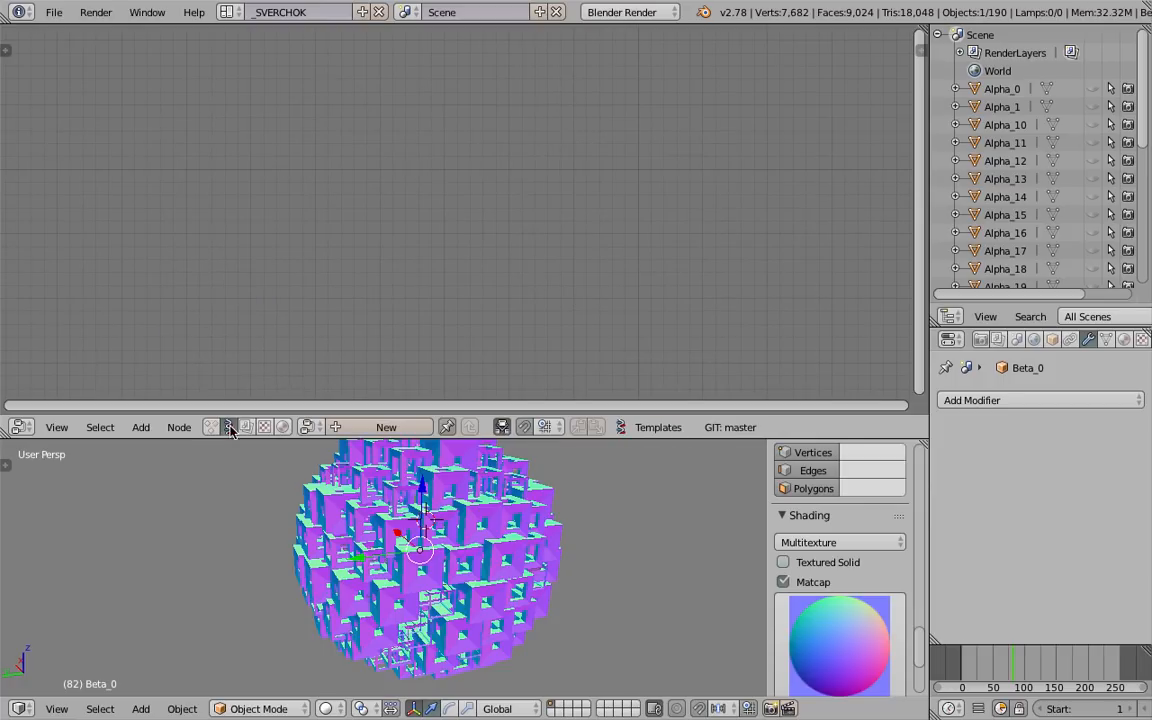
click(307, 427)
click(321, 472)
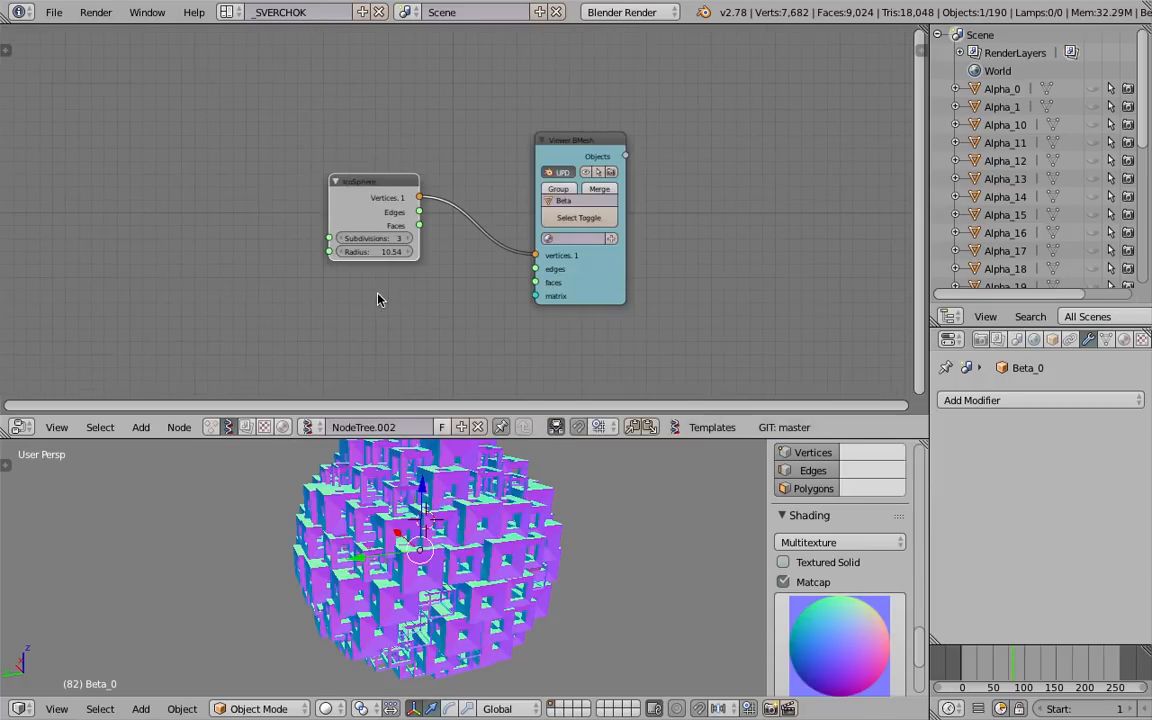
scroll(362, 335, up, 1)
drag(360, 258, 459, 259)
mouse_move(1019, 666)
mouse_down()
mouse_move(1038, 667)
mouse_move(1014, 667)
mouse_up()
middle_drag(520, 562, 383, 590)
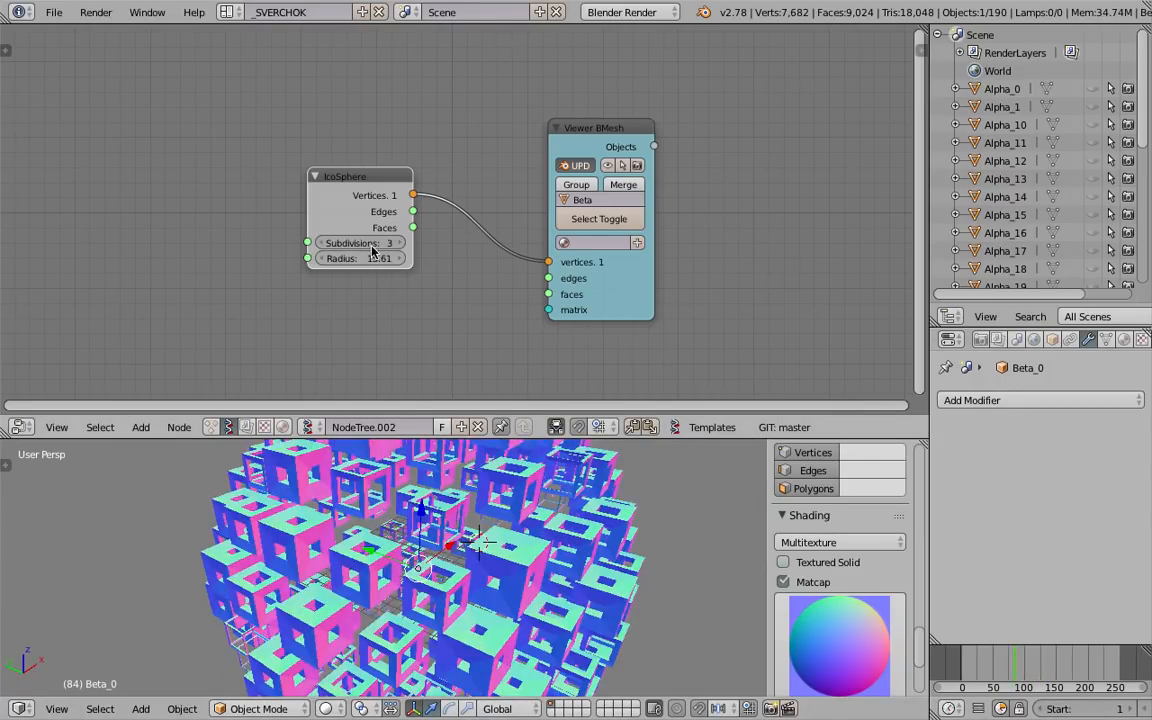
Step: Set the IcoSphere's Subdivisions to 1 and Radius to 16.09, changing the current frame to refresh the instances
click(325, 243)
click(325, 243)
click(1017, 667)
middle_drag(462, 568, 455, 540)
scroll(557, 537, down, 3)
mouse_move(370, 259)
mouse_down()
mouse_move(409, 259)
mouse_move(365, 260)
mouse_up()
click(991, 668)
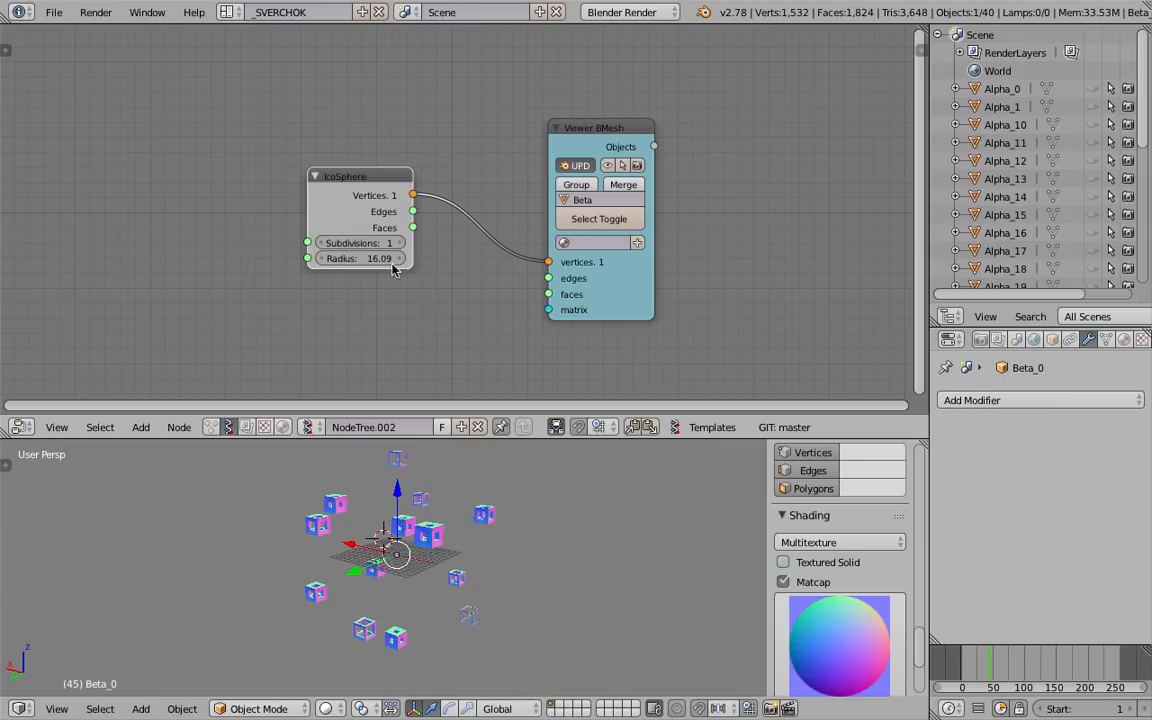
Step: Set the IcoSphere's Subdivisions back to 3 and change the current frame to refresh the instances
click(399, 246)
click(399, 246)
click(1013, 660)
middle_drag(378, 523, 560, 528)
scroll(560, 528, up, 6)
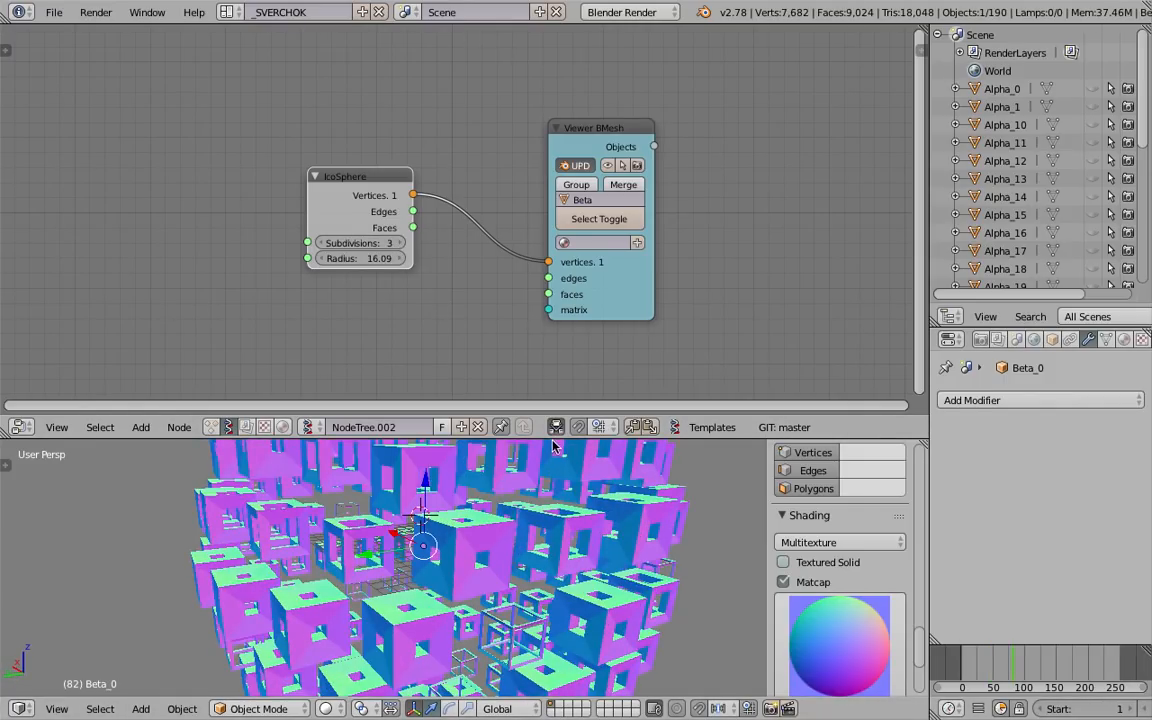
Step: Enlarge the 3D viewport over the node editor and examine the sphere of instanced cubes
drag(553, 441, 551, 167)
scroll(550, 332, down, 3)
scroll(507, 370, up, 3)
middle_drag(550, 332, 600, 345)
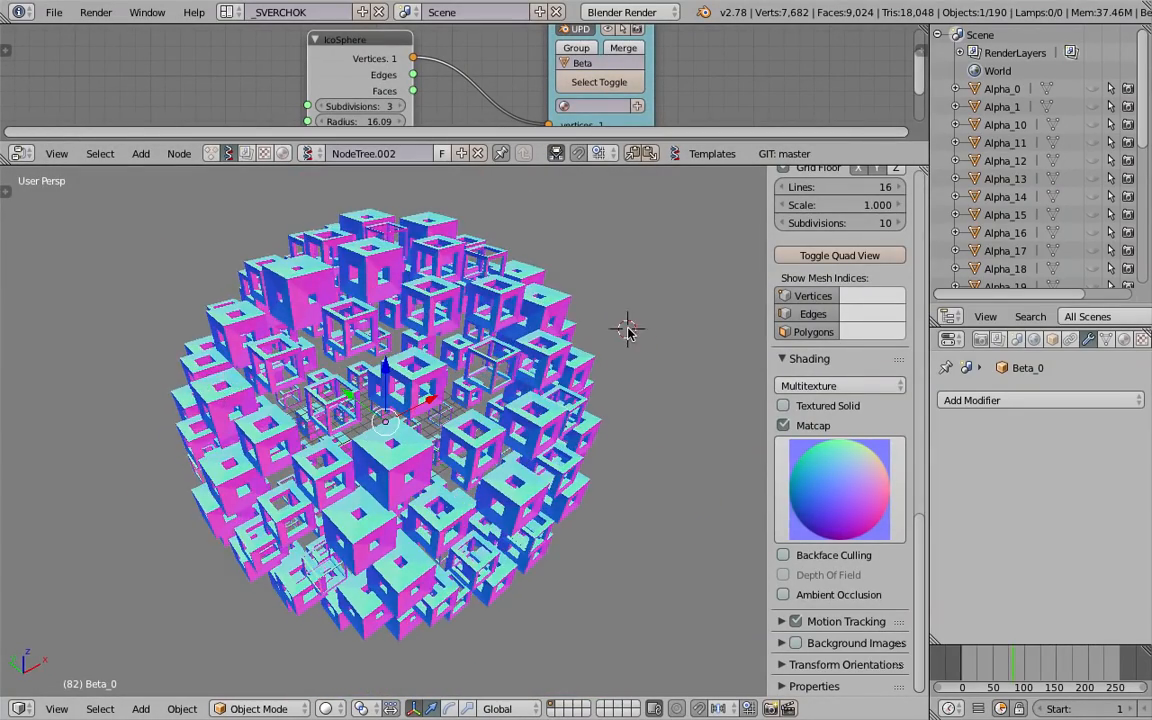